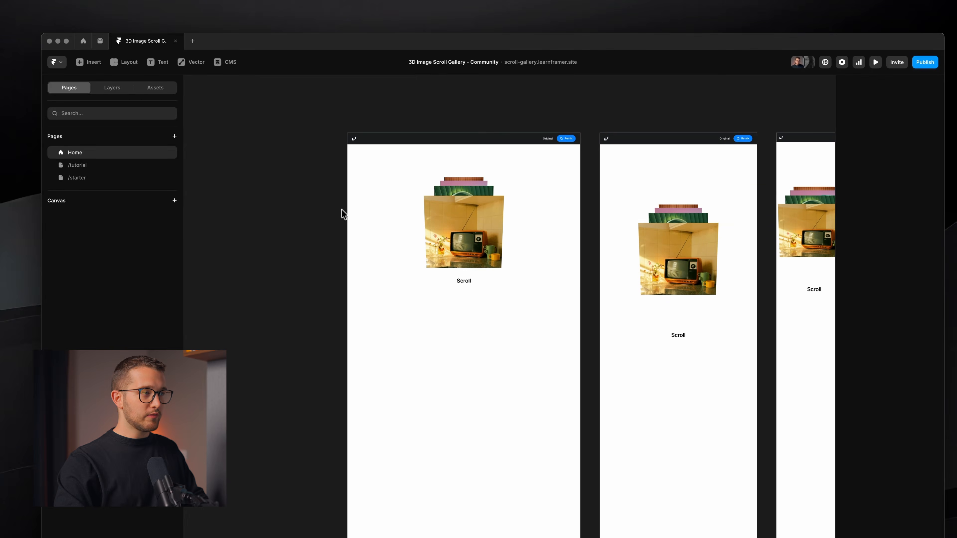
Preview the Home page's Desktop breakpoint and examine how the gallery images animate on scroll.
click(356, 121)
scroll(466, 304, down, 5)
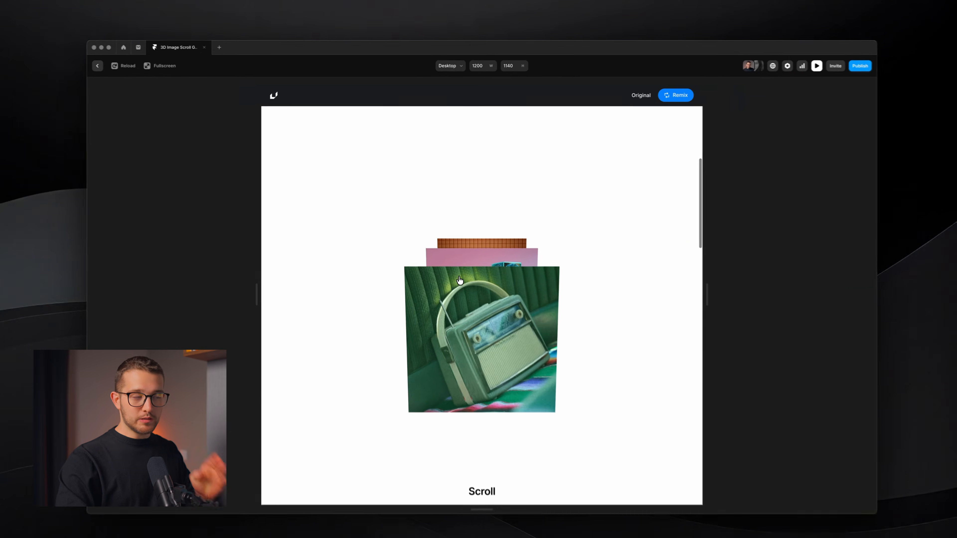
scroll(460, 279, down, 5)
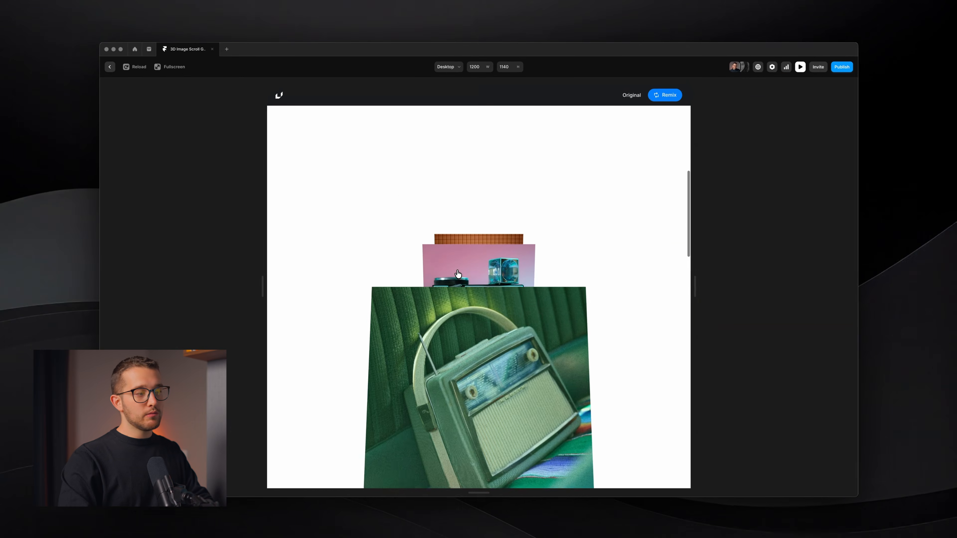
scroll(459, 272, down, 3)
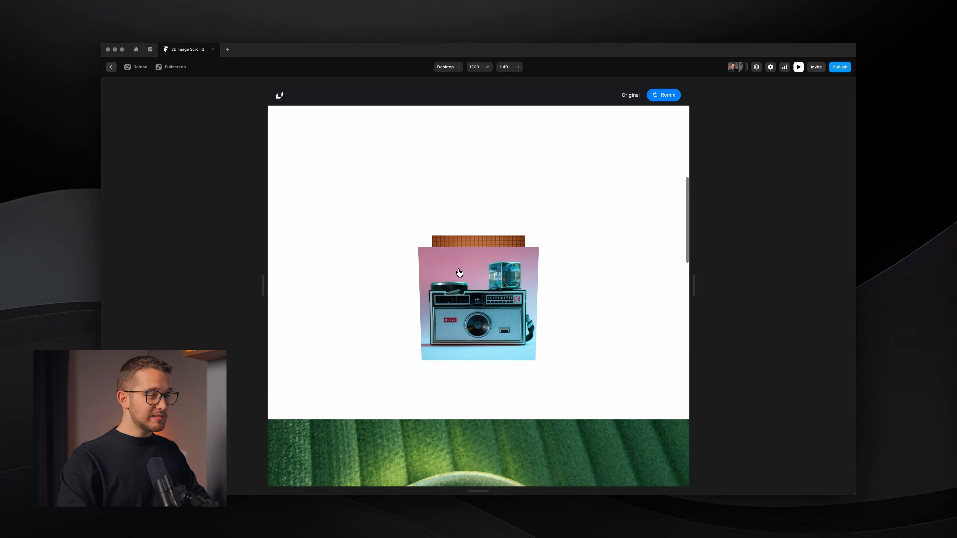
key(Escape)
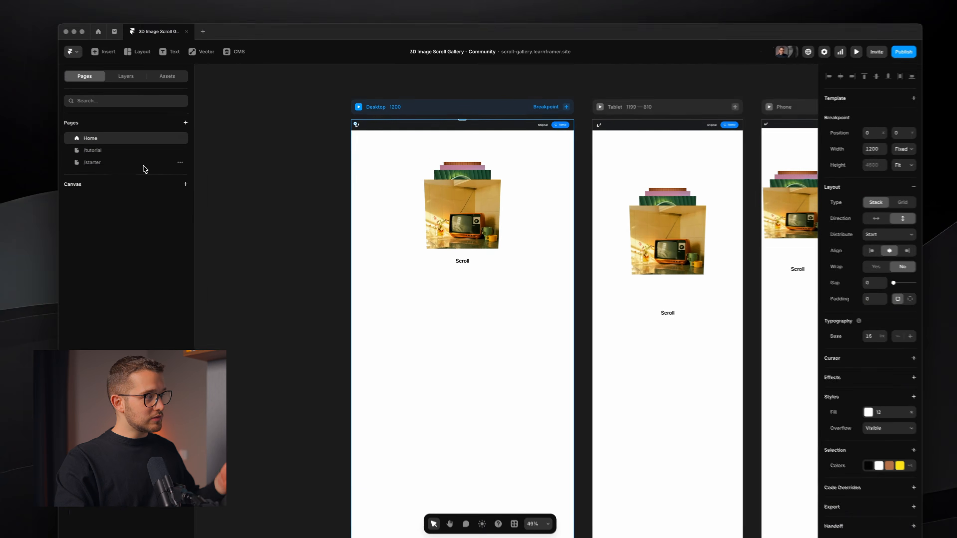
Look over the /starter page and open the /tutorial page for editing.
click(177, 168)
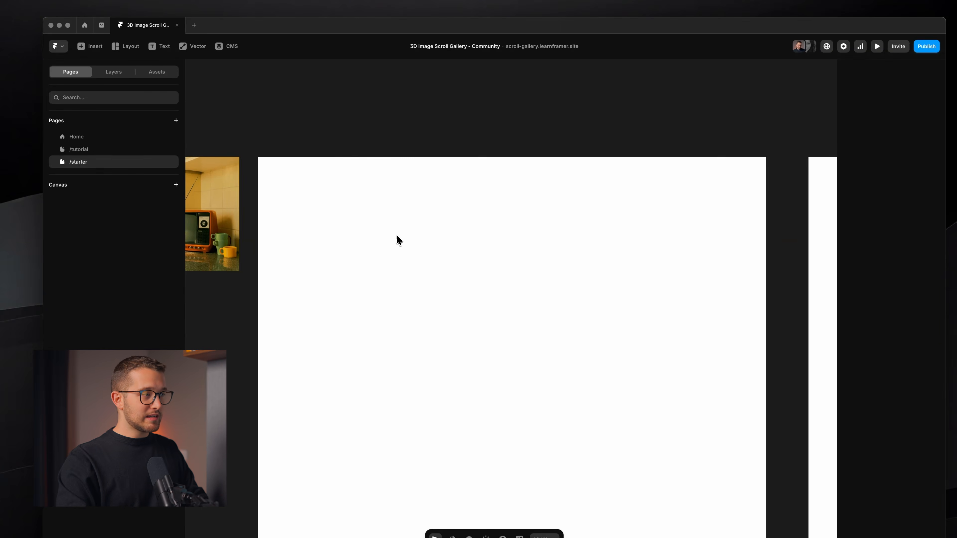
scroll(398, 240, down, 5)
click(89, 150)
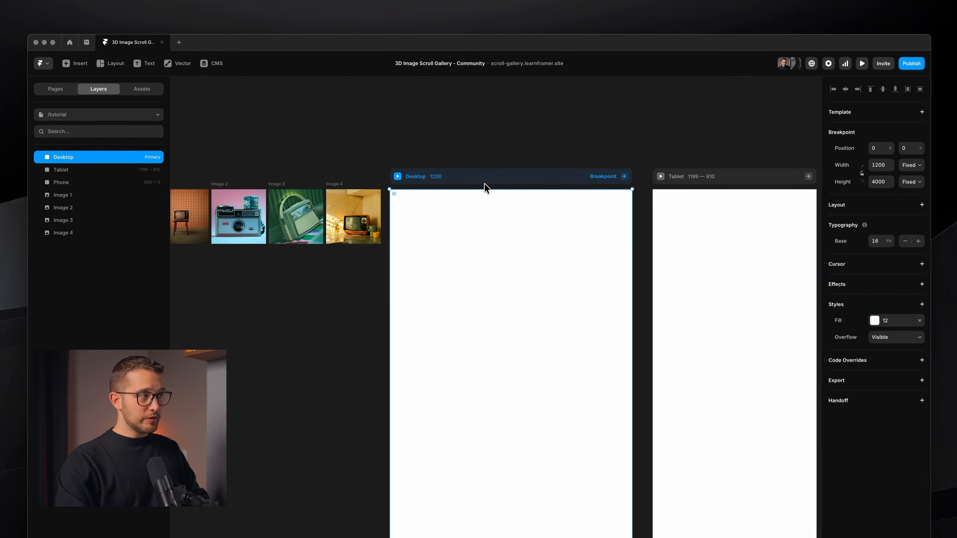
Add a vertical stack layout to the Desktop breakpoint of the tutorial page.
scroll(479, 189, right, 7)
scroll(474, 205, left, 1)
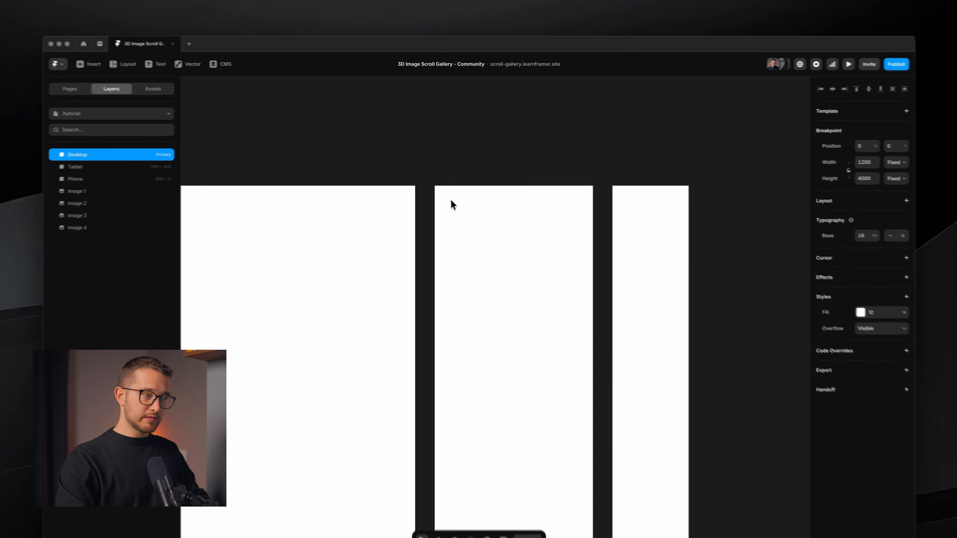
scroll(518, 199, left, 1)
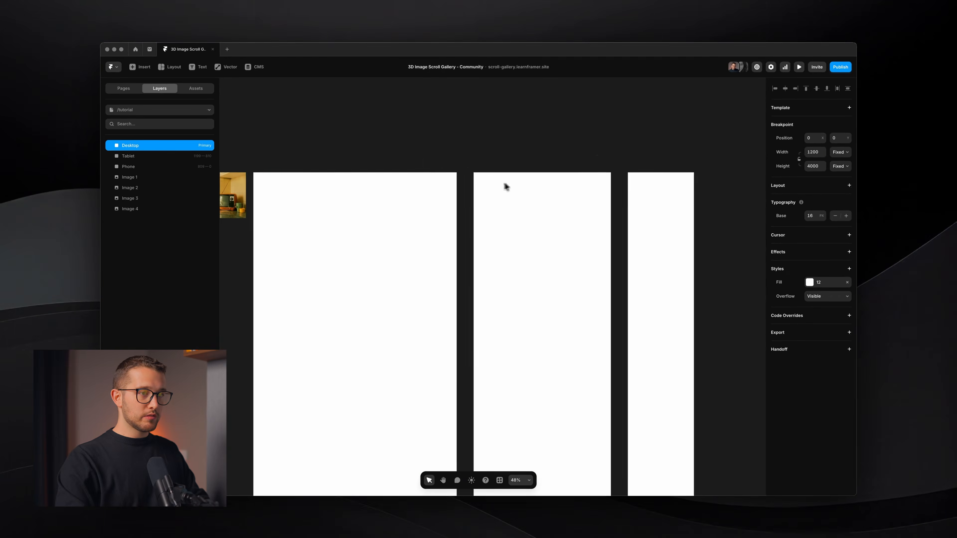
scroll(505, 185, left, 2)
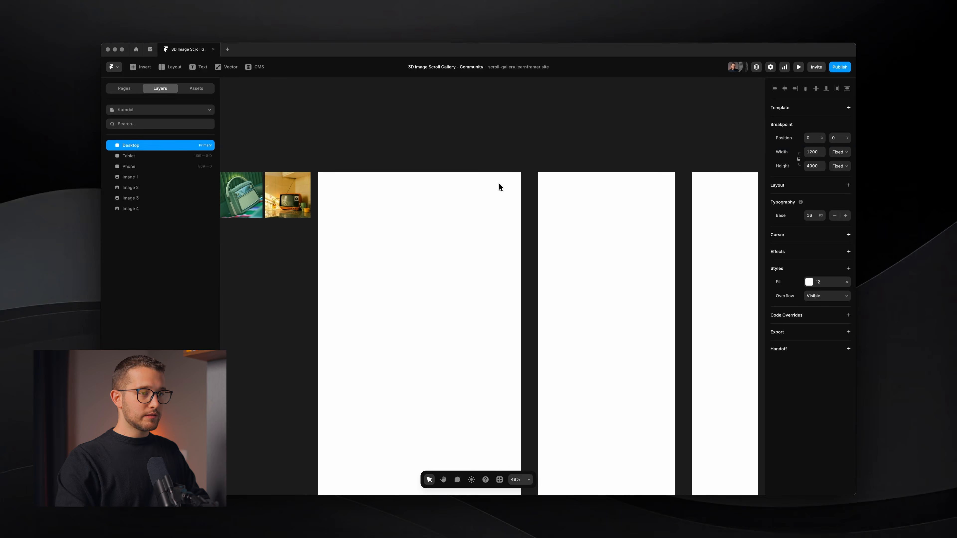
scroll(425, 186, left, 2)
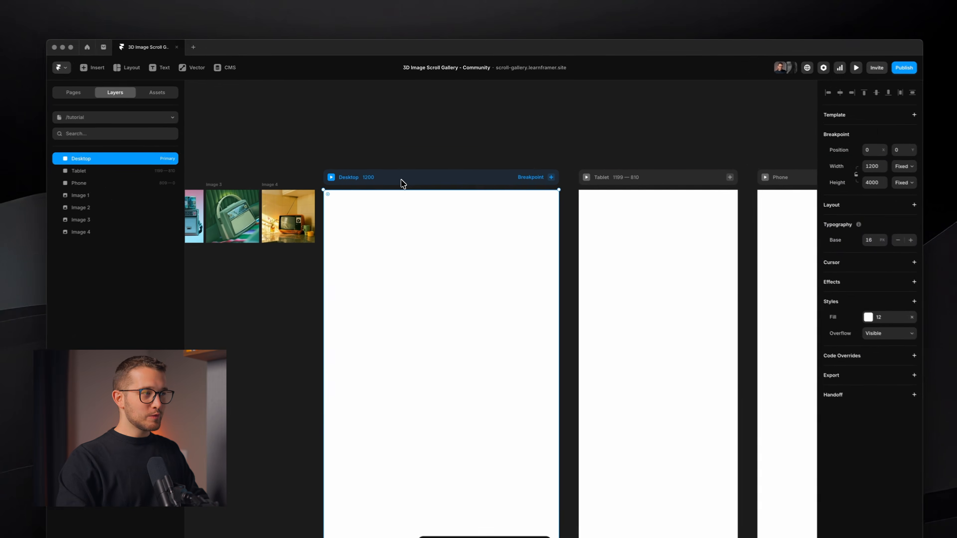
scroll(349, 201, up, 5)
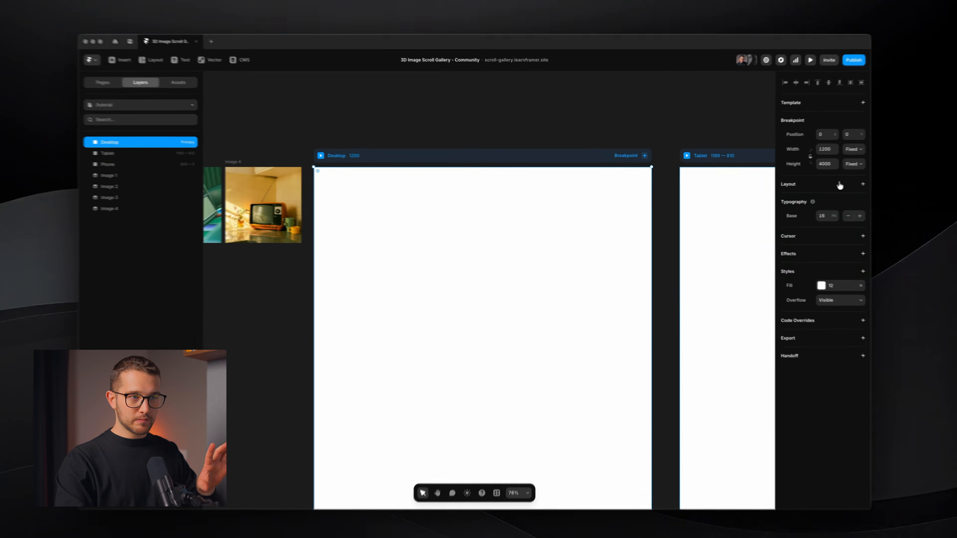
click(840, 185)
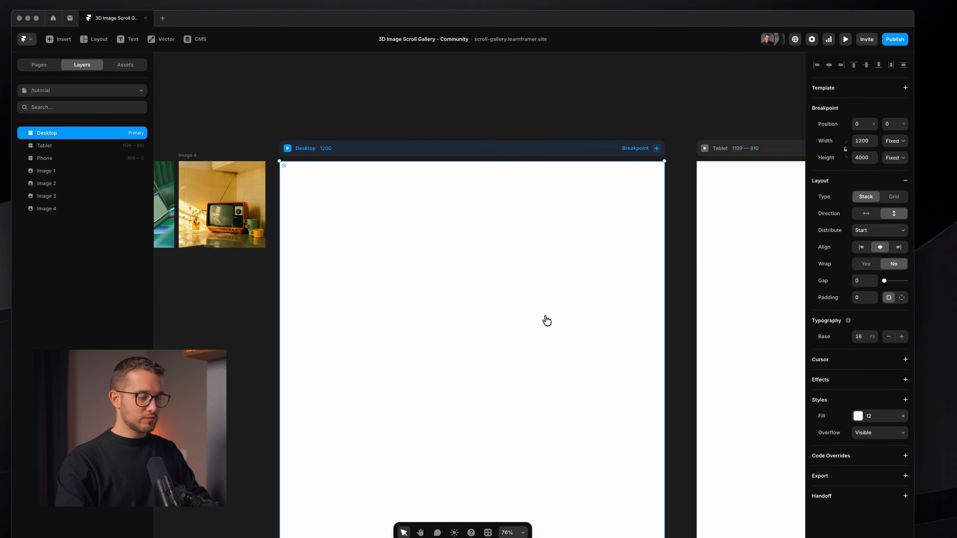
Draw a test frame about 503 by 253 px in the Desktop breakpoint and fill it with red BF2C2C.
key(f)
drag(446, 231, 607, 312)
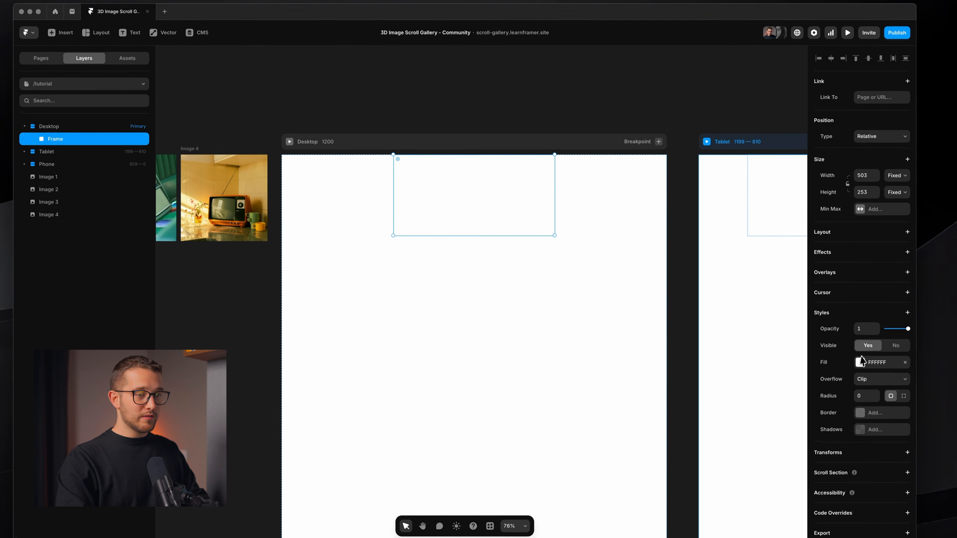
click(860, 362)
click(771, 320)
key(Escape)
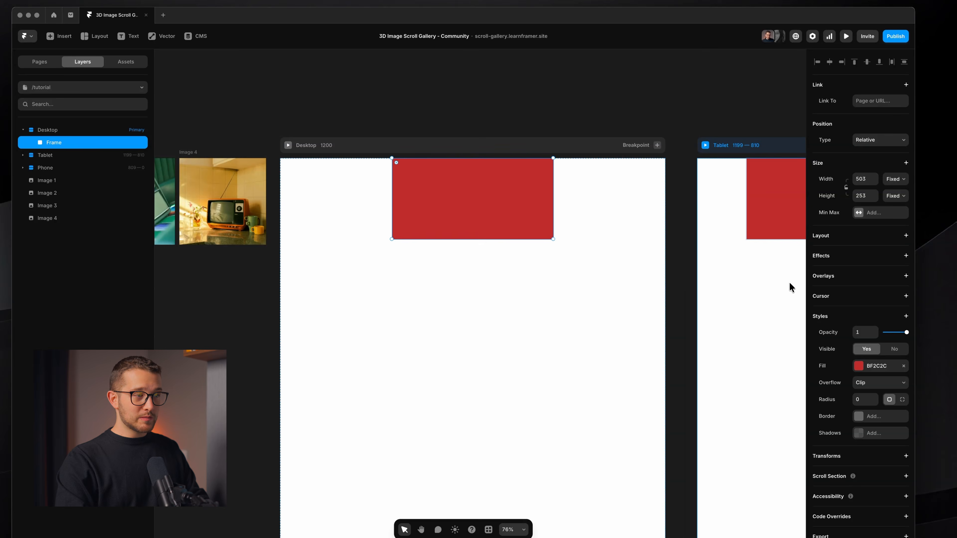
Duplicate the red frame within the Desktop stack to make four stacked frames, keeping the position type Relative.
key(super+d)
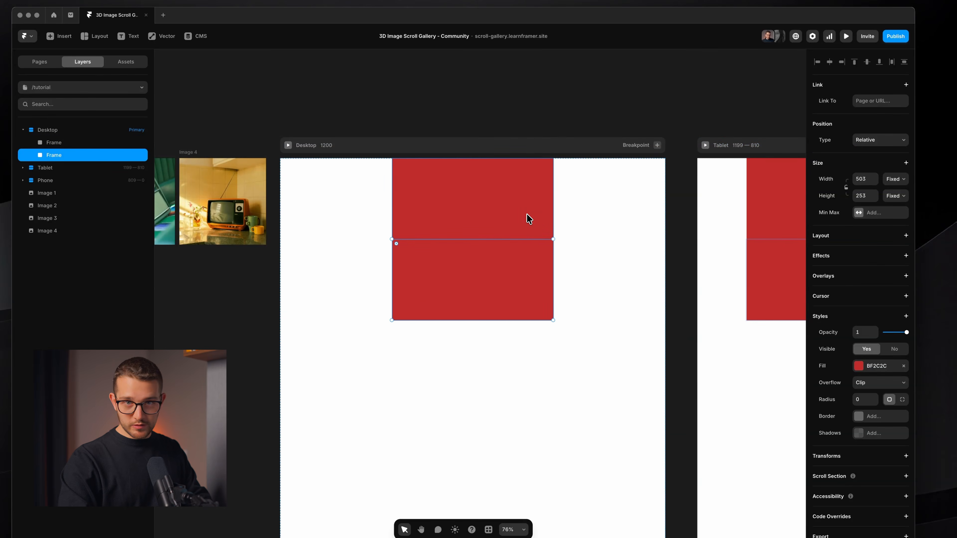
key(super+z)
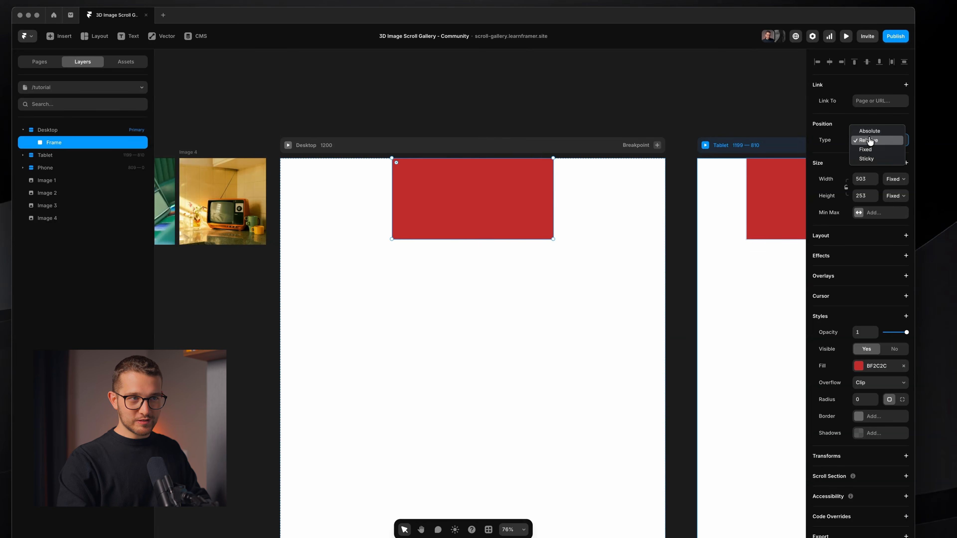
click(869, 141)
key(super+d)
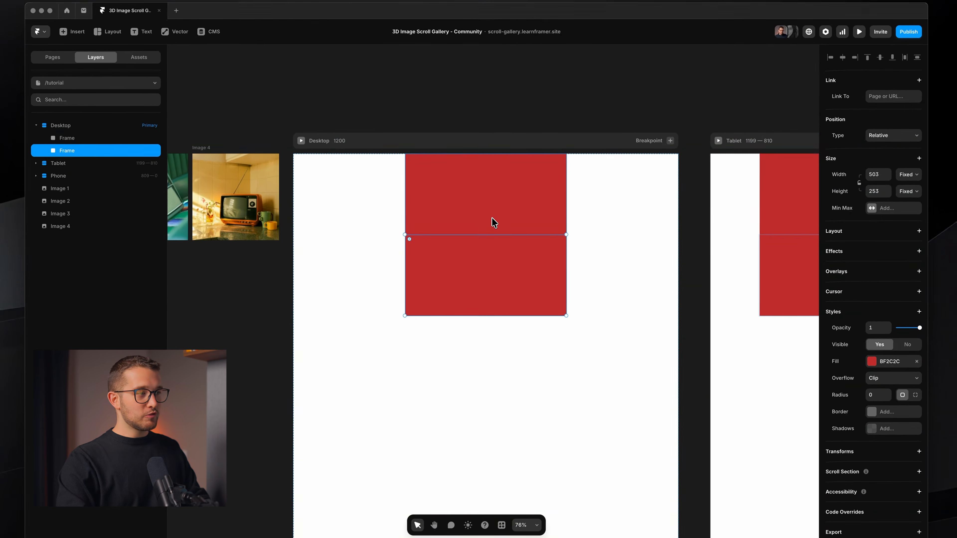
key(super+d)
scroll(494, 299, down, 3)
key(super+d)
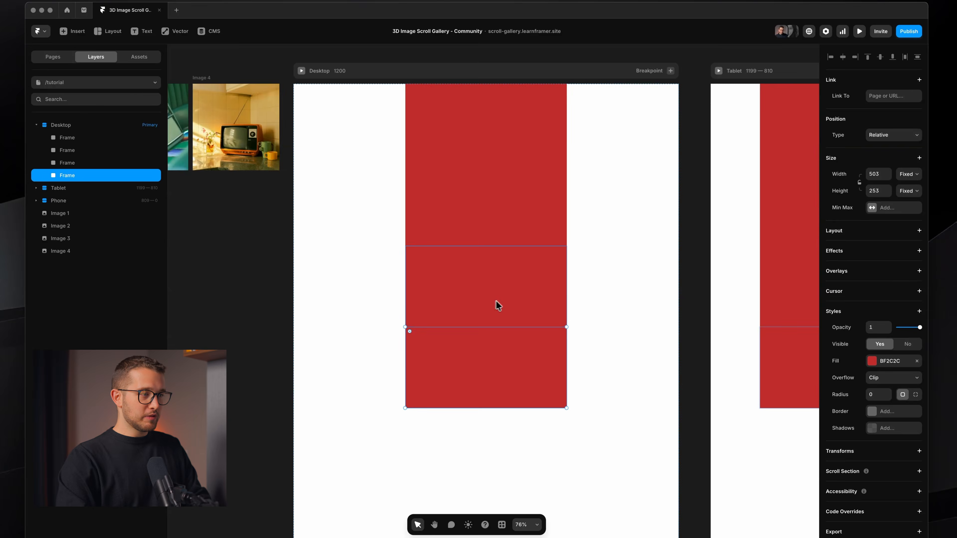
Remove the frame copies, the red fill and the remaining test frame from the Desktop breakpoint.
key(Delete)
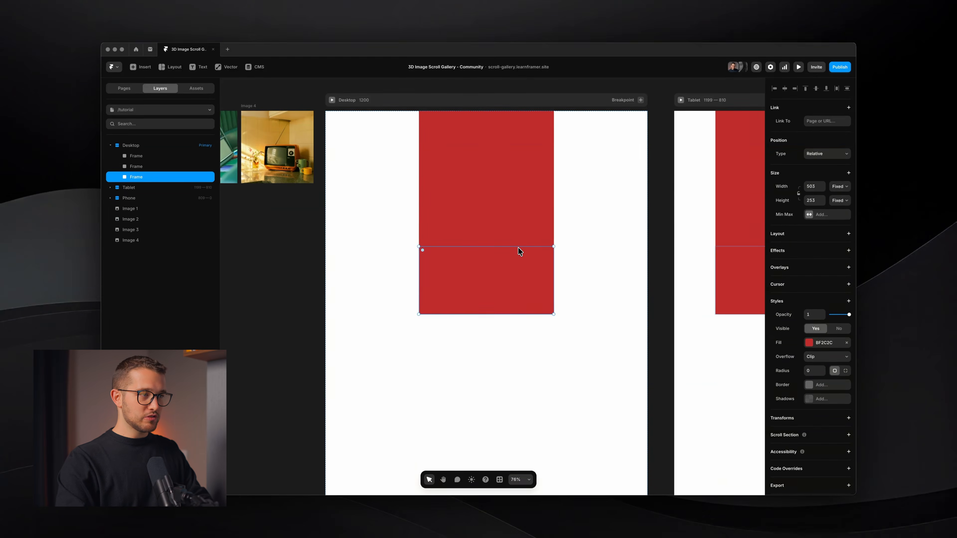
key(super+z)
key(super+z)
key(super+z)
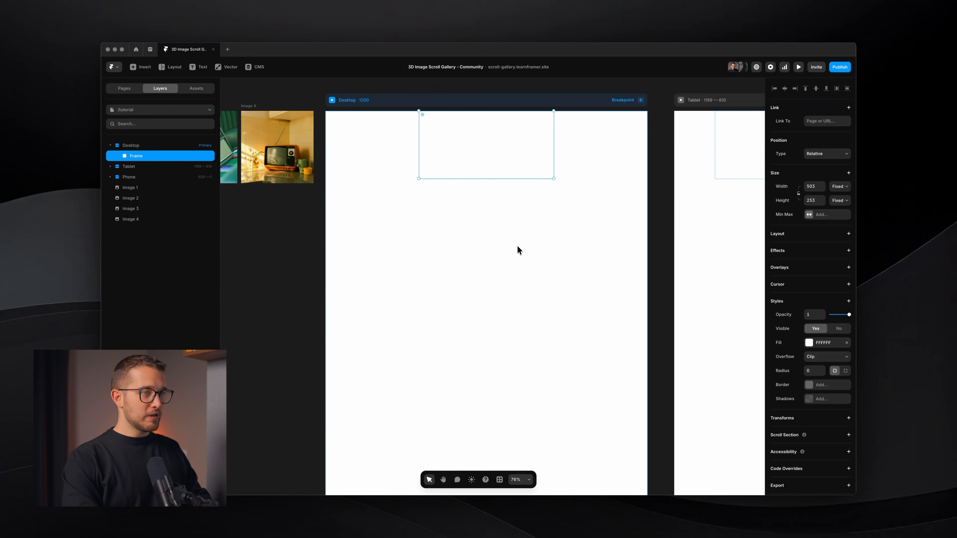
key(Delete)
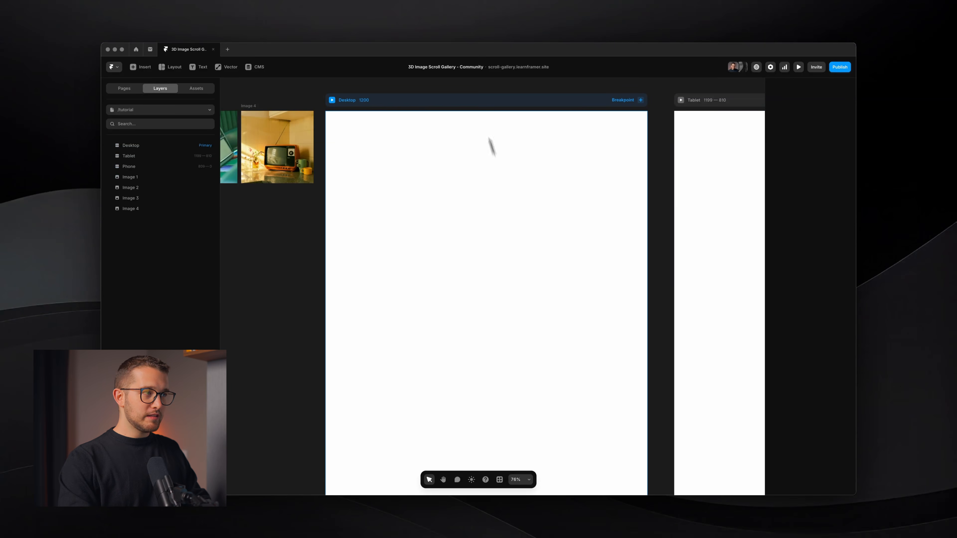
Draw a frame about 651 by 430 px inside the Desktop breakpoint and name it Main.
click(480, 106)
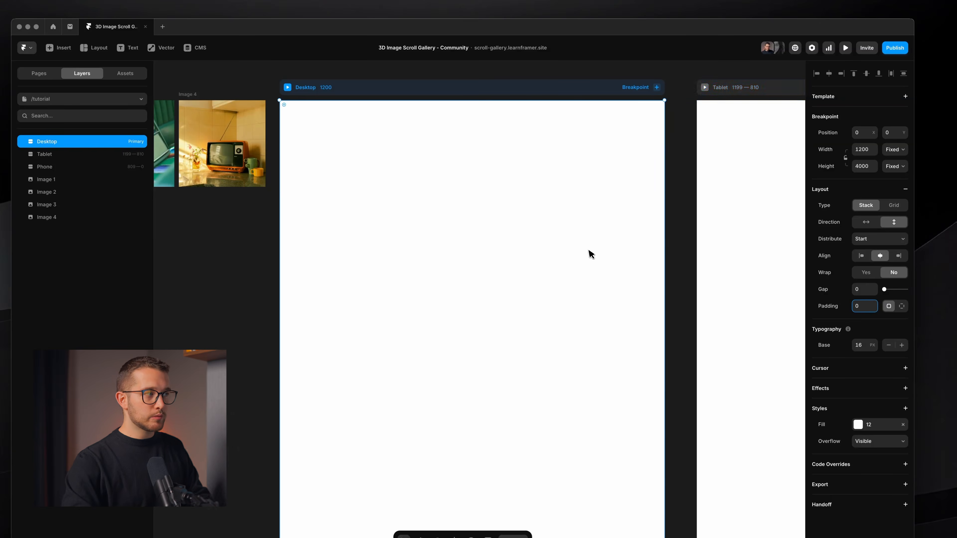
key(f)
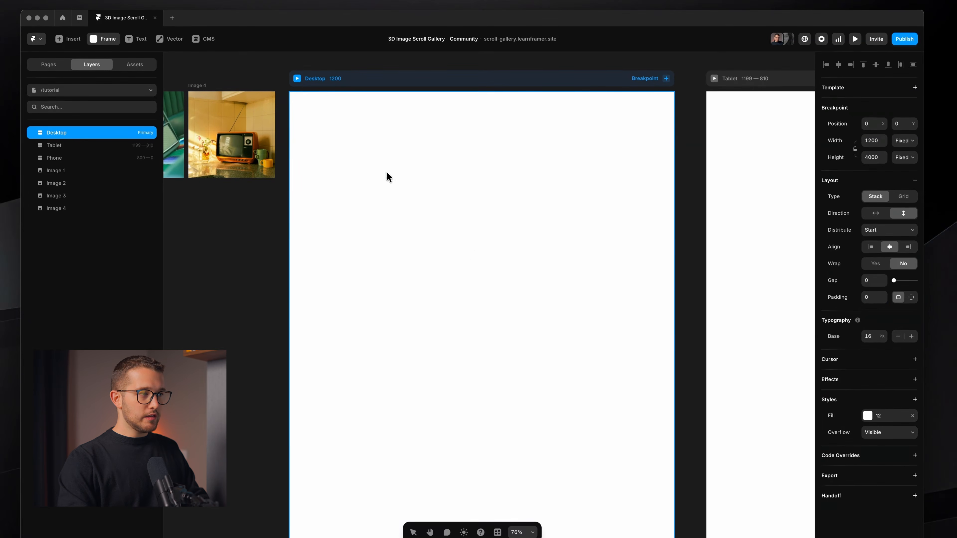
drag(375, 180, 582, 317)
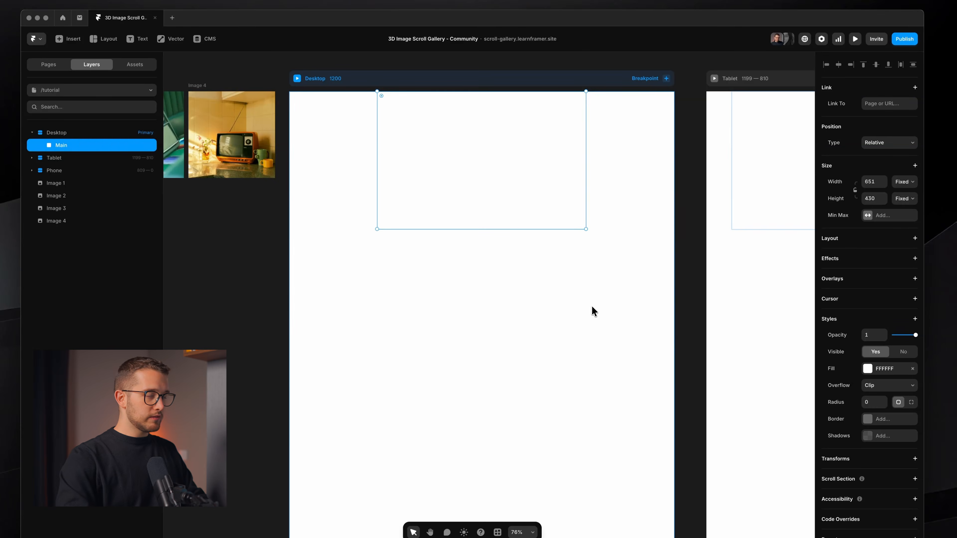
Add an accessibility tag to the Main frame and set it to main.
scroll(856, 400, down, 2)
click(877, 499)
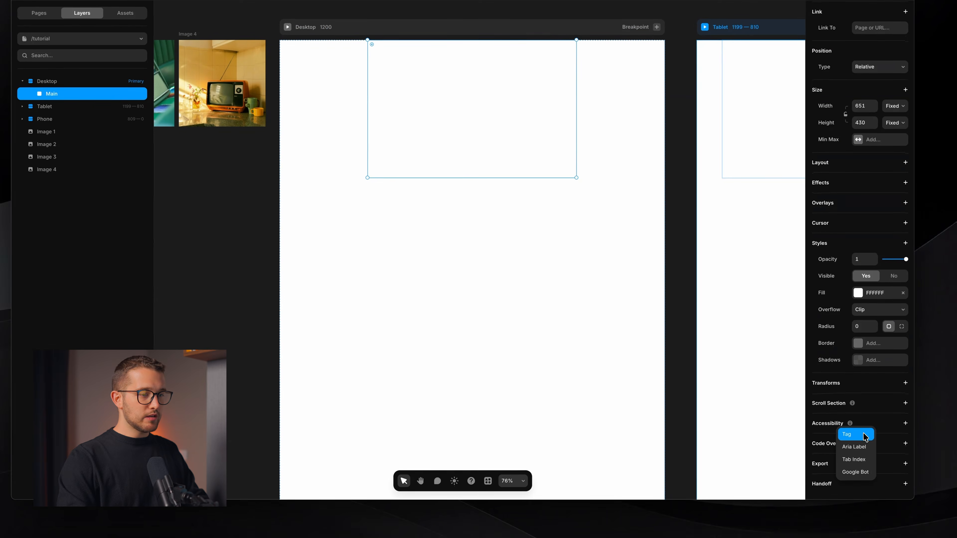
click(865, 436)
click(874, 441)
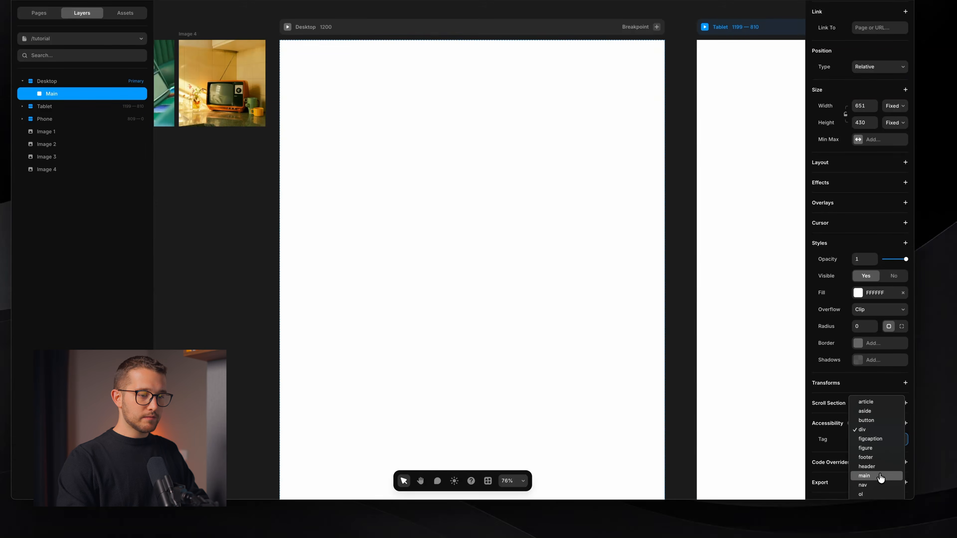
click(881, 477)
Set the Main frame's width to Fill and its height to a fixed 4000 px.
click(895, 106)
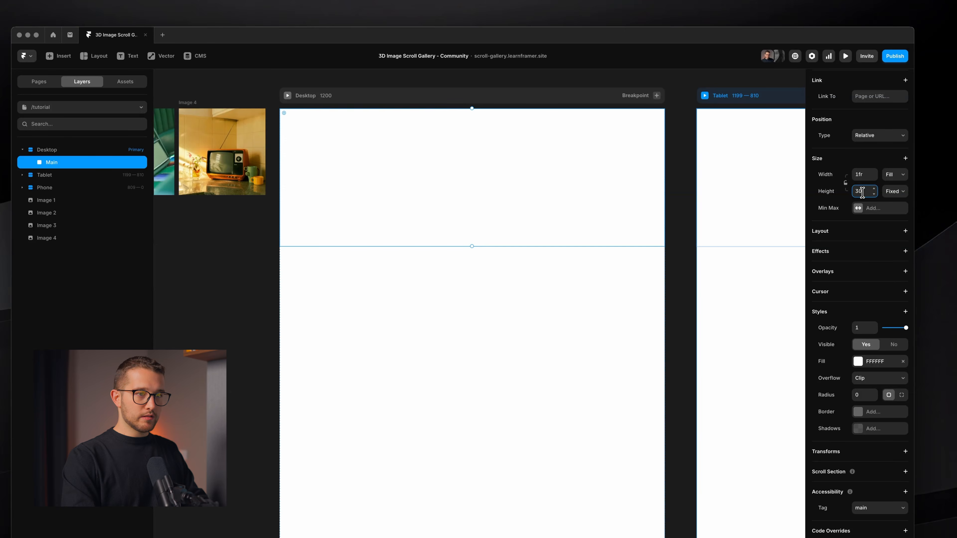
key(super+a)
text(4000px)
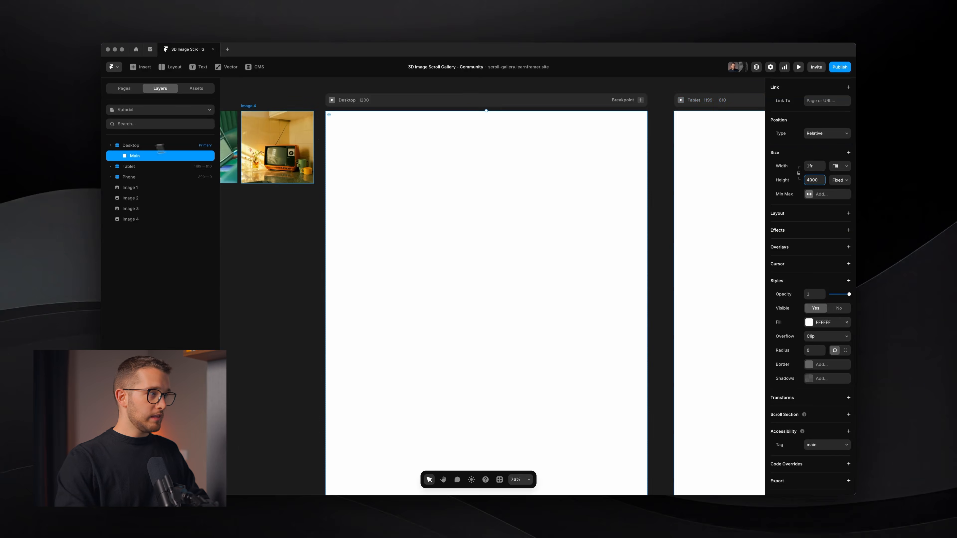
Set the height of the Desktop, Tablet and Phone breakpoints to Fit.
click(160, 146)
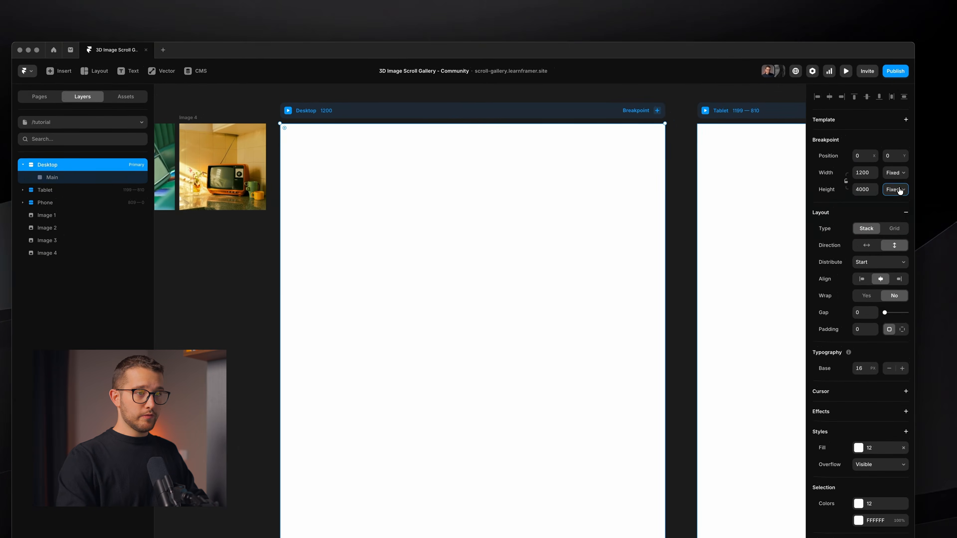
click(900, 191)
click(780, 122)
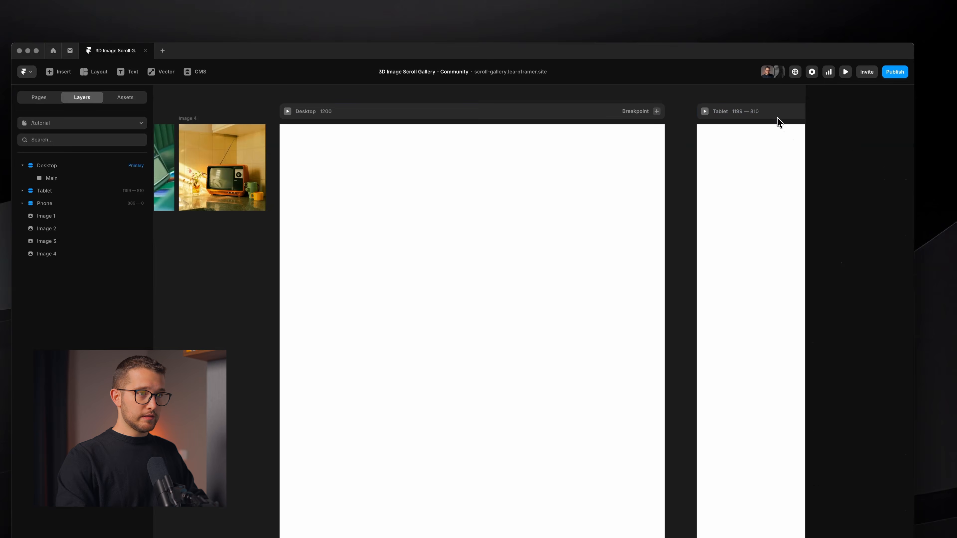
click(777, 117)
scroll(752, 174, right, 6)
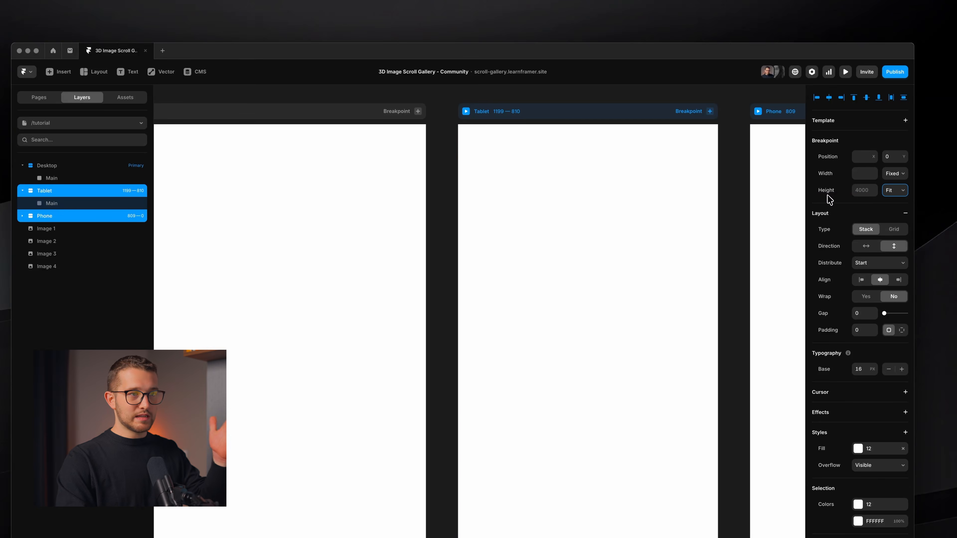
Remove the Desktop Main frame's fill and give it a vertical stack layout with Start distribution and a gap of 0.
scroll(573, 203, left, 8)
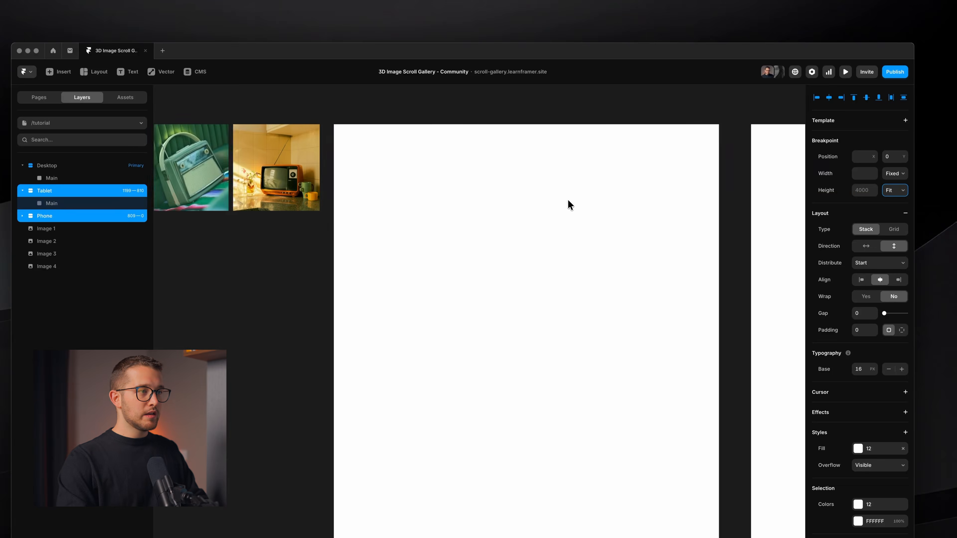
scroll(568, 200, right, 1)
scroll(566, 202, right, 2)
click(564, 202)
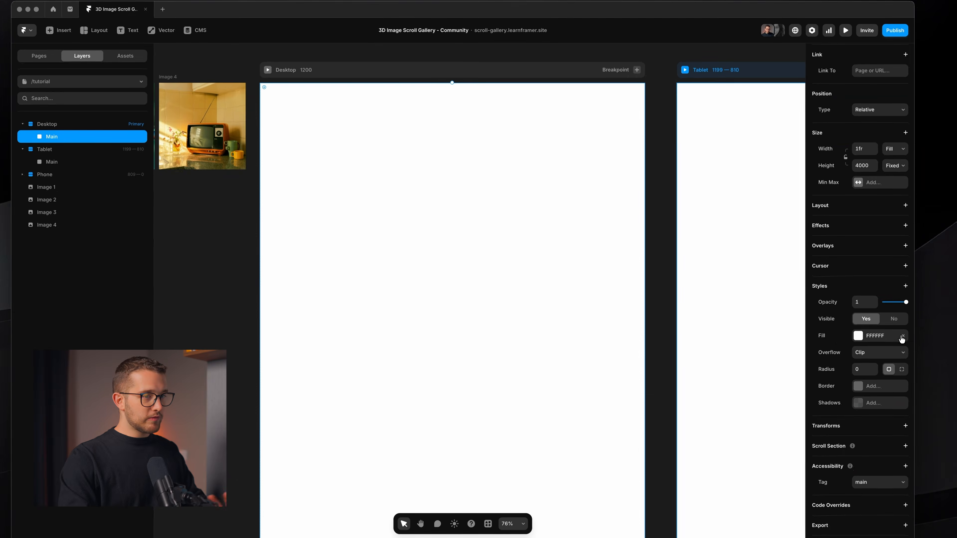
click(891, 207)
scroll(884, 234, down, 1)
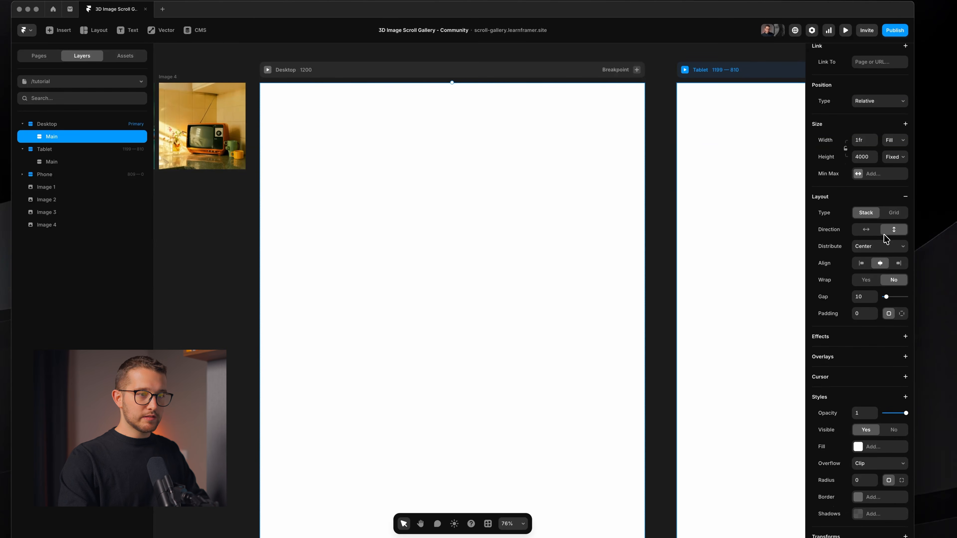
click(867, 245)
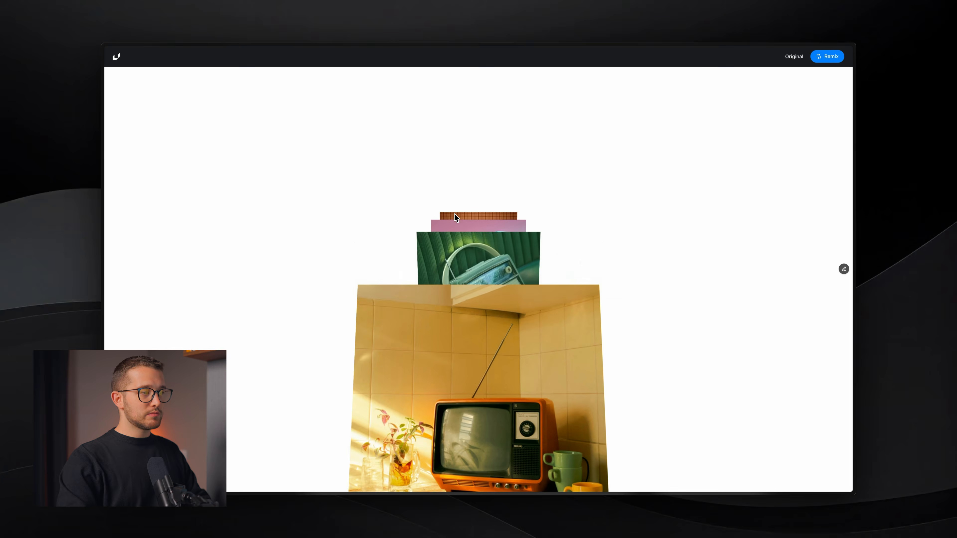
Draw a frame inside Main, name it Hero, and enlarge it to about 1003 by 1137 px.
scroll(484, 244, up, 3)
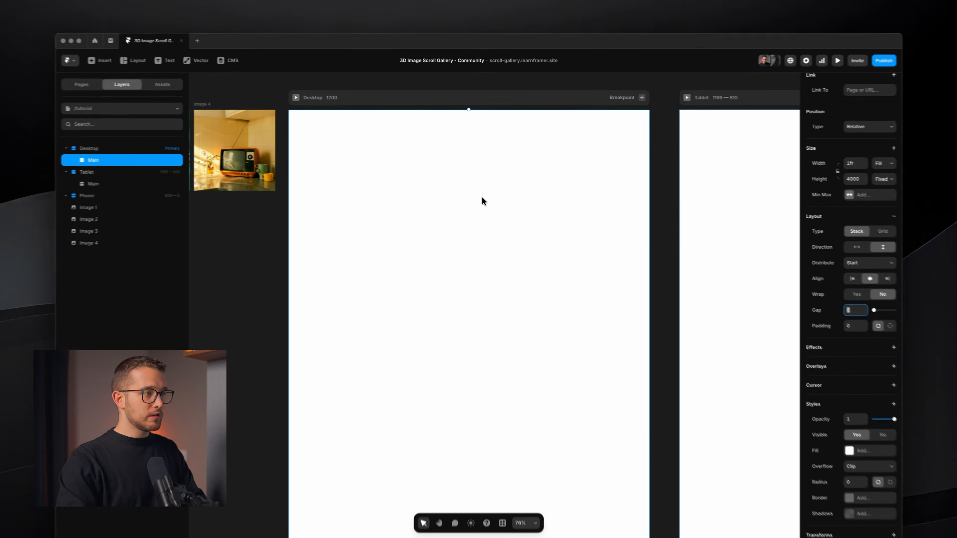
key(f)
drag(346, 137, 614, 284)
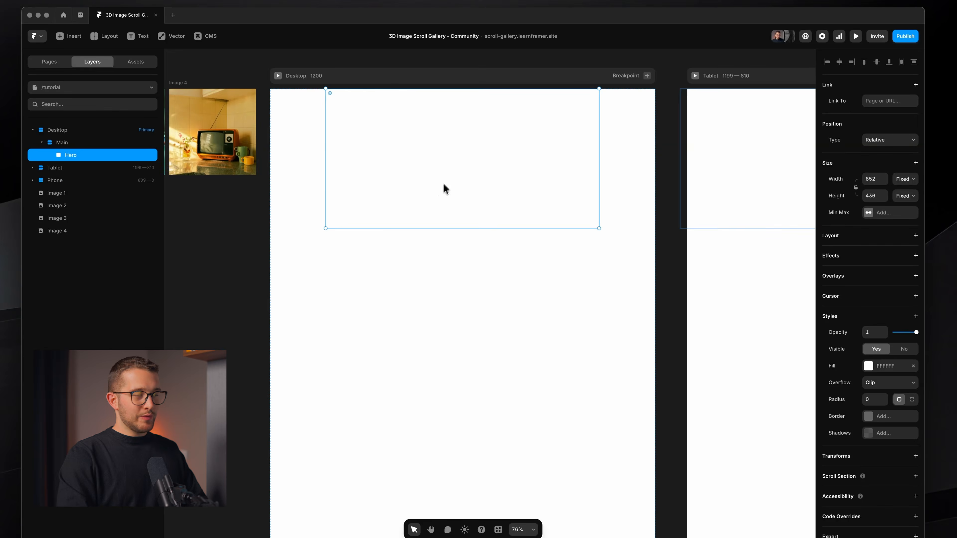
drag(600, 228, 629, 418)
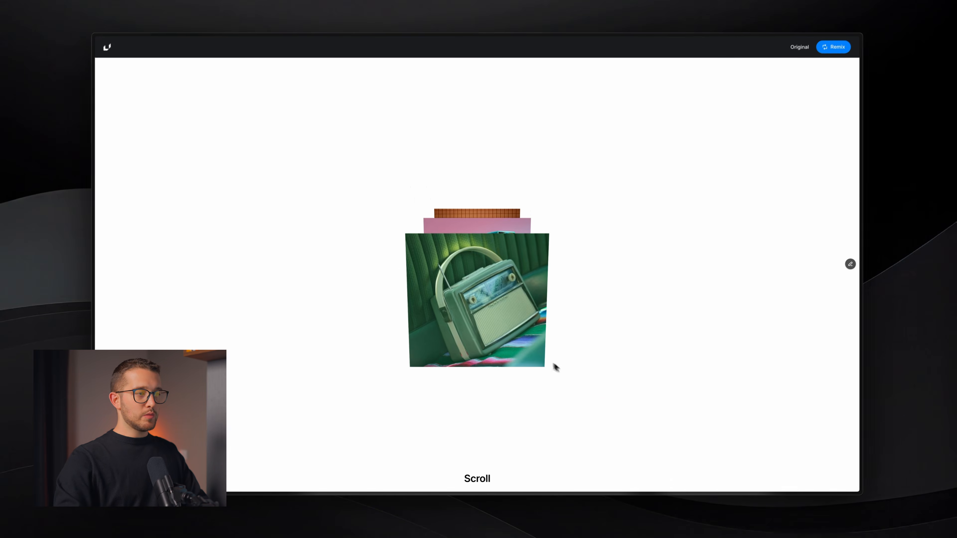
Examine the finished gallery preview while scrolling, checking how the images advance and how the Scroll label behaves.
scroll(492, 369, down, 3)
scroll(492, 366, up, 3)
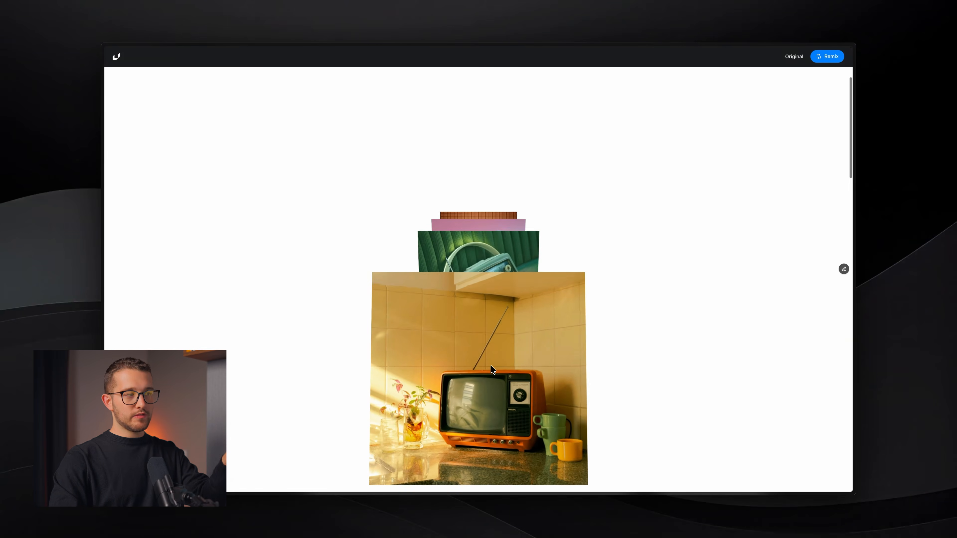
scroll(490, 366, up, 3)
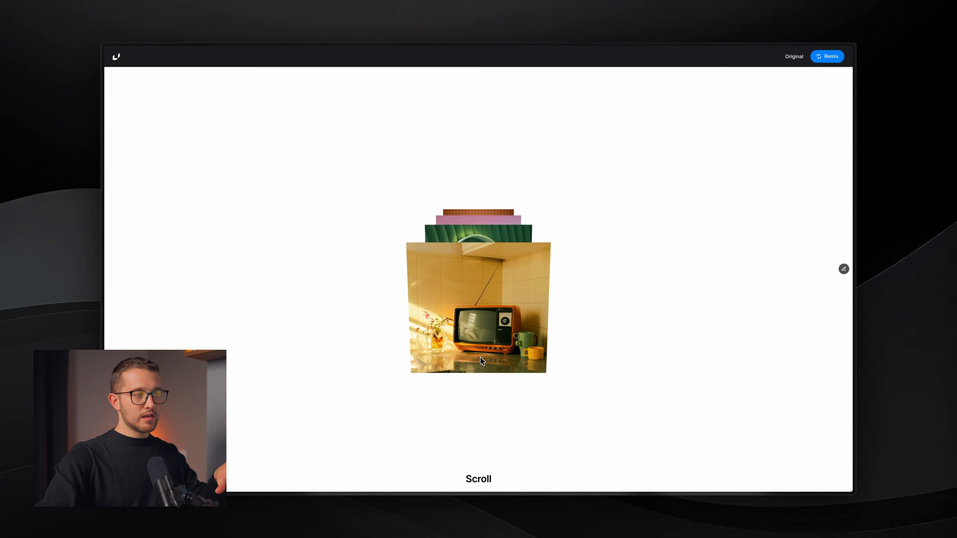
scroll(451, 263, down, 2)
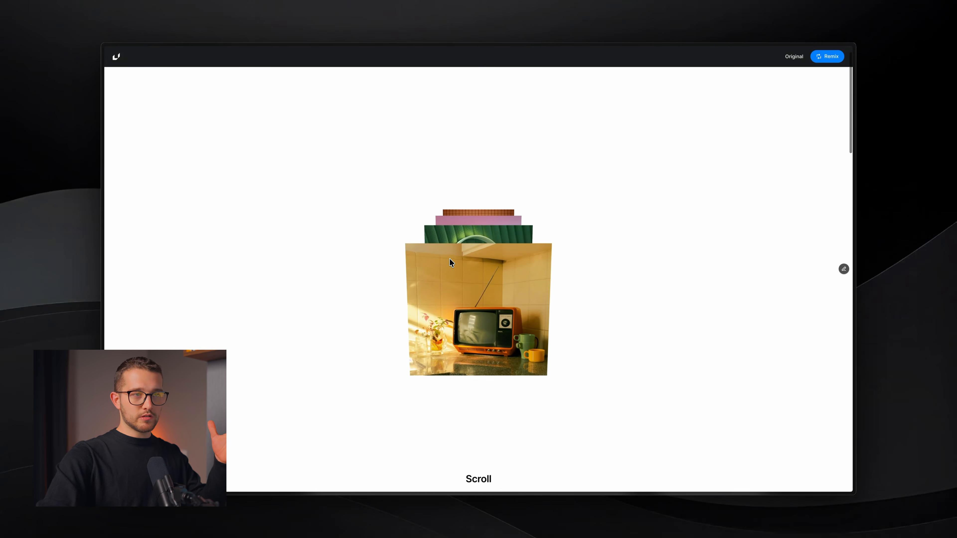
scroll(451, 261, down, 5)
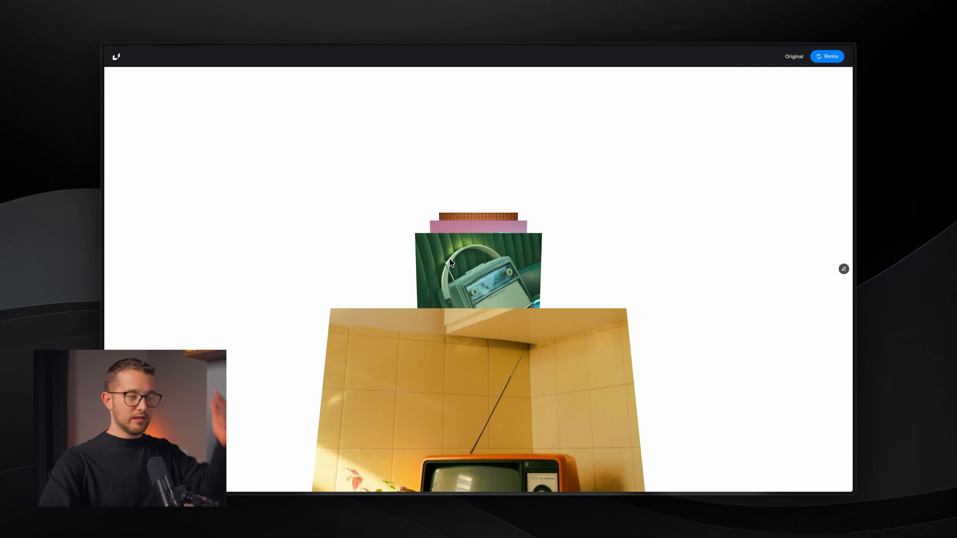
scroll(450, 259, down, 5)
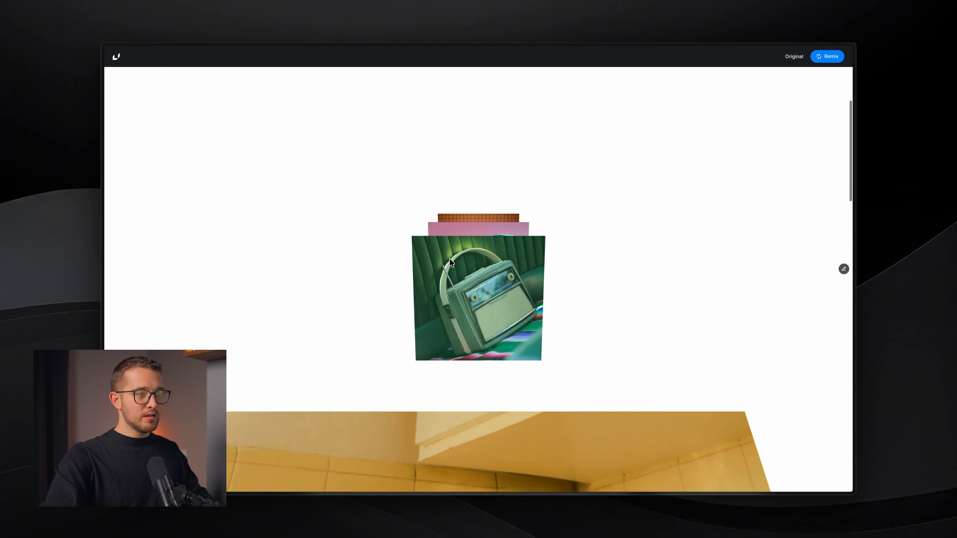
scroll(449, 258, down, 3)
scroll(450, 259, up, 4)
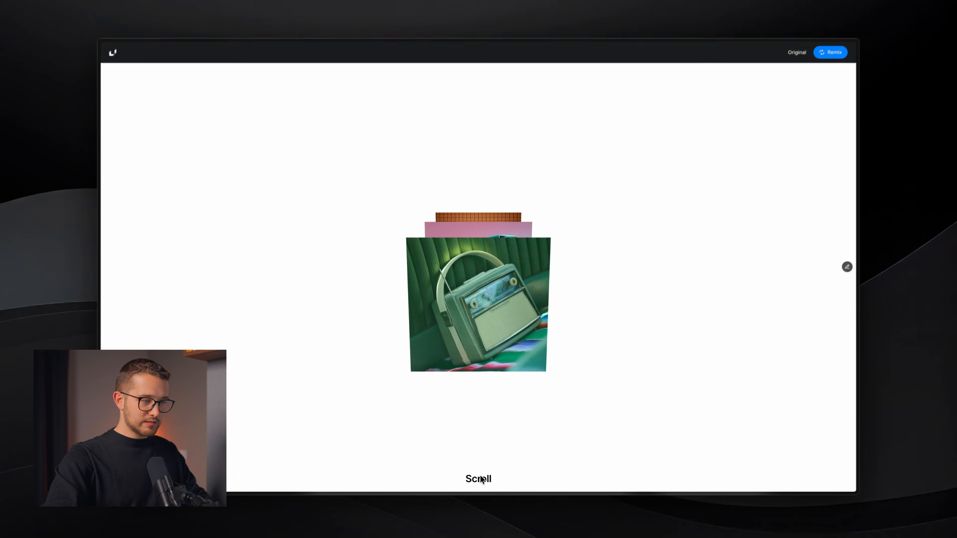
scroll(527, 398, down, 3)
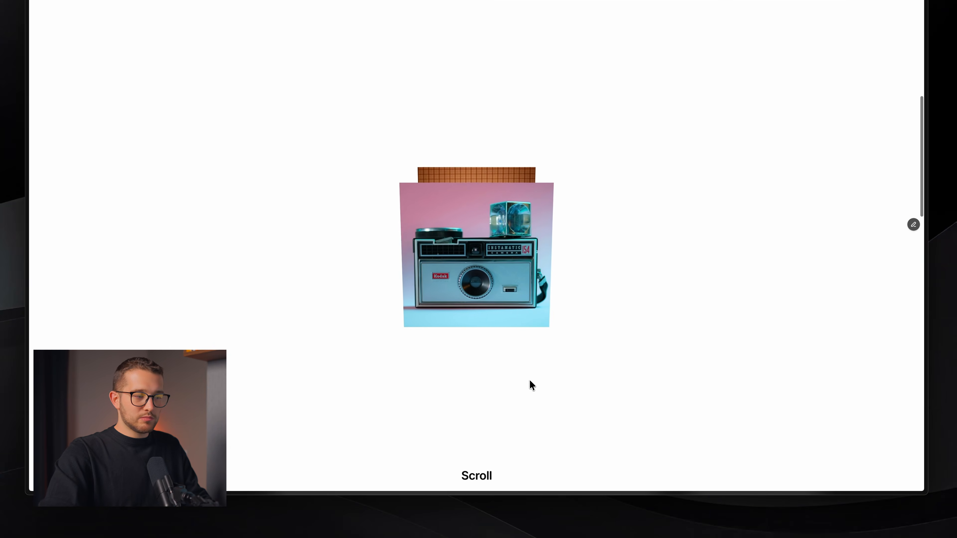
scroll(530, 386, down, 1)
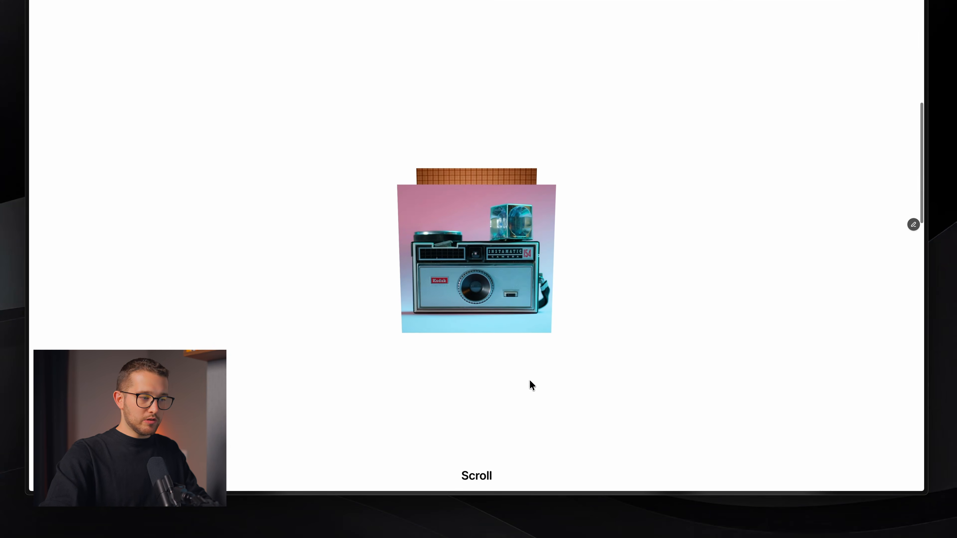
scroll(530, 385, down, 2)
scroll(530, 385, up, 3)
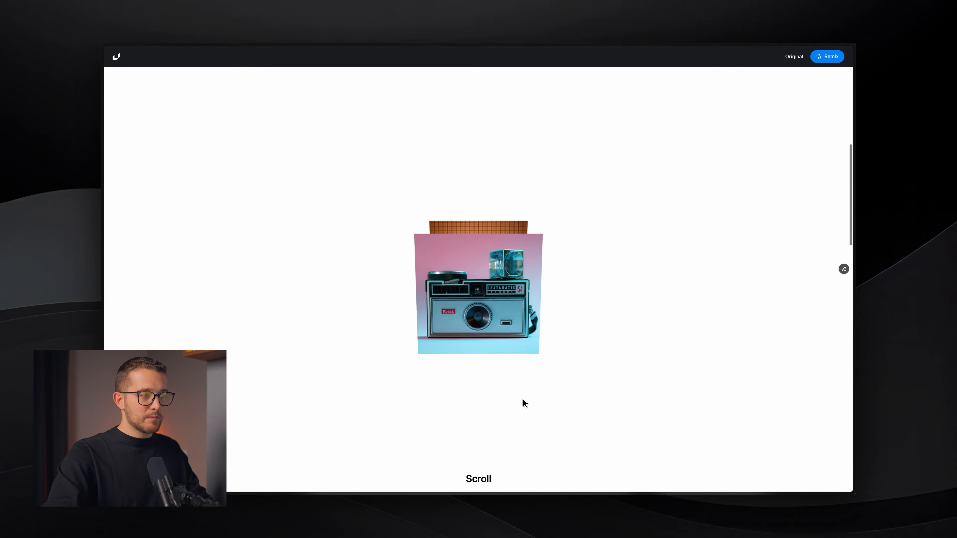
scroll(523, 400, down, 5)
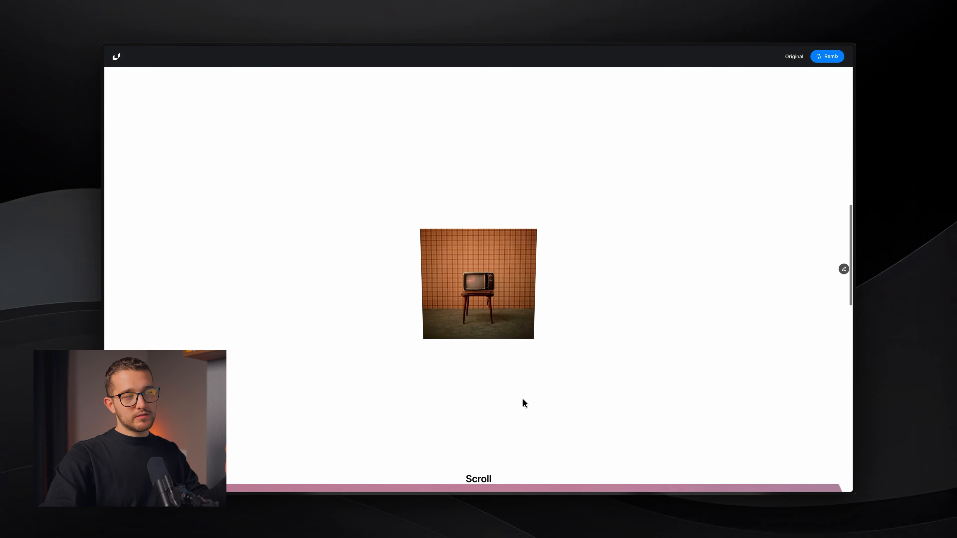
scroll(523, 398, up, 5)
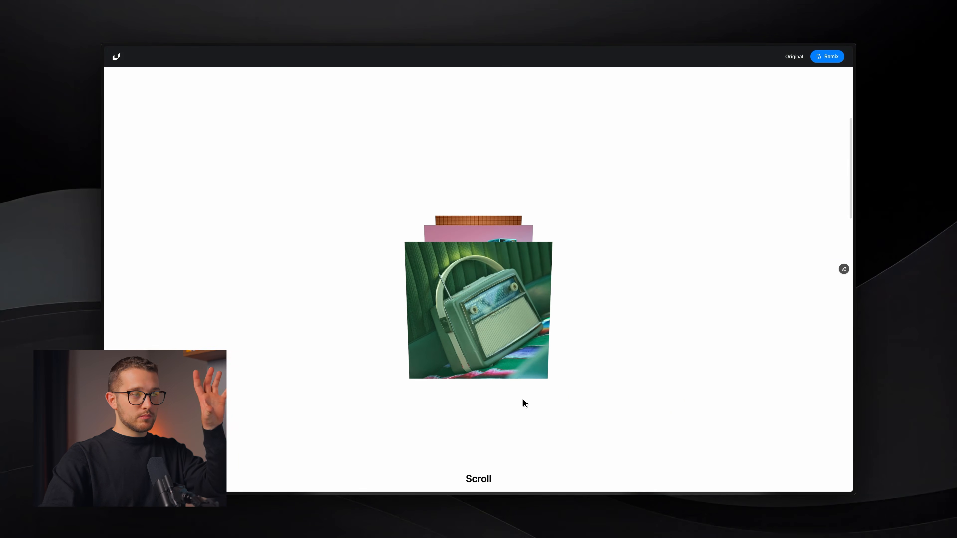
scroll(523, 399, down, 2)
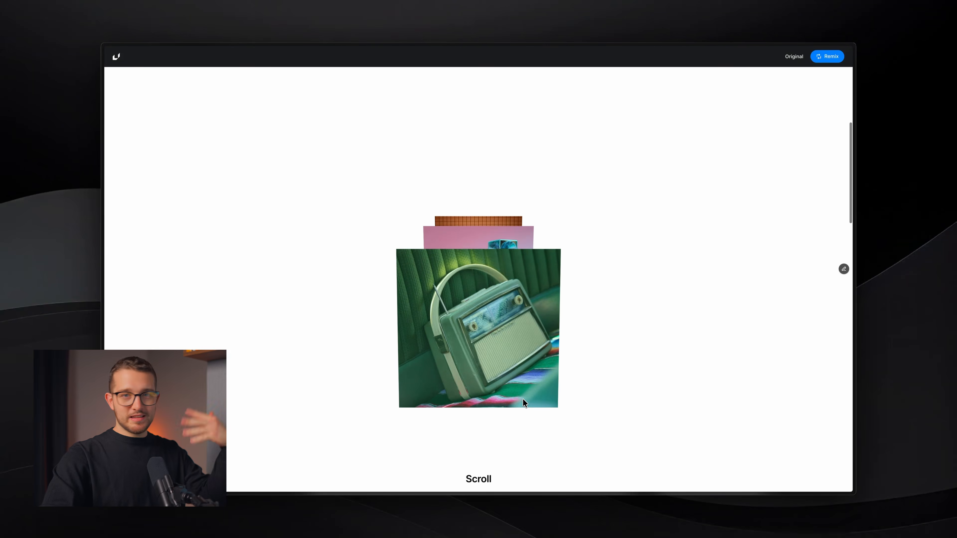
scroll(523, 399, down, 3)
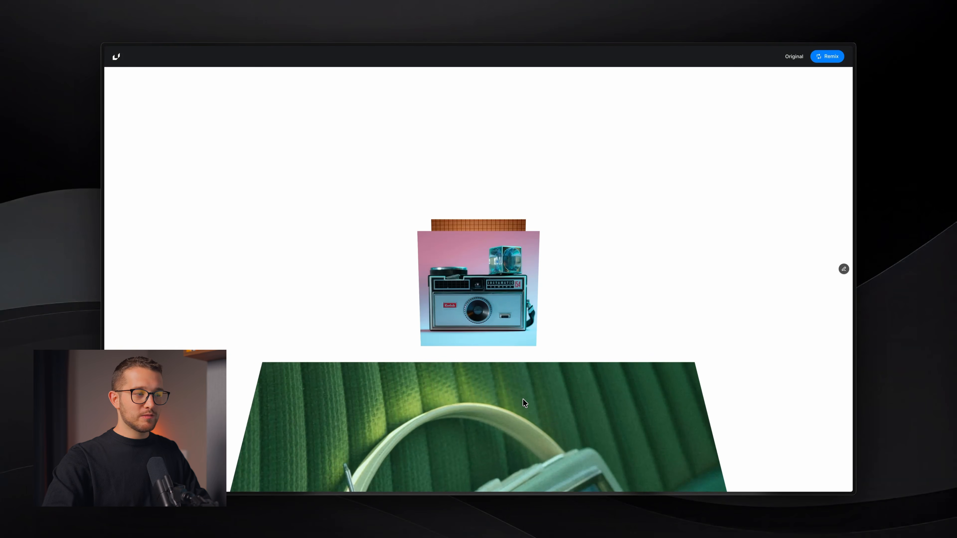
scroll(522, 399, up, 10)
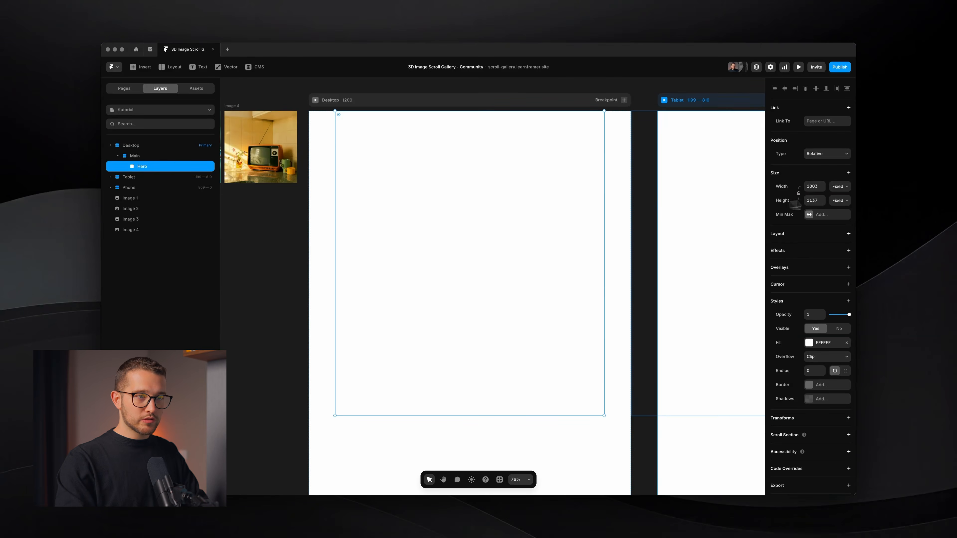
Set the Hero frame's height to 3000 px and its width to Fill, and remove its fill color.
click(814, 201)
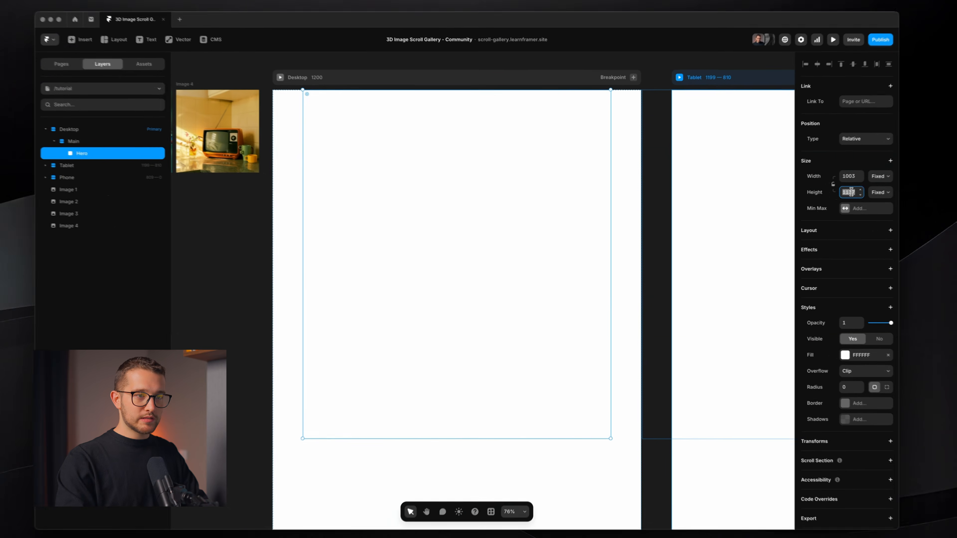
text(3000p)
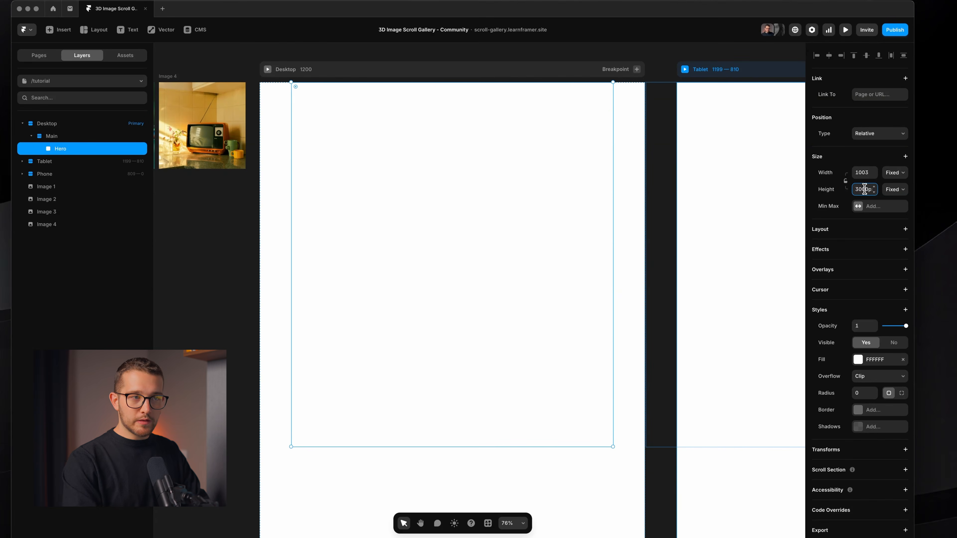
key(Return)
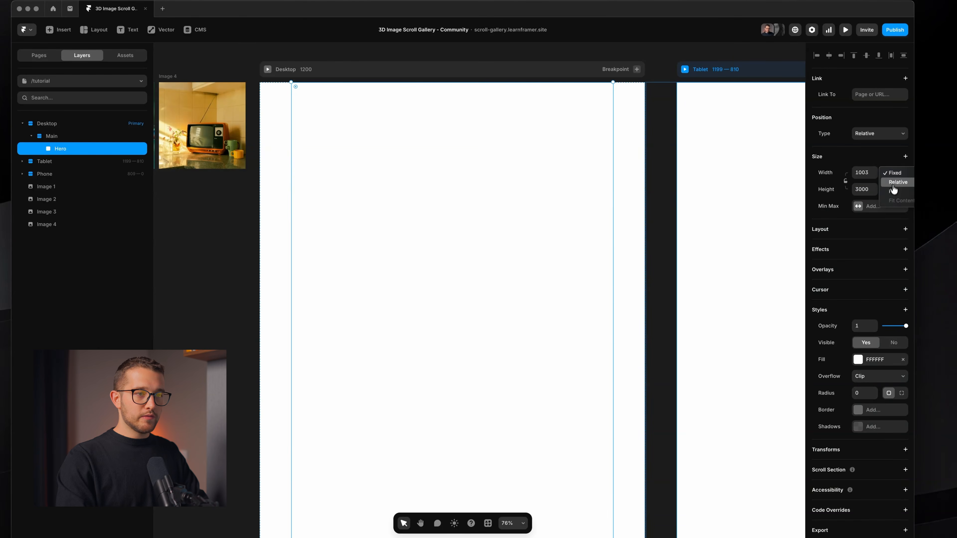
click(893, 191)
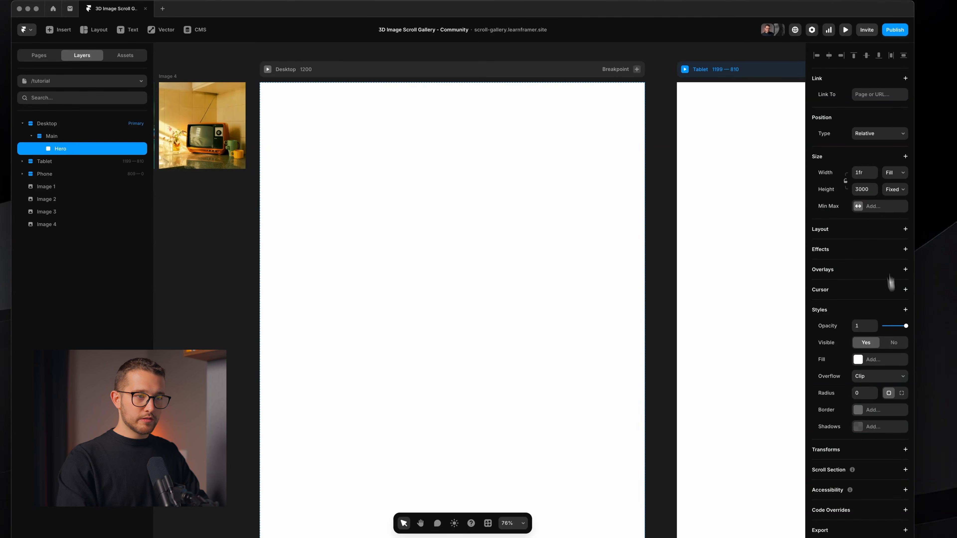
Add a vertical stack layout to the Hero frame with Start distribution and a gap of 0.
click(905, 229)
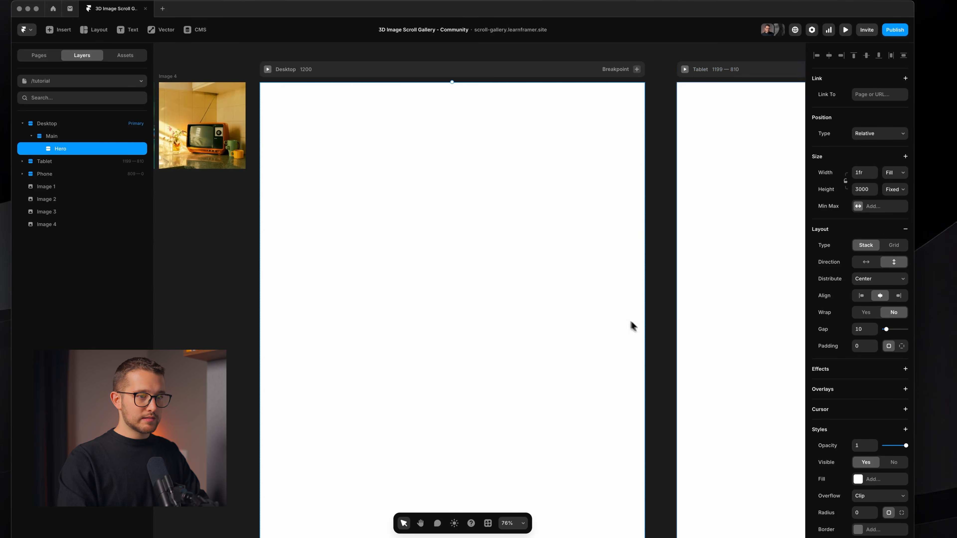
click(882, 280)
click(882, 270)
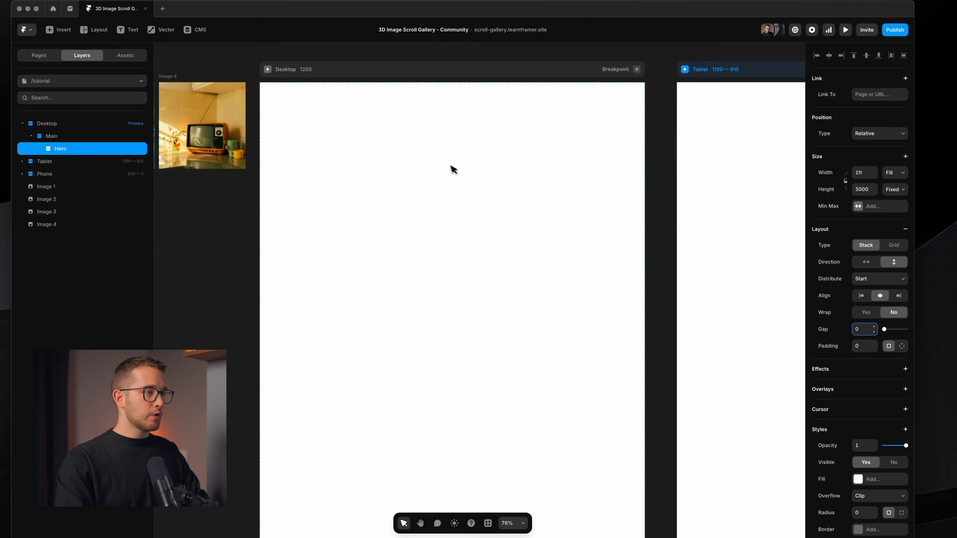
Draw a frame about 560 by 367 px inside Hero and set its width to Fill.
key(f)
drag(380, 136, 528, 228)
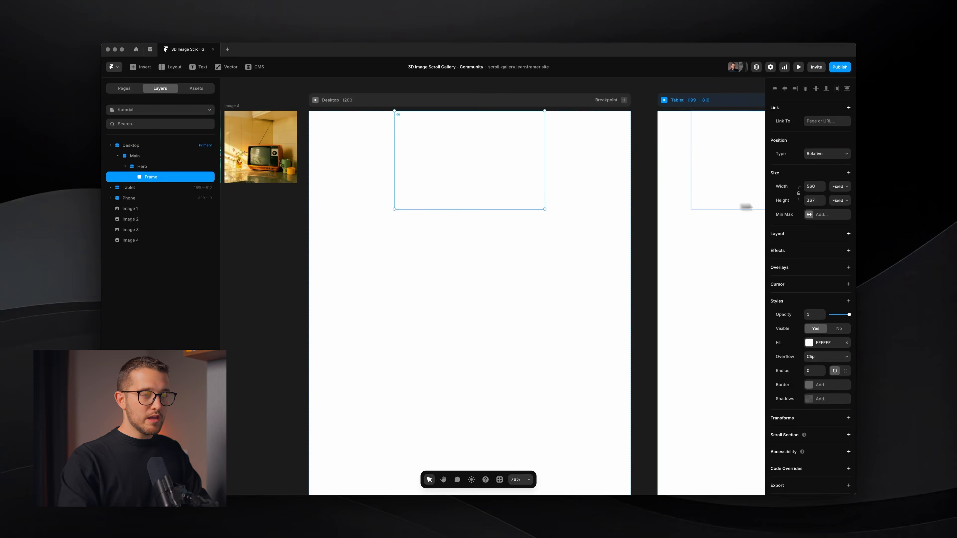
click(841, 187)
click(780, 231)
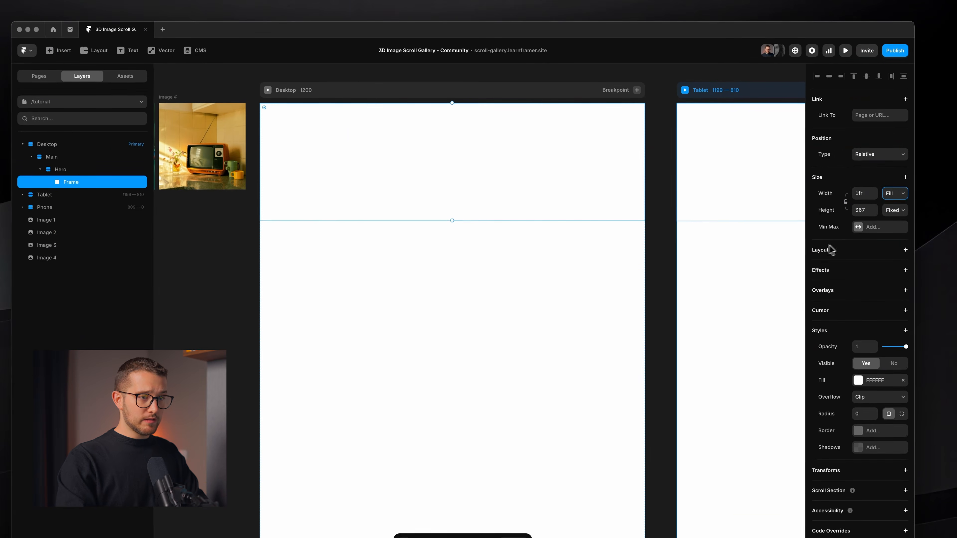
Add a stack layout to the new frame inside Hero and set its height to Viewport at 100vh.
click(905, 250)
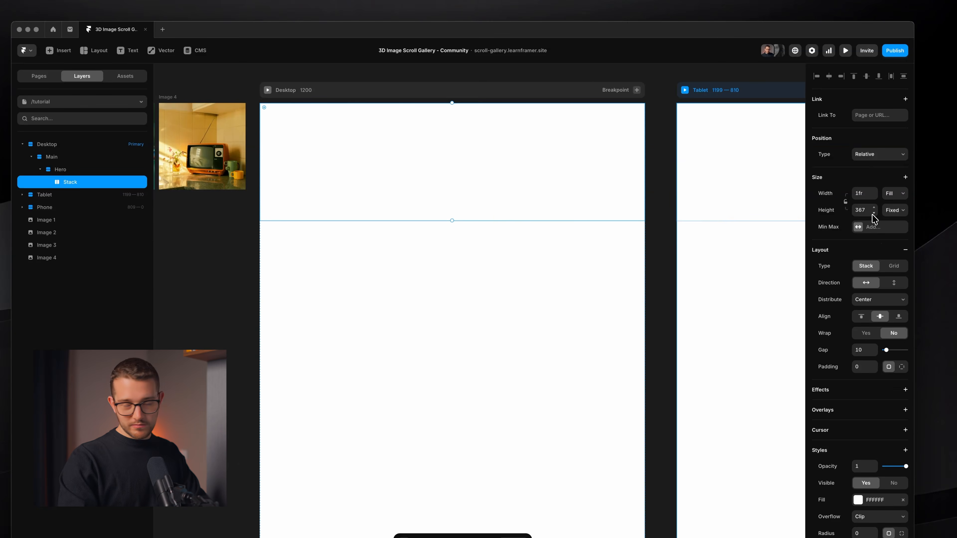
click(894, 210)
click(905, 248)
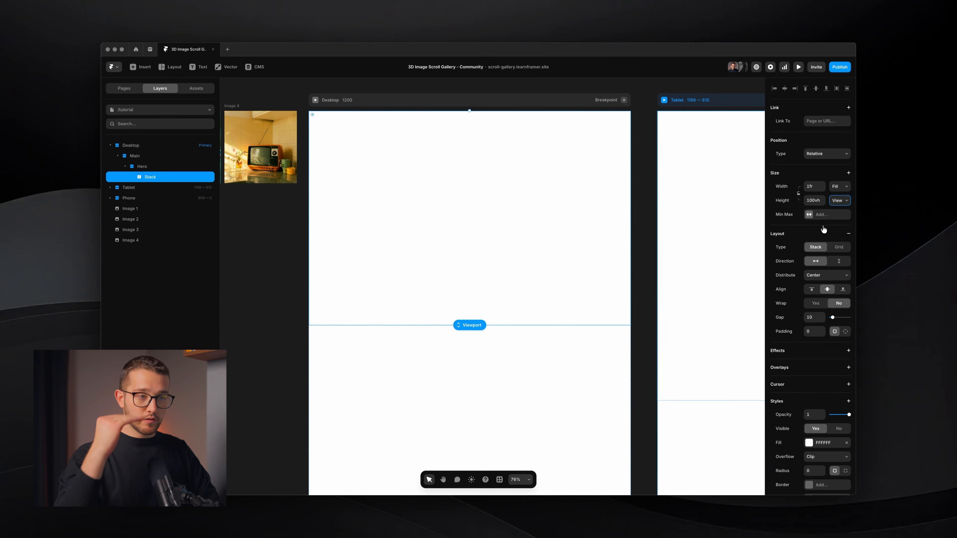
Rename the stack inside Hero as Sticky and remove its fill color.
double_click(164, 181)
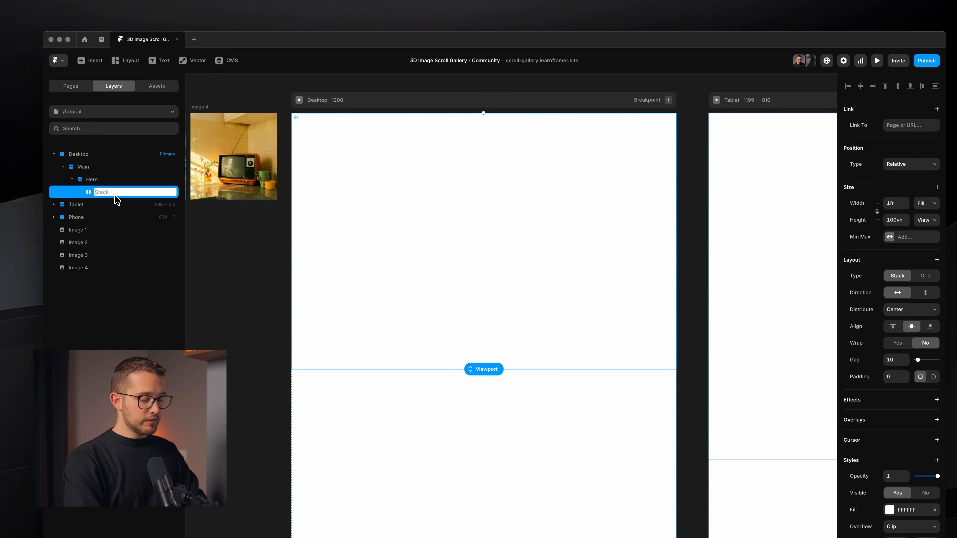
text(Sticky)
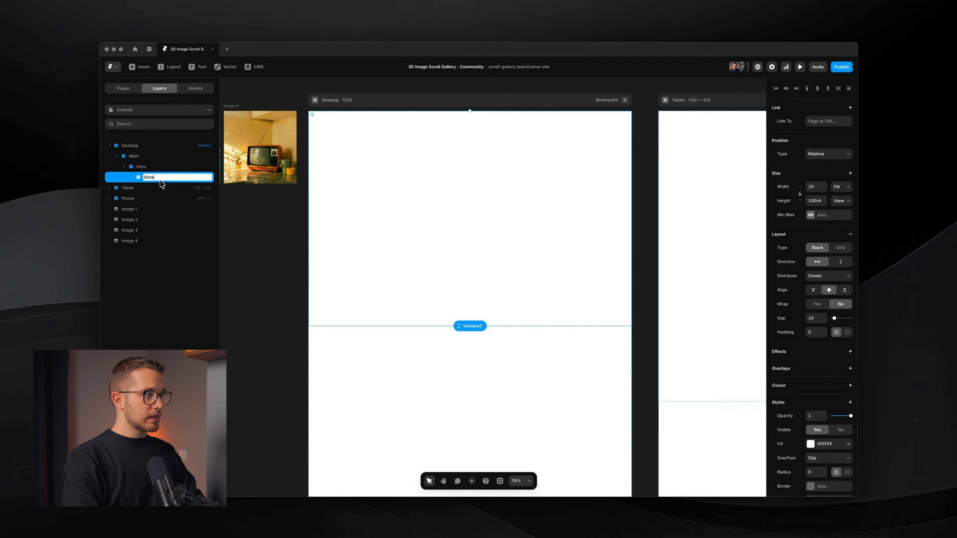
key(Return)
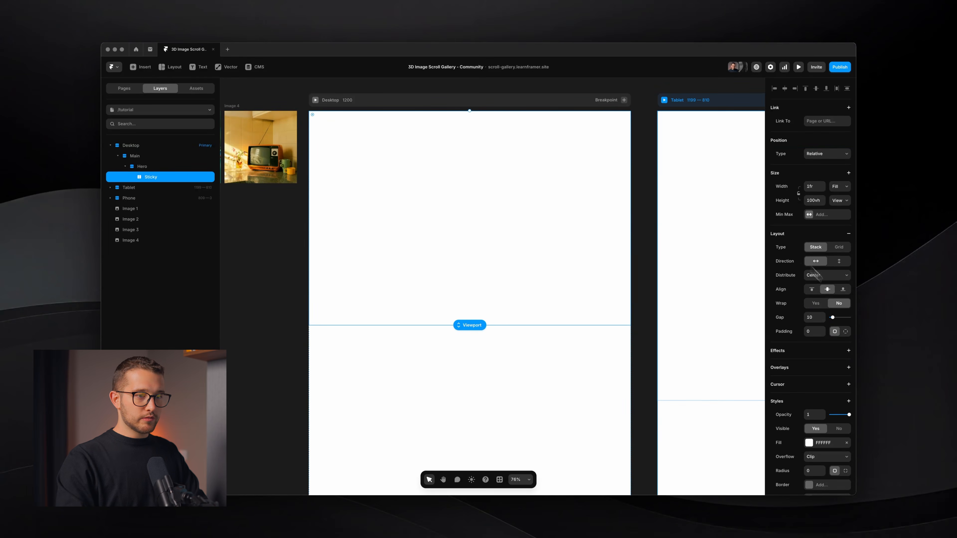
scroll(814, 332, down, 5)
click(846, 327)
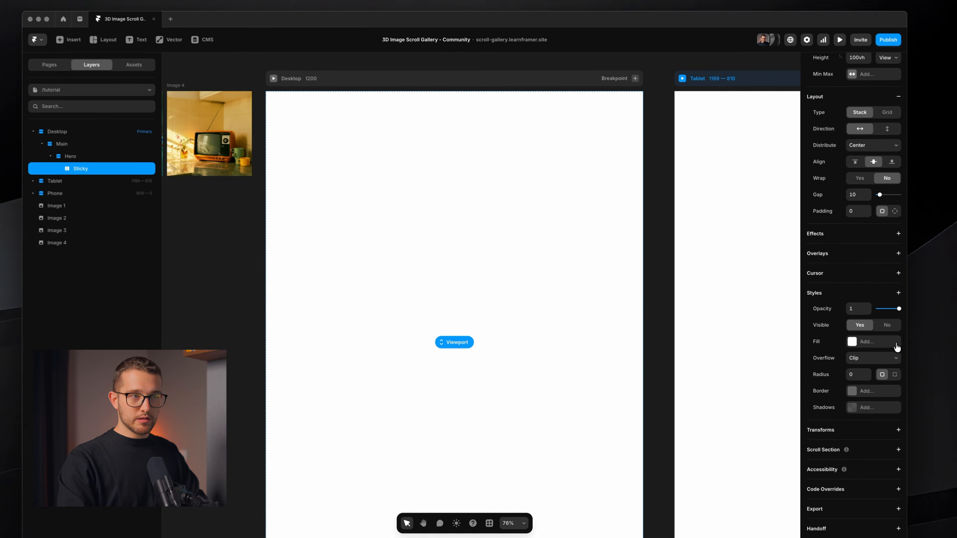
Set the Sticky frame's position type to Sticky.
scroll(866, 331, up, 5)
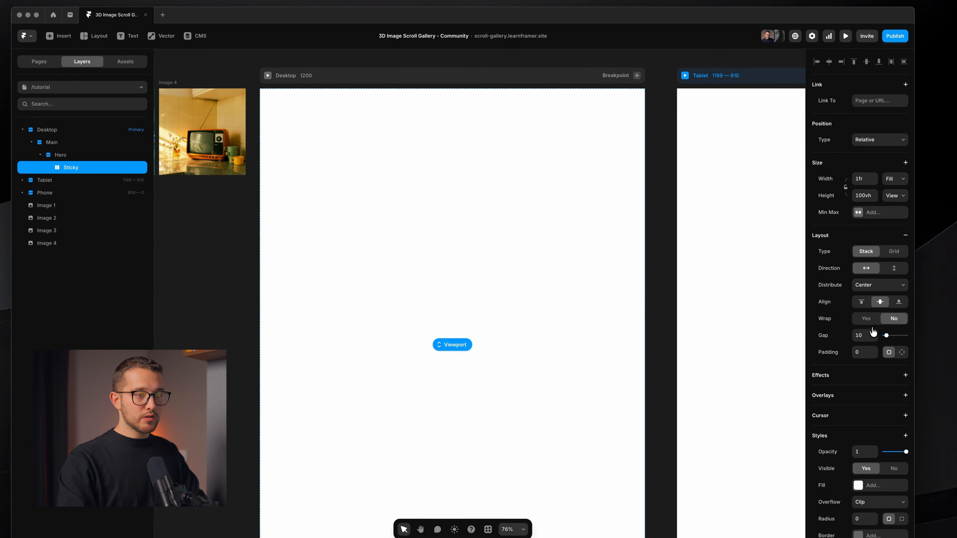
click(853, 141)
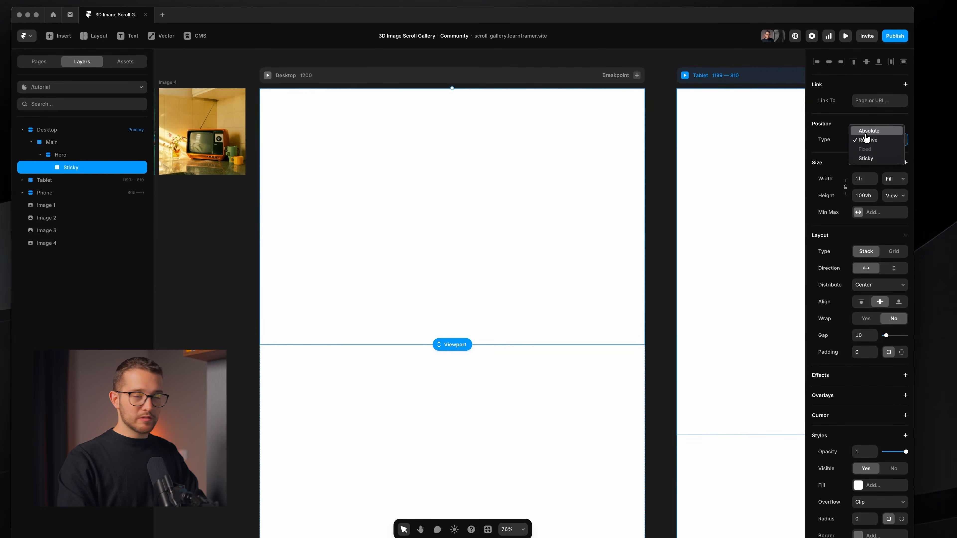
click(866, 159)
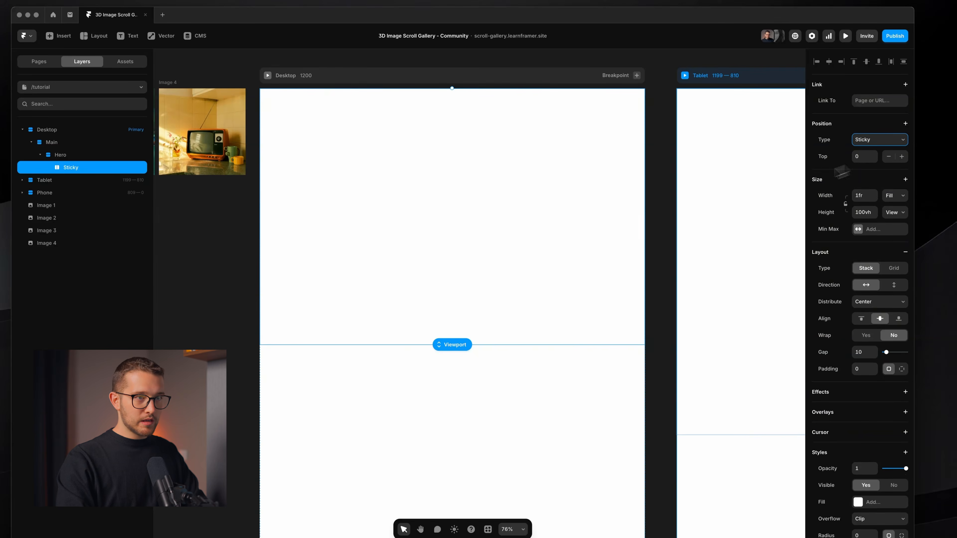
click(571, 375)
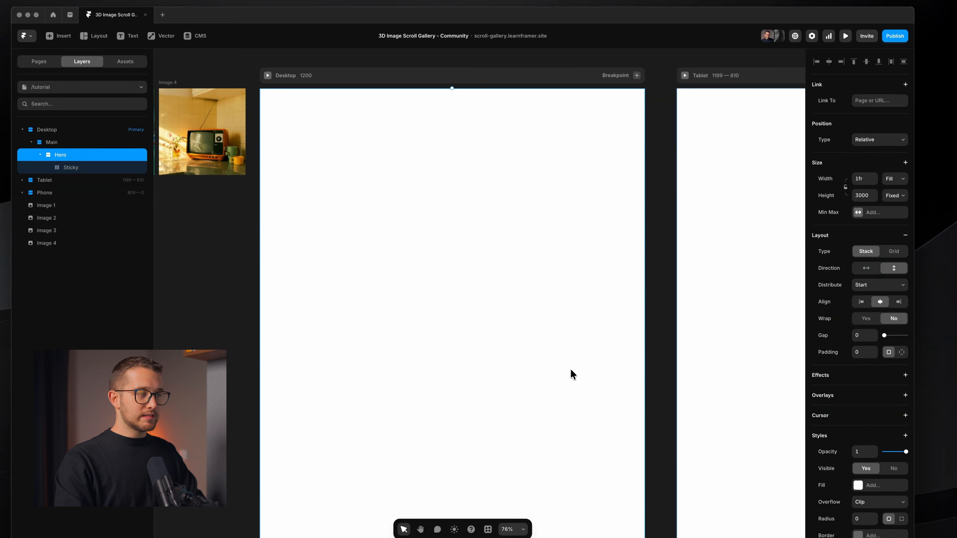
Draw a test frame about 118 by 122 px inside Sticky and set its fill to black 000000.
key(f)
drag(425, 196, 469, 226)
click(865, 357)
click(763, 326)
drag(758, 297, 697, 327)
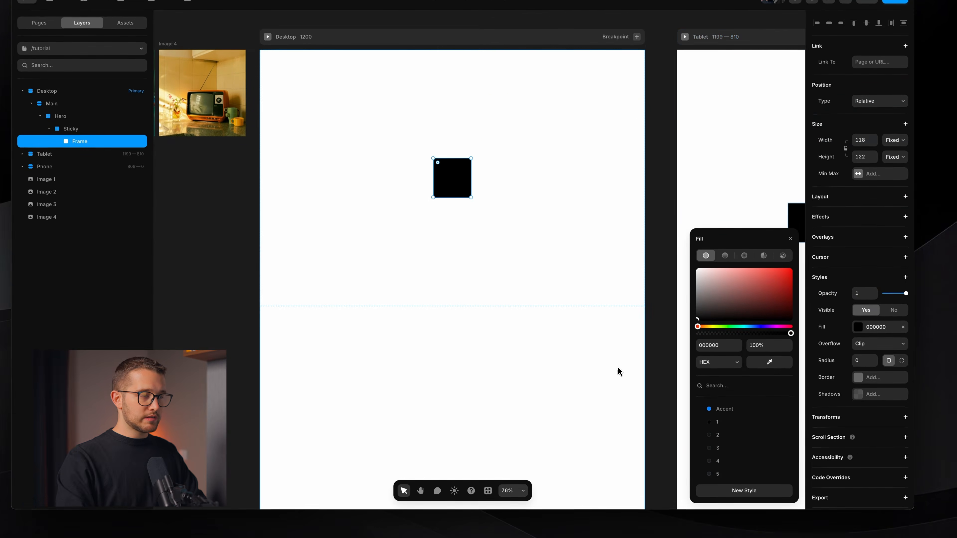
click(603, 358)
Preview the page and scroll through it to examine how the black square behaves inside the sticky frame.
key(super+p)
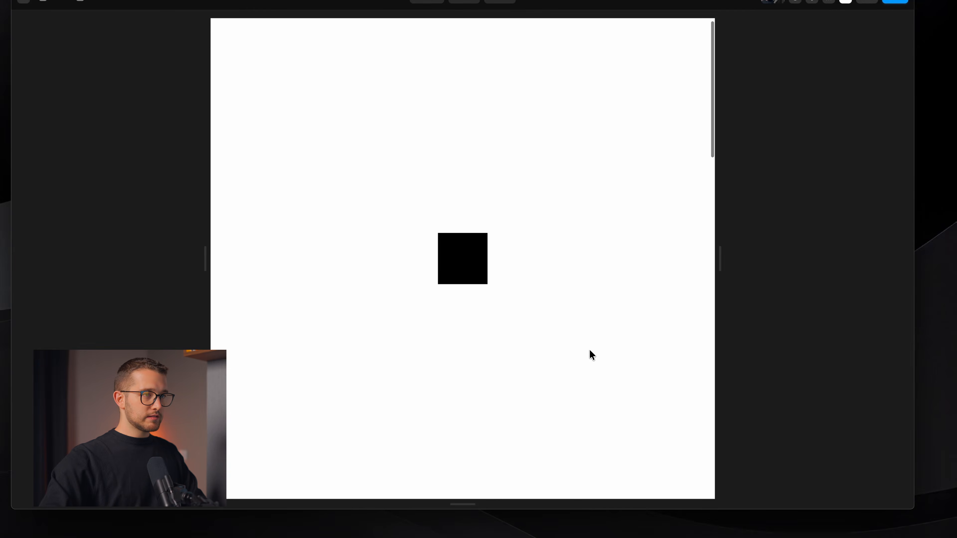
scroll(590, 350, down, 10)
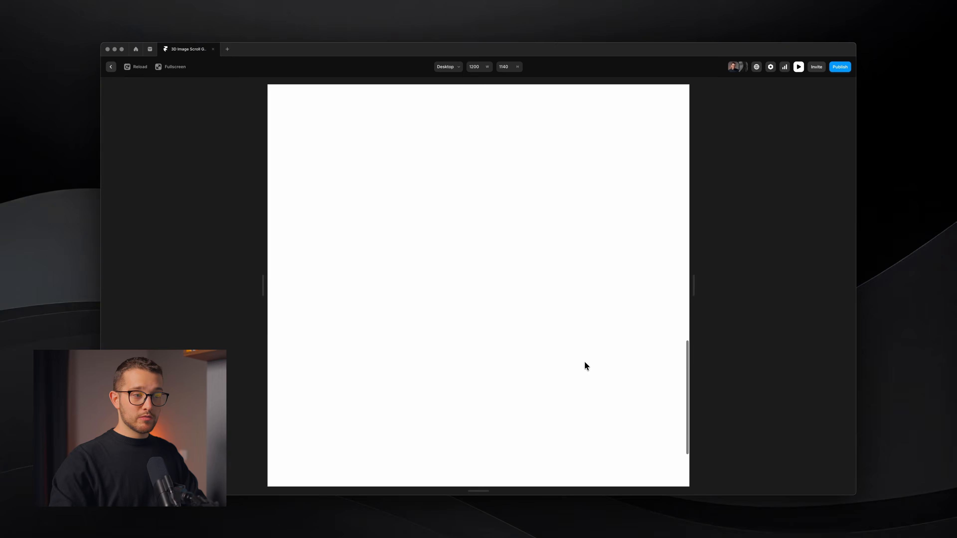
scroll(584, 362, up, 10)
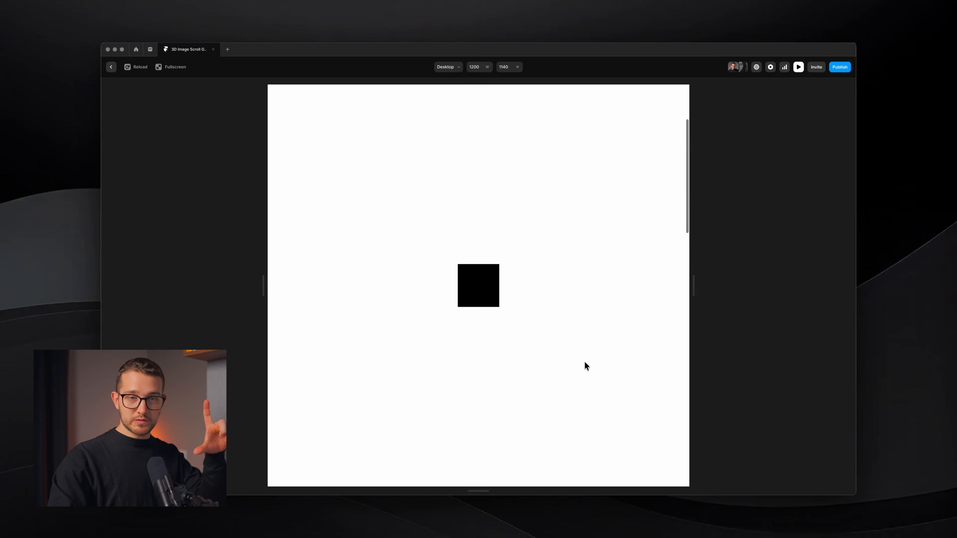
scroll(585, 363, down, 5)
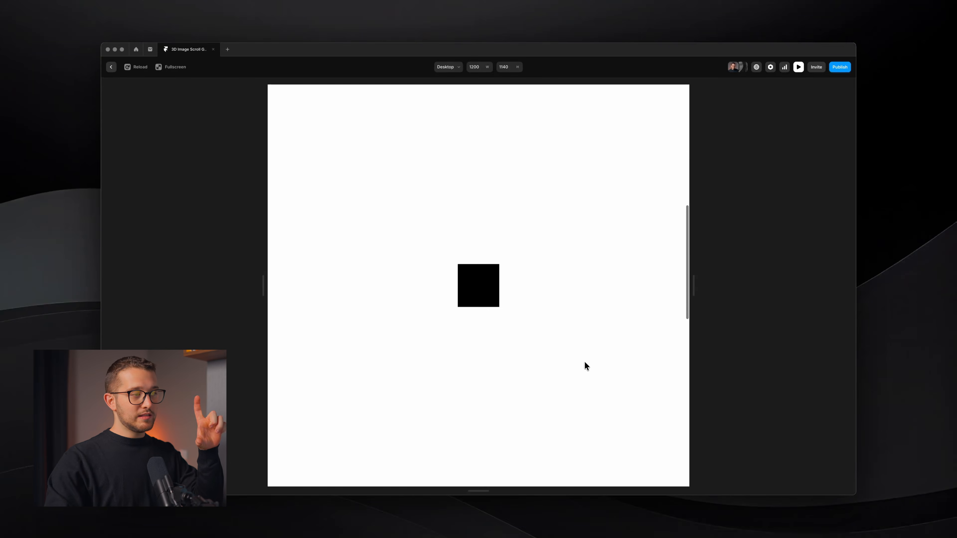
scroll(585, 362, down, 5)
scroll(585, 362, up, 6)
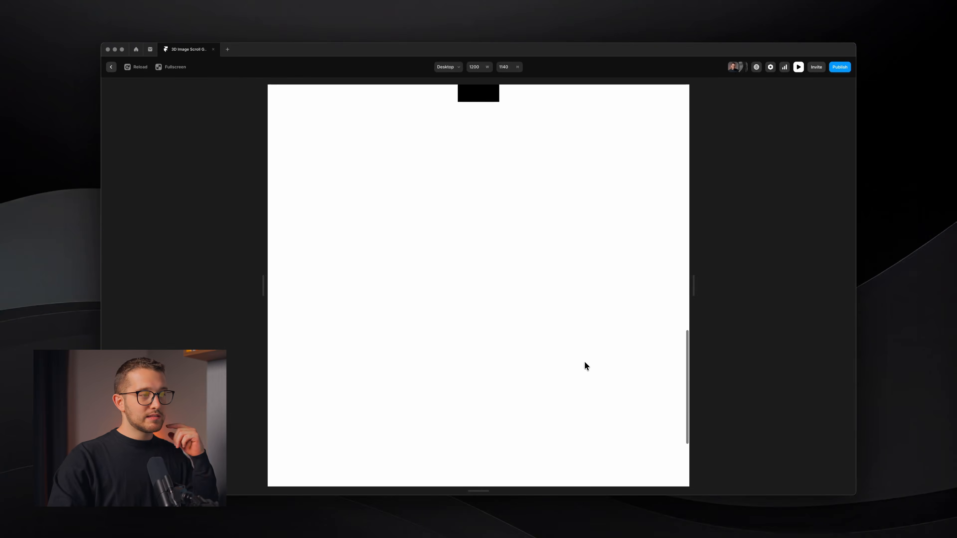
scroll(585, 362, up, 4)
scroll(585, 362, down, 8)
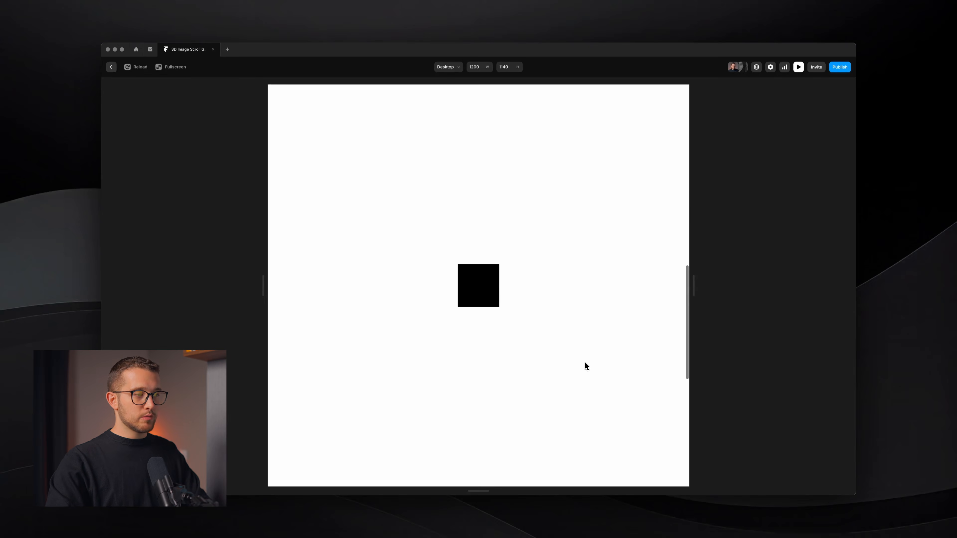
key(super+p)
Delete the black test square inside Sticky and keep Hero expanded in the layer tree with Sticky selected.
super+click(476, 216)
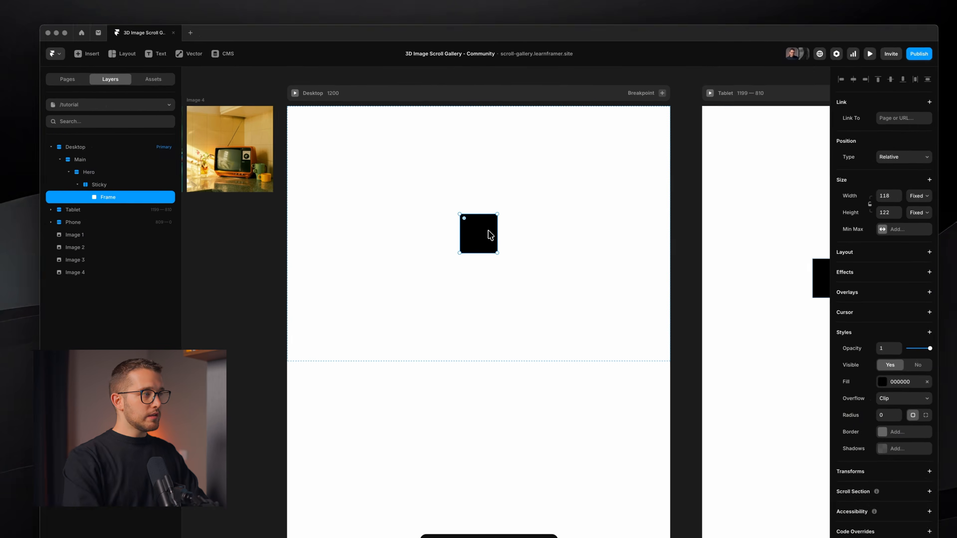
key(Delete)
click(98, 184)
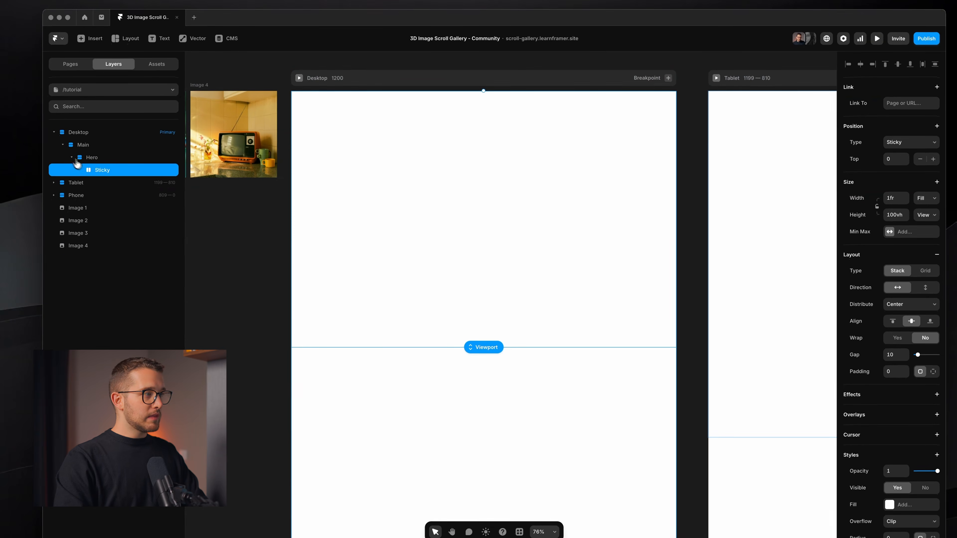
click(67, 172)
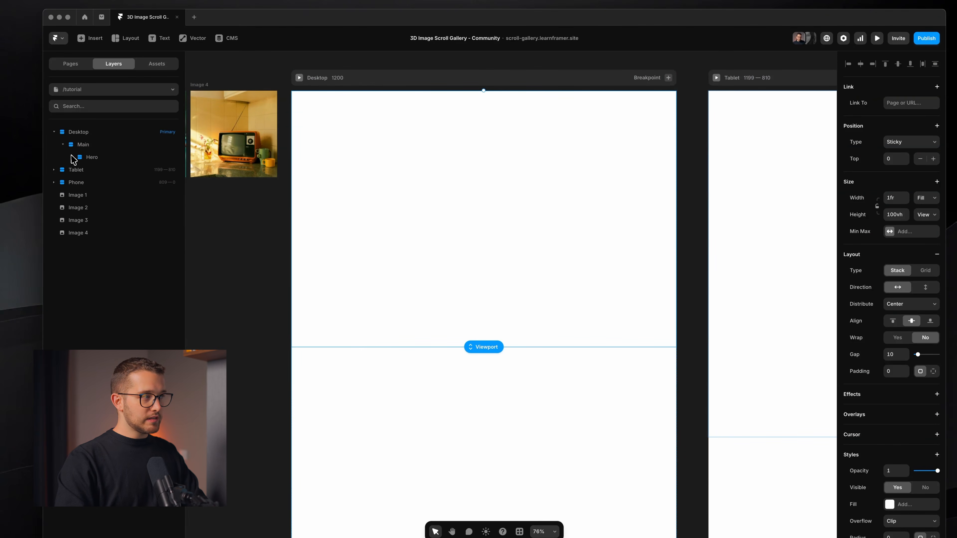
click(72, 156)
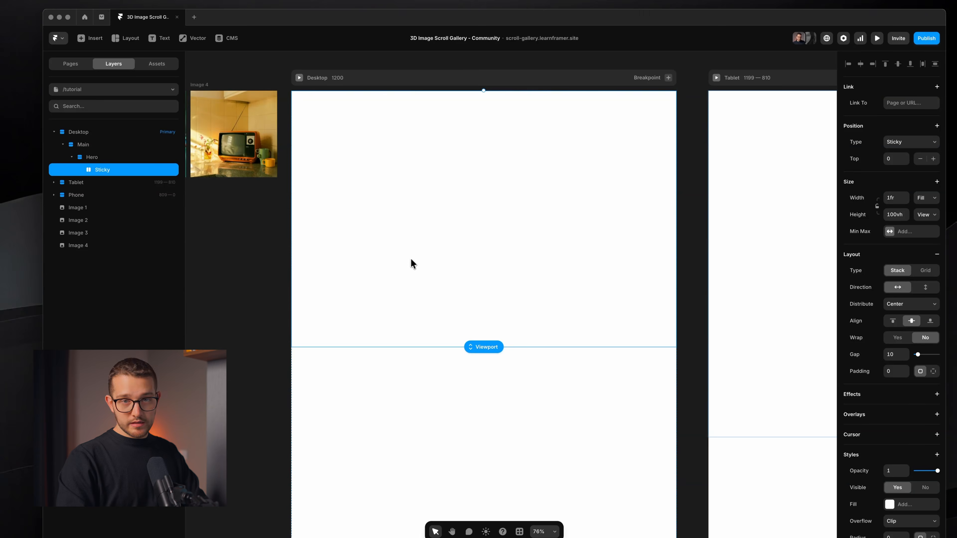
Draw a frame about 124 by 130 px inside Sticky and fill it with black.
key(f)
drag(464, 198, 503, 239)
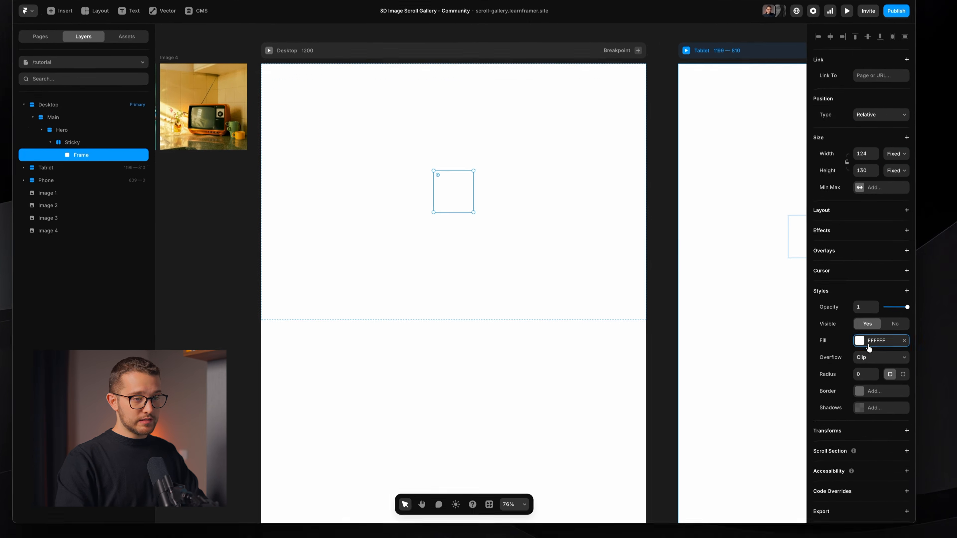
click(865, 369)
drag(757, 335, 641, 384)
click(580, 391)
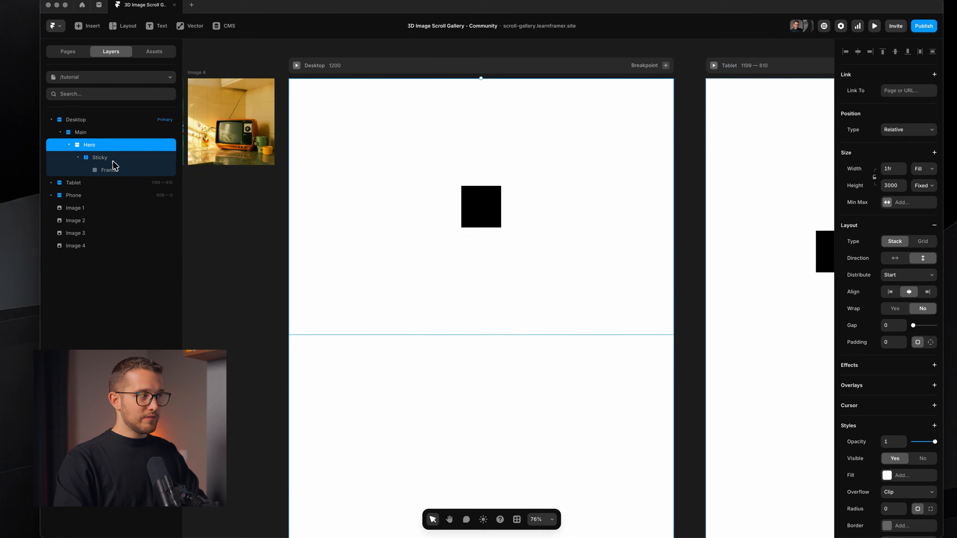
Draw a frame about 610 by 183 px in Hero below Sticky and set its fill to red FF0000.
click(83, 150)
click(61, 149)
key(f)
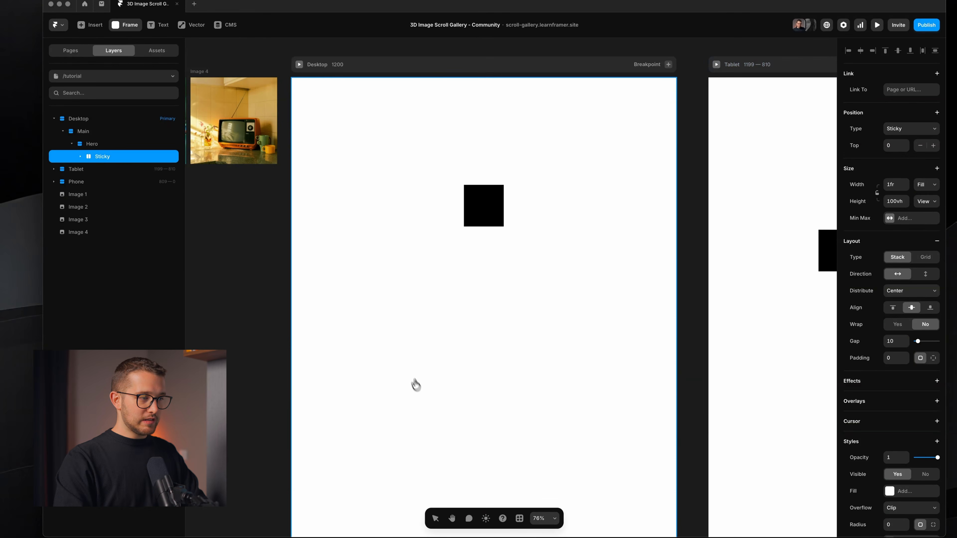
drag(386, 334, 581, 392)
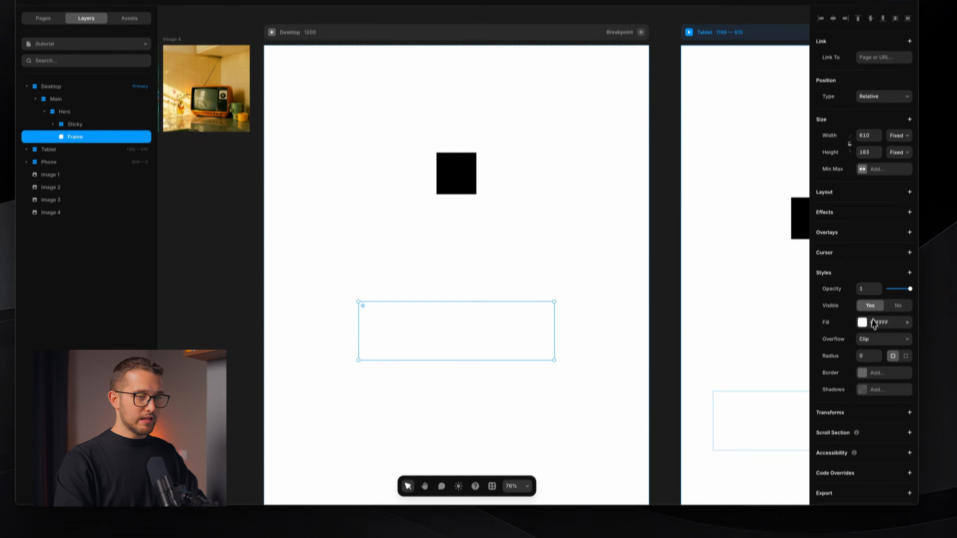
click(868, 323)
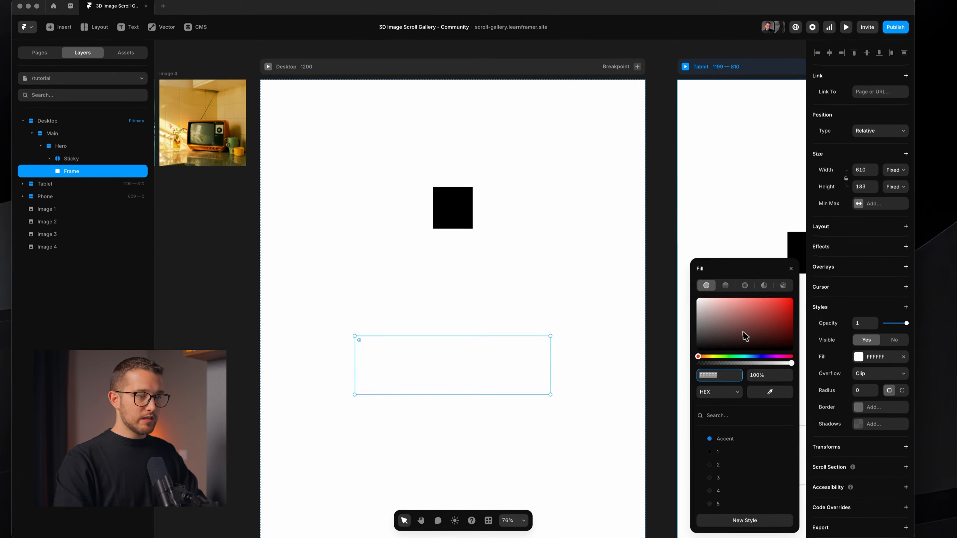
drag(744, 336, 798, 296)
click(791, 273)
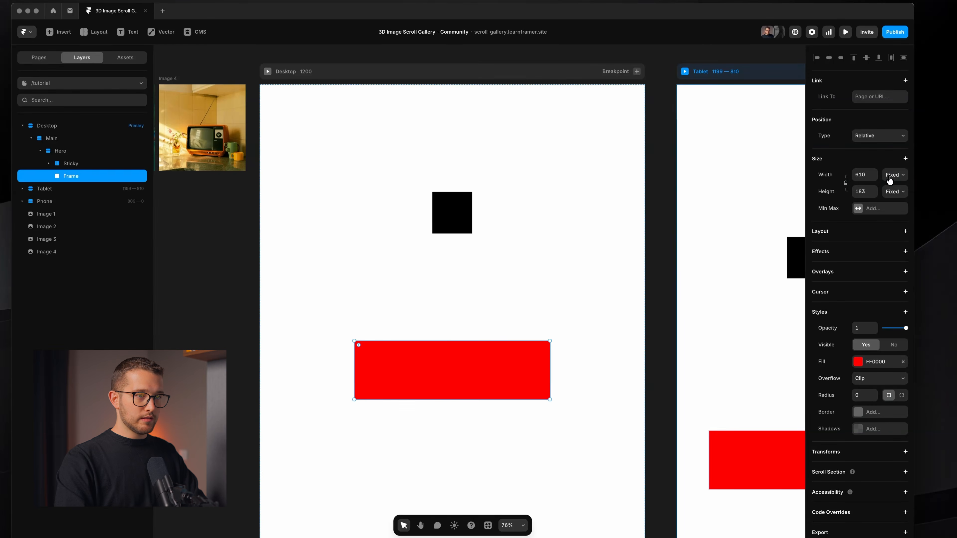
Set the red frame's width to Fill and reduce its height to about 56 px.
click(890, 177)
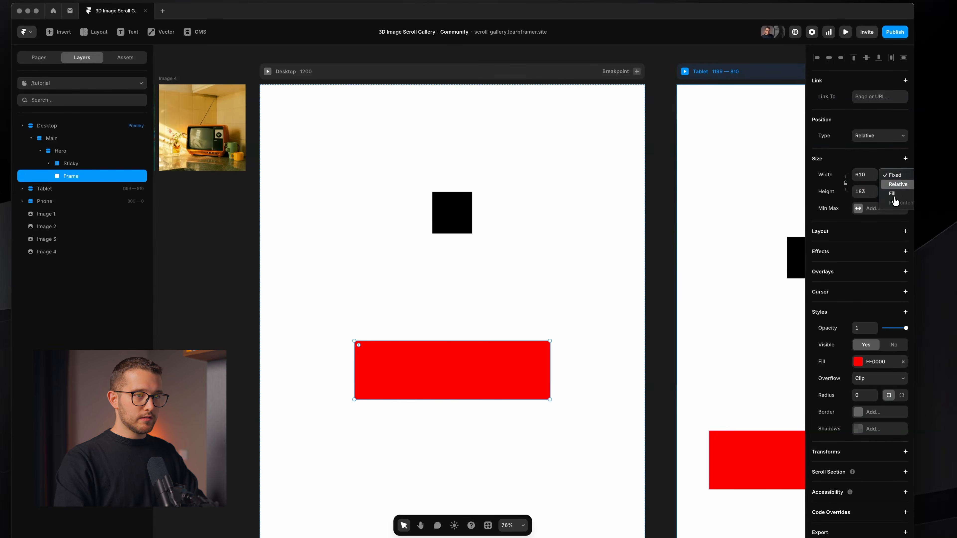
click(860, 208)
drag(452, 397, 452, 358)
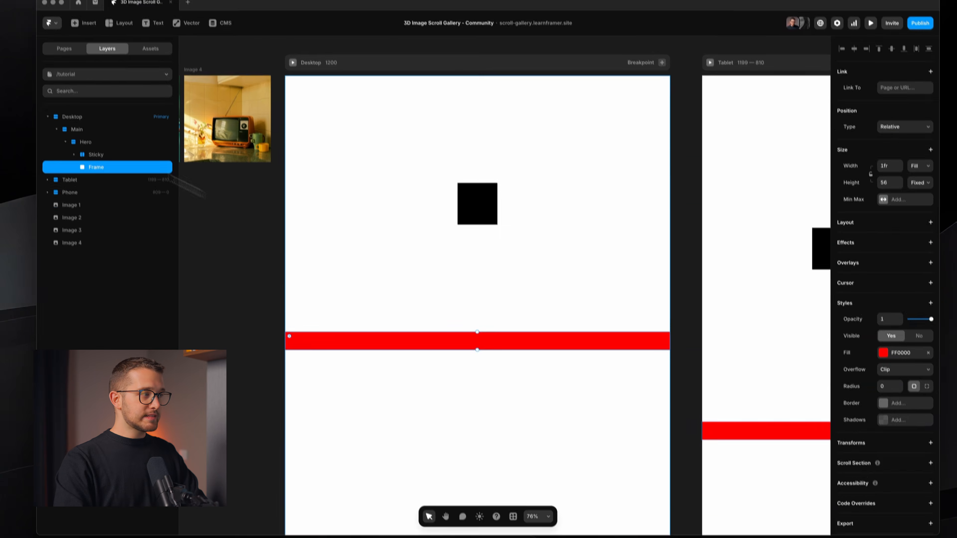
Preview the Desktop page and scroll back and forth to compare how the red bar and the black square in Sticky move.
click(96, 155)
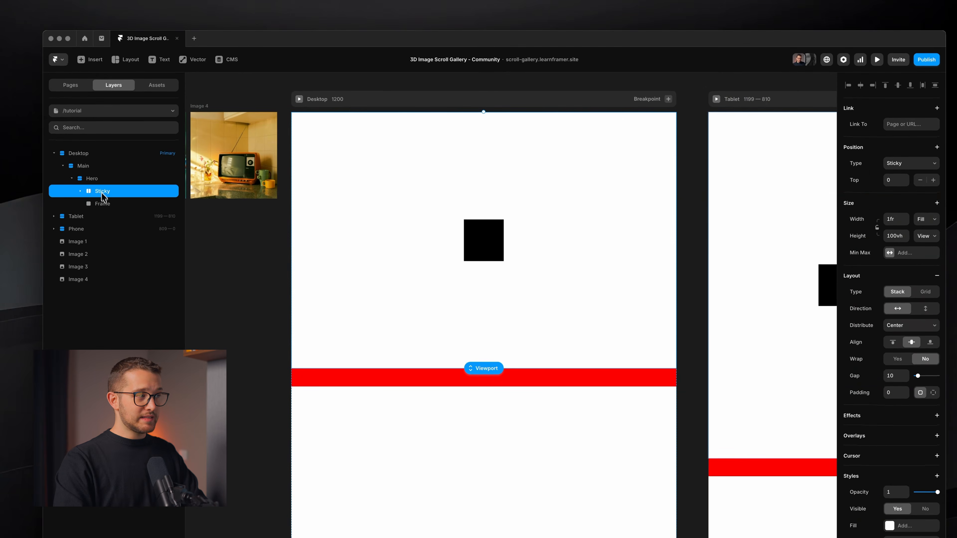
click(101, 168)
click(104, 181)
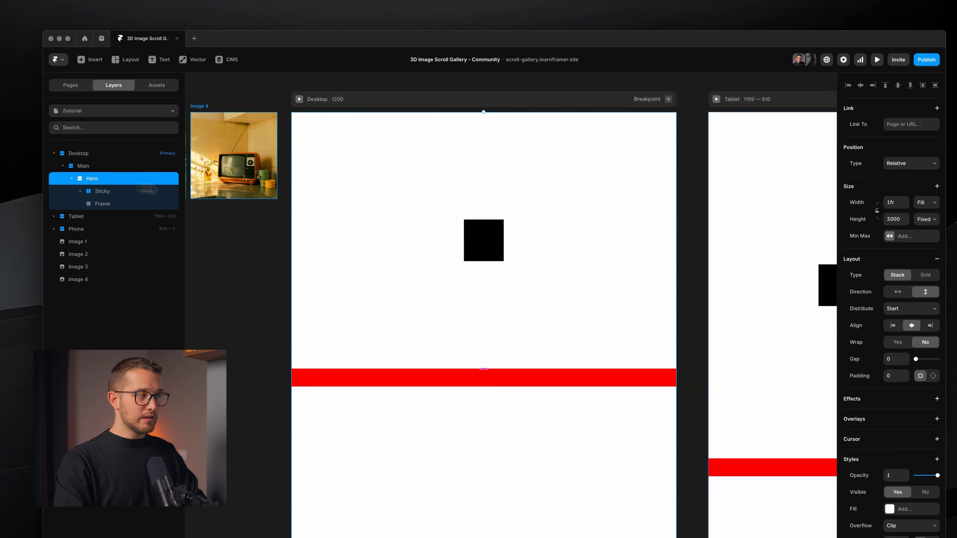
click(300, 100)
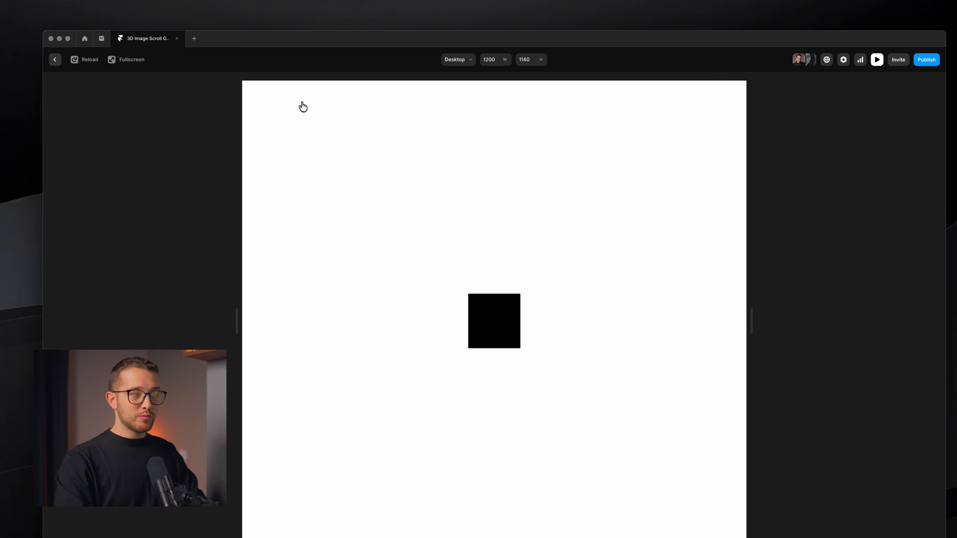
scroll(391, 304, down, 5)
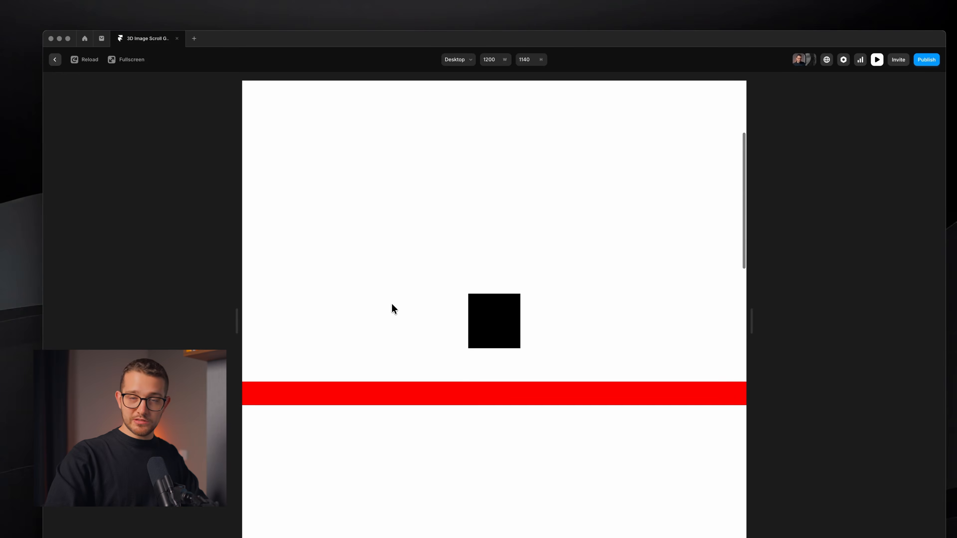
scroll(392, 279, up, 4)
scroll(393, 272, down, 1)
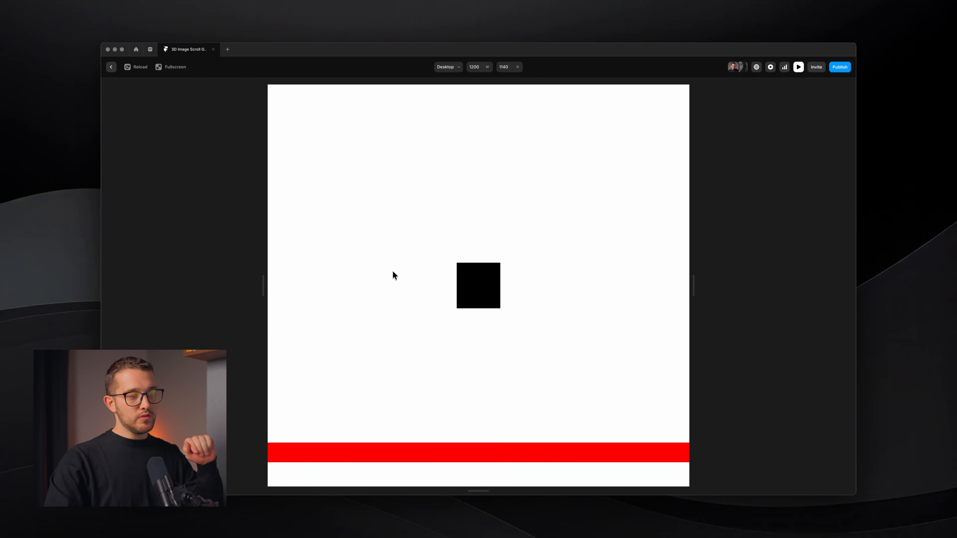
scroll(393, 271, down, 8)
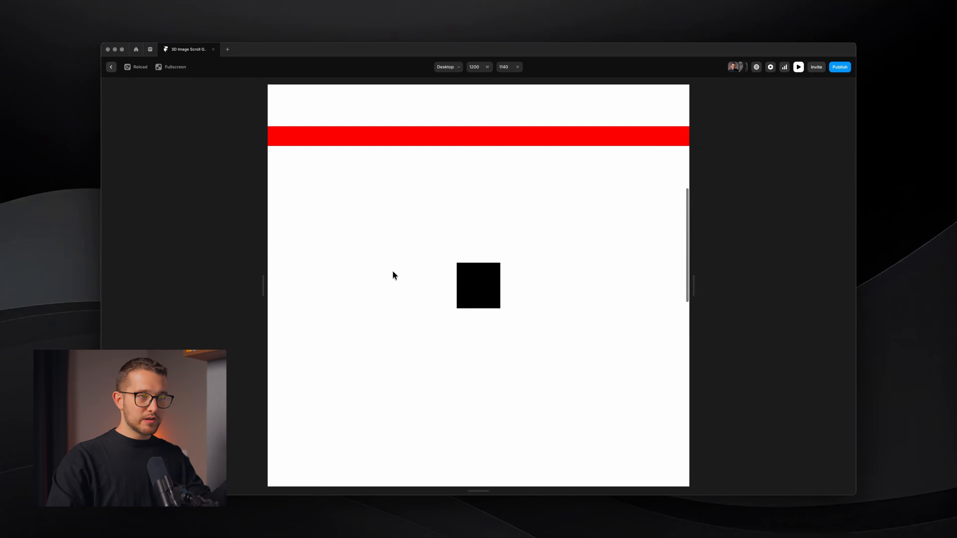
scroll(393, 272, up, 4)
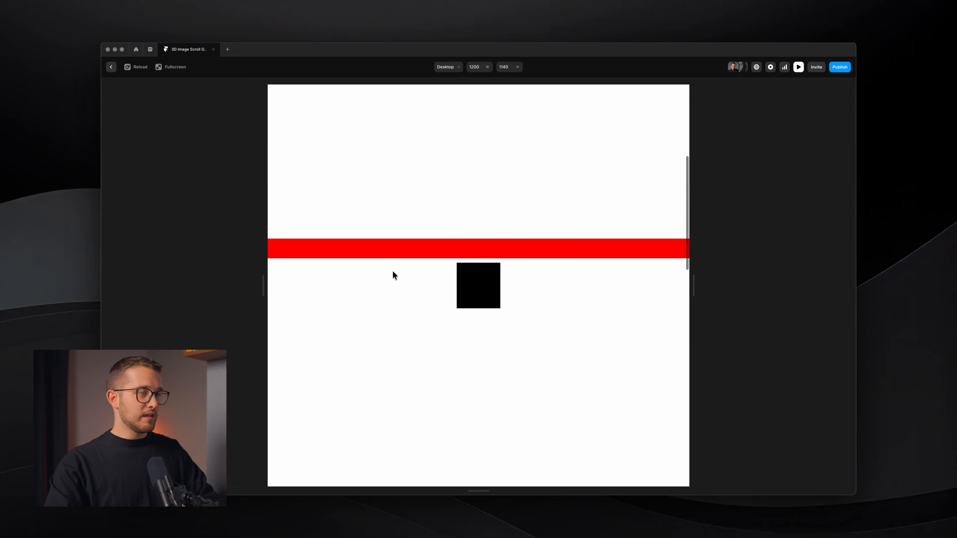
scroll(392, 272, up, 5)
scroll(392, 275, down, 2)
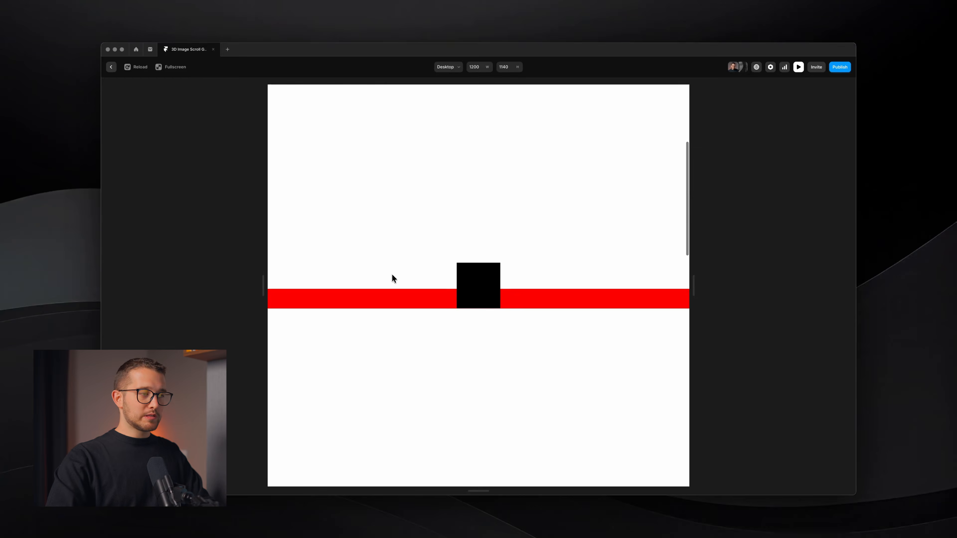
scroll(392, 276, up, 2)
scroll(392, 276, down, 3)
scroll(467, 276, down, 1)
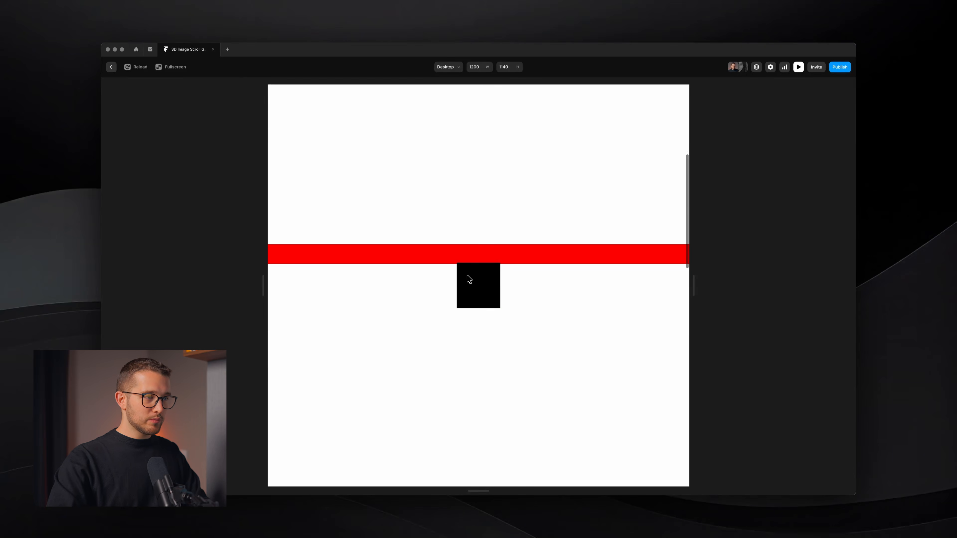
scroll(484, 257, down, 1)
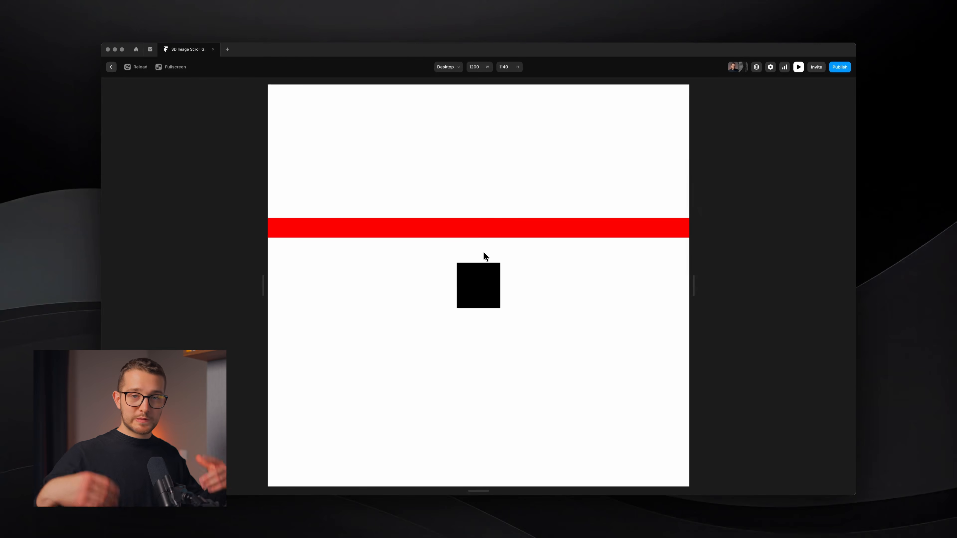
scroll(490, 227, up, 3)
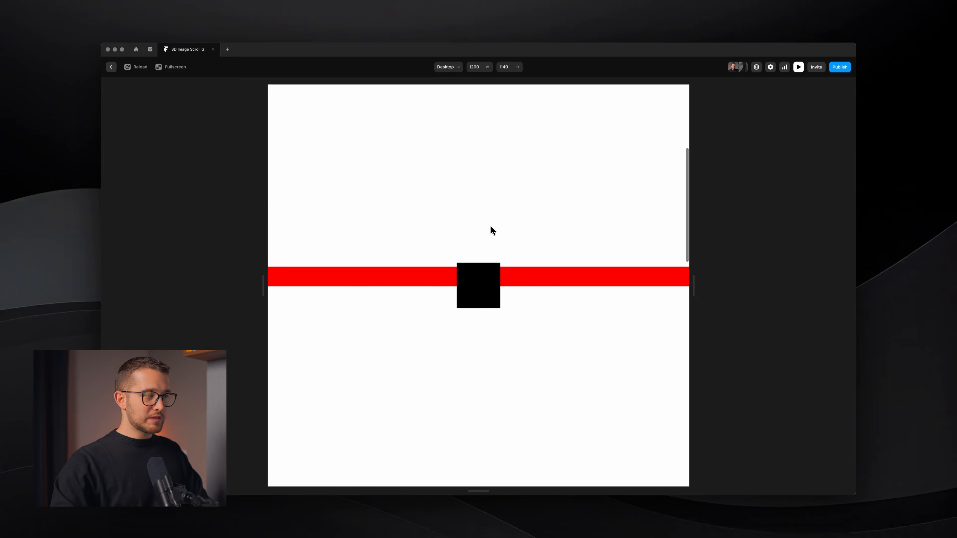
scroll(491, 226, down, 4)
scroll(425, 183, down, 2)
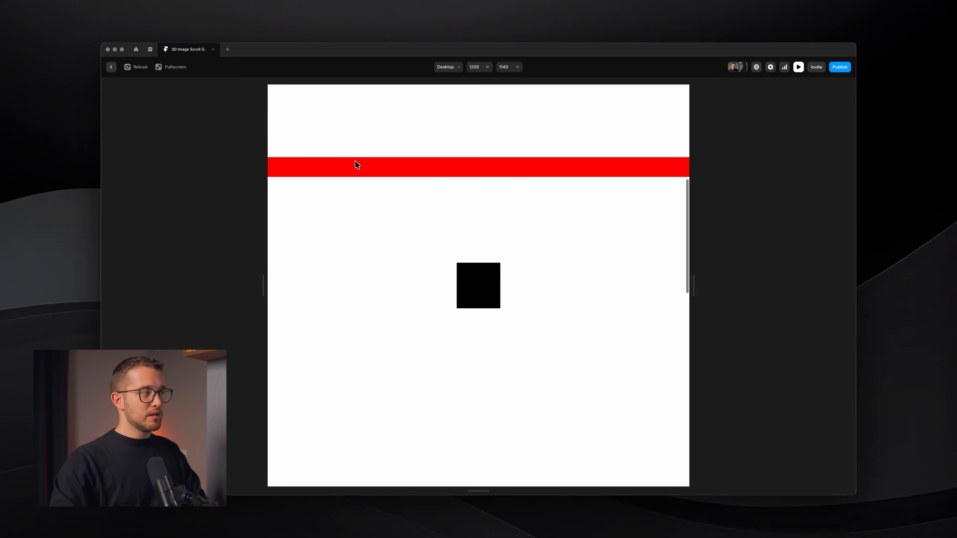
Scroll through the page preview and the finished gallery example to compare how their sticky content behaves.
scroll(464, 170, down, 4)
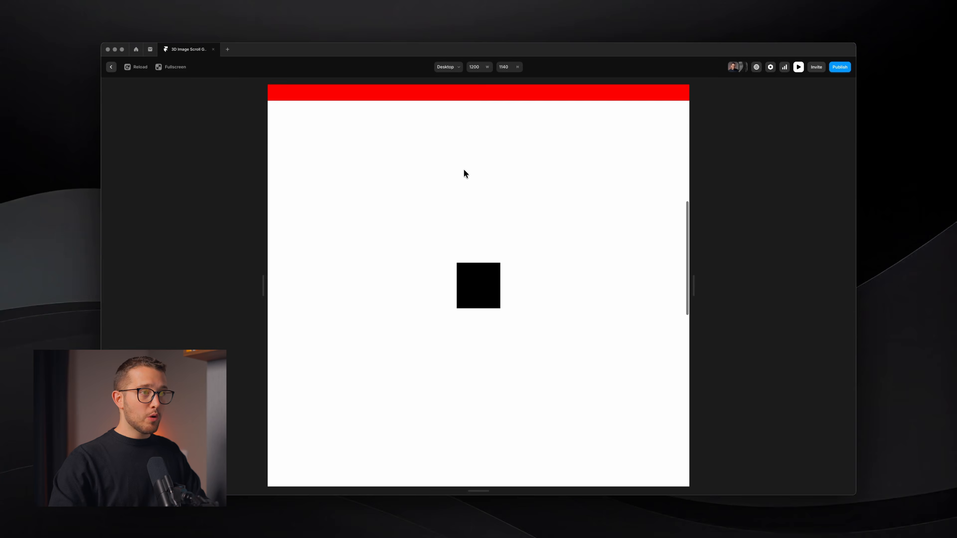
drag(304, 79, 591, 106)
scroll(599, 239, down, 1)
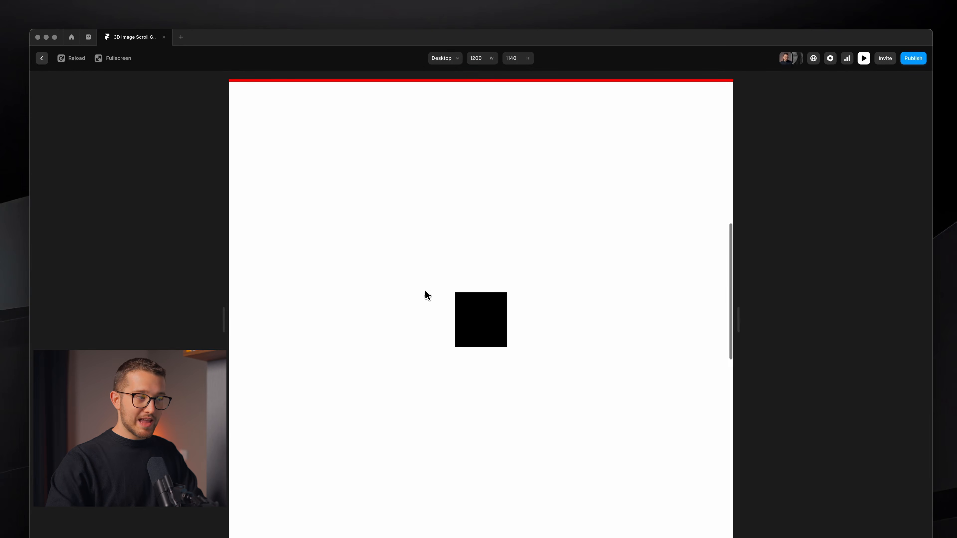
drag(425, 291, 571, 375)
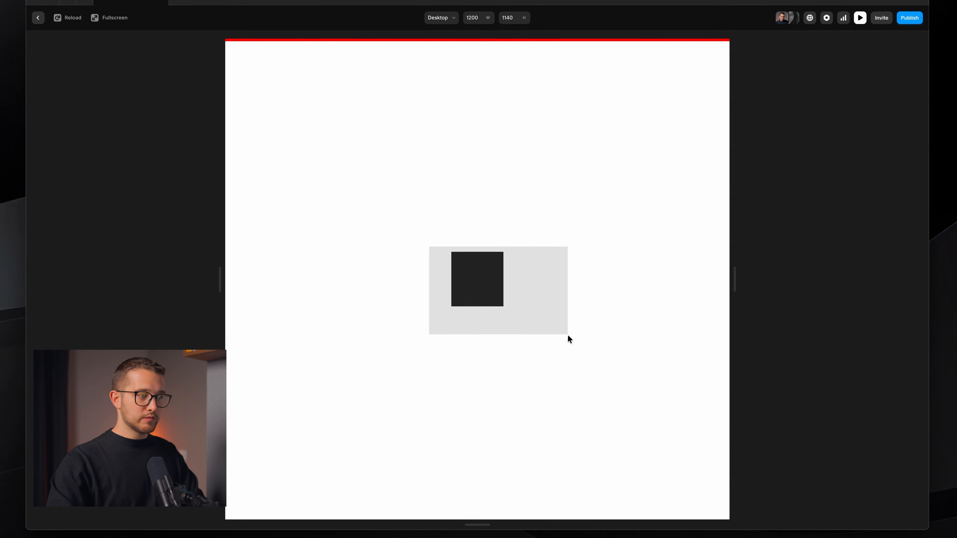
drag(568, 335, 479, 262)
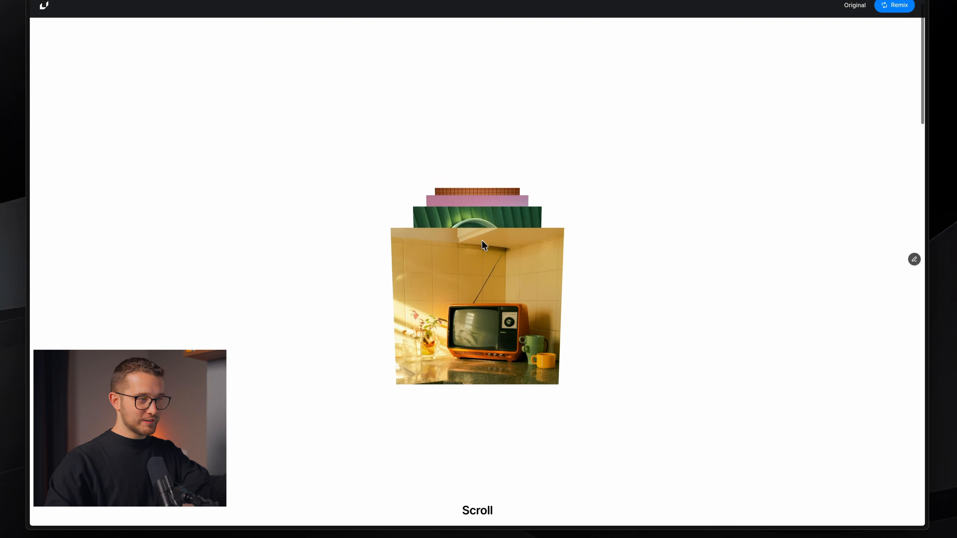
scroll(483, 249, down, 5)
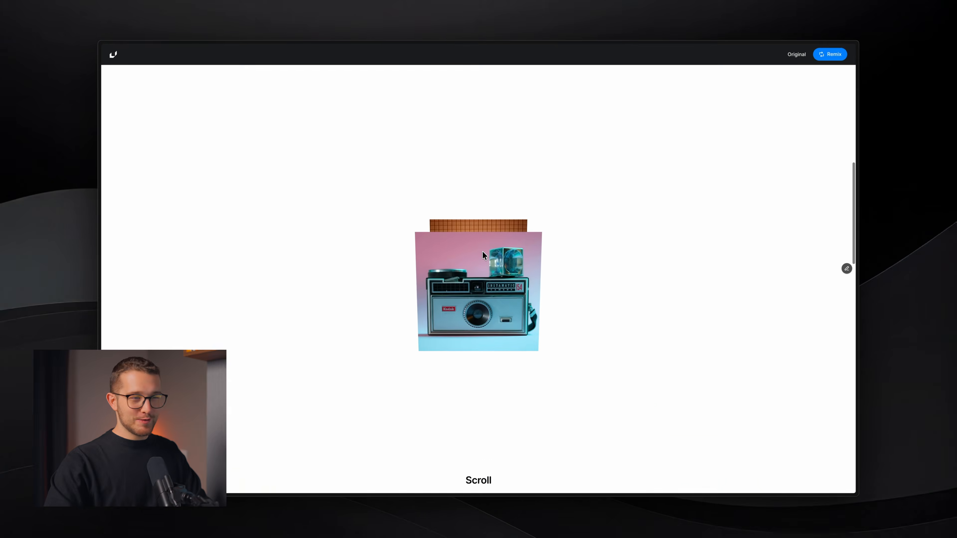
scroll(483, 251, down, 3)
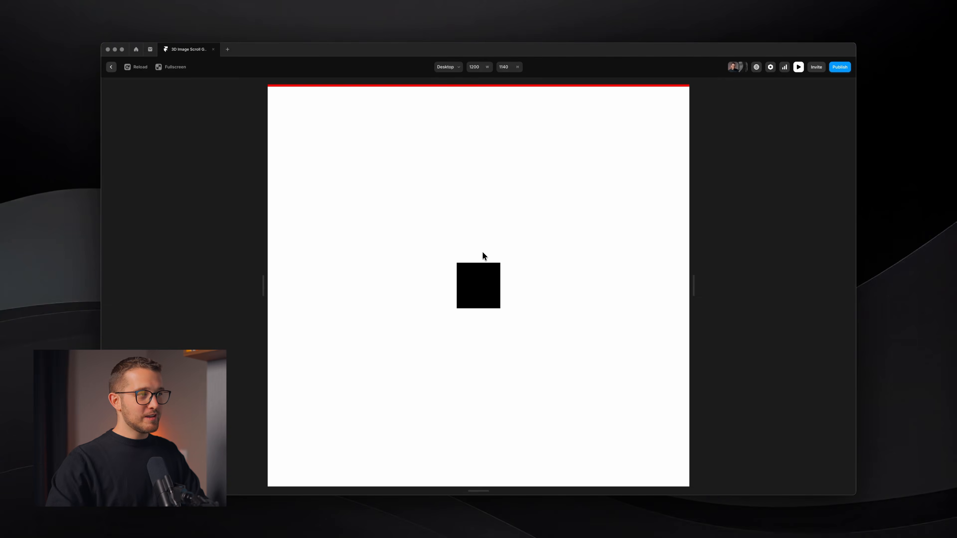
scroll(501, 264, down, 5)
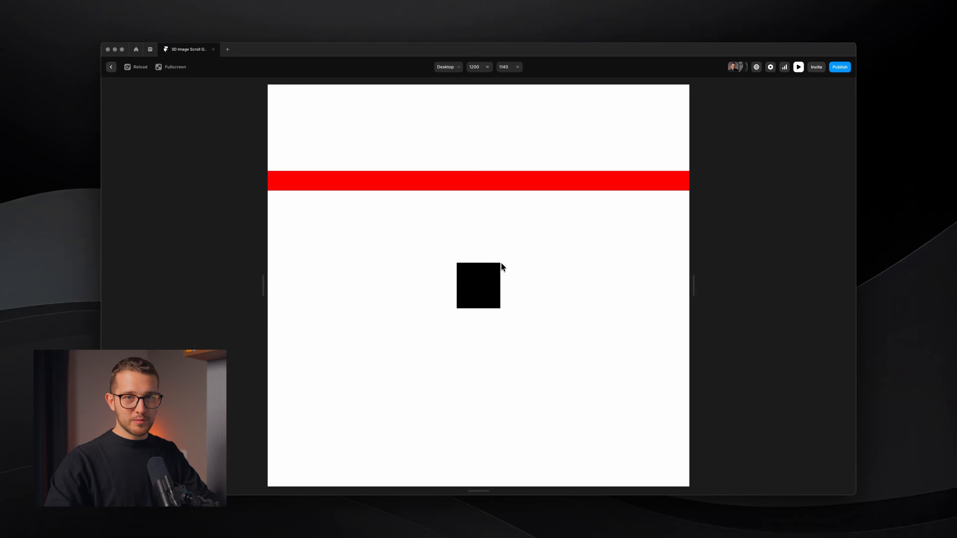
scroll(501, 267, up, 3)
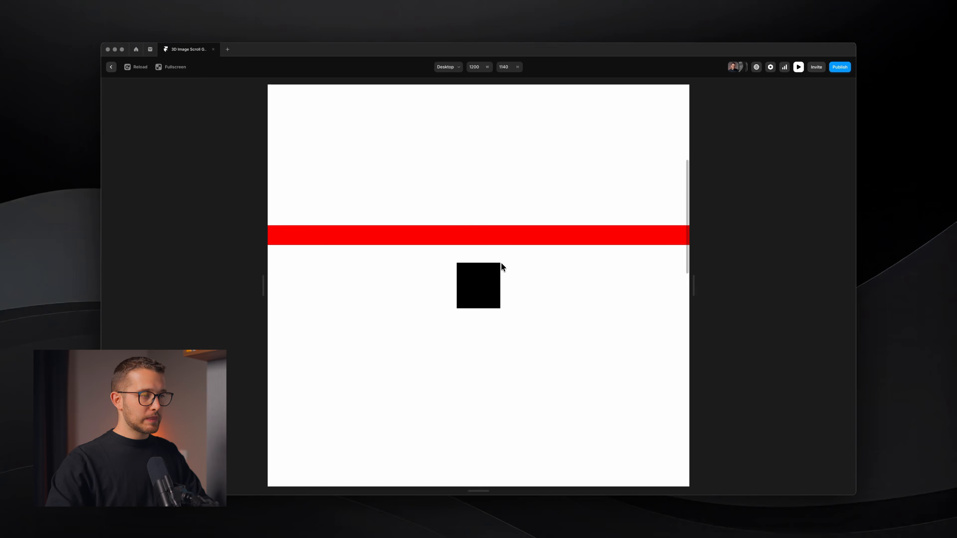
Close the preview and delete the red bar and the black square from the Desktop page.
key(Escape)
scroll(501, 264, down, 1)
click(480, 307)
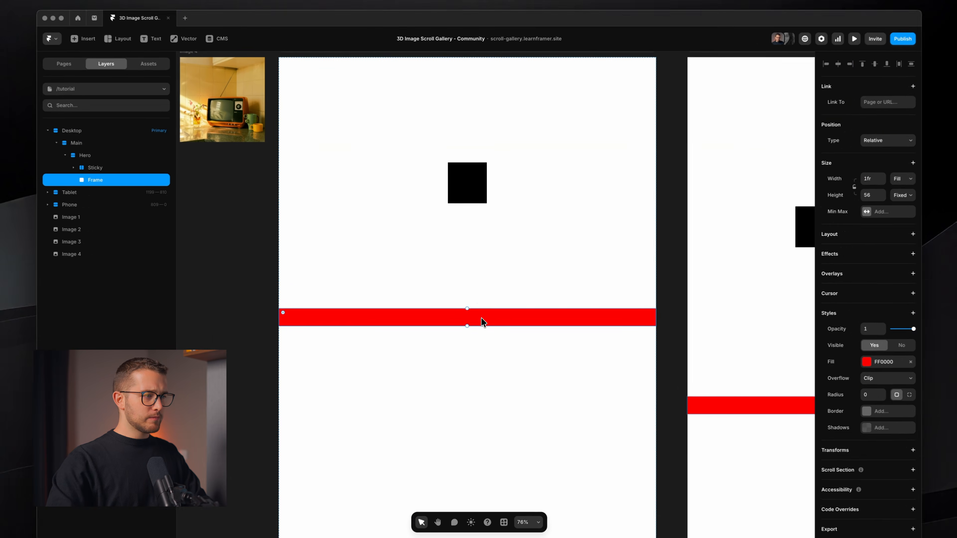
shift+click(454, 189)
key(Delete)
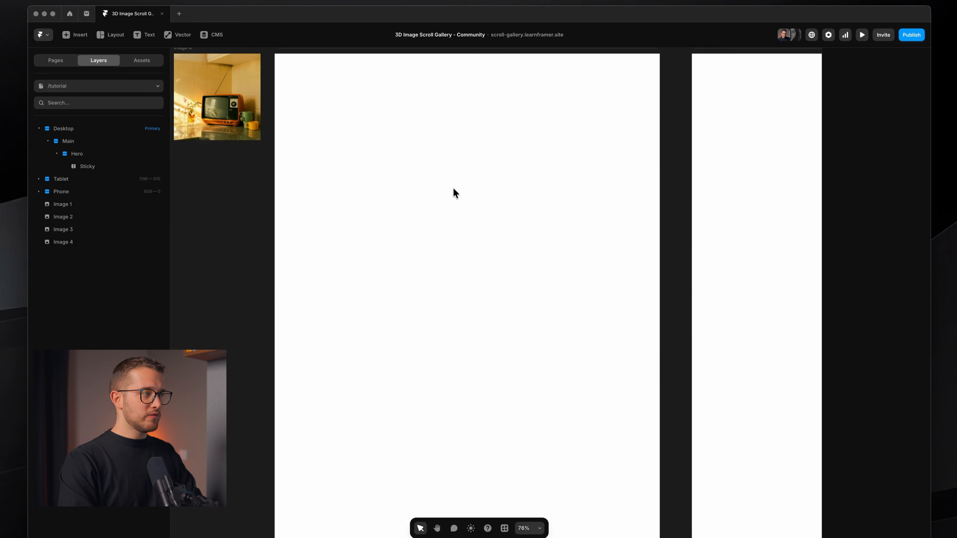
scroll(454, 187, down, 3)
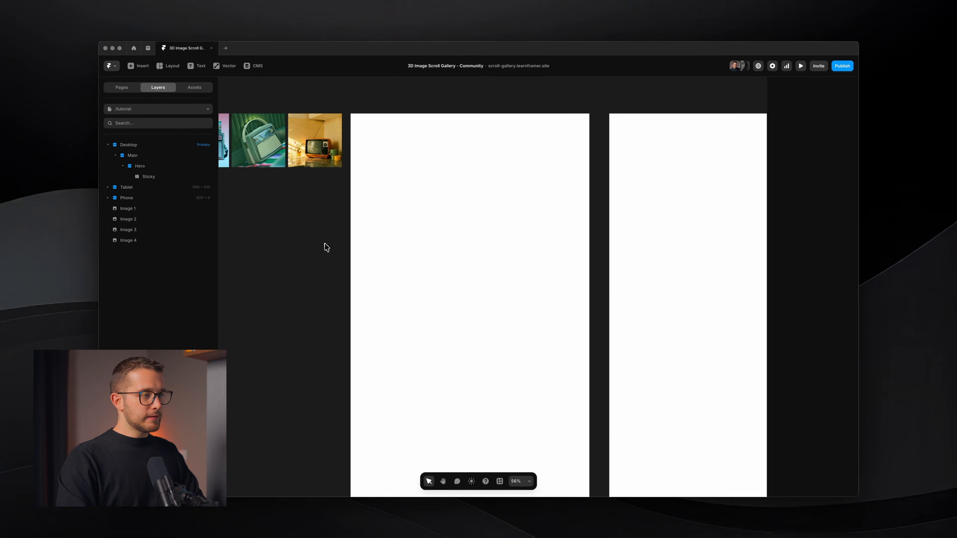
scroll(326, 247, down, 1)
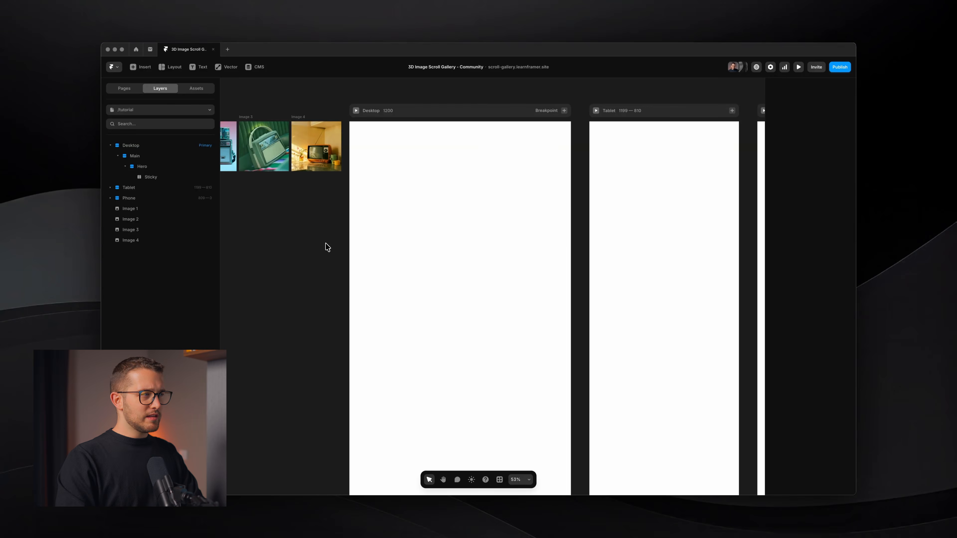
scroll(326, 247, down, 1)
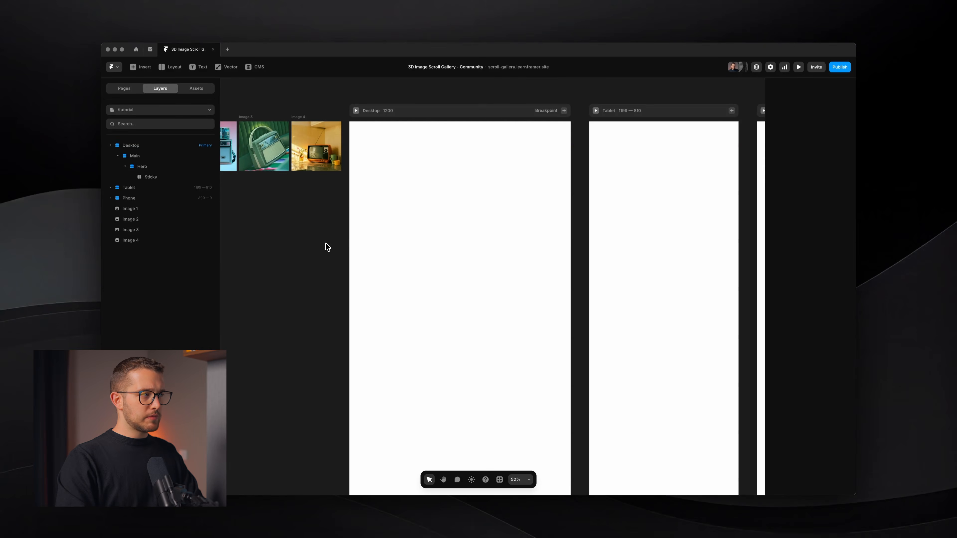
key(space)
drag(309, 226, 313, 196)
scroll(446, 277, up, 1)
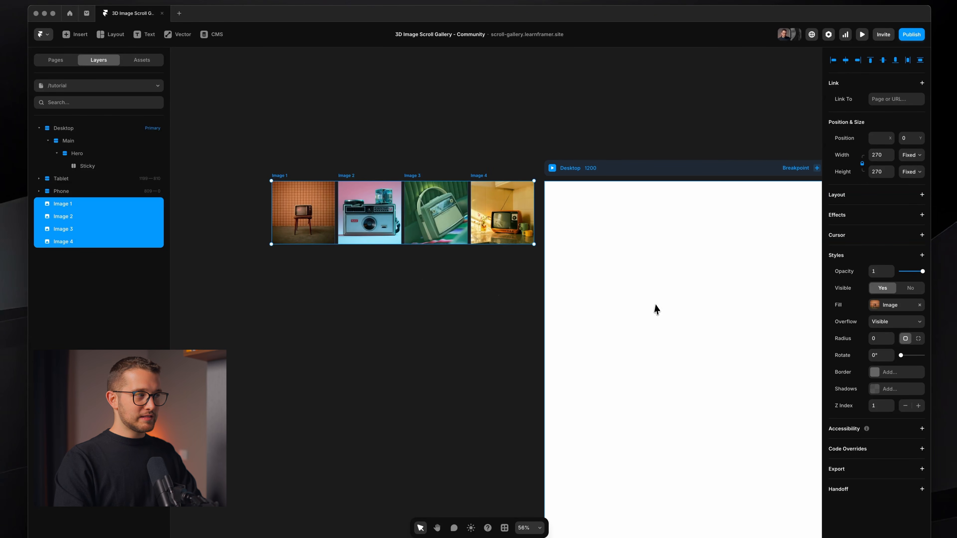
click(527, 296)
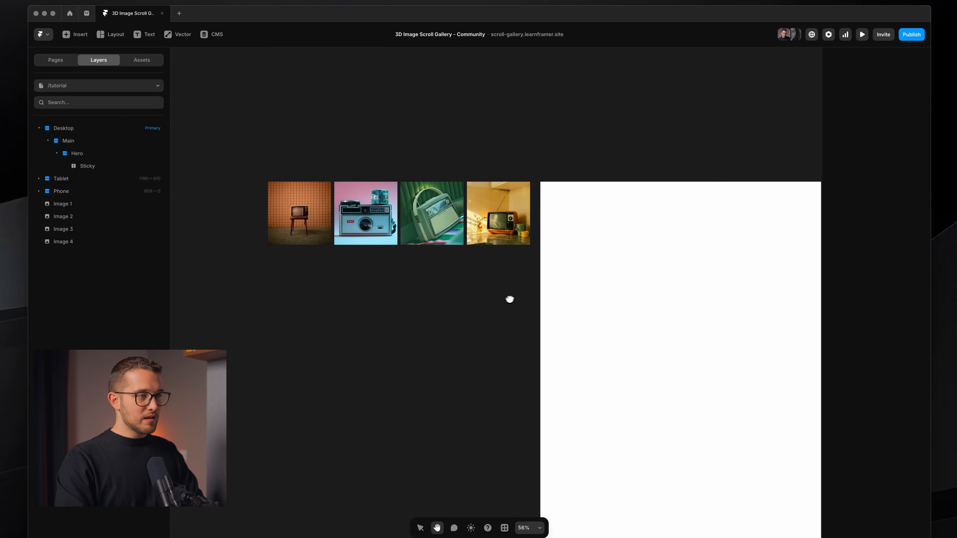
Draw a frame about 710 by 420 px inside Sticky and name it 3D Space.
drag(508, 299, 378, 285)
click(535, 279)
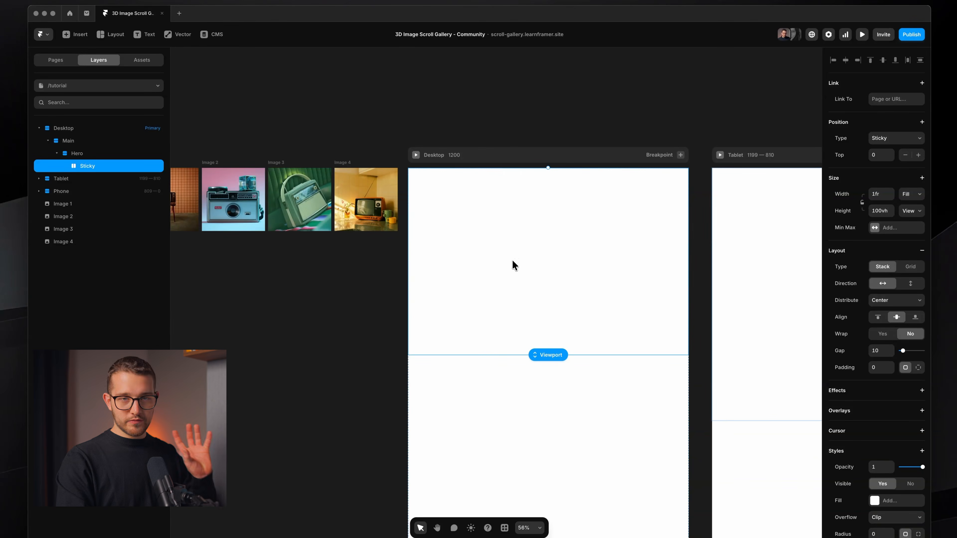
key(f)
mouse_move(466, 212)
mouse_down()
mouse_move(490, 217)
mouse_move(631, 310)
mouse_up()
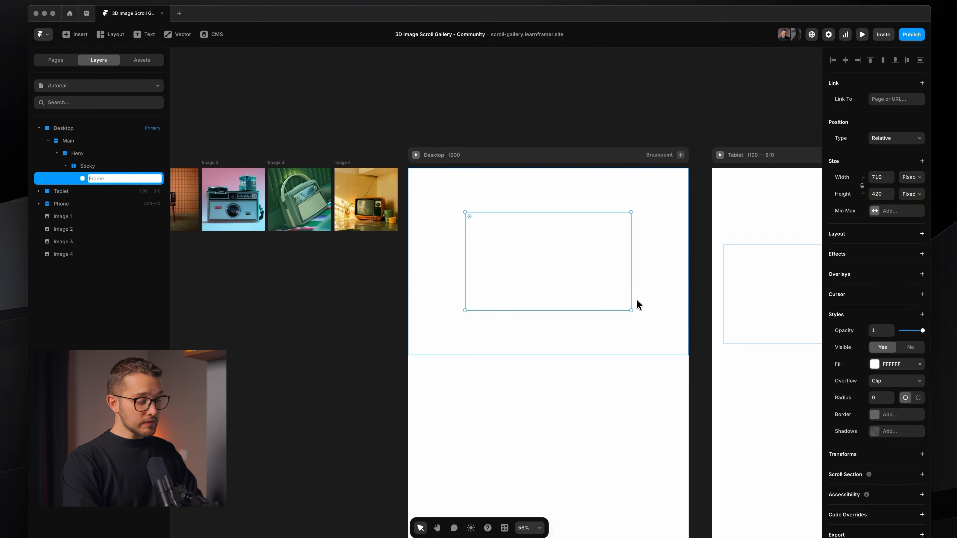
text(3D Space)
key(Return)
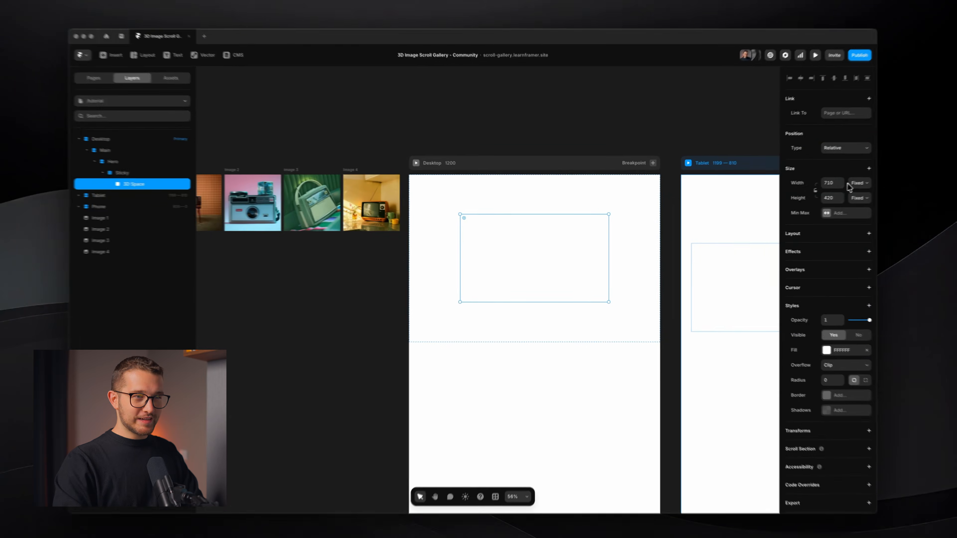
Set both the width and the height of the 3D Space frame to Fill.
click(840, 200)
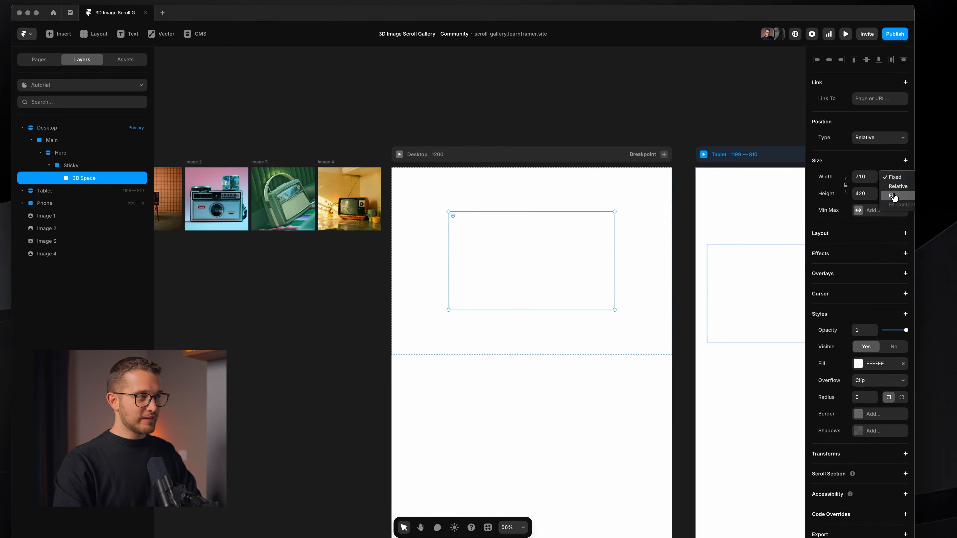
click(894, 196)
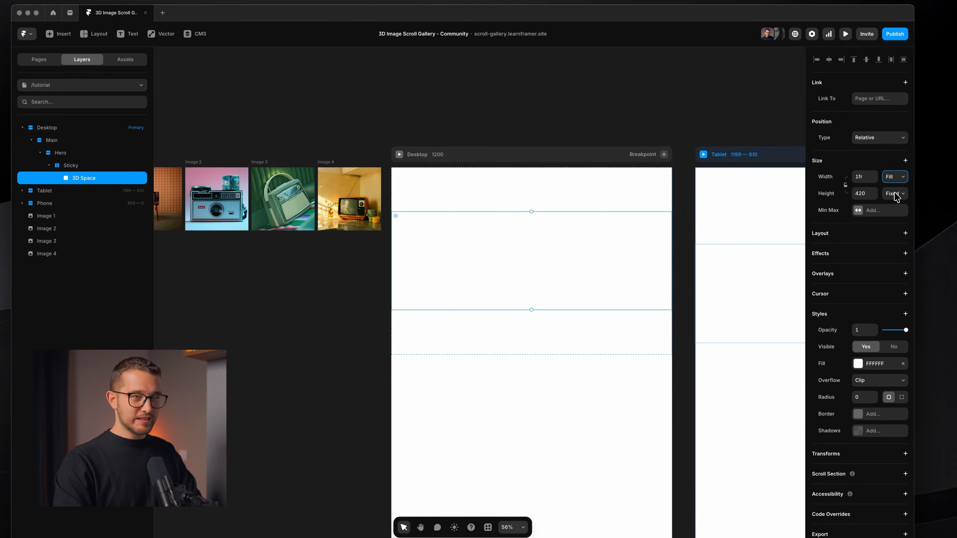
click(894, 195)
click(900, 213)
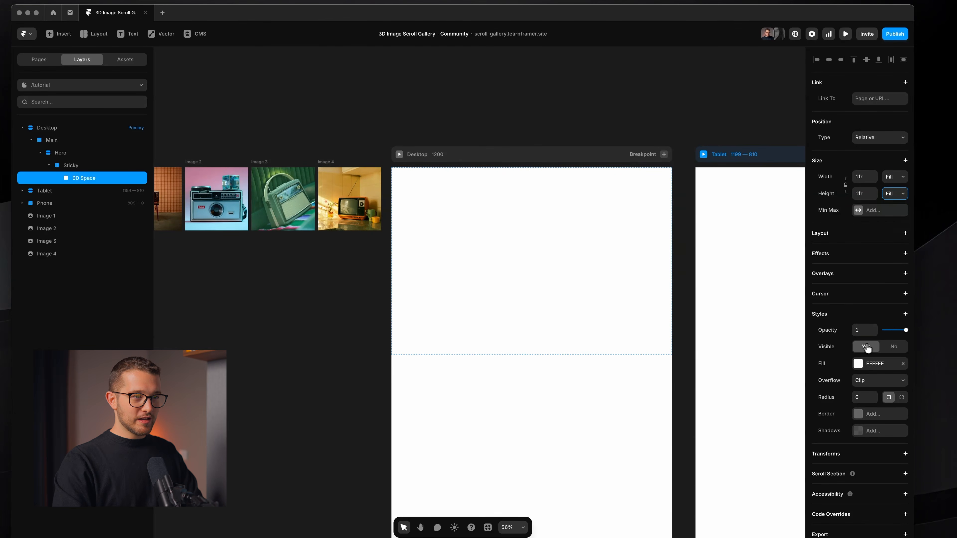
Remove the white fill from the 3D Space frame inside Sticky.
scroll(872, 243, down, 1)
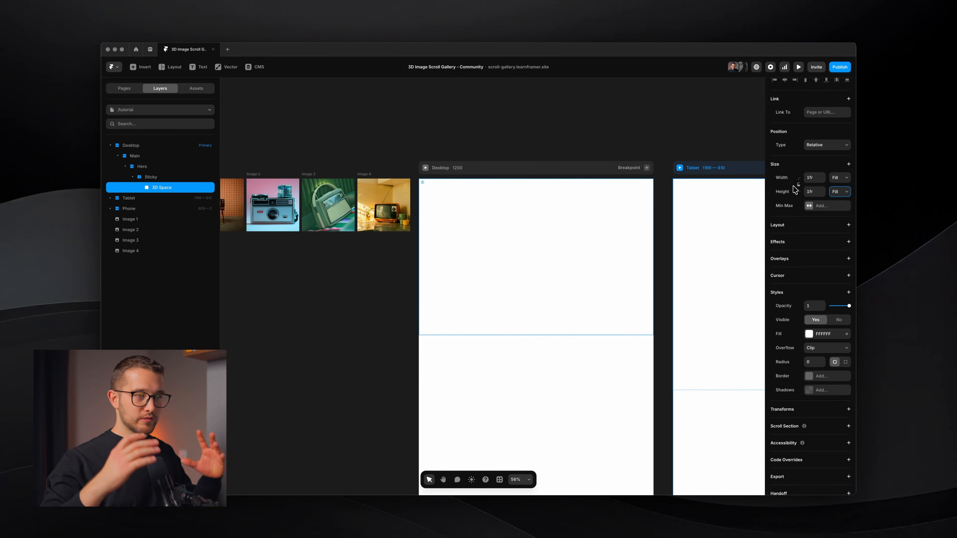
click(162, 176)
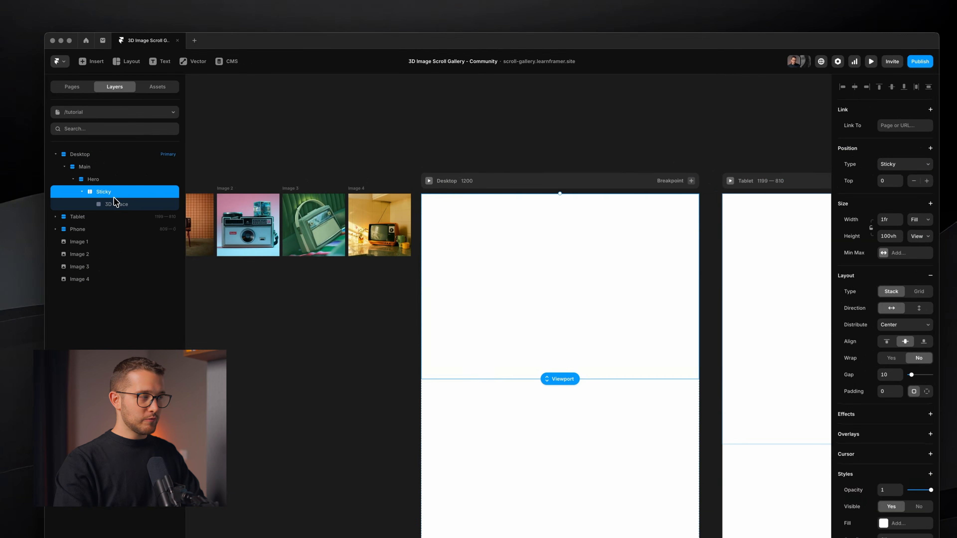
click(163, 188)
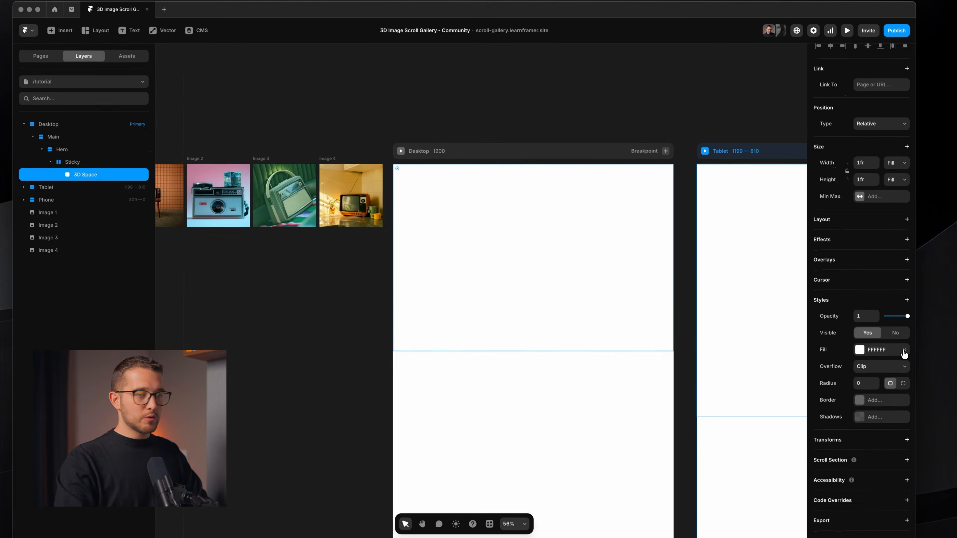
click(933, 380)
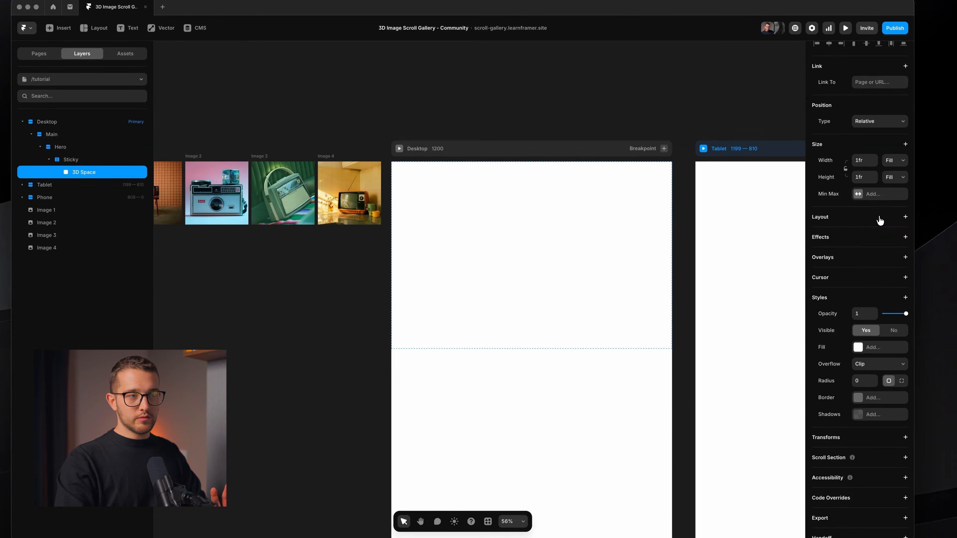
Add a Stack layout to the 3D Space frame and set its gap to 0.
click(880, 218)
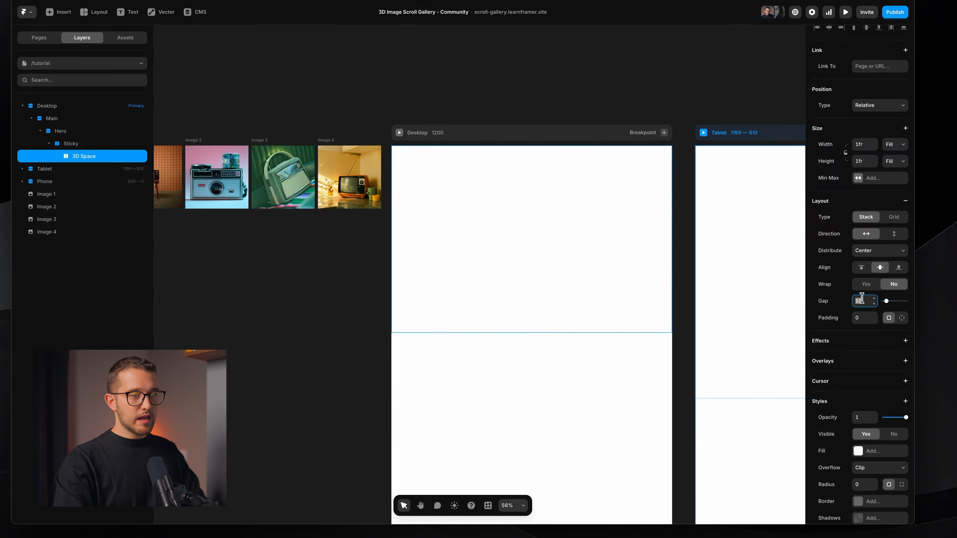
click(863, 321)
text(0)
scroll(862, 298, down, 4)
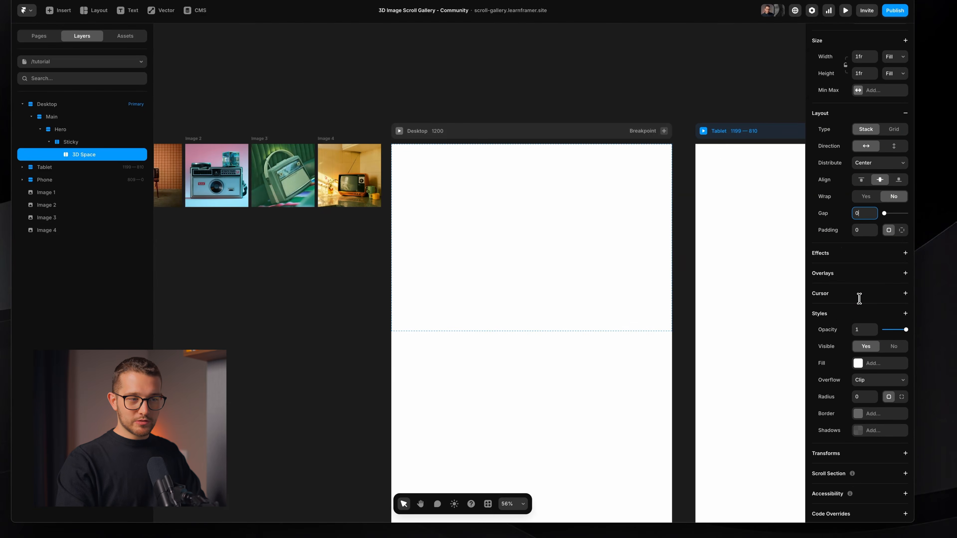
Place a copy of Image 4 inside the 3D Space frame on the Desktop page.
scroll(541, 325, down, 1)
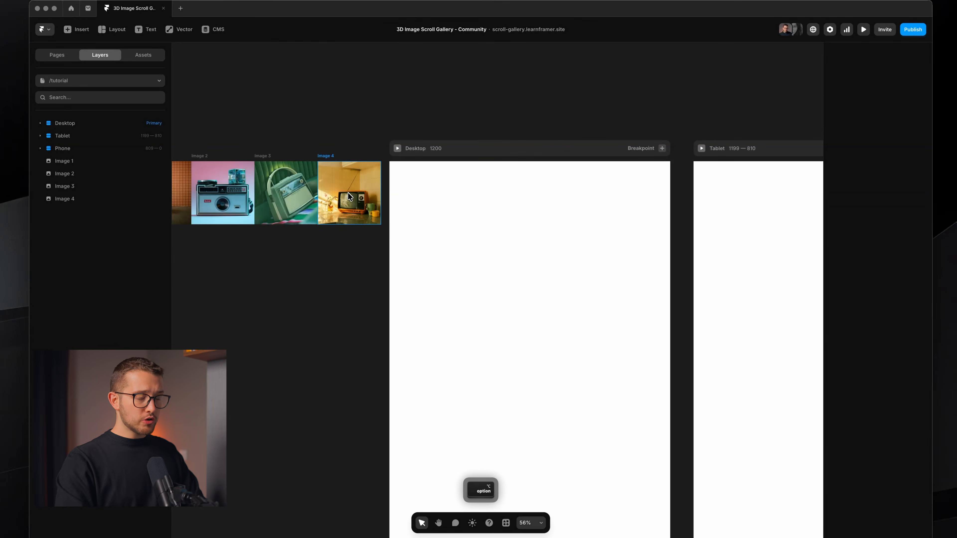
drag(350, 197, 504, 236)
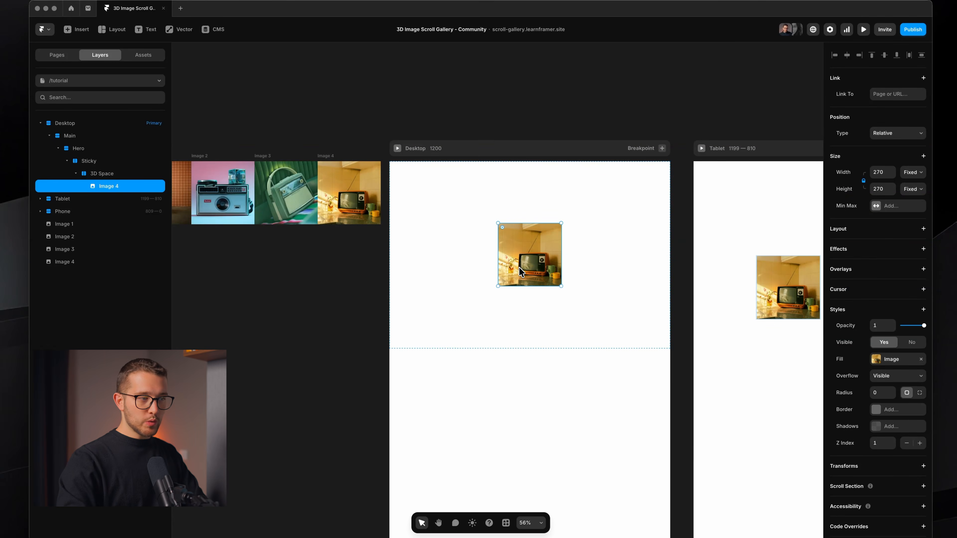
Add a Rotate transform to Image 4 inside the 3D Space frame.
scroll(552, 273, up, 3)
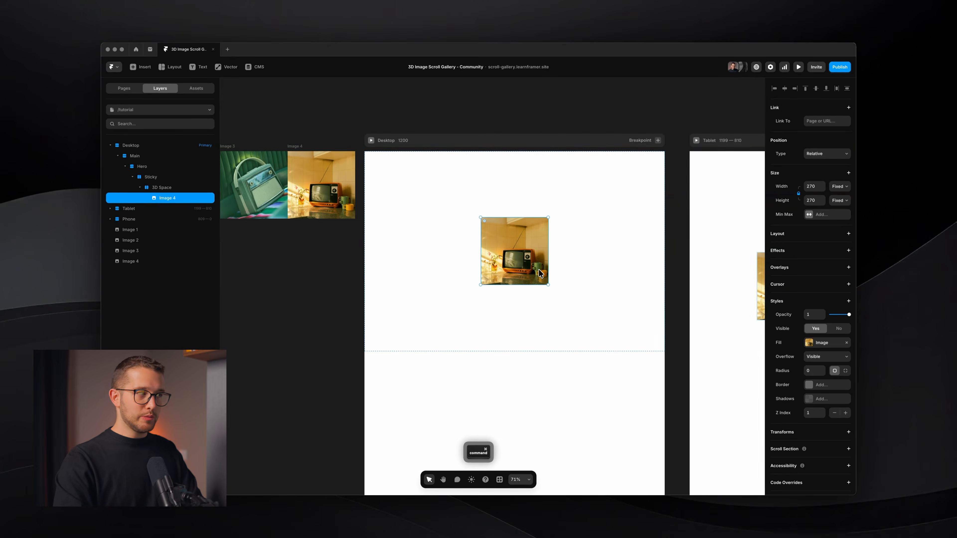
scroll(539, 270, up, 4)
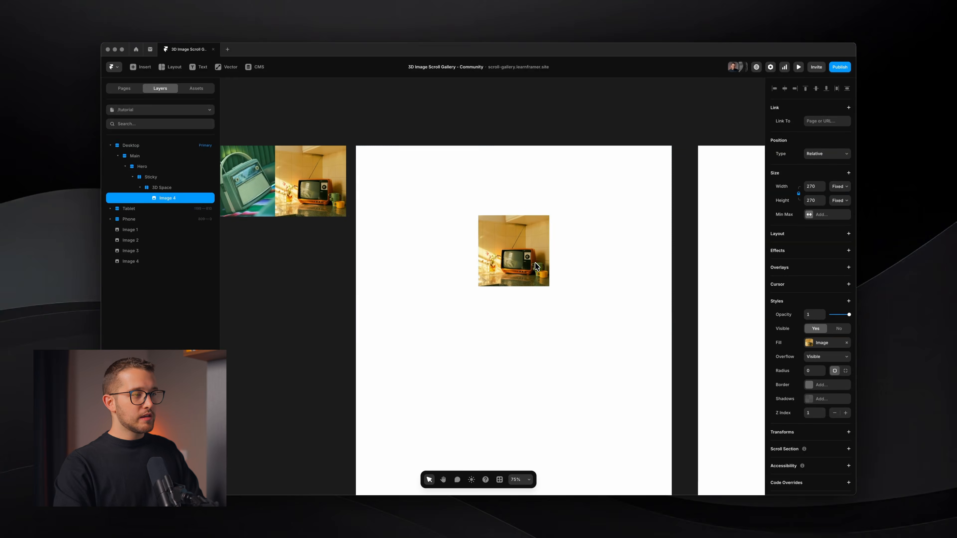
scroll(513, 245, up, 3)
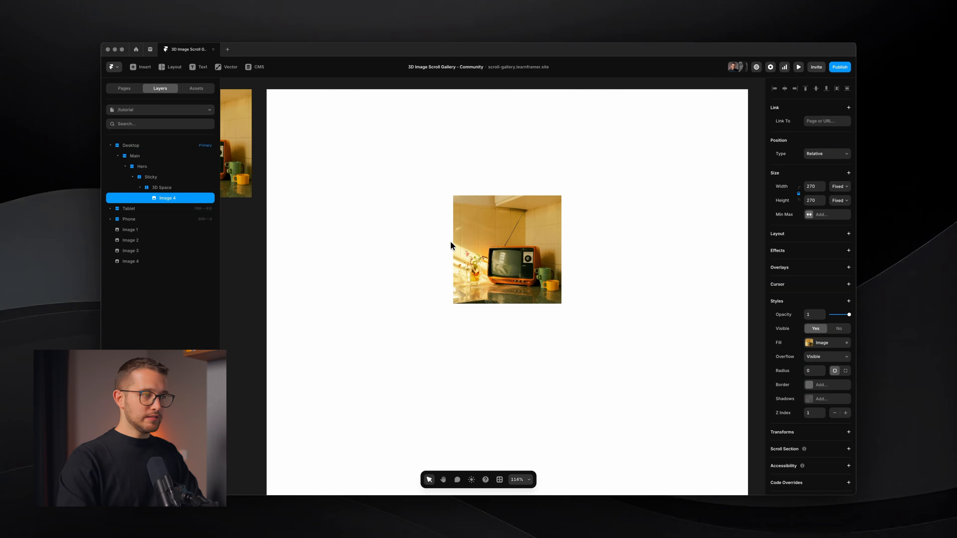
scroll(512, 246, up, 1)
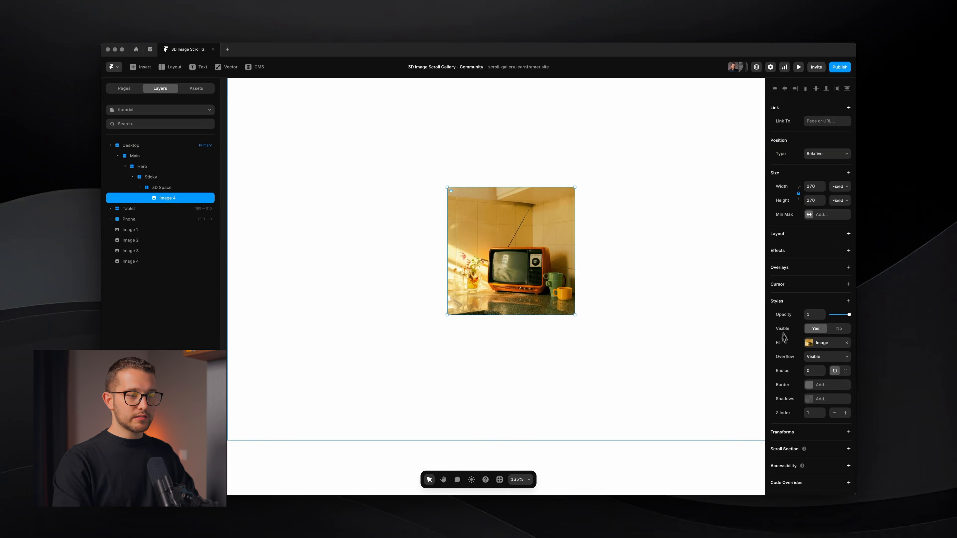
scroll(811, 339, down, 2)
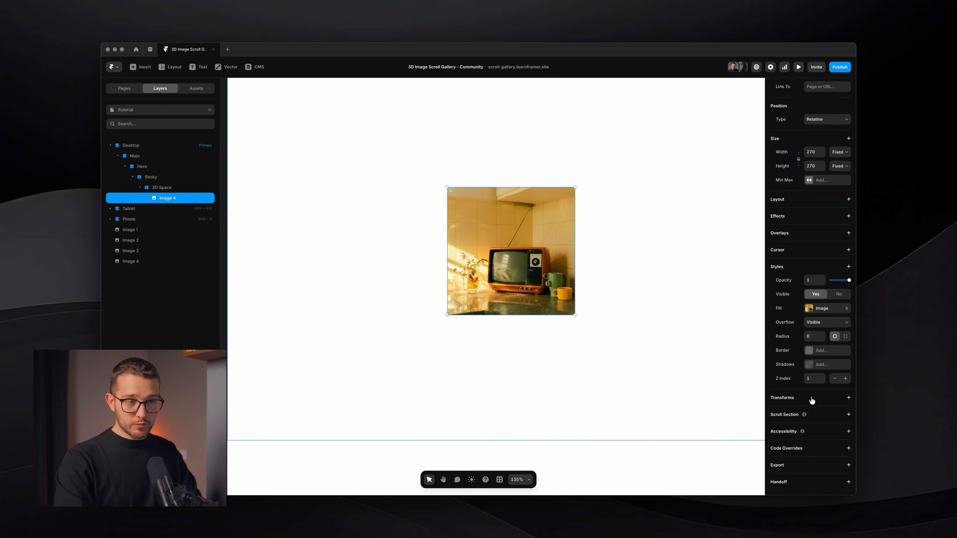
click(812, 400)
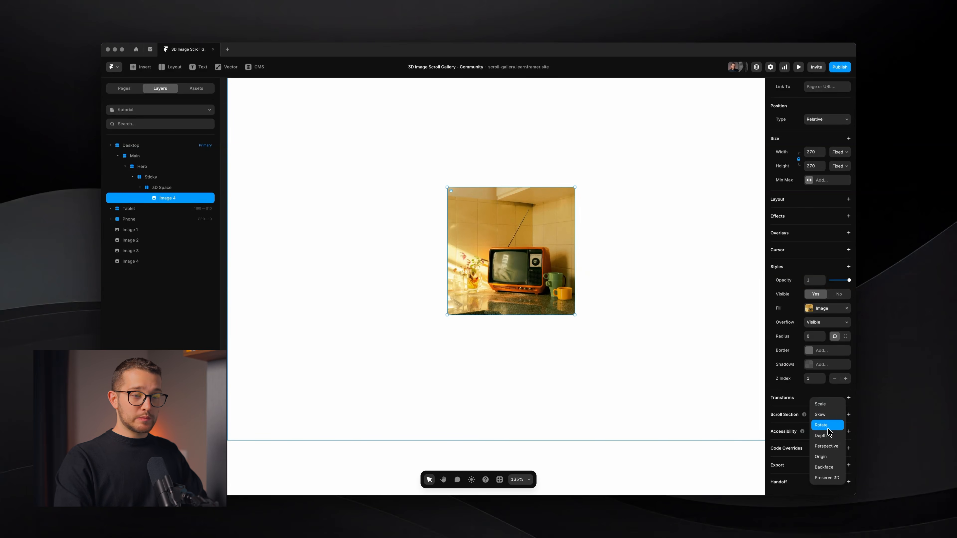
click(828, 428)
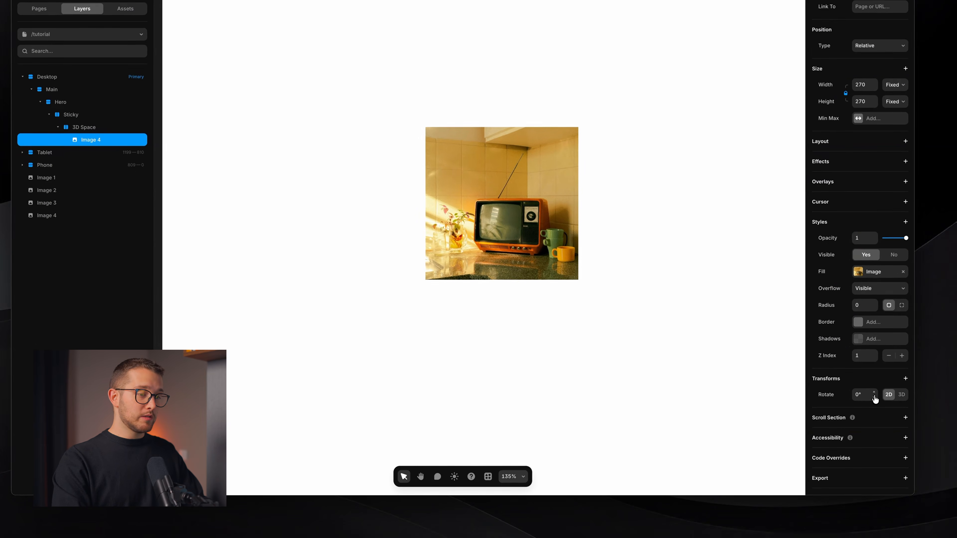
Try a slight 2D rotation on Image 4 and reset the angle to 0°.
mouse_move(875, 399)
mouse_down()
mouse_move(875, 382)
mouse_move(877, 393)
mouse_up()
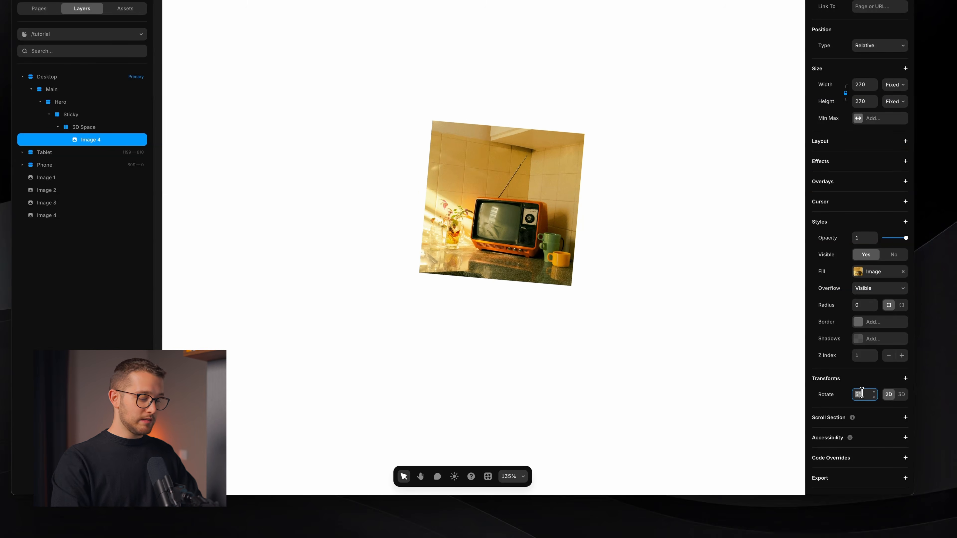
text(0)
key(Return)
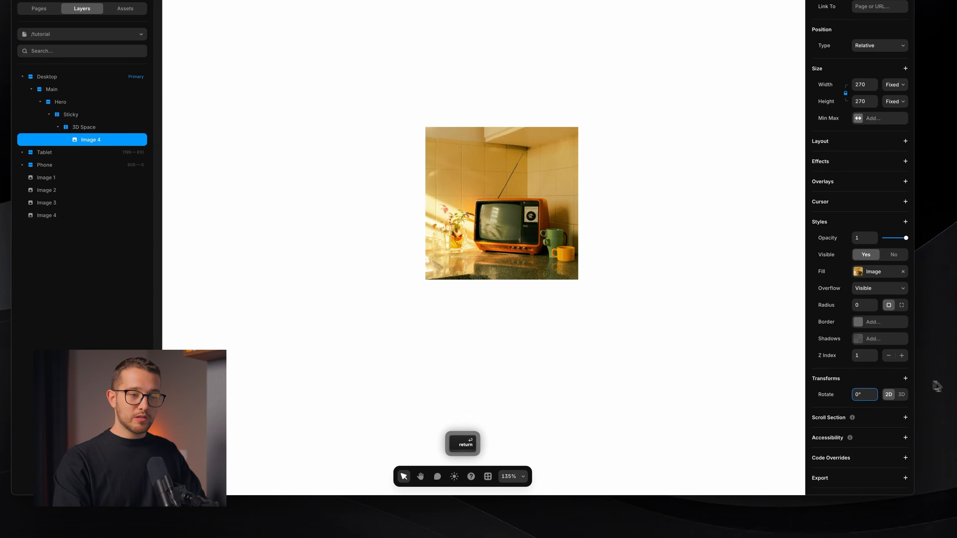
Switch Image 4's rotation to 3D and set its Y rotation to 70.
click(901, 394)
scroll(867, 390, down, 1)
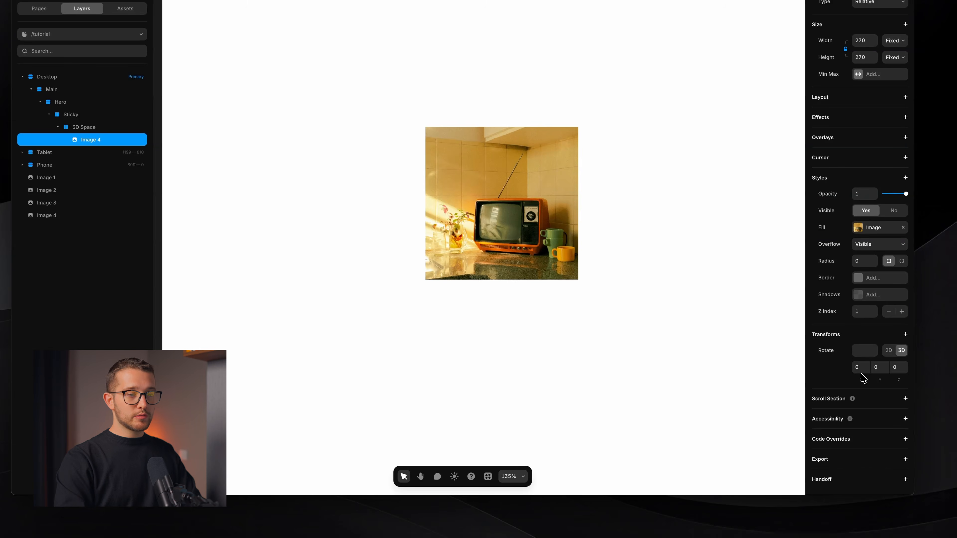
key(shift)
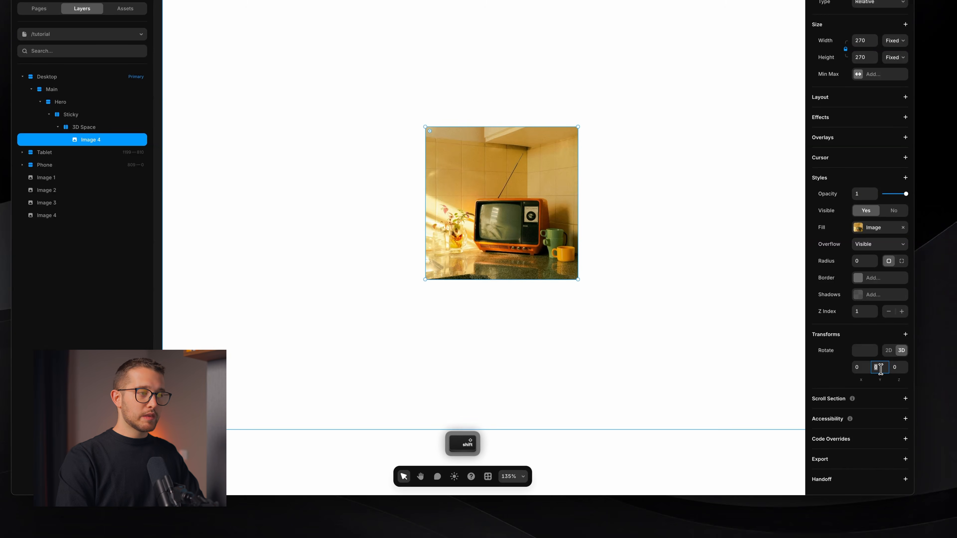
key(shift+Down)
key(shift+Down)
key(shift+Down)
key(shift+Down)
key(shift+Down)
key(shift+Down)
key(shift+Down)
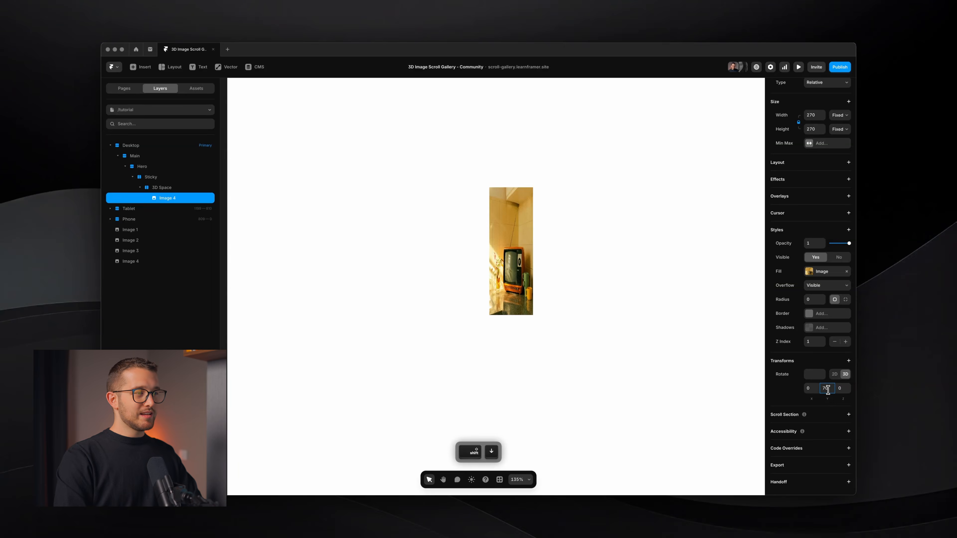
key(shift+Down)
key(shift+Down)
key(shift+Down)
key(shift+Up)
key(shift+Up)
key(shift+Up)
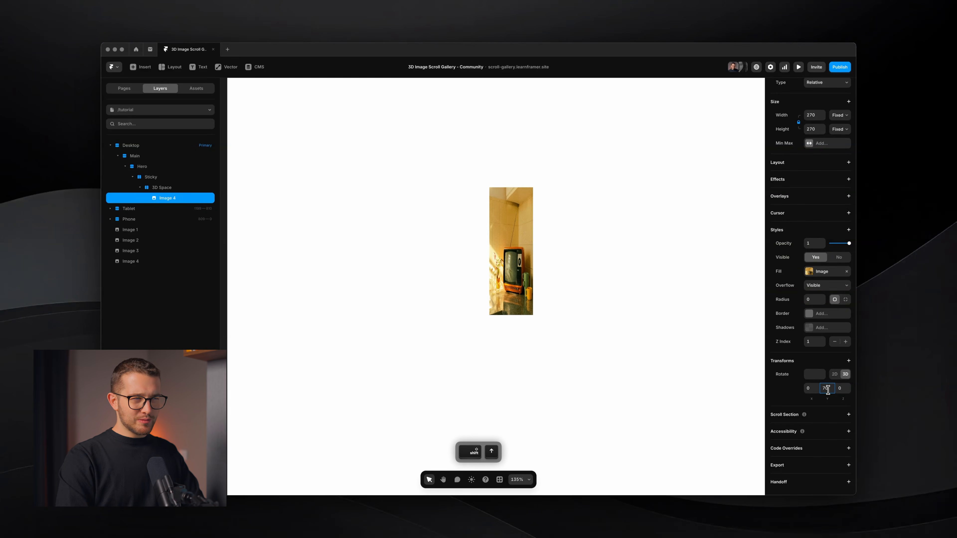
key(shift+Down)
key(shift+Up)
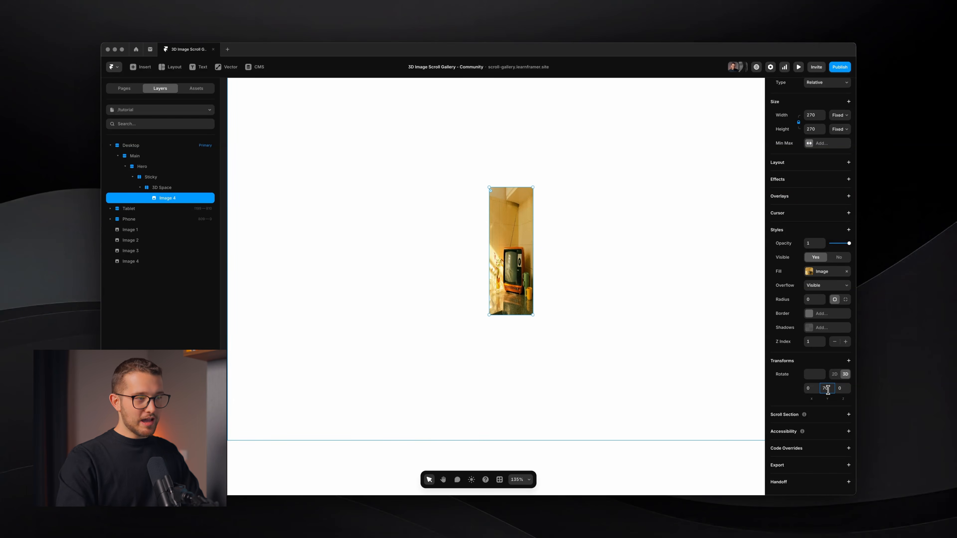
Outline the rotated Image 4 with a screenshot selection to check its flat shape, and cancel the capture.
key(shift+super+4)
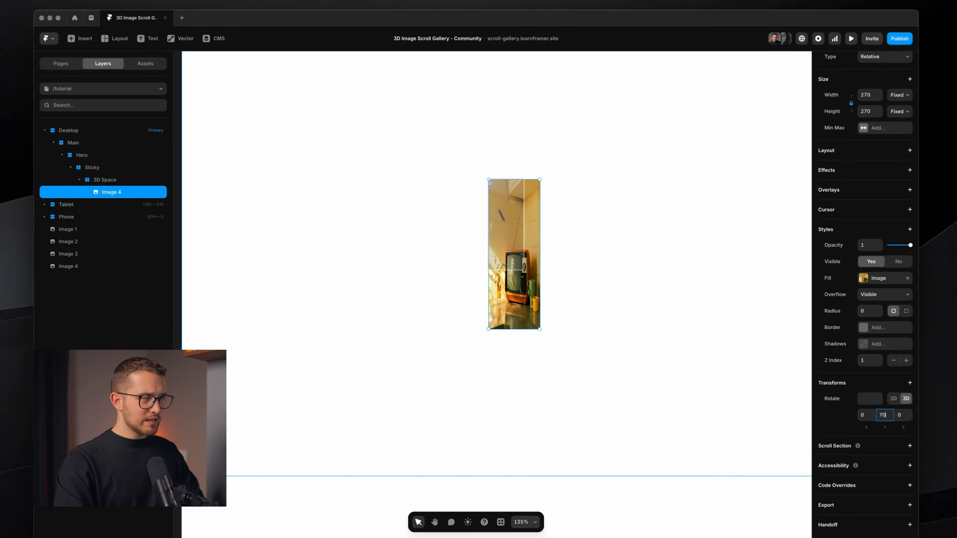
drag(489, 187, 533, 315)
key(Escape)
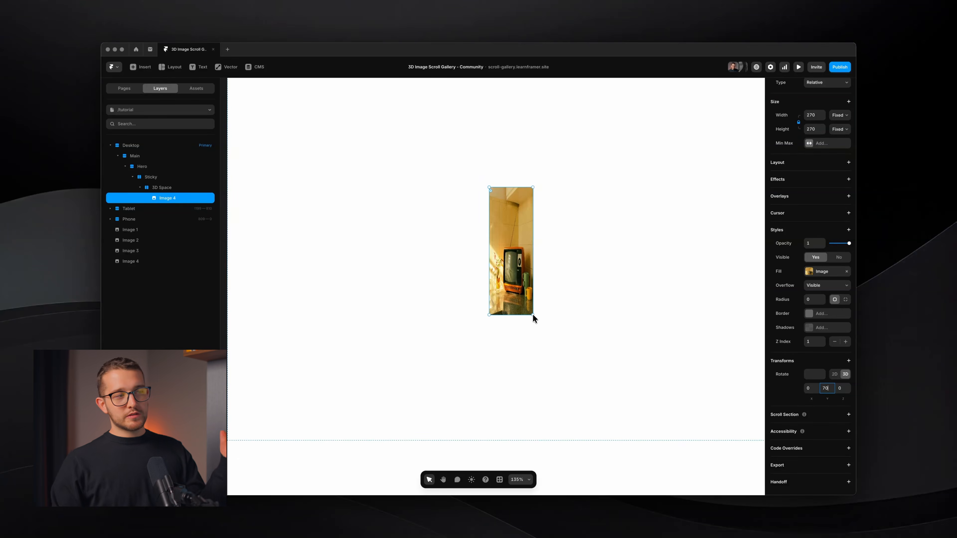
Add Perspective and Preserve 3D transforms to the 3D Space frame.
super+click(572, 277)
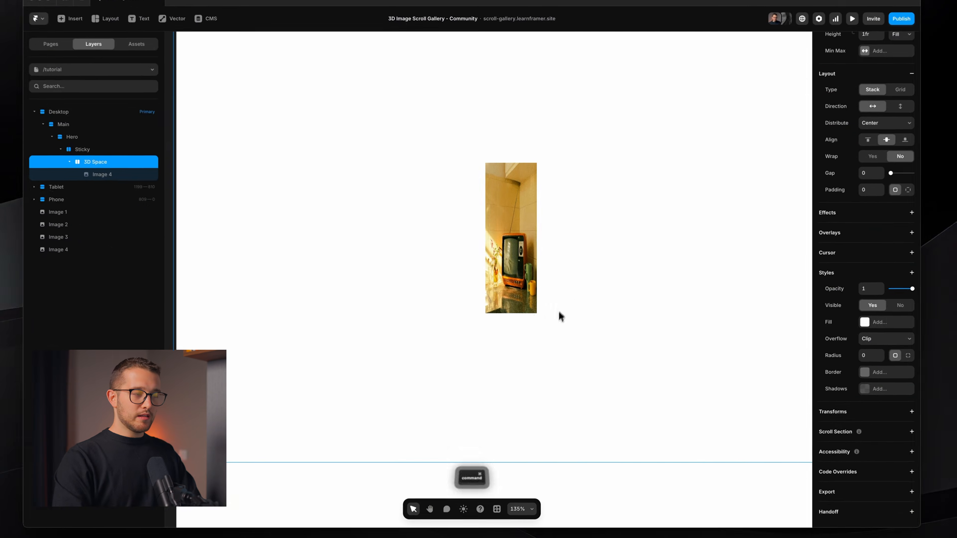
scroll(560, 313, down, 4)
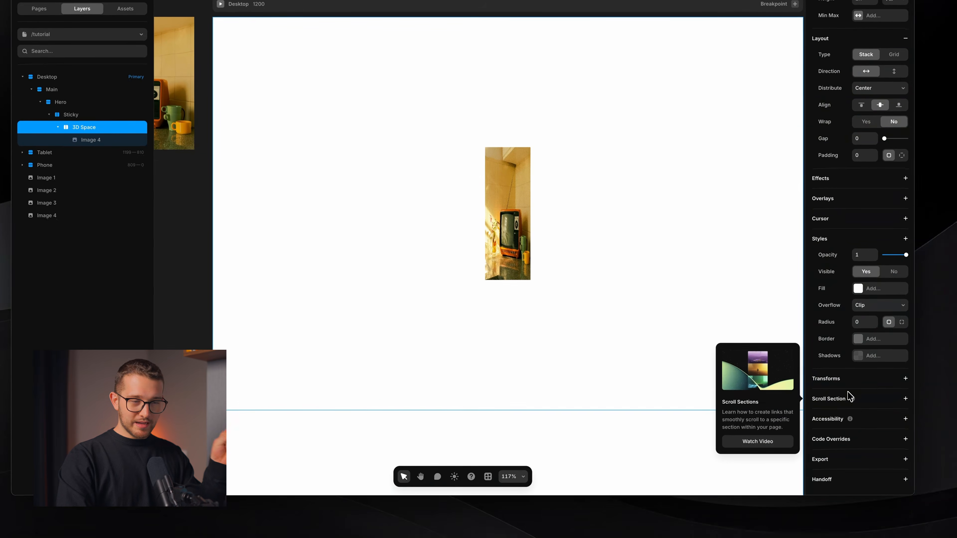
click(862, 381)
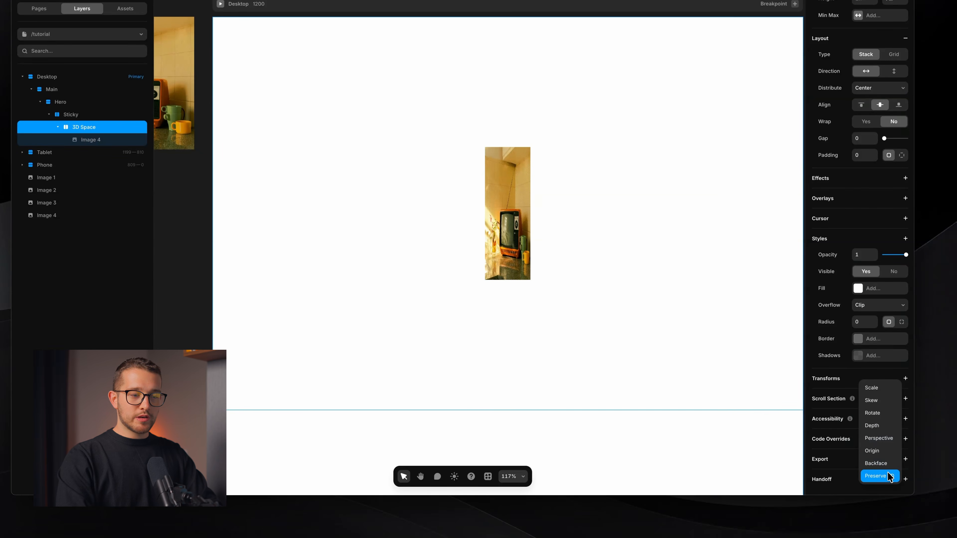
click(888, 439)
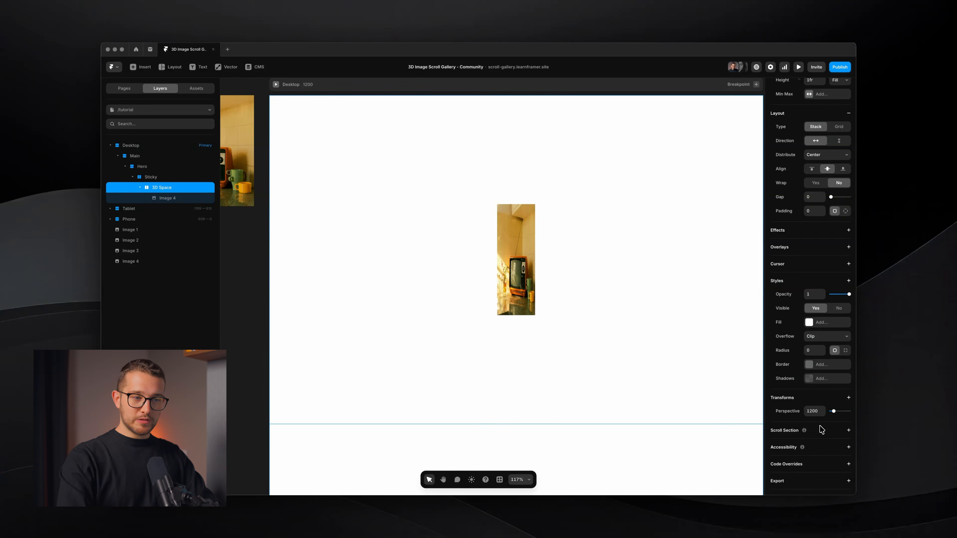
click(849, 397)
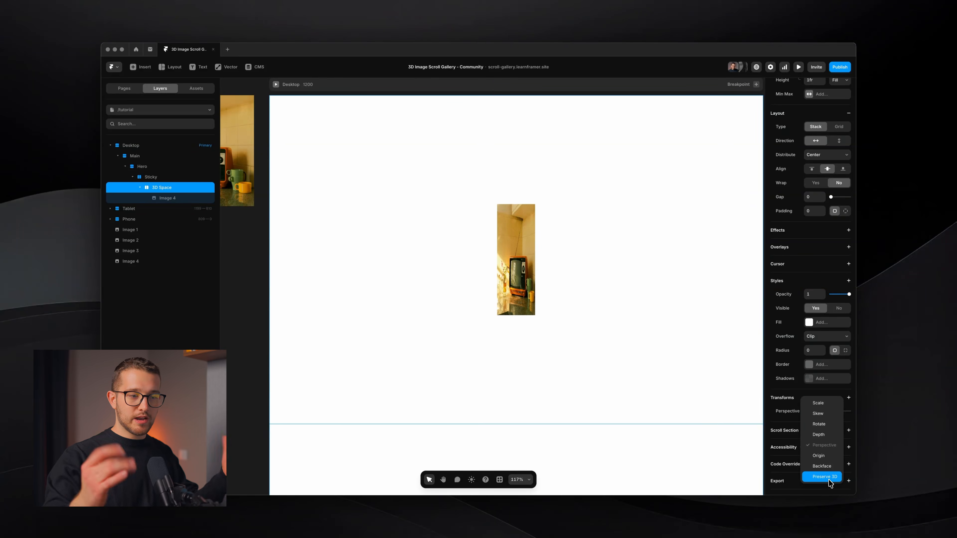
click(824, 477)
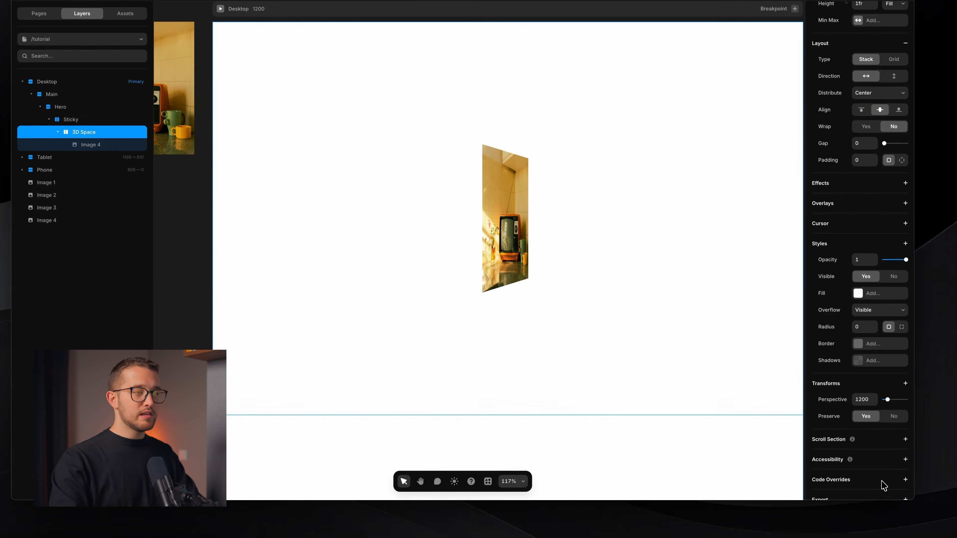
Set the Y rotation of Image 4 inside the 3D Space frame to -60.
scroll(530, 223, up, 1)
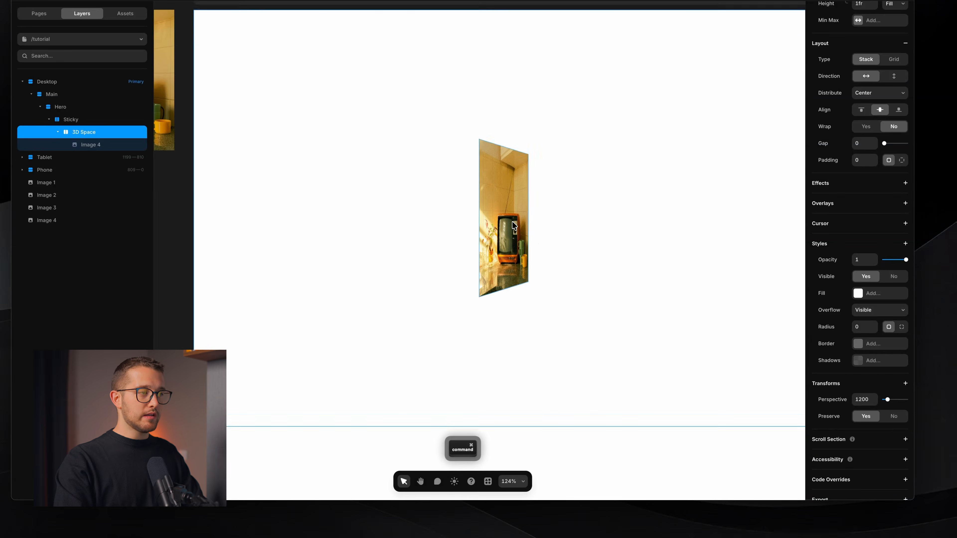
super+click(512, 226)
click(880, 373)
key(shift+Down)
key(shift+Down)
key(shift+Down)
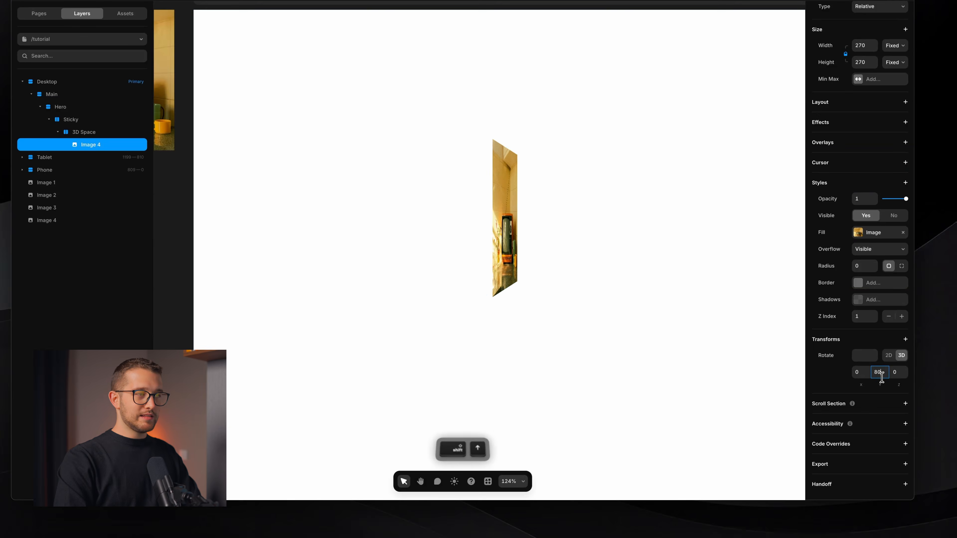
key(shift+Down)
key(shift+Down)
key(shift+Down)
key(shift+Down)
key(shift+Down)
key(shift+Down)
key(shift+Down)
key(shift+Down)
key(shift+Down)
key(shift+Down)
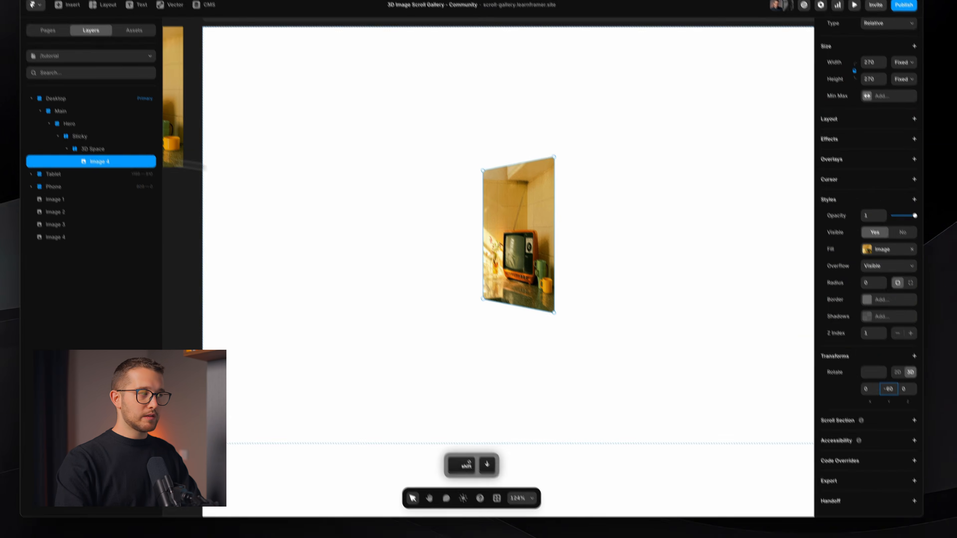
Set the perspective of the 3D Space frame to 500.
click(125, 149)
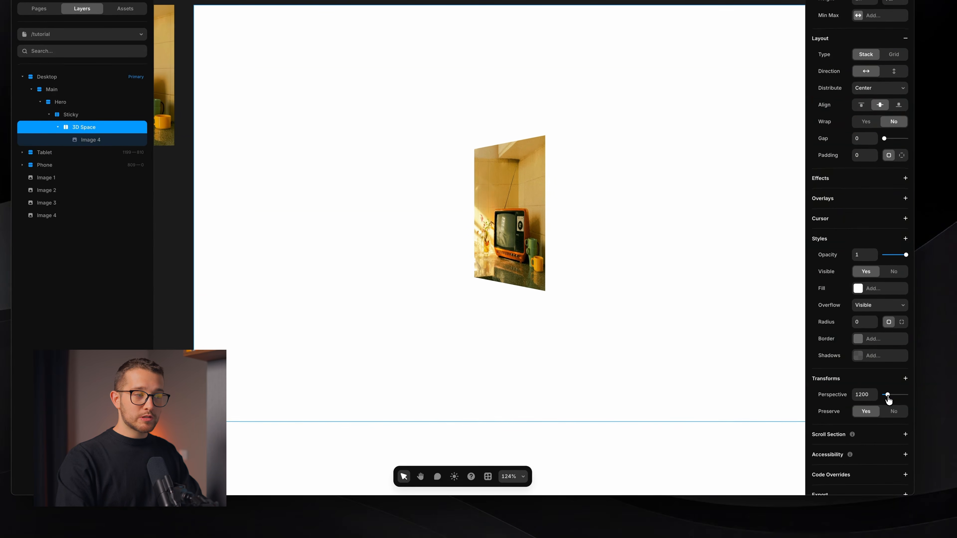
drag(888, 399, 831, 413)
scroll(619, 360, down, 3)
scroll(618, 361, up, 2)
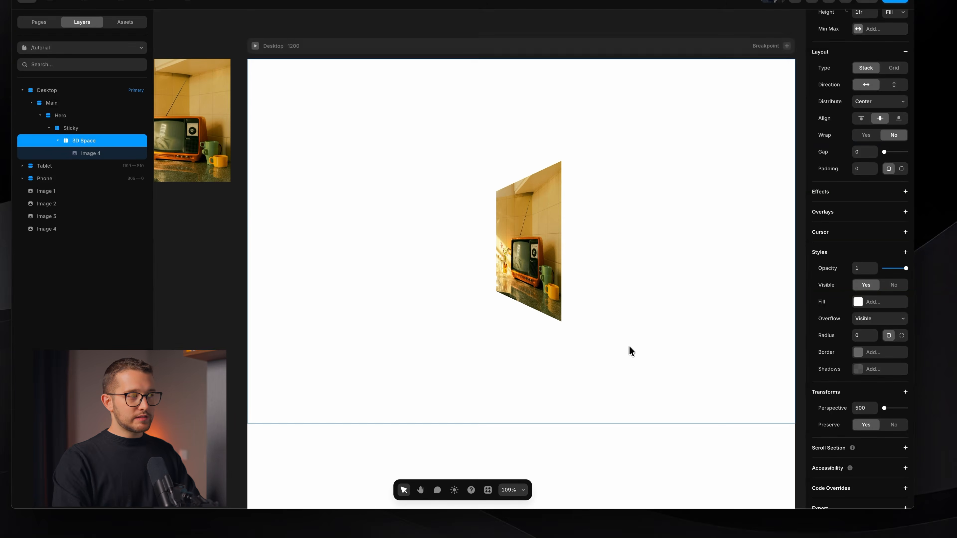
scroll(631, 351, up, 2)
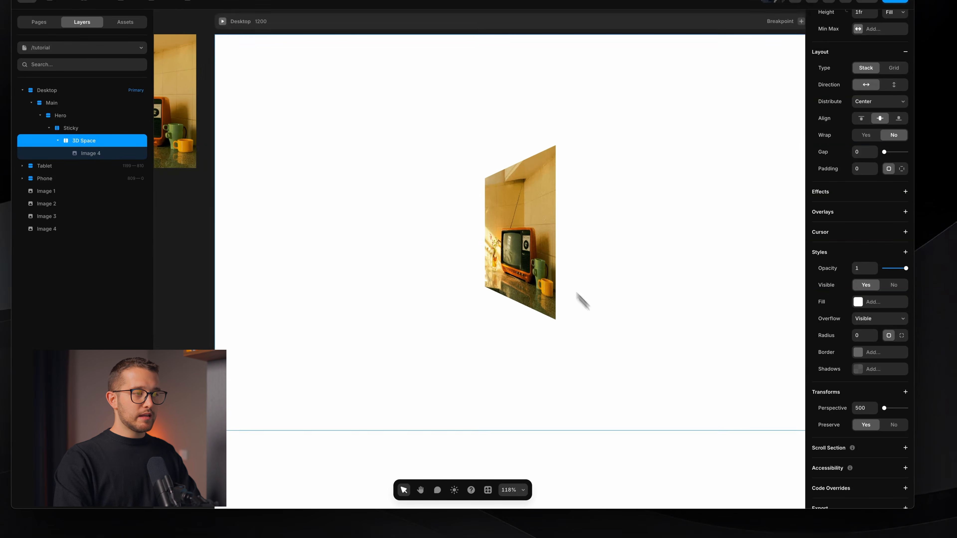
Remove the Perspective transform from the 3D Space frame.
super+click(551, 268)
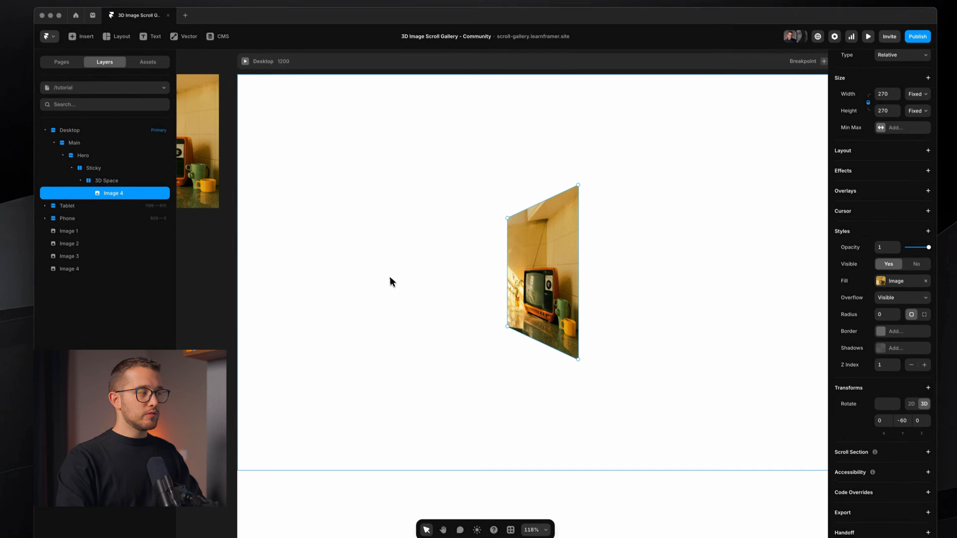
click(78, 141)
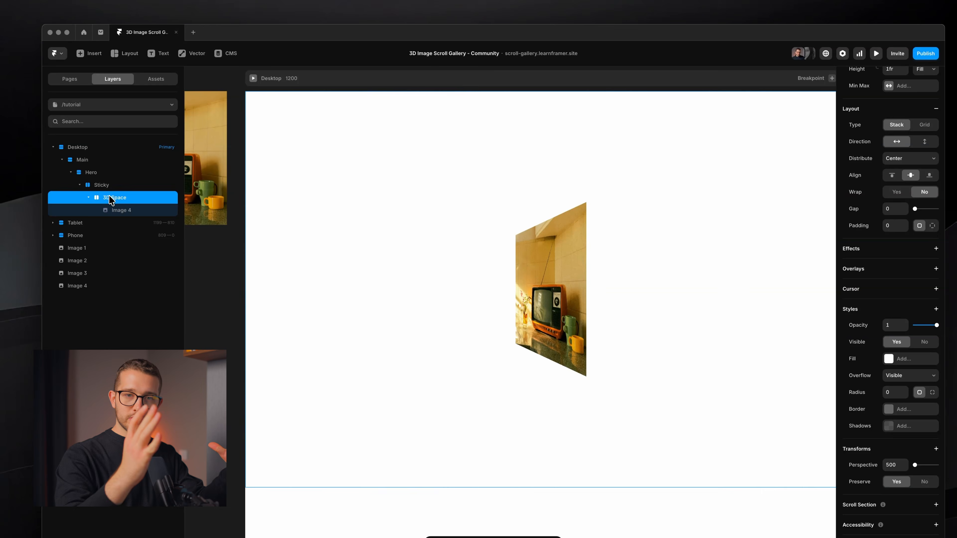
click(541, 273)
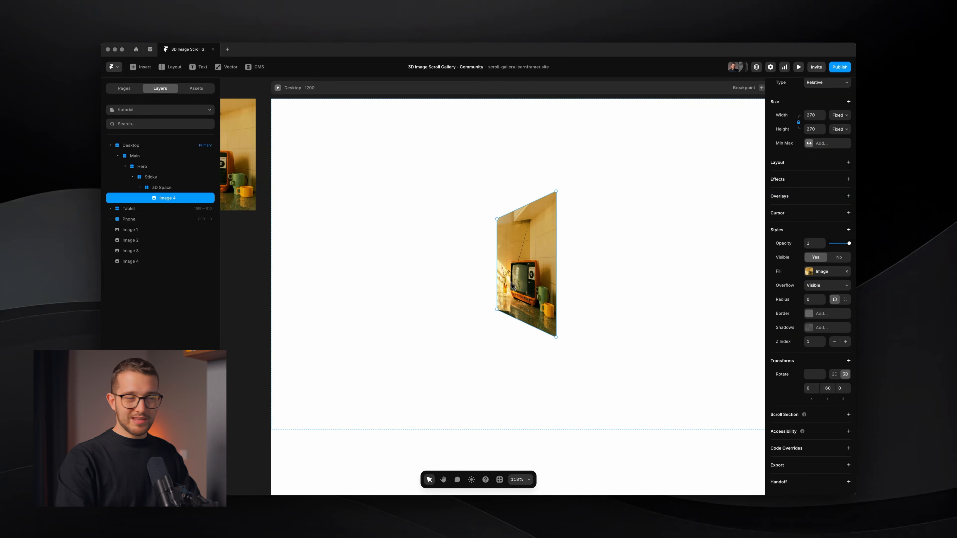
click(162, 187)
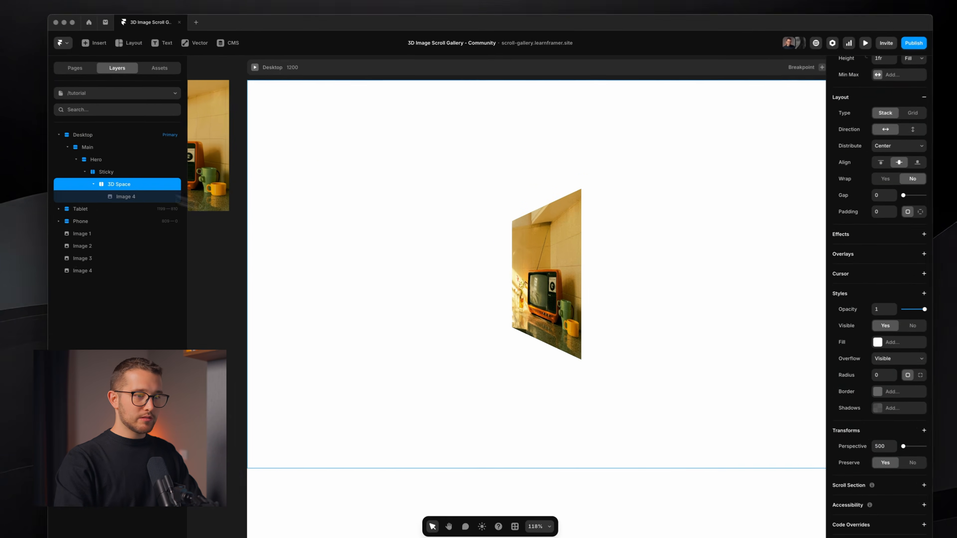
click(838, 409)
click(852, 449)
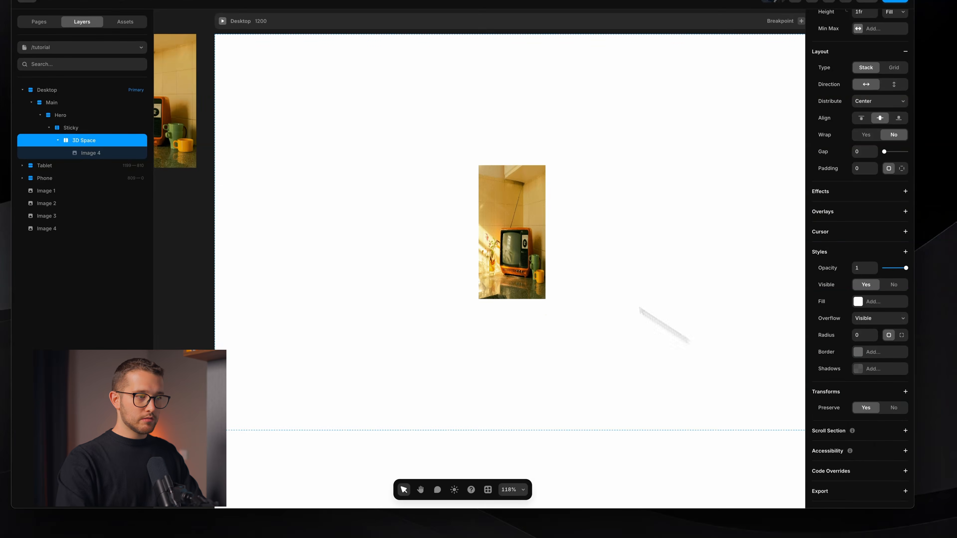
Add a Perspective transform directly to Image 4 inside the 3D Space frame.
super+click(510, 223)
click(862, 351)
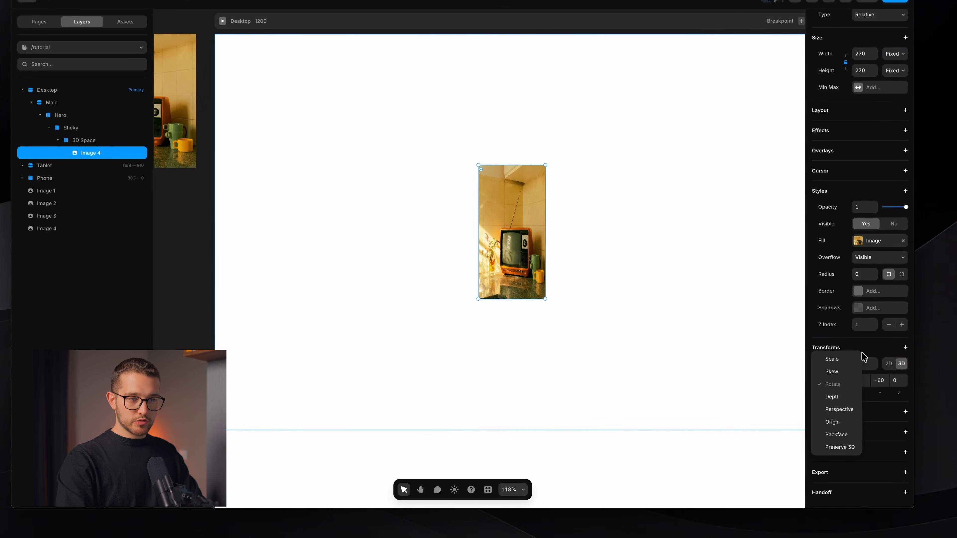
click(853, 412)
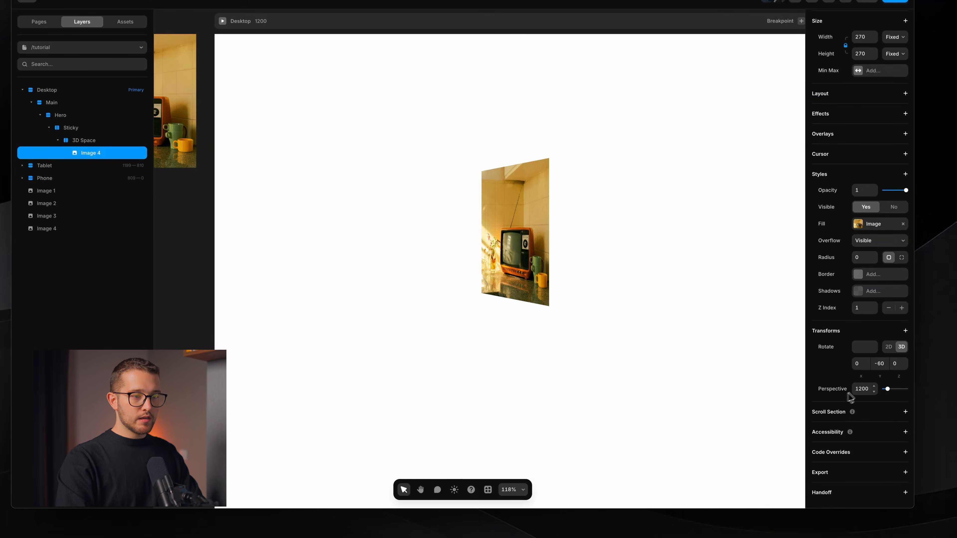
Set the perspective of Image 4 to 500 and duplicate the image inside the 3D Space frame.
drag(887, 389, 863, 395)
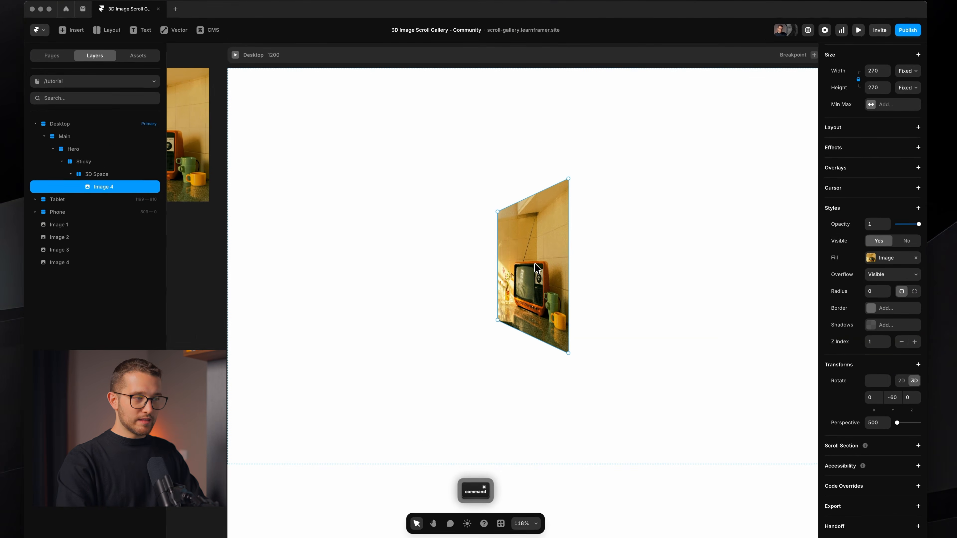
key(ctrl+d)
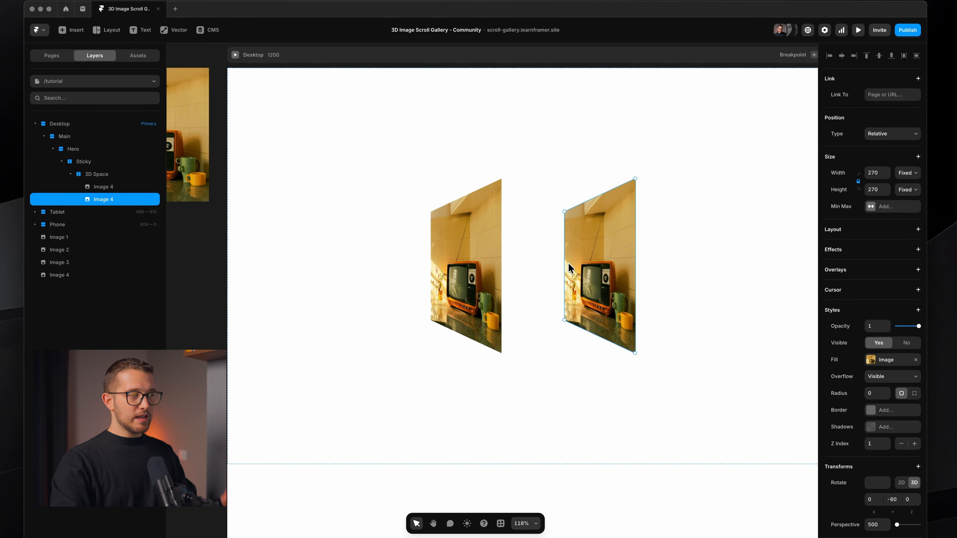
shift+click(471, 260)
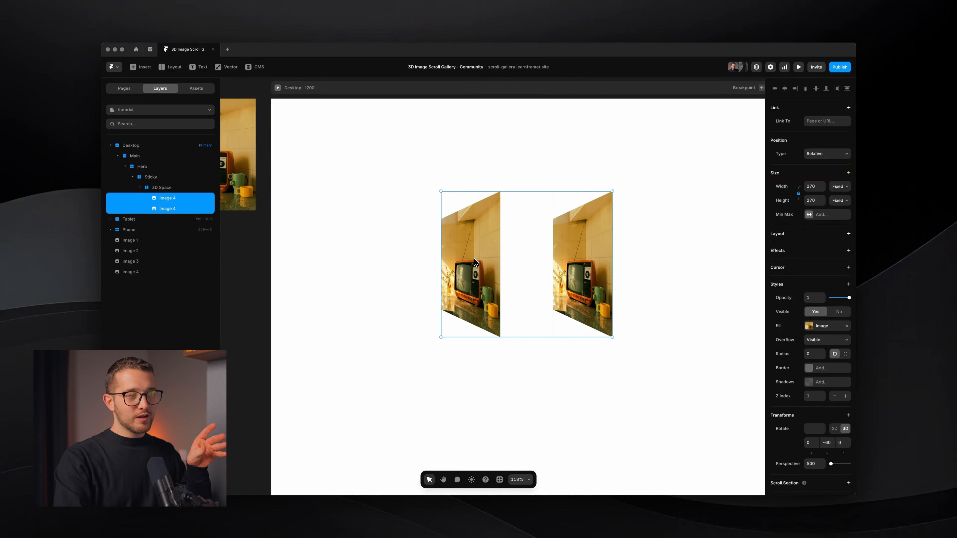
Set the Y rotation of both Image 4 copies to 90.
click(524, 394)
super+click(480, 306)
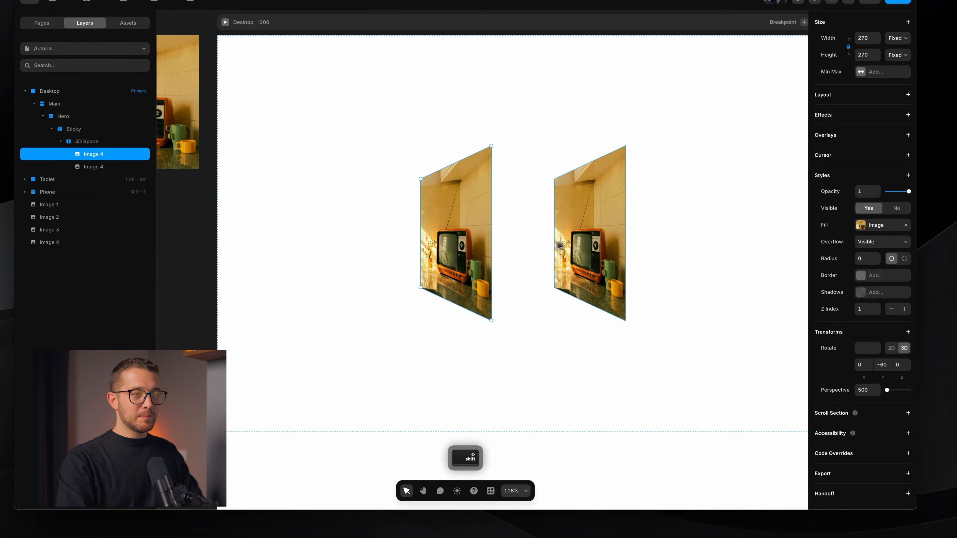
shift+click(576, 238)
click(880, 448)
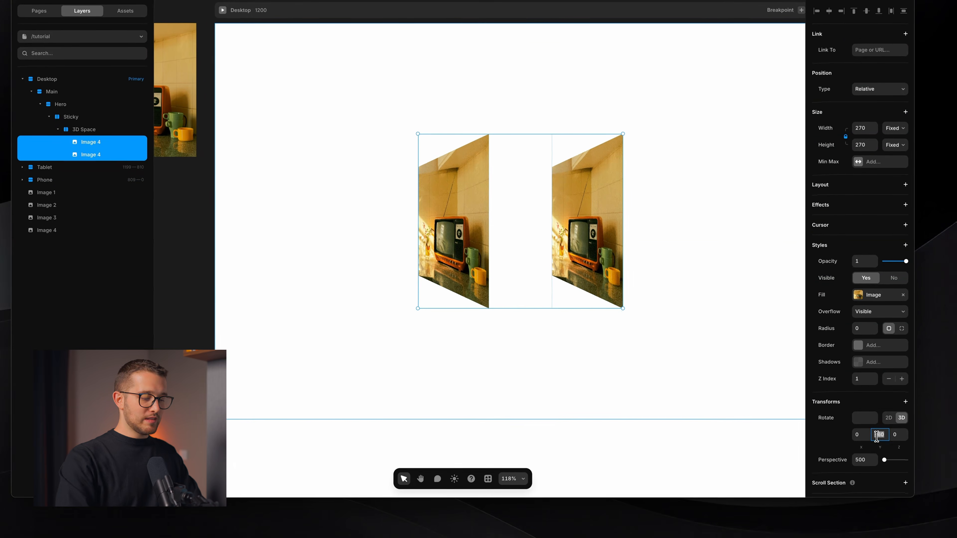
text(90)
key(Return)
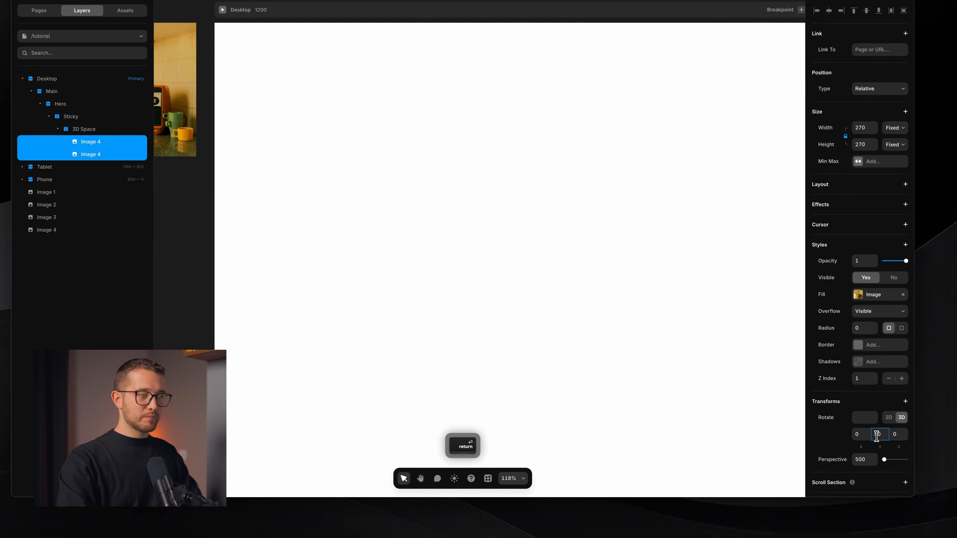
Reselect both Image 4 copies in the 3D Space frame and try to lower their Y rotation step by step.
click(597, 340)
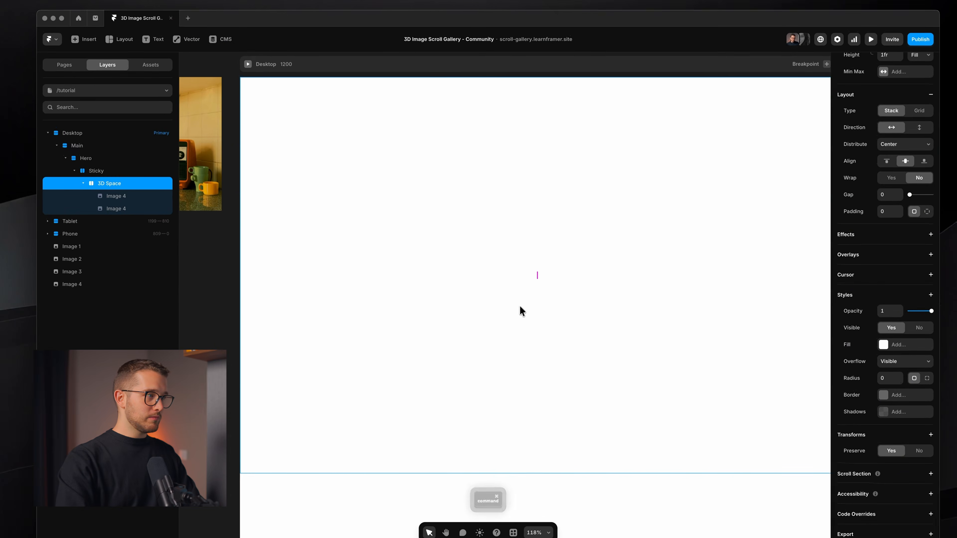
click(99, 190)
shift+click(113, 204)
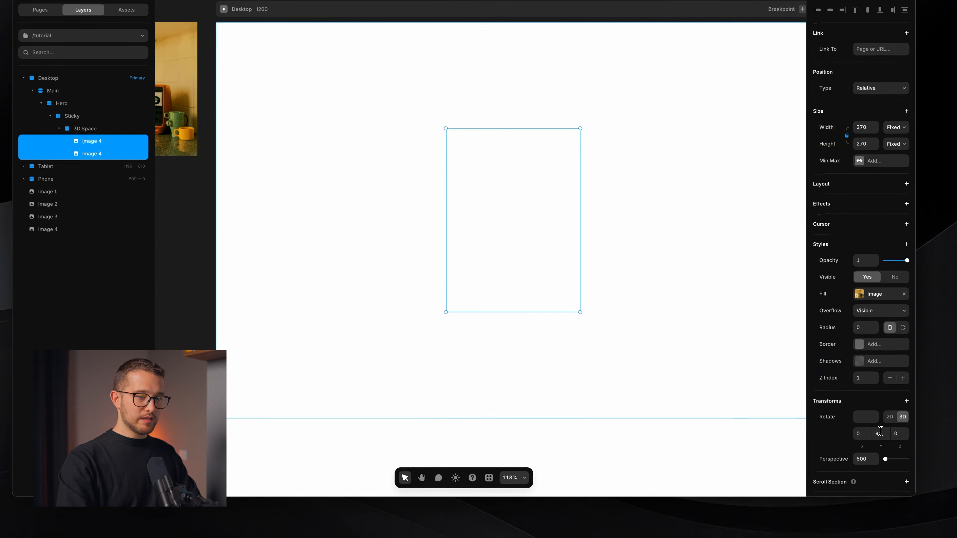
click(887, 447)
key(Down)
key(Down)
key(Down)
key(Down)
key(Down)
key(Down)
key(Down)
key(Down)
key(Down)
key(Down)
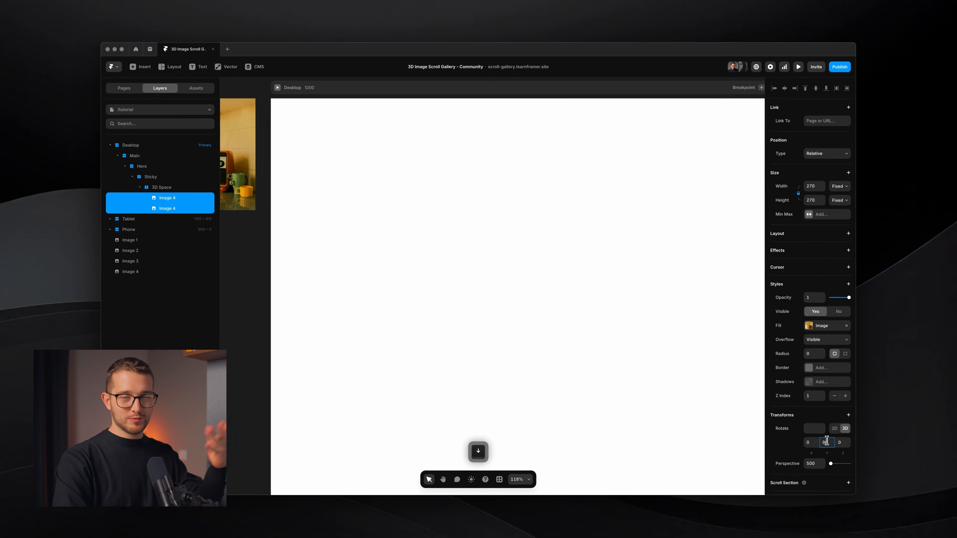
Change the position type of the first Image 4 in the 3D Space frame to Absolute.
click(325, 268)
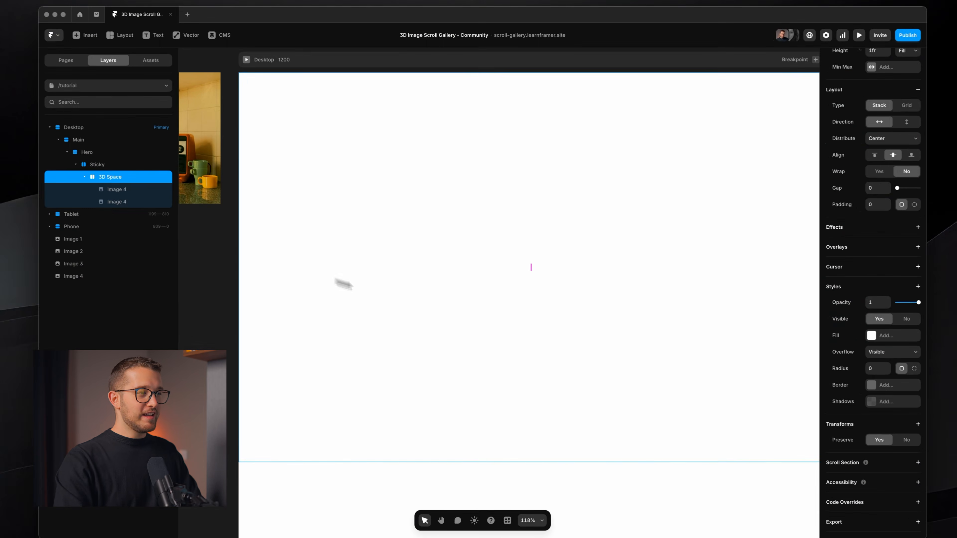
scroll(523, 306, down, 1)
click(124, 190)
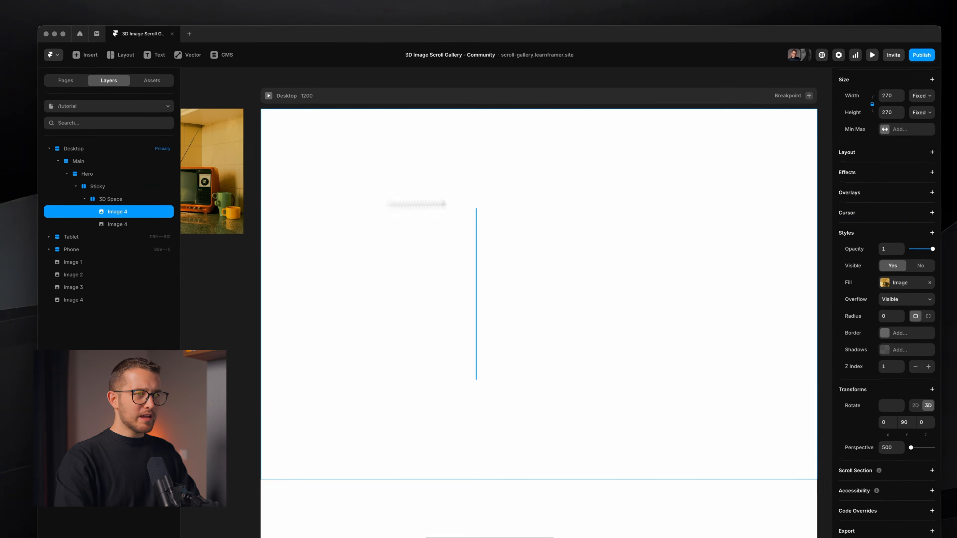
scroll(908, 157, up, 1)
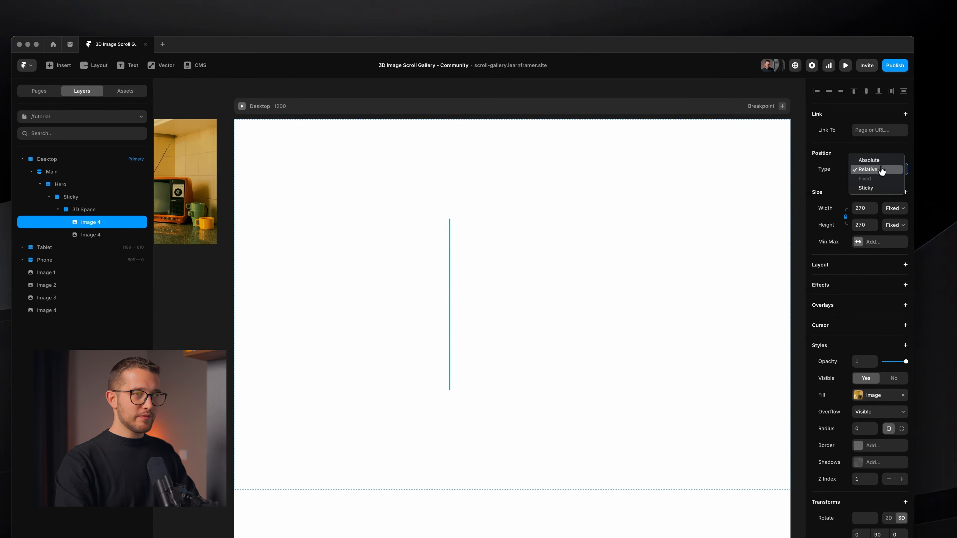
click(873, 161)
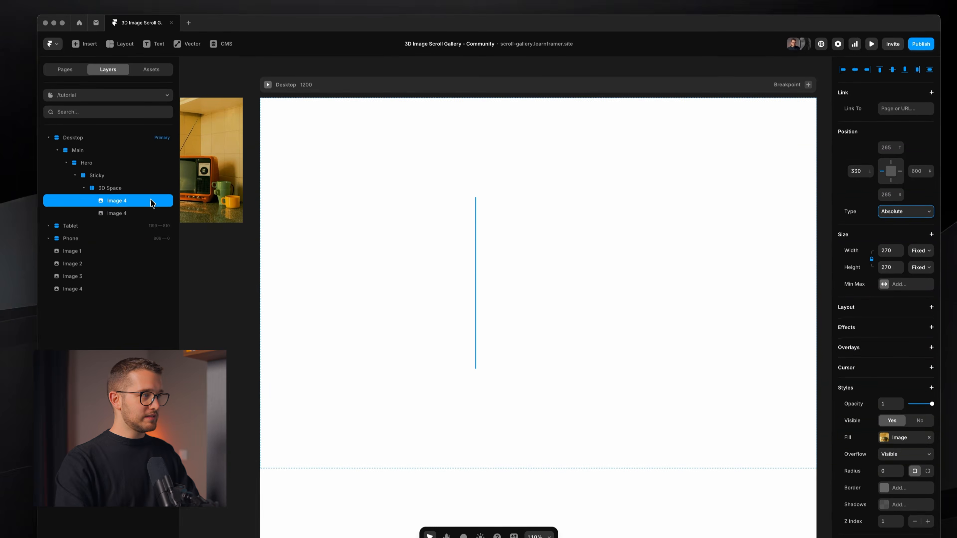
Nudge the absolutely positioned Image 4 left until its left offset is 30.
key(shift+Left)
key(shift+Left)
key(shift+Left)
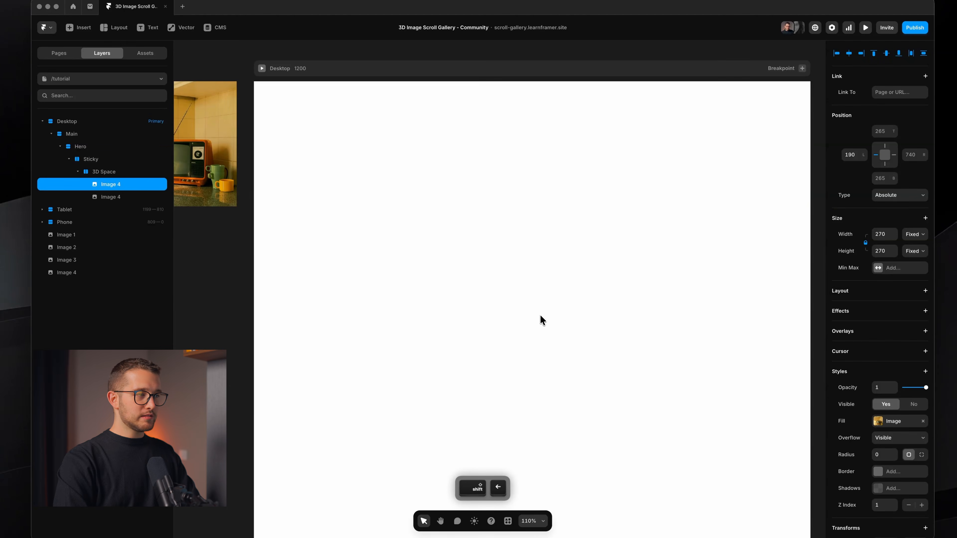
key(shift+Left)
key(shift+super+4)
drag(373, 172, 429, 337)
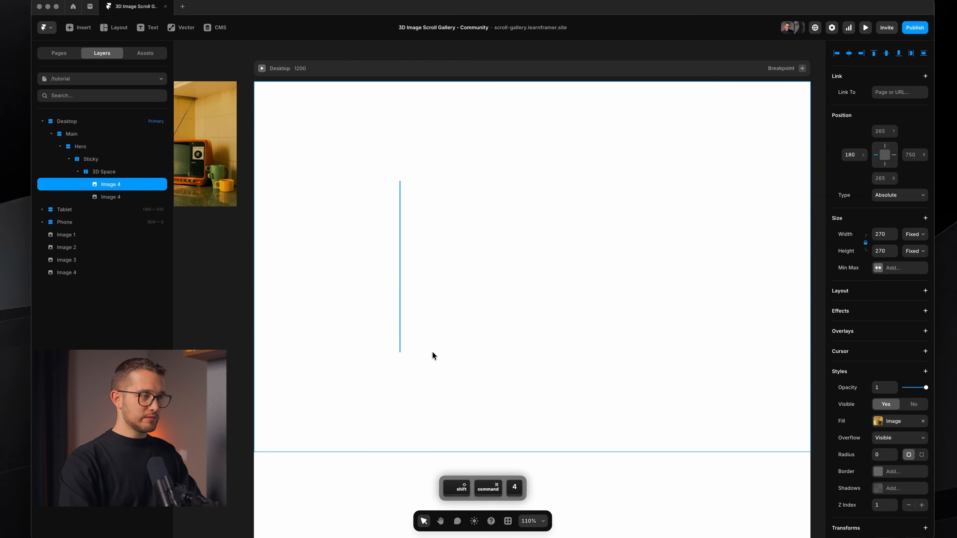
key(shift+Left)
key(shift+Left)
key(shift+Left)
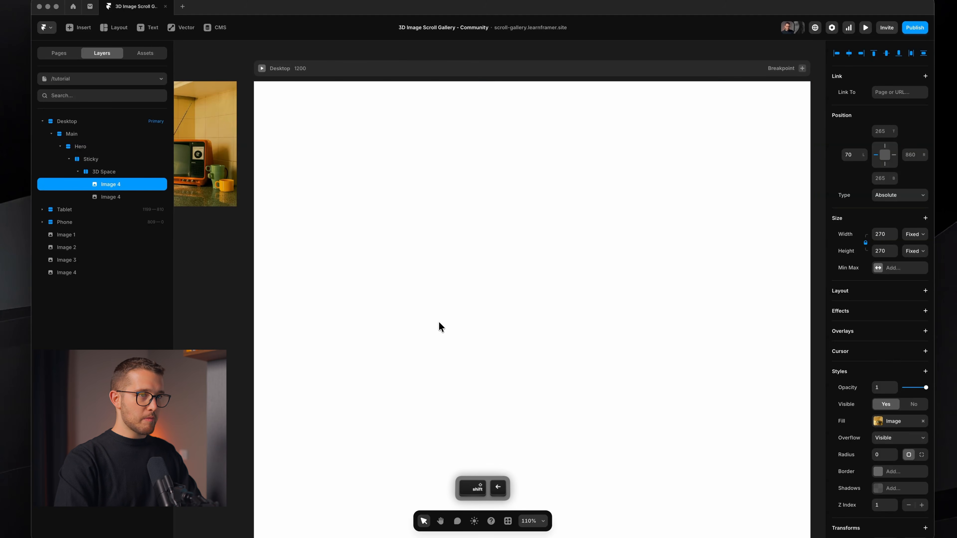
key(shift+Left)
key(shift+Left)
key(shift+Left)
key(shift+Left)
key(shift+super+4)
drag(305, 164, 372, 371)
key(Escape)
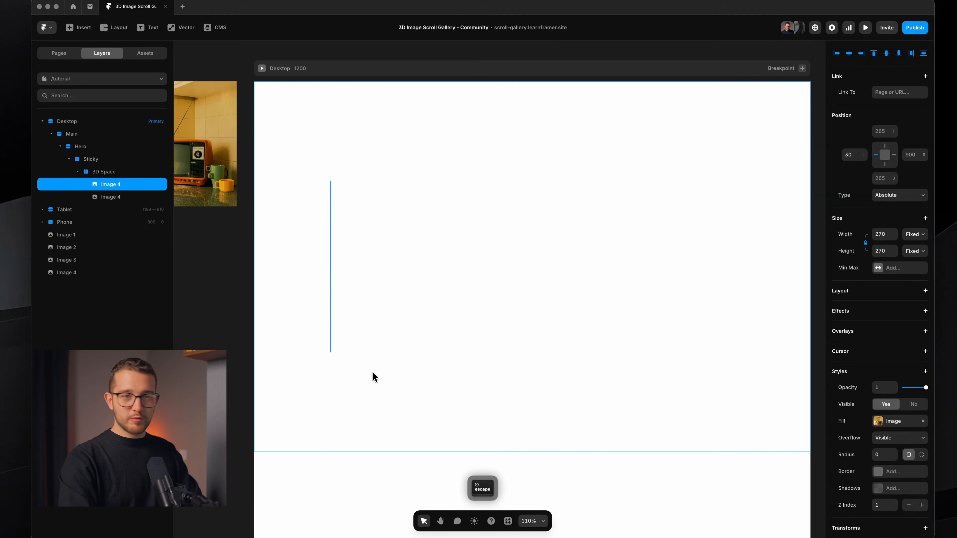
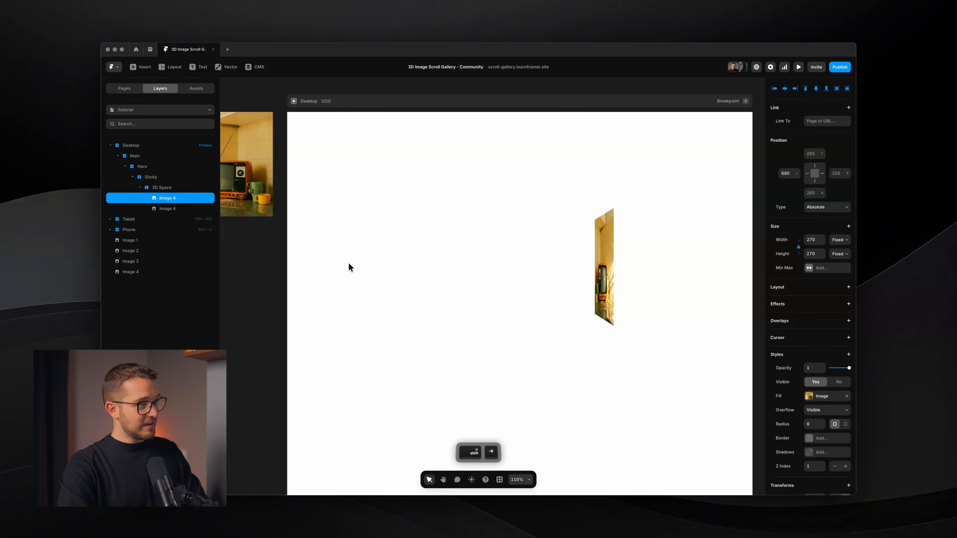
Reorder the second Image 4 ahead of the other copy and set its position type to Absolute.
click(166, 209)
key(shift+Left)
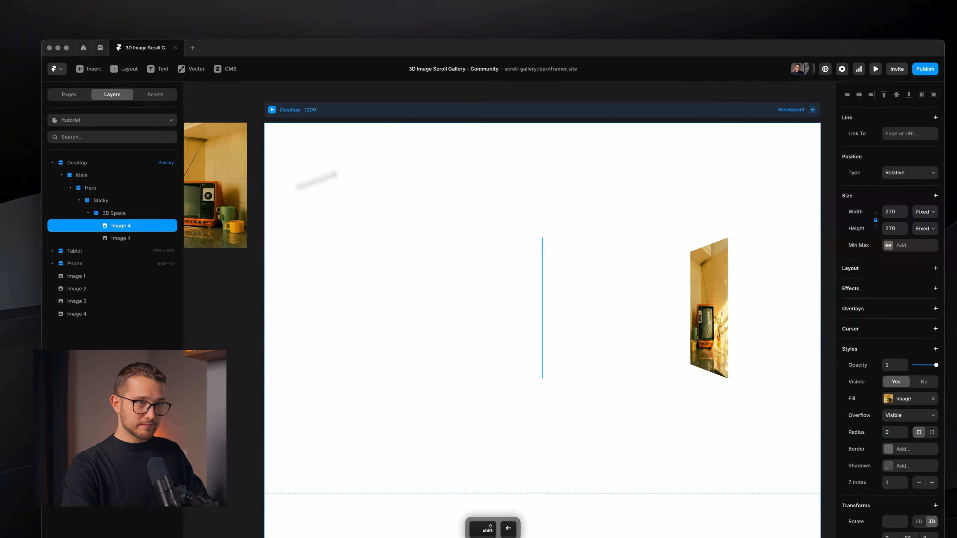
click(908, 172)
click(904, 184)
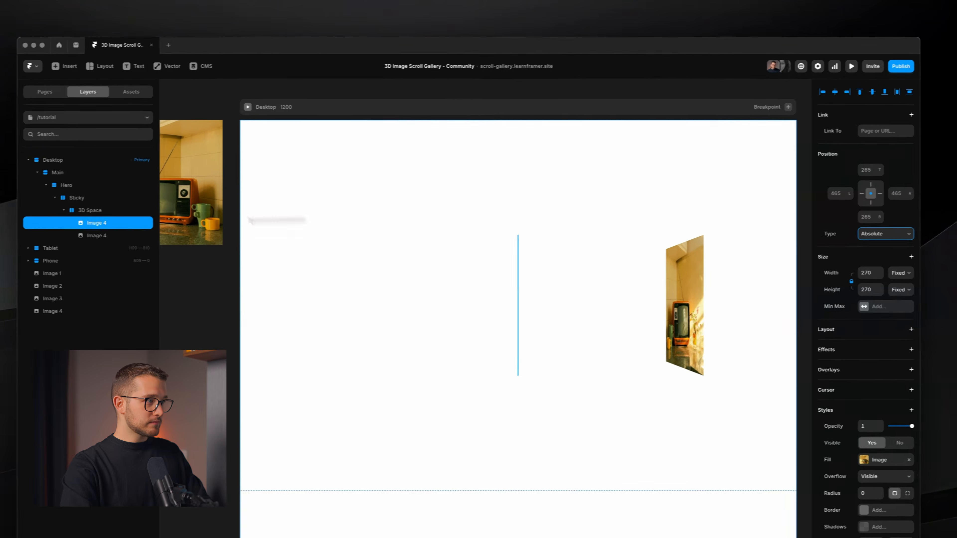
Nudge the centred Image 4 left until its left offset is 35.
key(shift+Left)
key(shift+Left)
key(shift+Left)
key(shift+Left)
key(shift+Left)
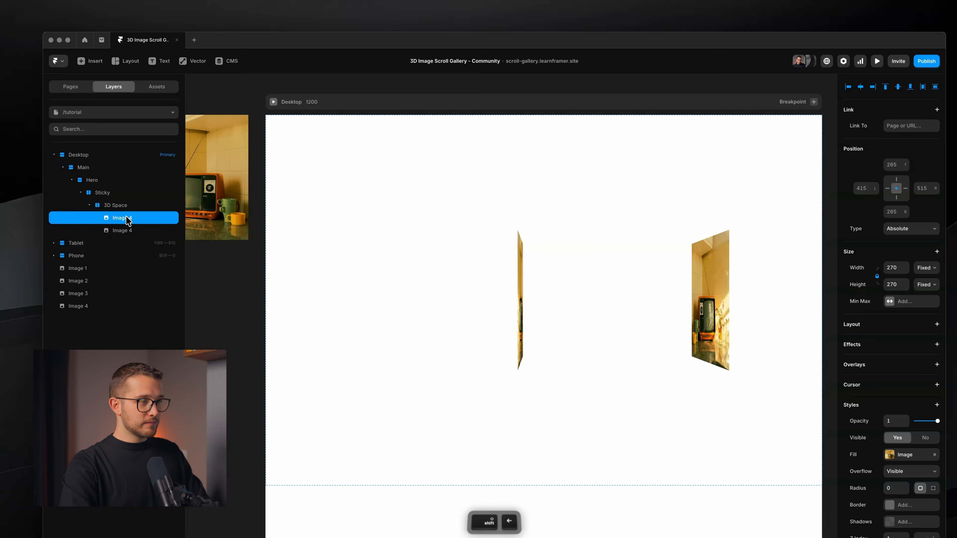
key(shift+Left)
key(shift+Left)
key(shift+Left)
key(shift+Left)
key(shift+Left)
key(shift+Left)
key(shift+Left)
key(shift+Left)
key(shift+Left)
key(shift+Left)
key(shift+Left)
key(shift+Left)
key(shift+Left)
key(shift+Left)
key(shift+Left)
key(shift+Left)
key(shift+Left)
key(shift+Left)
key(shift+Left)
key(shift+Left)
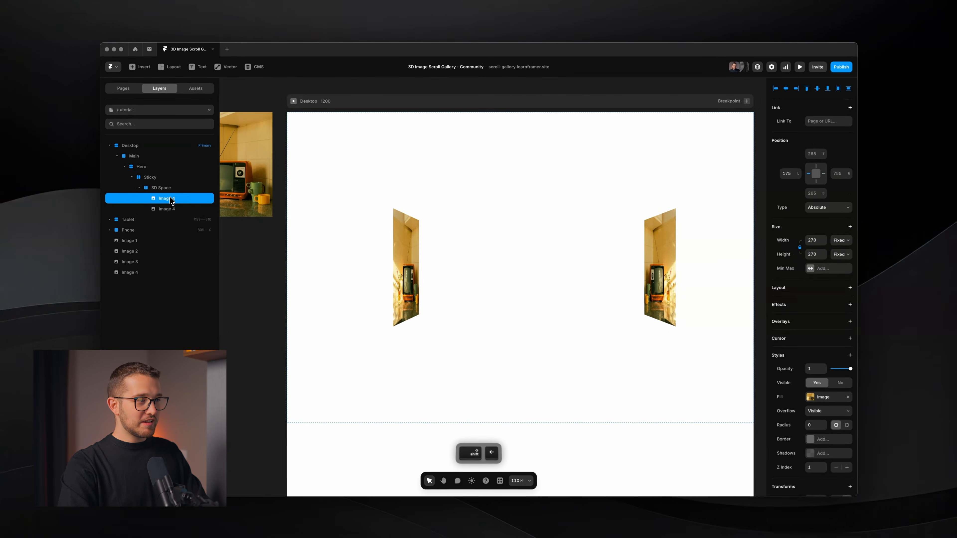
key(shift+Left)
key(shift+Left)
key(shift+Left)
key(shift+Left)
key(shift+Left)
key(shift+Left)
key(shift+Left)
key(shift+Left)
key(shift+Left)
key(shift+Left)
key(shift+Left)
key(shift+Left)
key(shift+Left)
key(shift+Left)
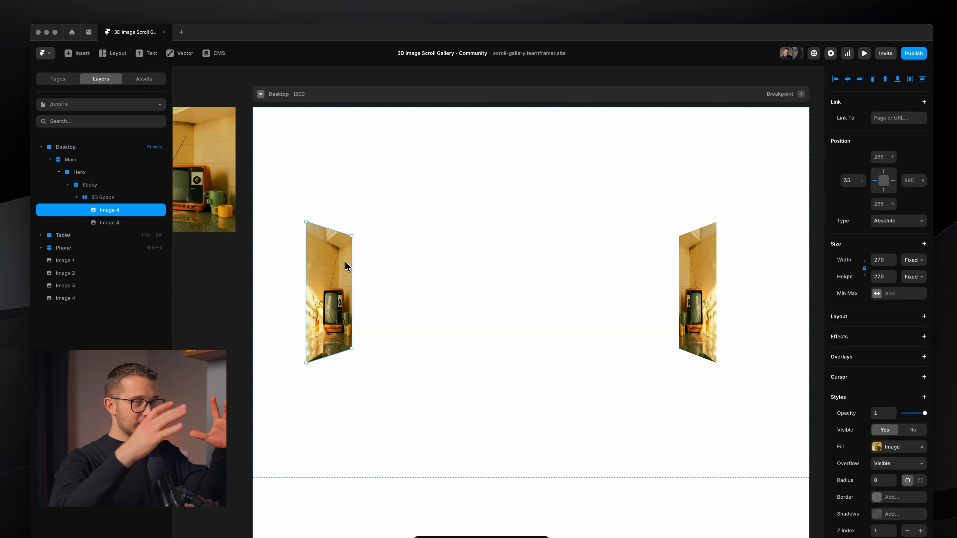
Move both Image 4 copies freely around the 3D Space frame, leaving the second at left 623 and top 123.
drag(335, 263, 356, 223)
super+click(695, 274)
drag(695, 274, 330, 365)
drag(329, 326, 604, 171)
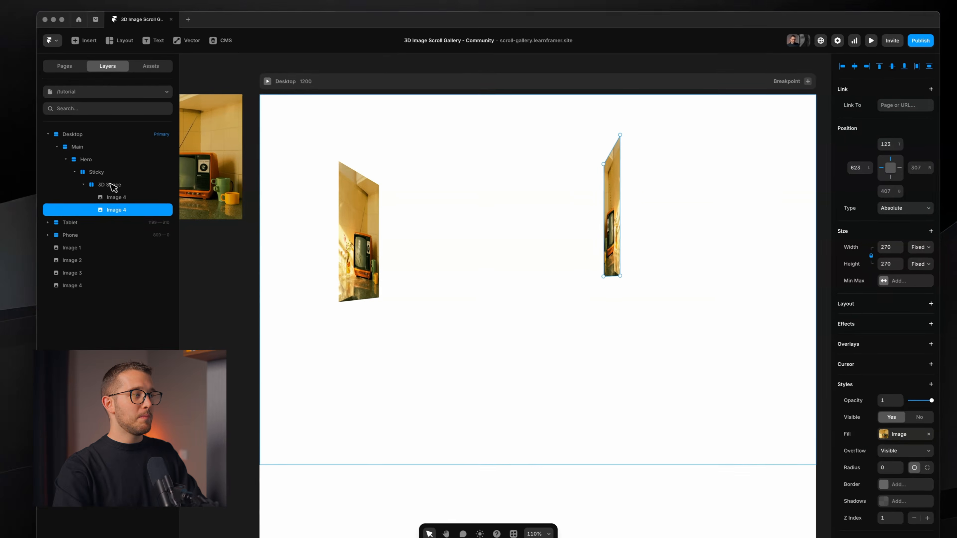
Delete both Image 4 copies from the 3D Space frame.
click(95, 175)
click(101, 188)
shift+click(130, 217)
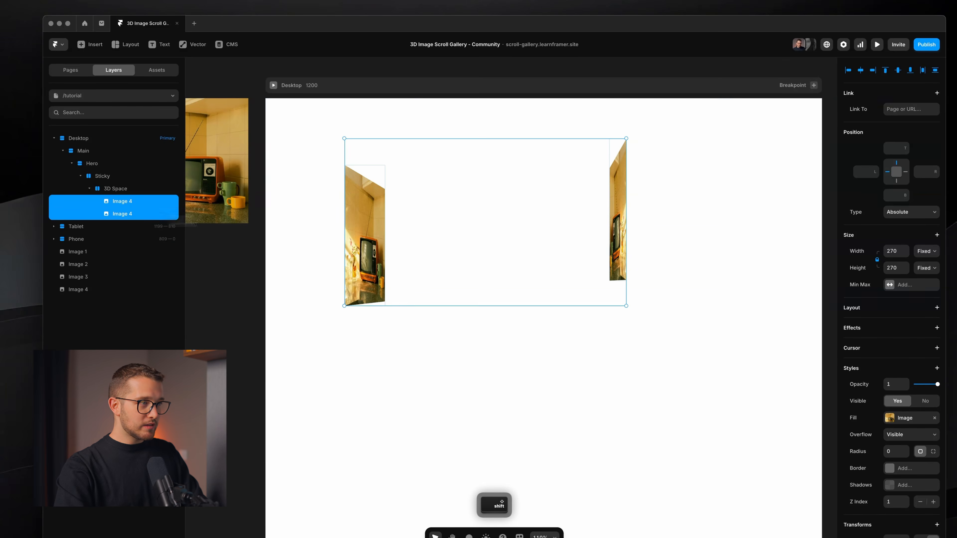
mouse_move(364, 216)
mouse_down()
mouse_move(390, 285)
mouse_move(576, 237)
mouse_move(288, 194)
mouse_move(497, 269)
mouse_move(369, 217)
mouse_up()
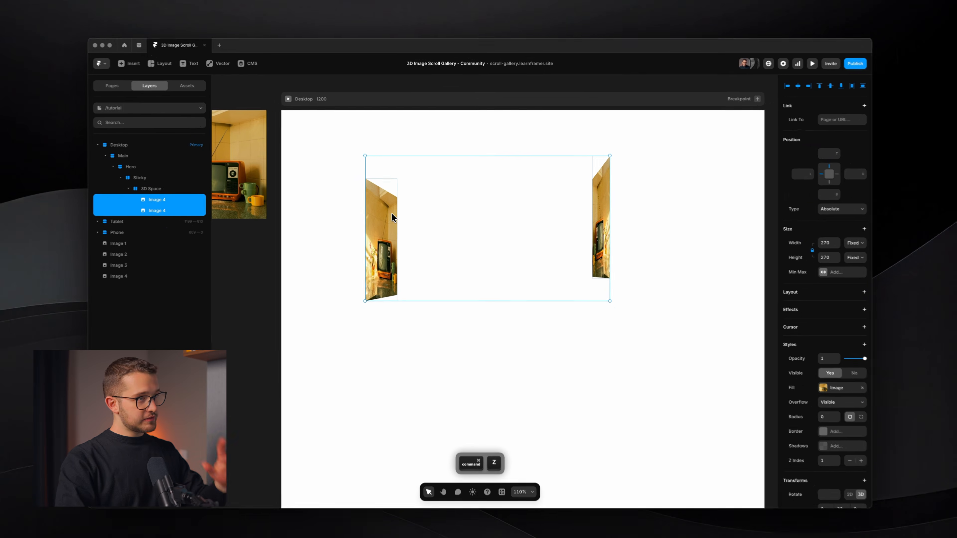
key(BackSpace)
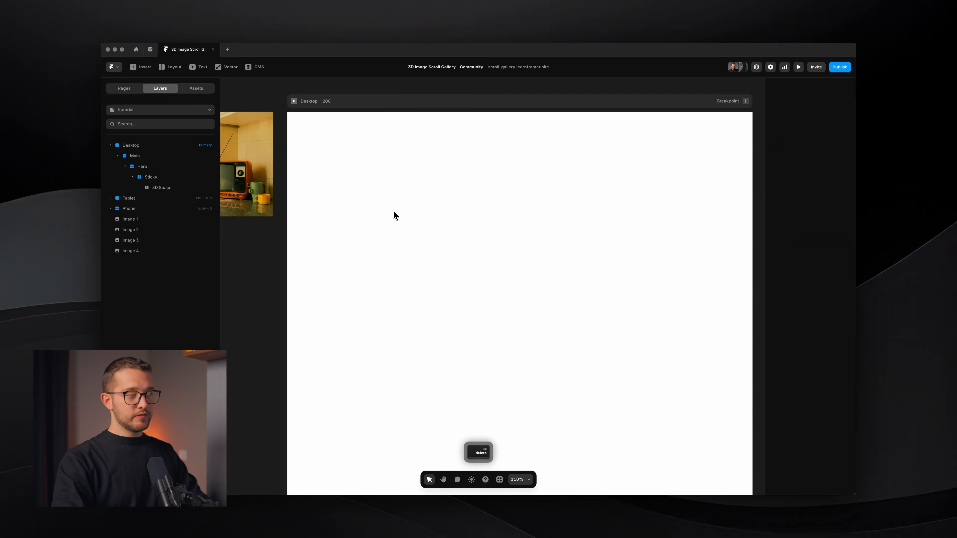
Set the perspective of the 3D Space frame to 1000.
scroll(394, 213, down, 5)
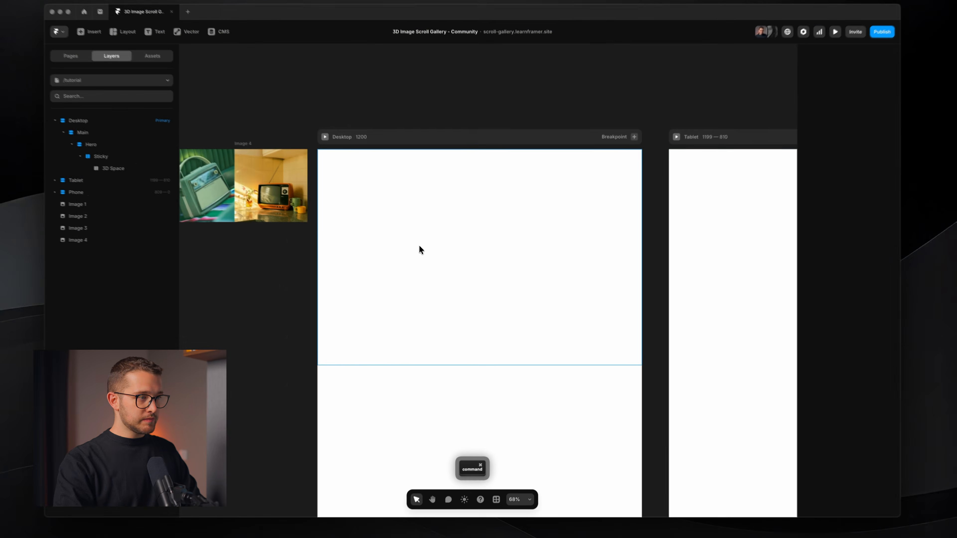
super+click(419, 247)
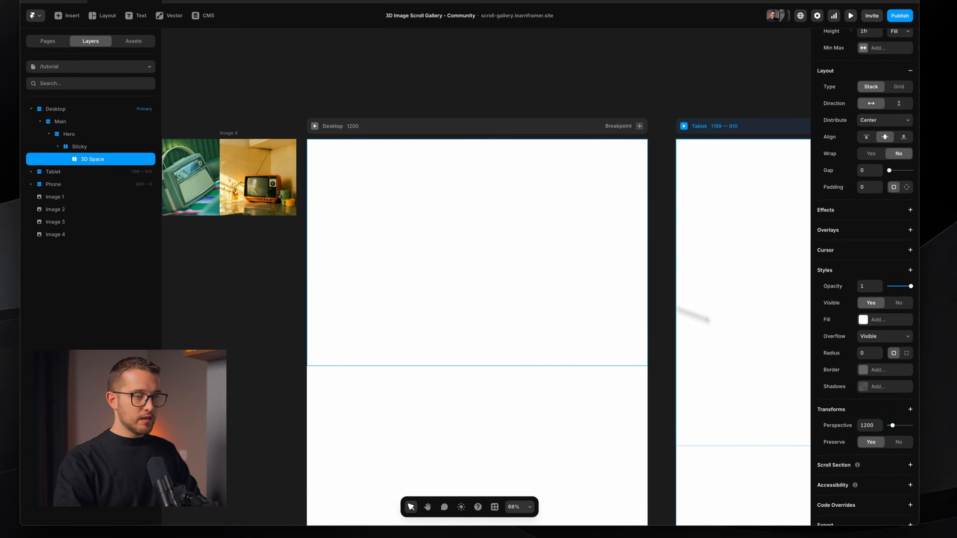
click(856, 422)
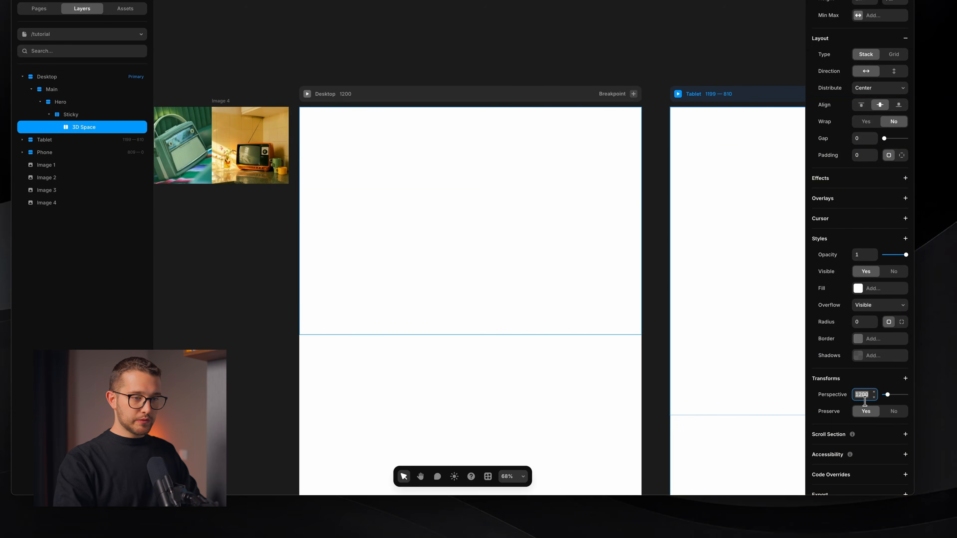
text(1000)
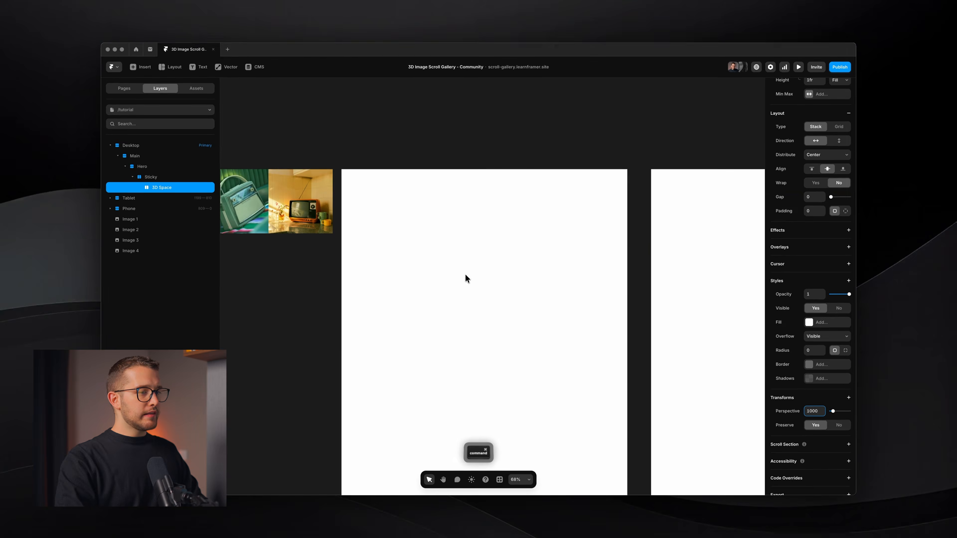
Switch to the browser preview of the finished gallery and scroll through it to examine the image animation.
scroll(466, 276, down, 3)
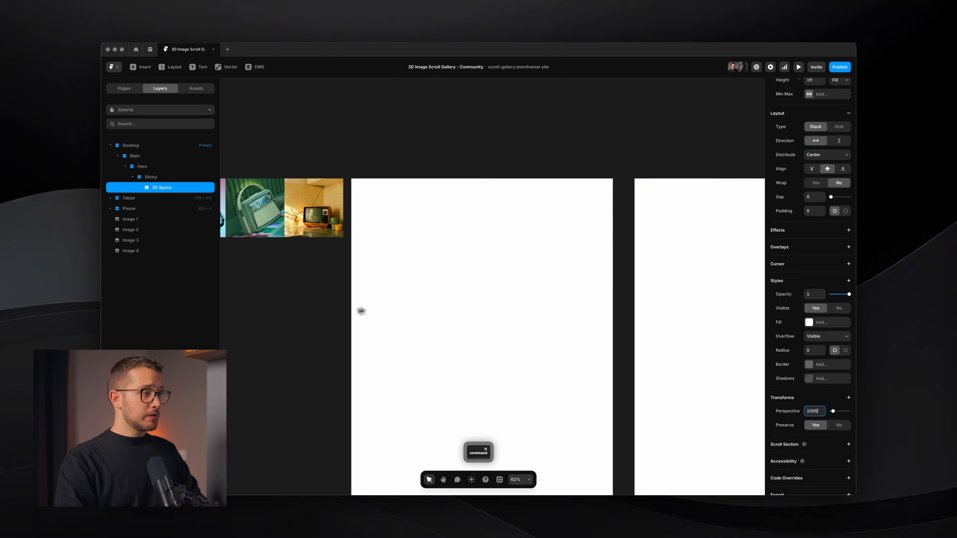
click(311, 309)
key(space)
drag(311, 307, 283, 231)
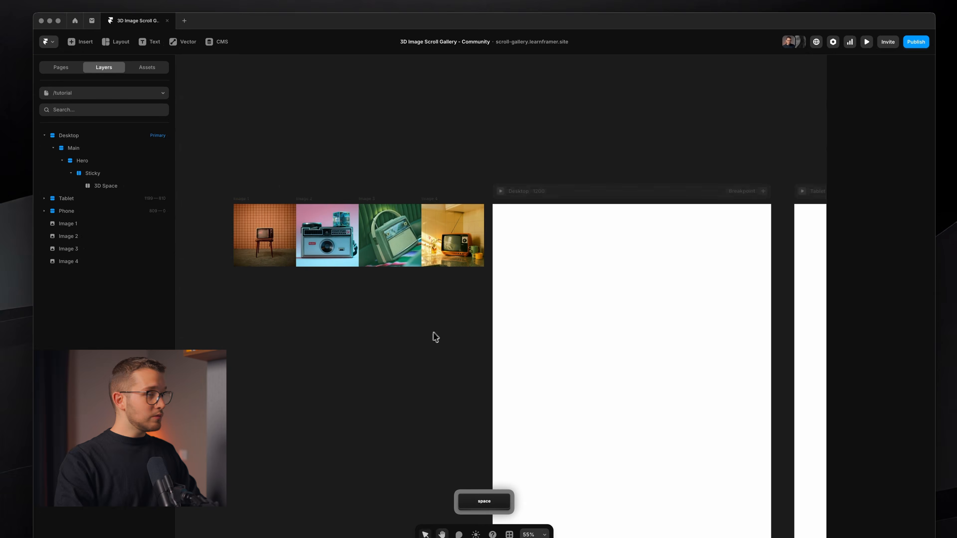
click(367, 147)
key(super+Tab)
scroll(495, 300, down, 1)
scroll(495, 301, down, 5)
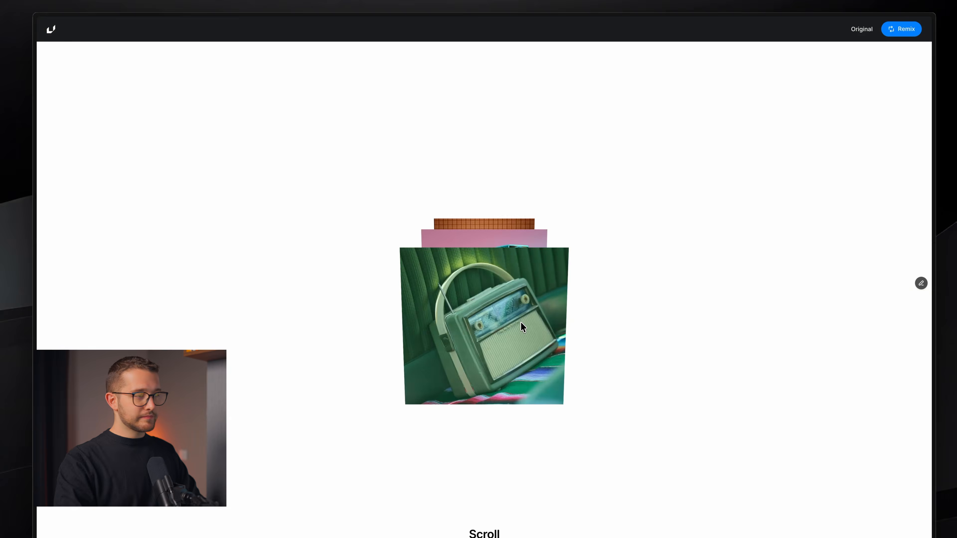
Return to Framer and move Images 1 to 4 together from the canvas into the Desktop 3D Space frame.
key(super+Tab)
drag(473, 296, 259, 218)
click(321, 328)
key(space)
drag(381, 332, 494, 250)
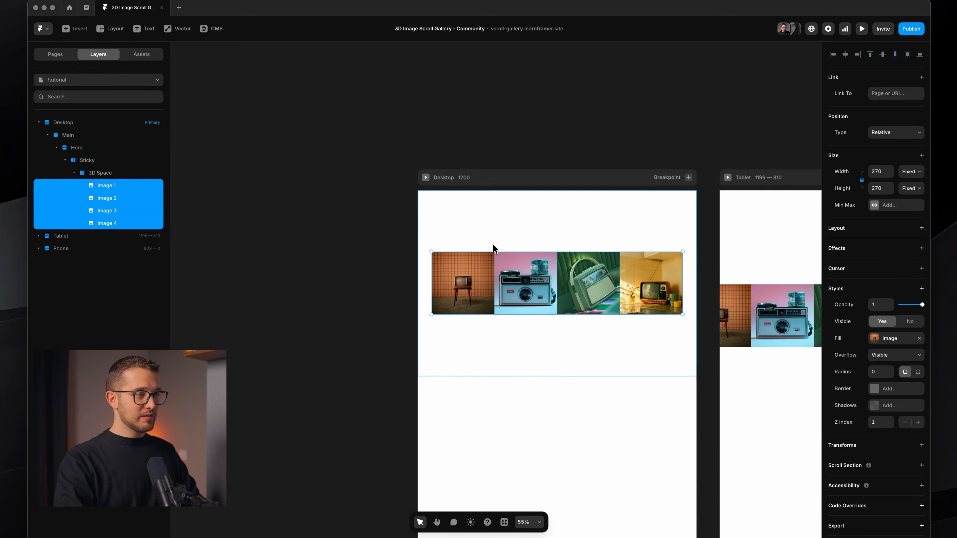
Wrap Images 1 to 4 inside the Desktop 3D Space frame in a new stack.
click(329, 283)
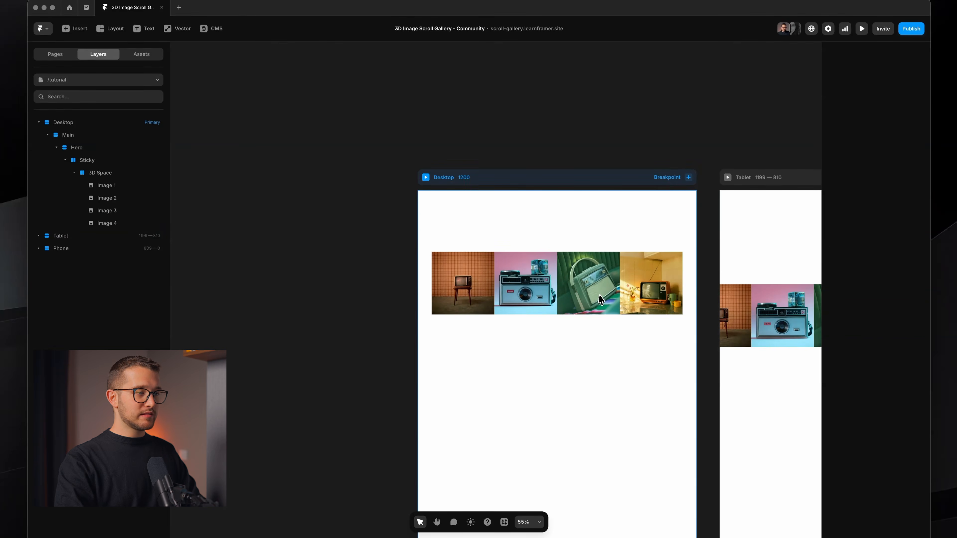
scroll(649, 288, up, 5)
scroll(641, 287, down, 1)
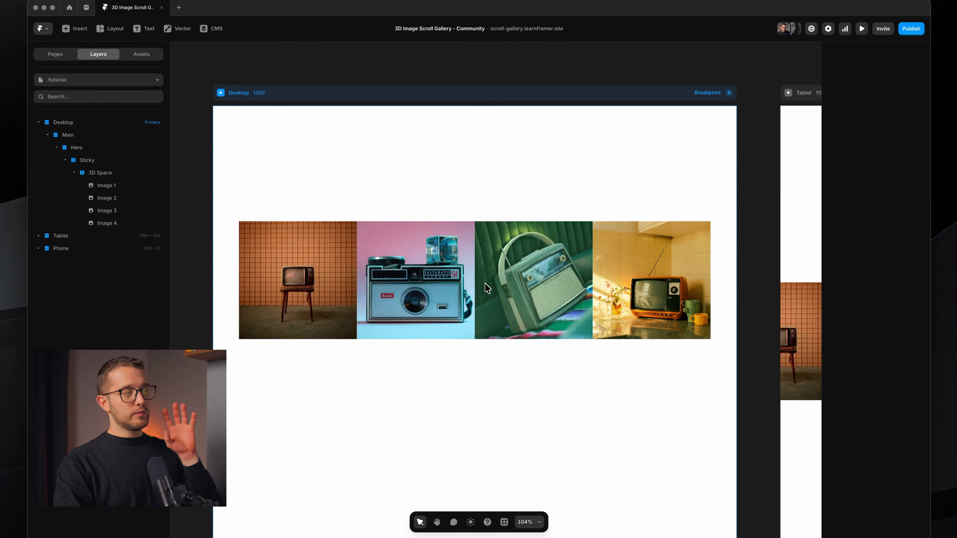
click(106, 176)
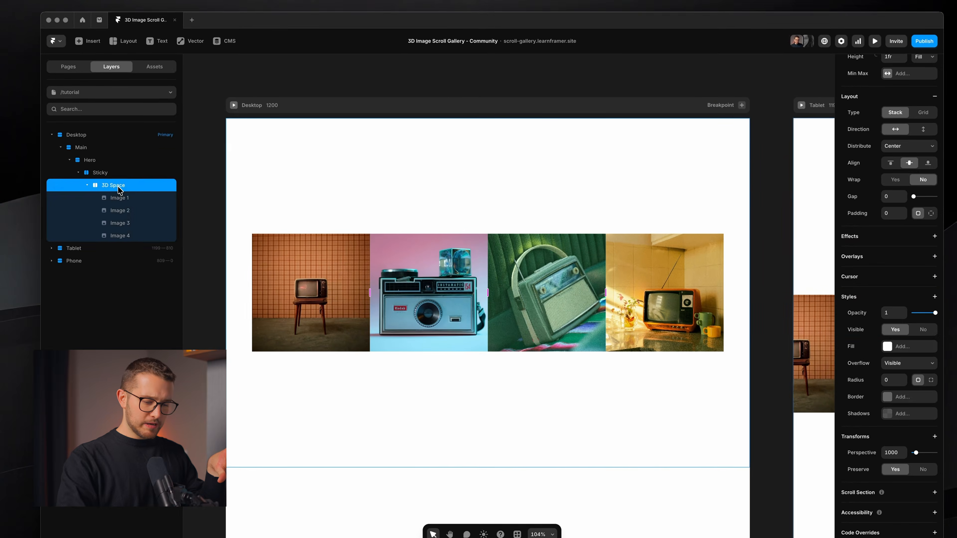
click(120, 200)
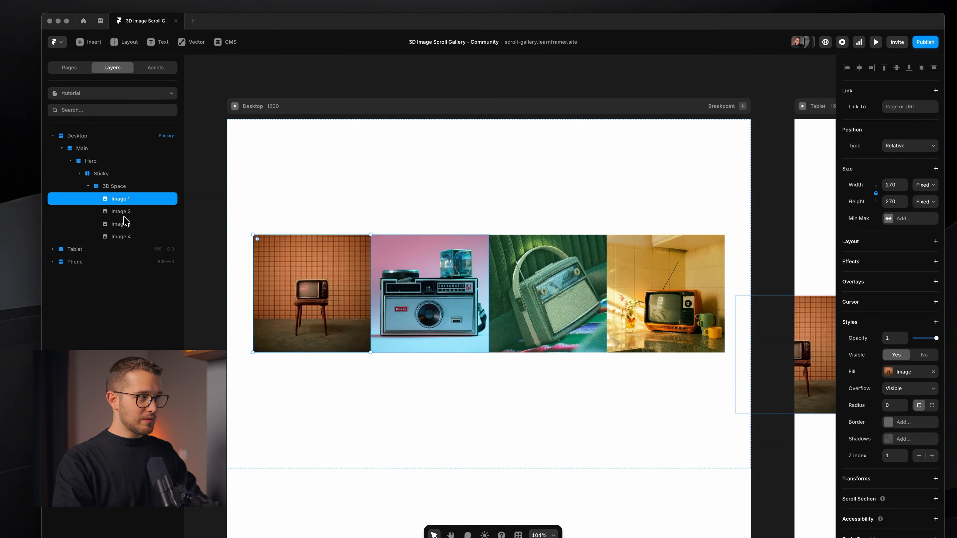
shift+click(130, 237)
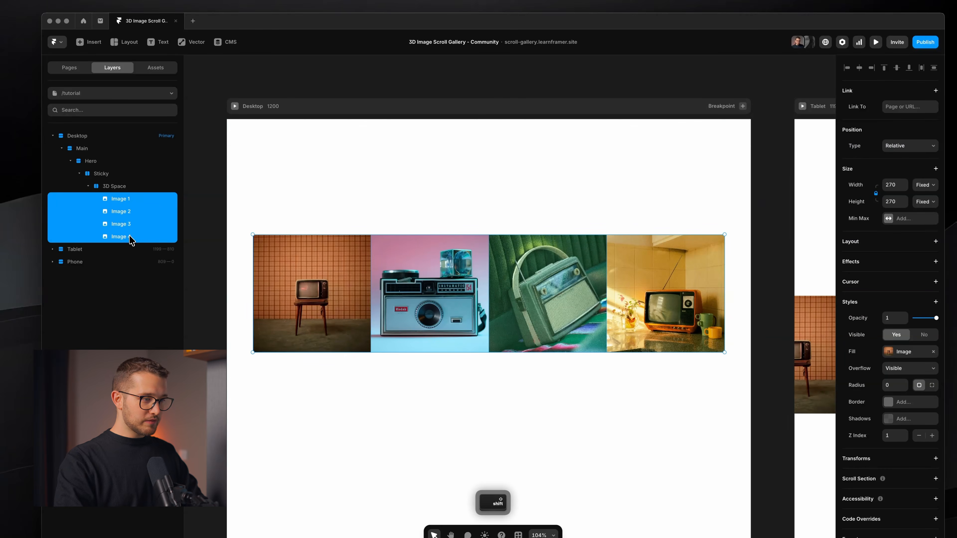
right_click(386, 230)
click(106, 198)
click(106, 199)
shift+click(125, 236)
right_click(453, 289)
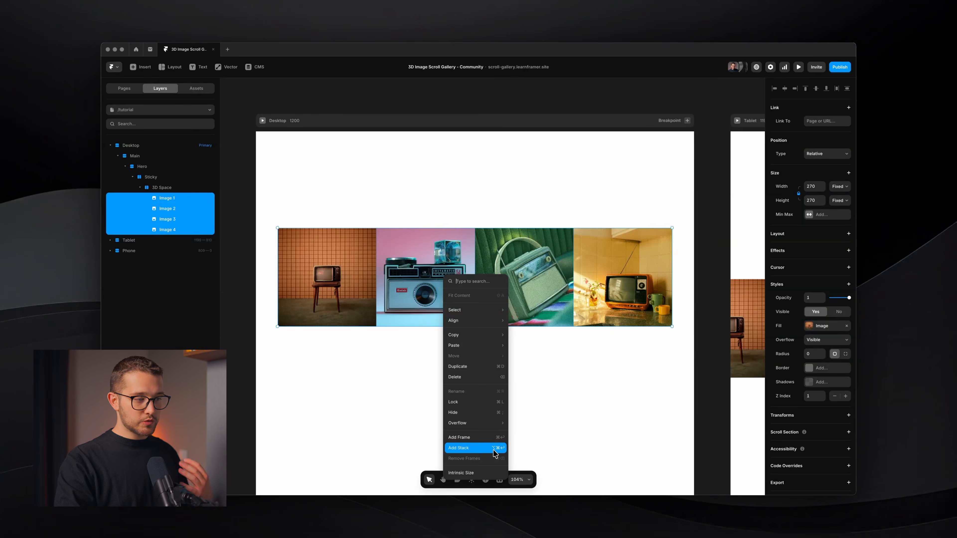
key(Escape)
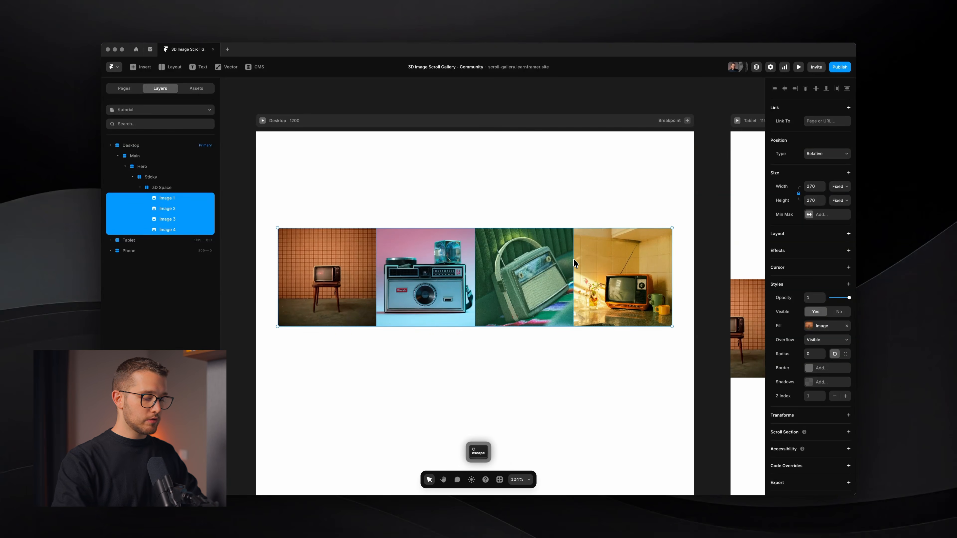
key(alt+super+Return)
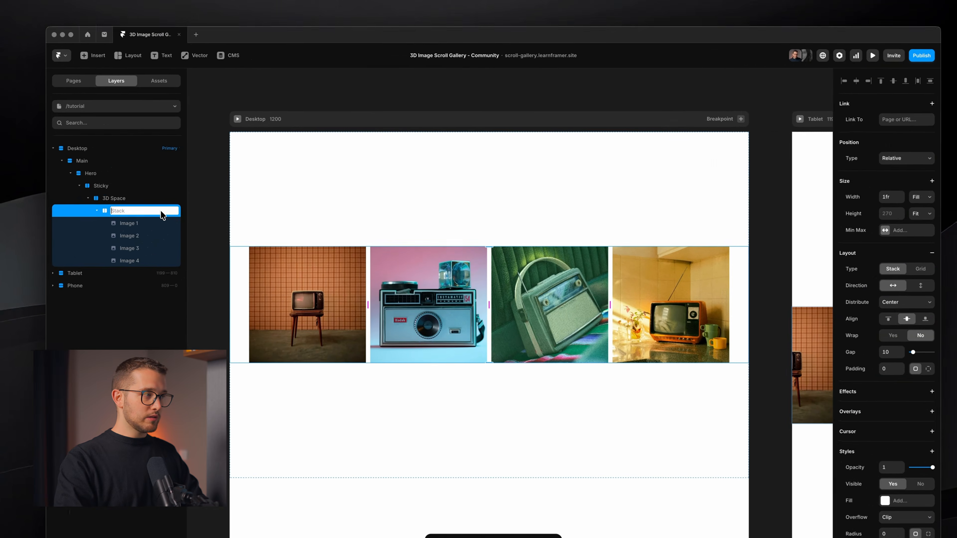
Rename the new stack around the four images as Images.
double_click(203, 200)
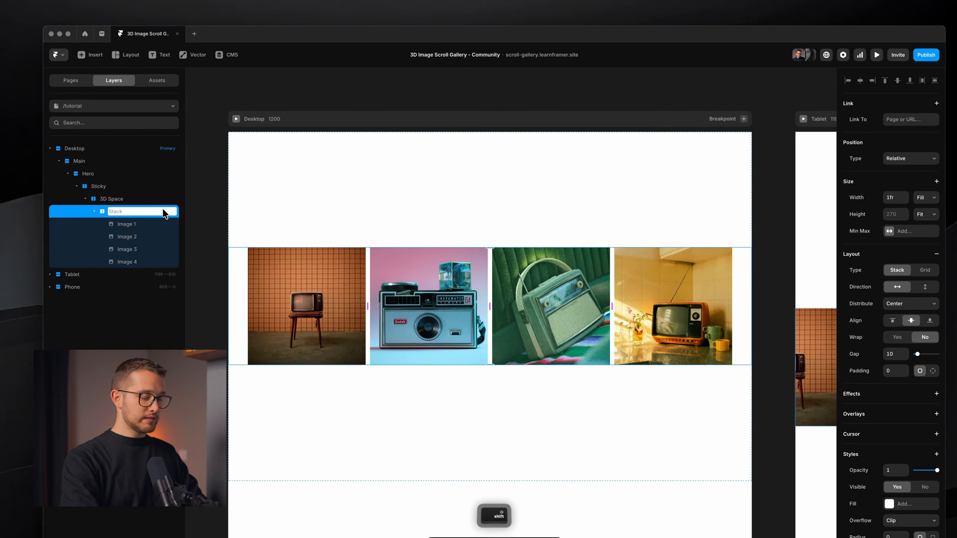
text(Images)
key(Return)
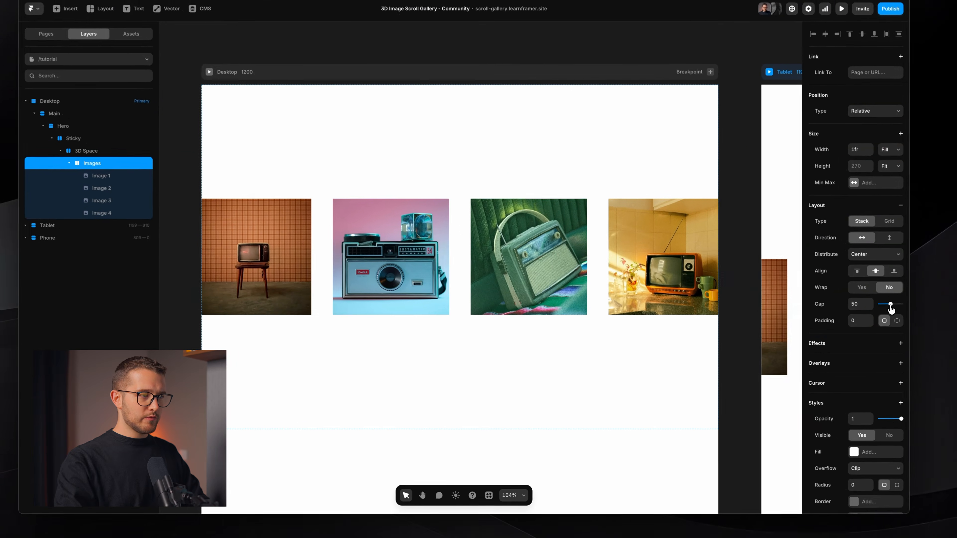
Set the Images stack's gap to 0 and its width to Fit Content.
drag(833, 317, 826, 321)
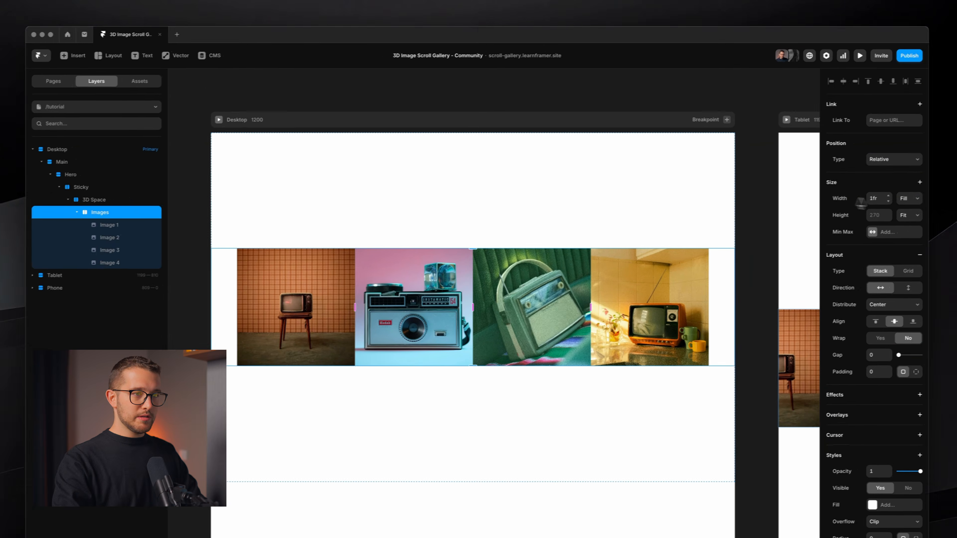
click(888, 201)
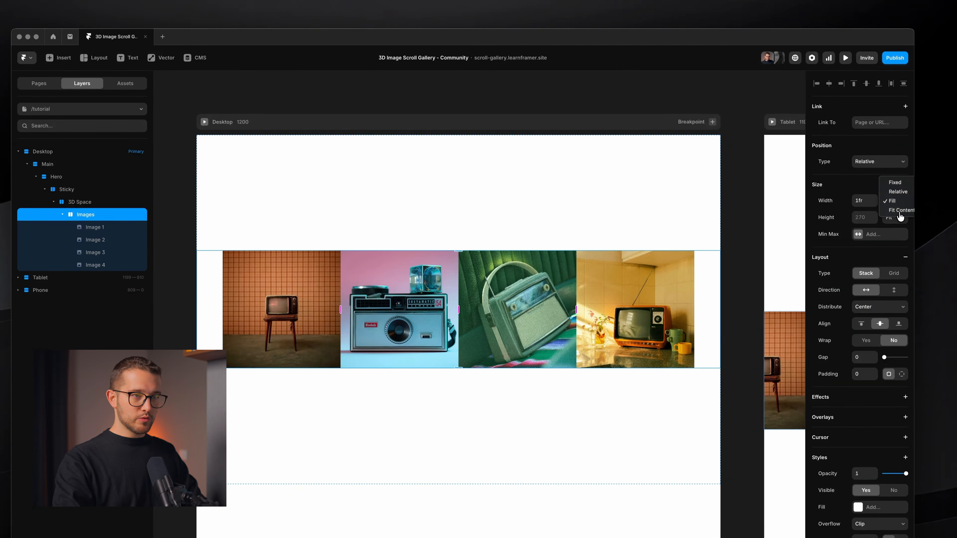
click(900, 211)
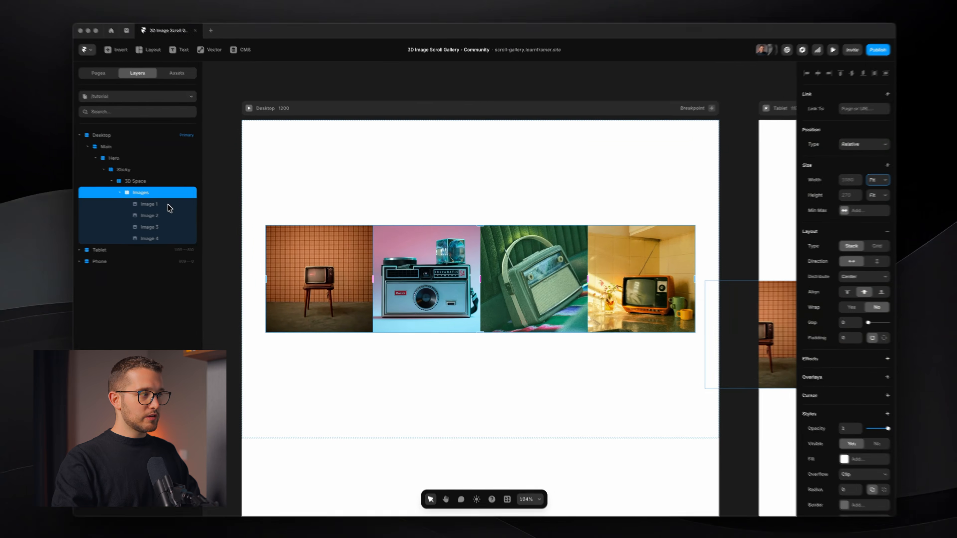
Add a 3D Rotate transform to Images 1 to 4 together and set its Y rotation to 90.
click(194, 211)
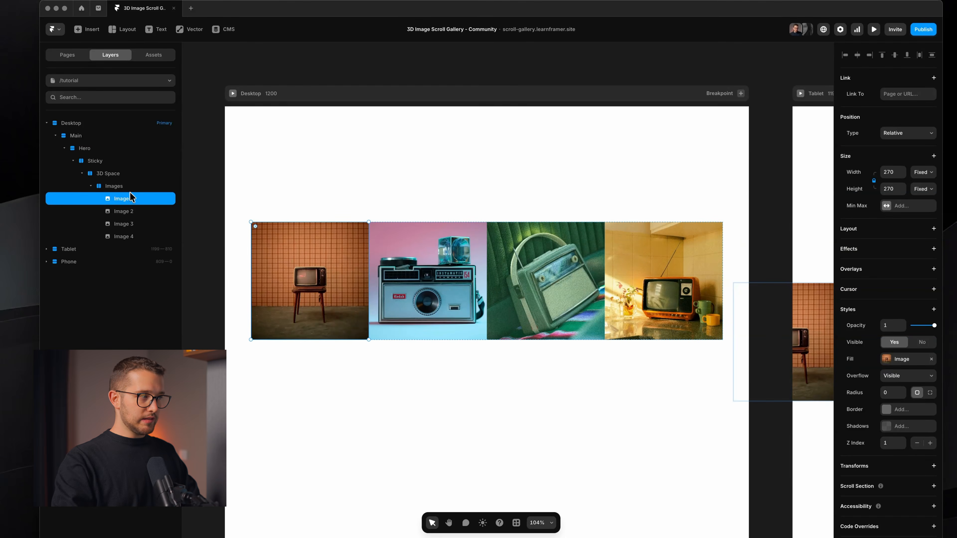
key(shift)
shift+click(130, 240)
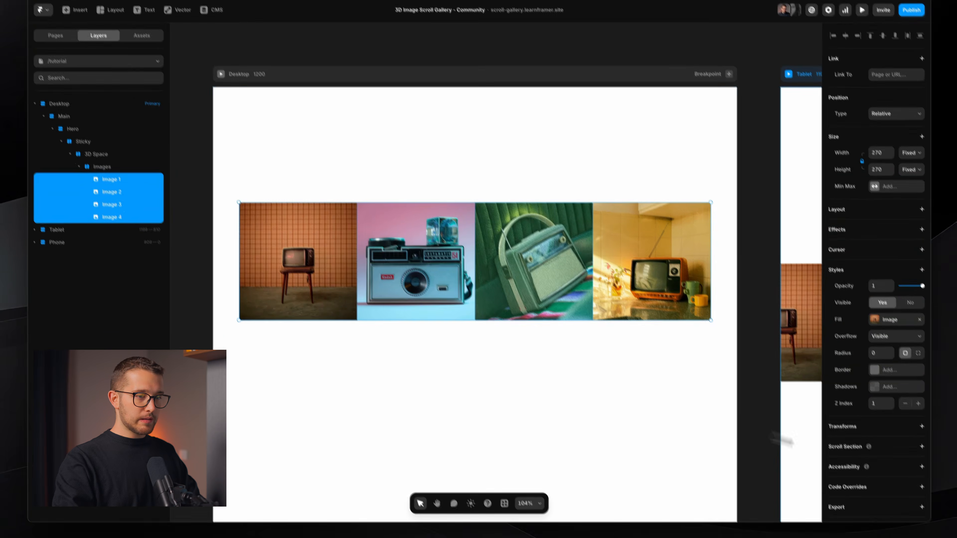
click(882, 378)
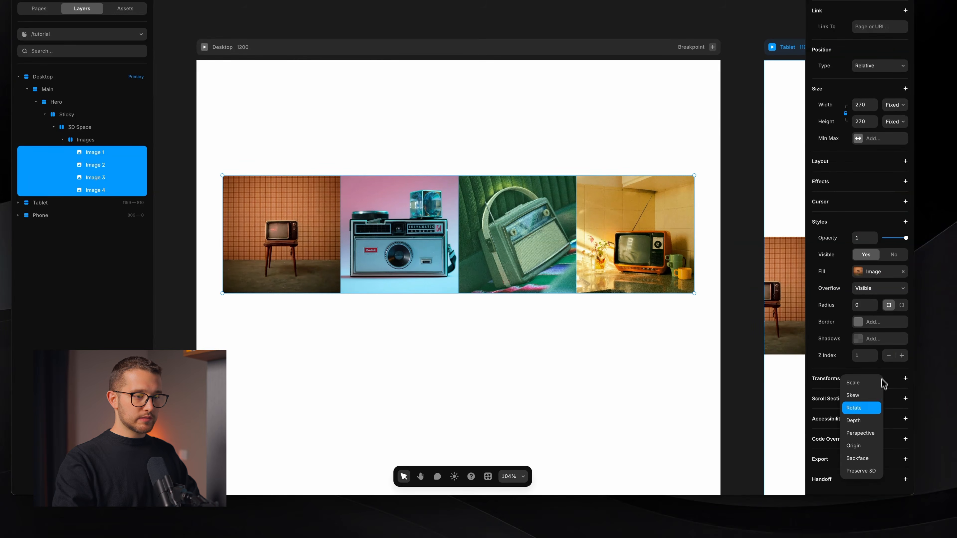
click(854, 408)
click(902, 394)
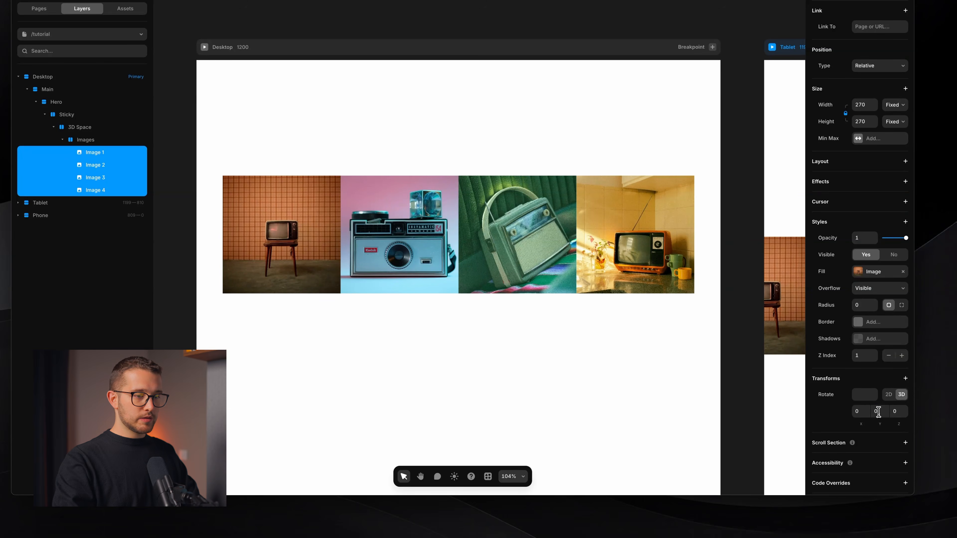
key(shift+Up)
key(shift+Up)
key(shift+Up)
key(shift+Up)
key(shift+Up)
key(shift+Up)
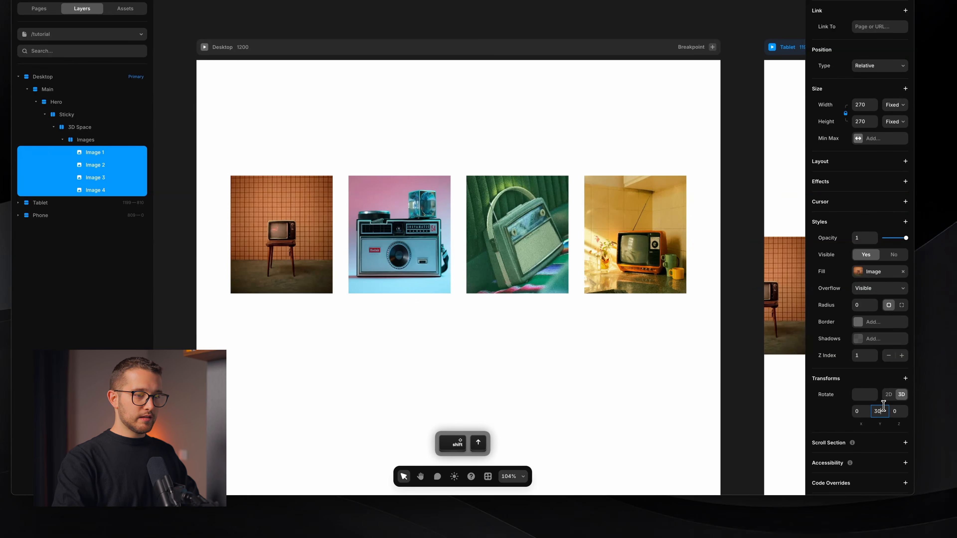
key(shift+Up)
key(shift+Up)
key(shift+Up)
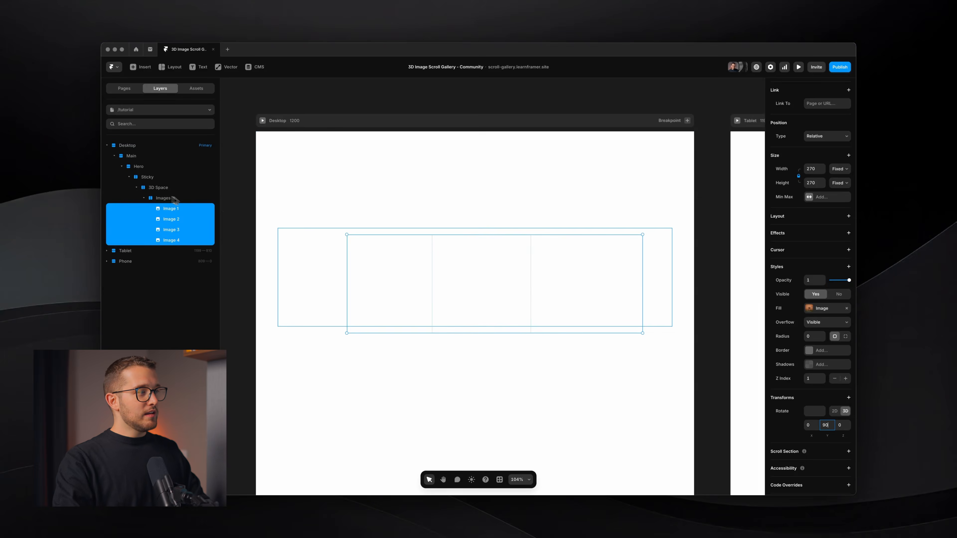
Add a 3D Rotate transform to the Images stack and set its Y rotation to 50.
click(163, 198)
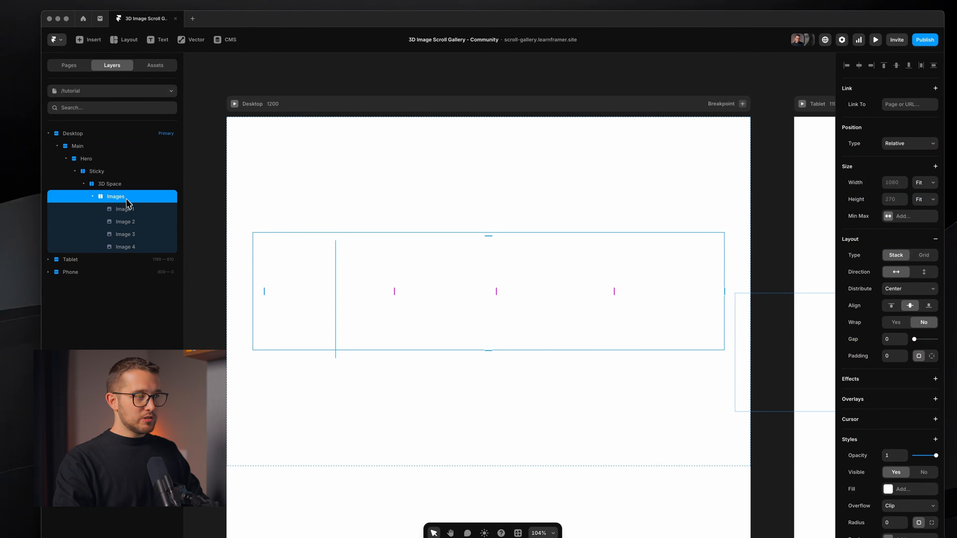
scroll(896, 452, down, 5)
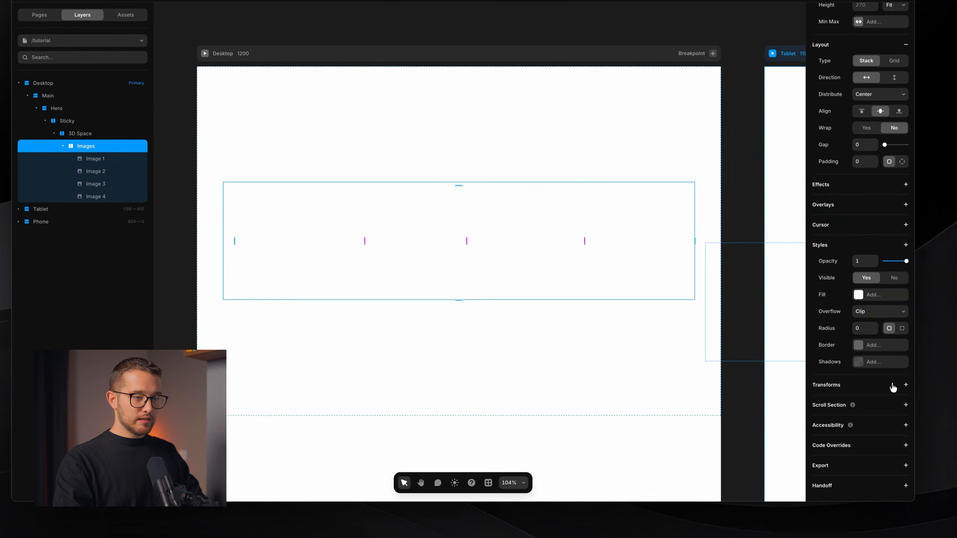
click(893, 387)
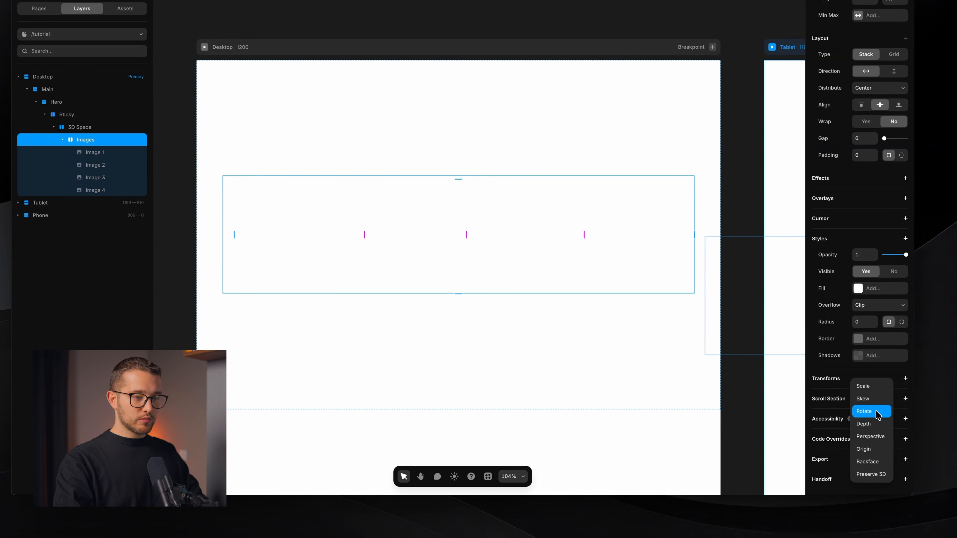
click(877, 415)
click(901, 394)
click(880, 411)
key(shift+Up)
key(shift+Up)
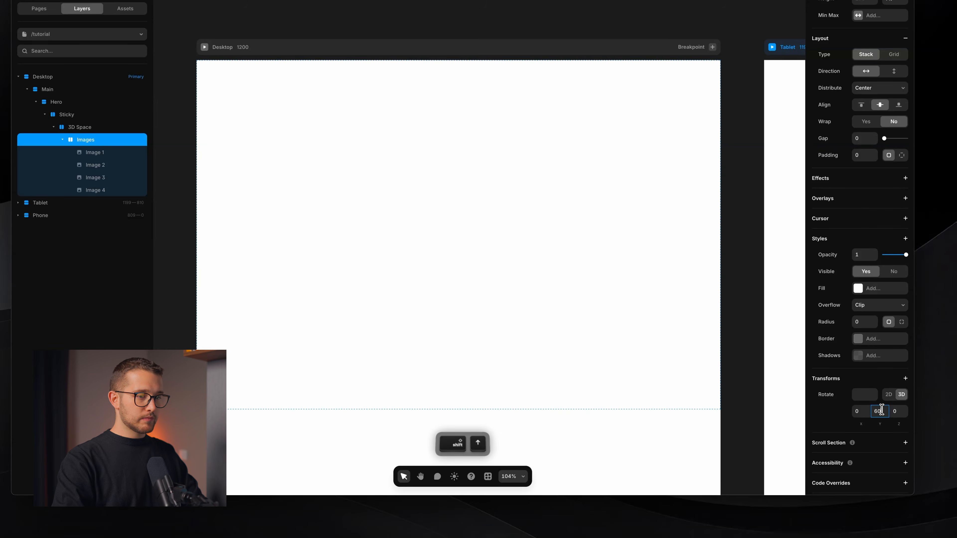
key(shift+Down)
key(shift+Down)
key(shift+Down)
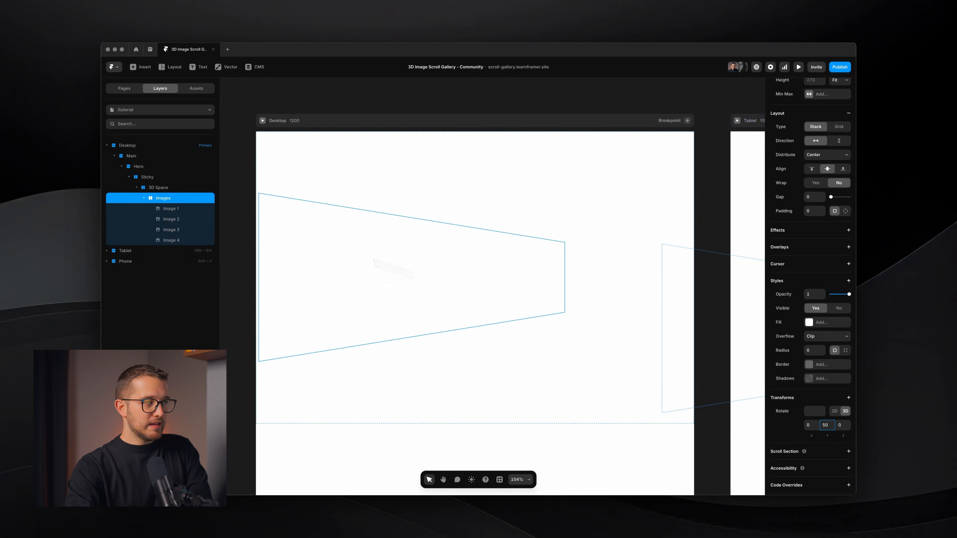
Compare the transform settings of the 3D Space frame, the Images stack and the images nested inside it.
click(158, 187)
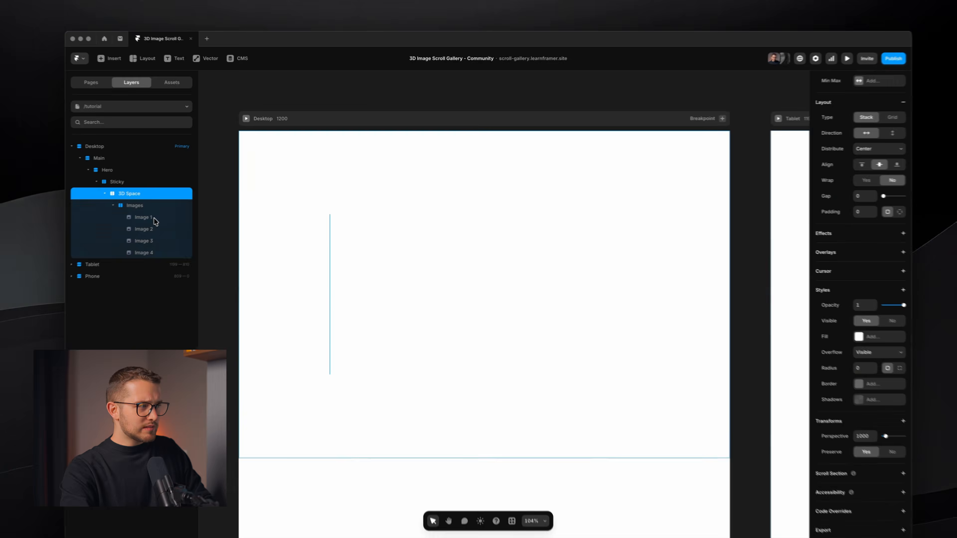
click(171, 209)
shift+click(171, 220)
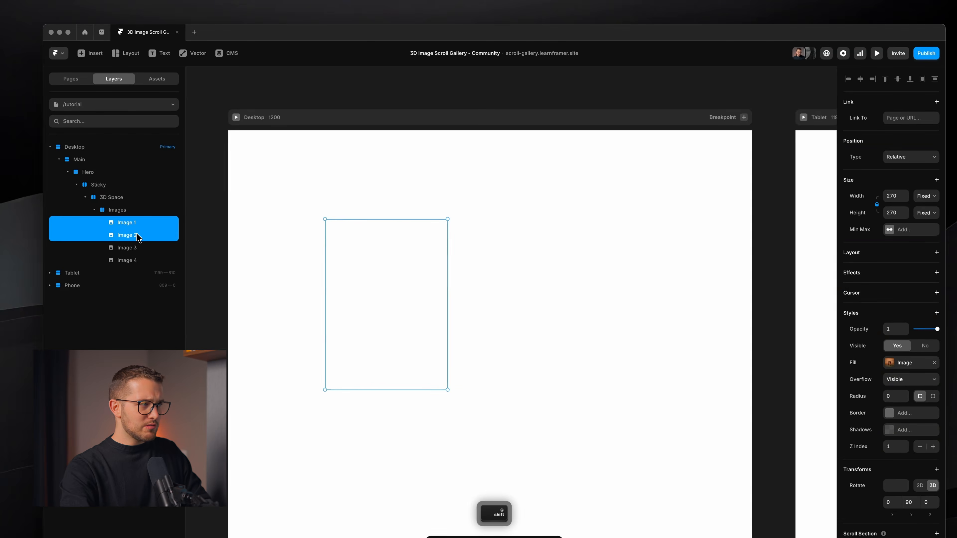
click(124, 202)
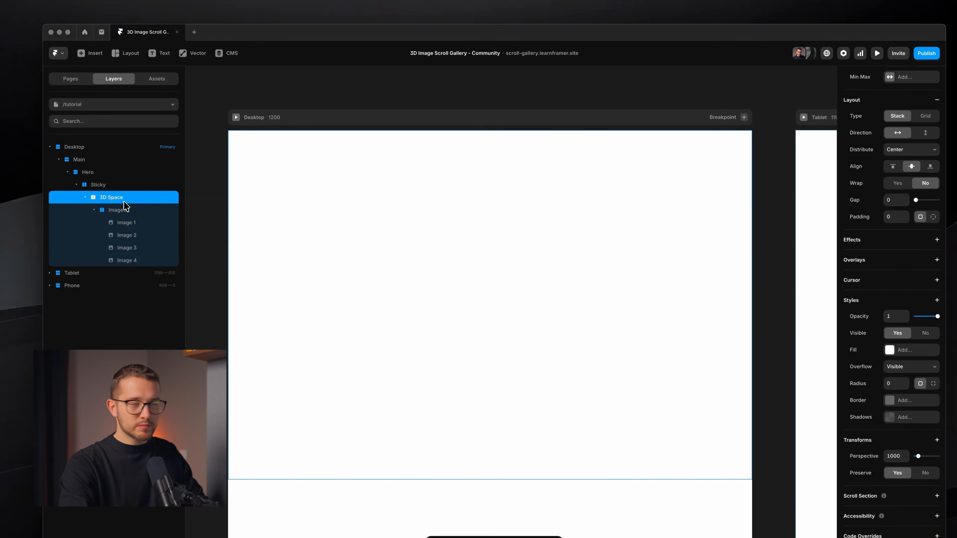
click(129, 209)
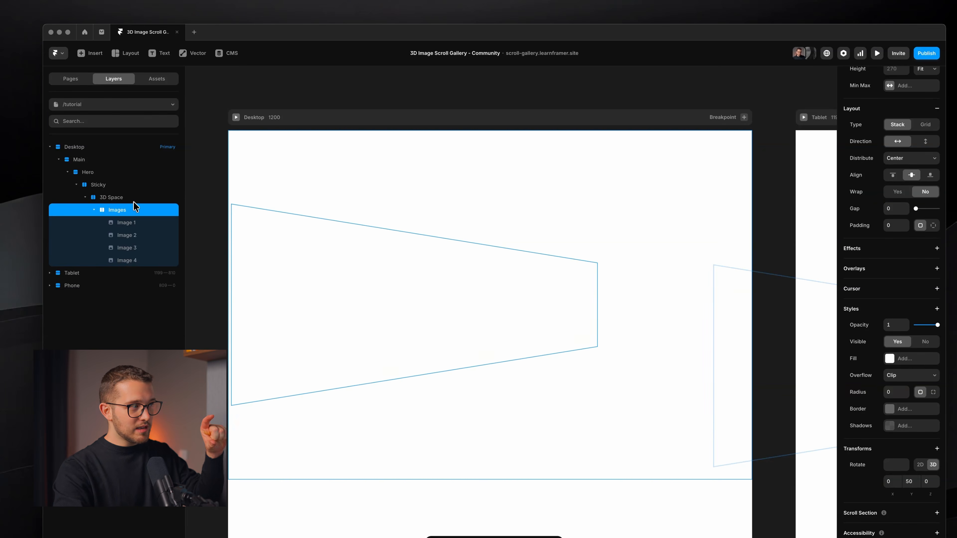
click(134, 204)
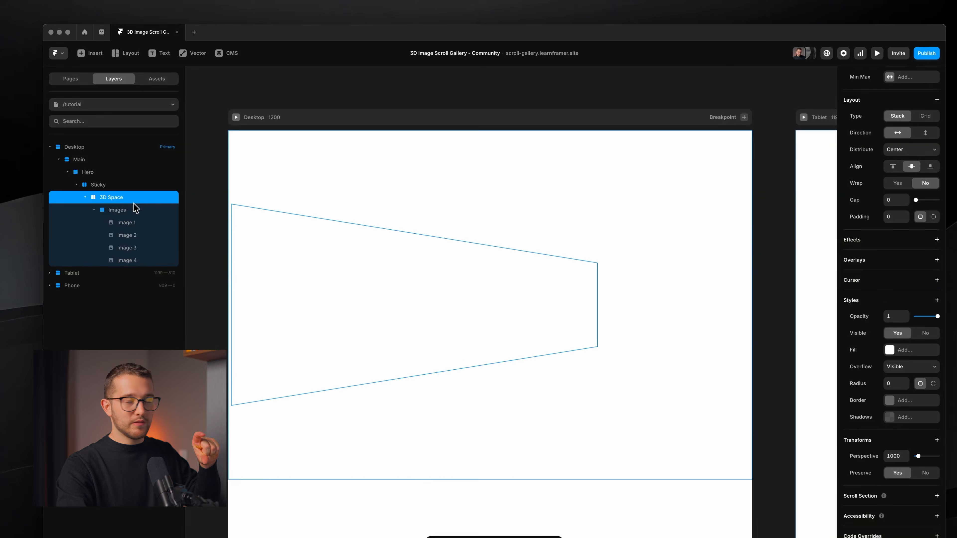
click(133, 211)
click(133, 200)
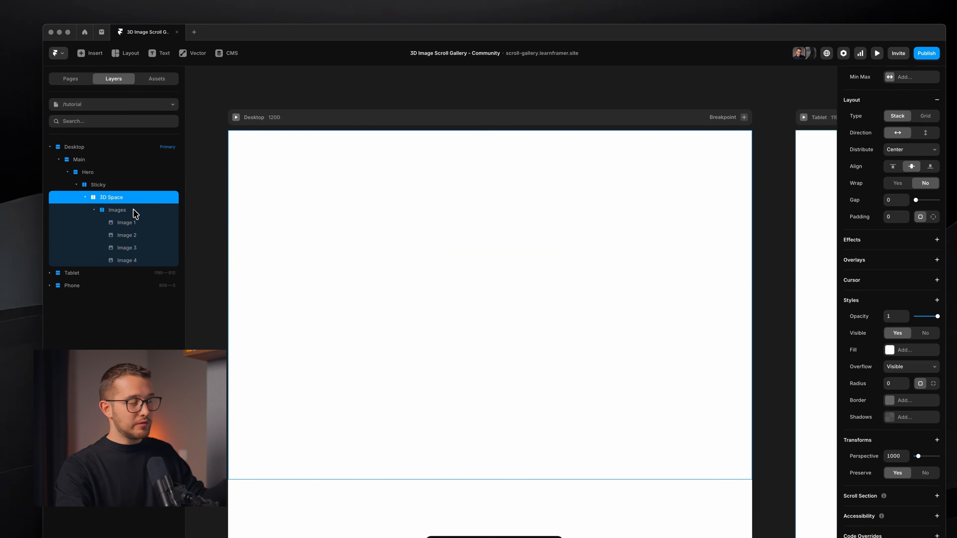
click(135, 212)
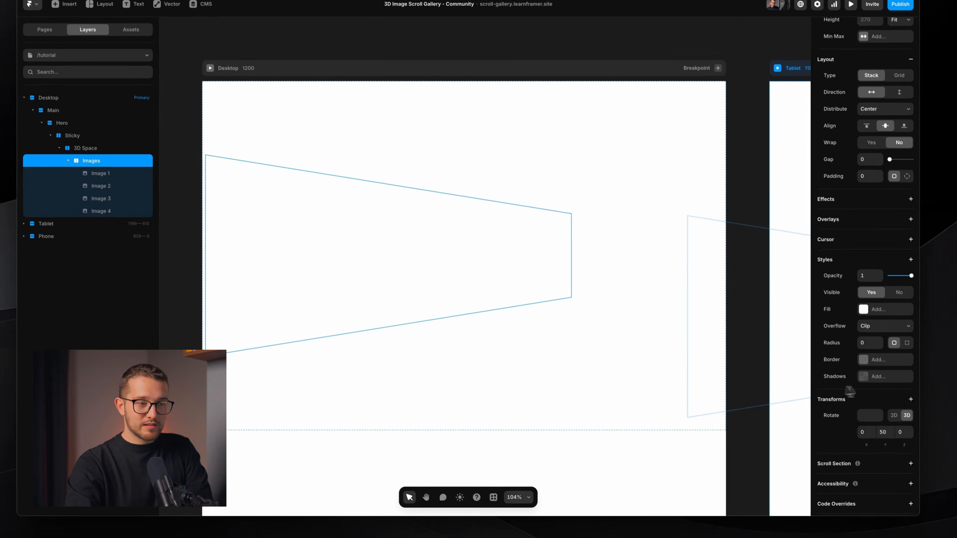
Add the Preserve 3D transform to the Images stack.
scroll(855, 385, down, 2)
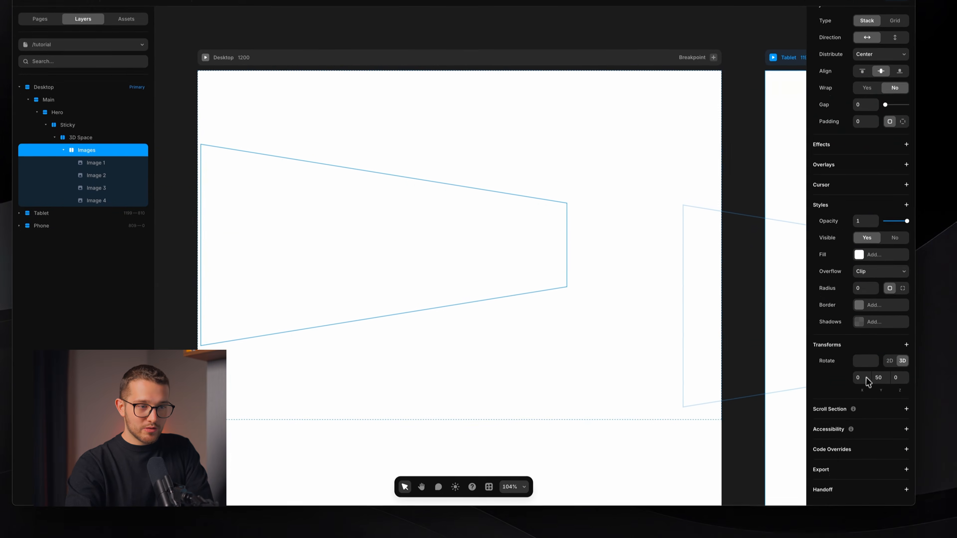
click(840, 399)
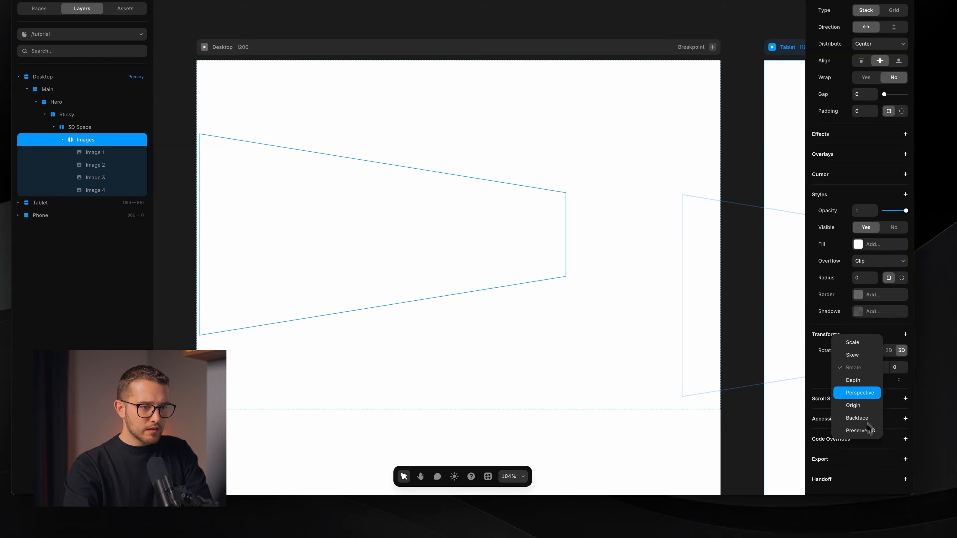
click(867, 431)
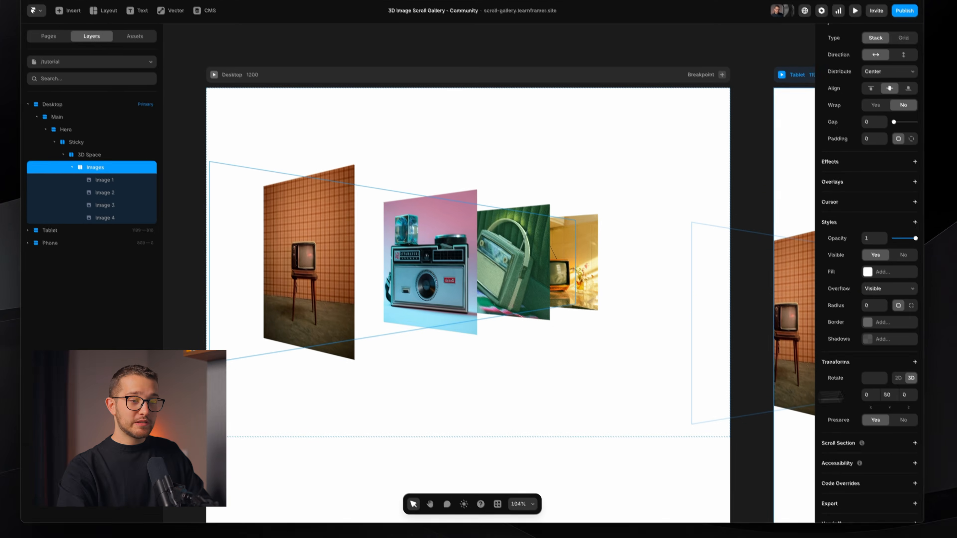
Increase the Images stack's Y rotation to 80.
click(878, 367)
key(shift+Up)
key(shift+Up)
key(shift+Up)
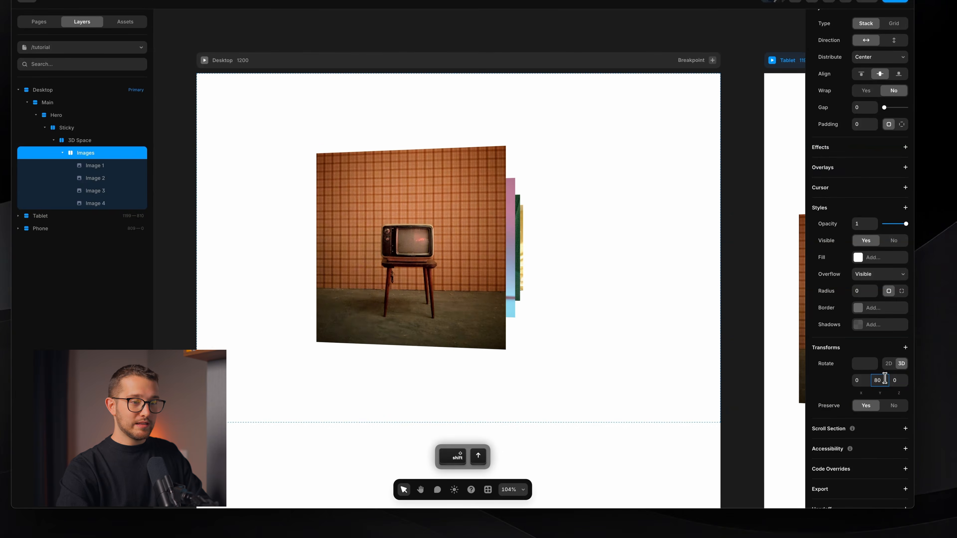
Set the Images stack's Y rotation to 90 and its X rotation to -17.
key(shift+Up)
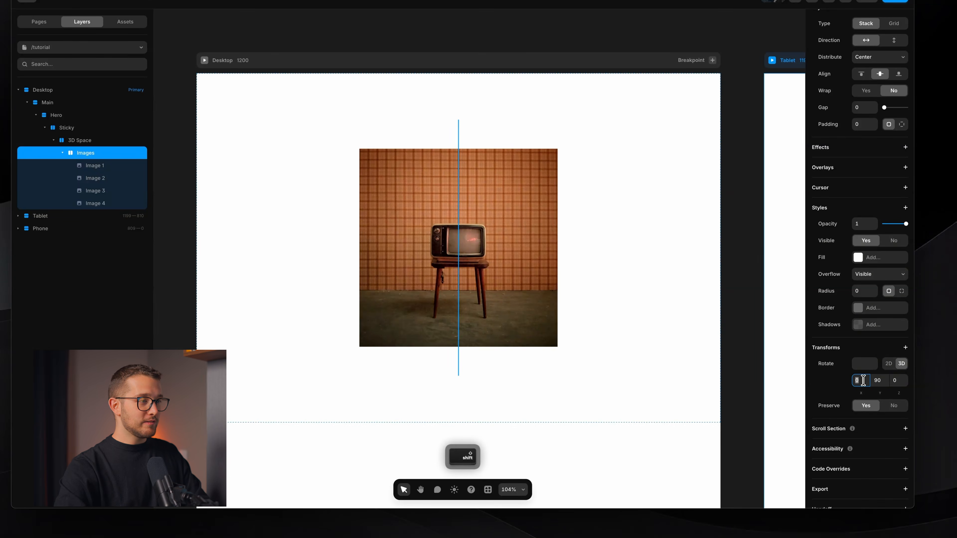
key(shift+Down)
key(shift+Down)
scroll(760, 367, up, 5)
key(super+Tab)
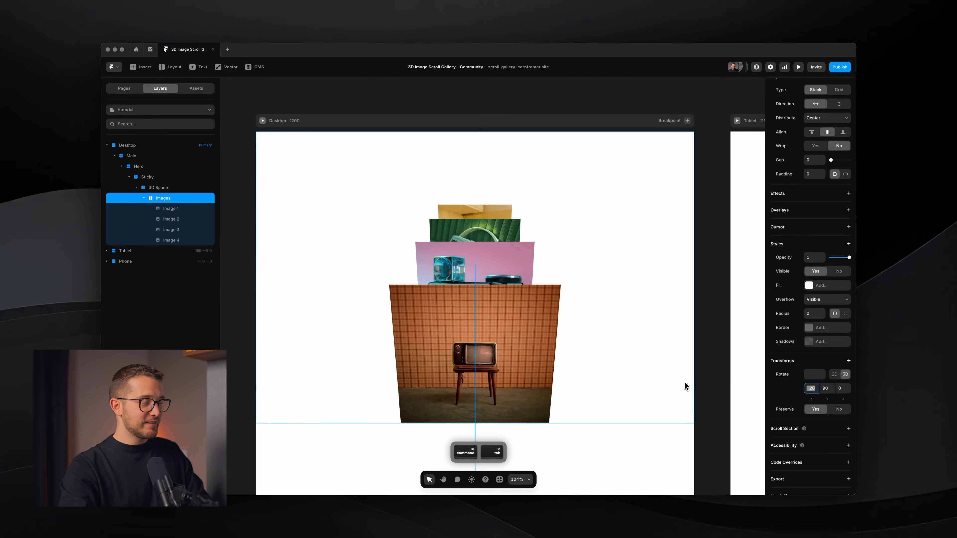
key(Up)
key(Up)
key(Up)
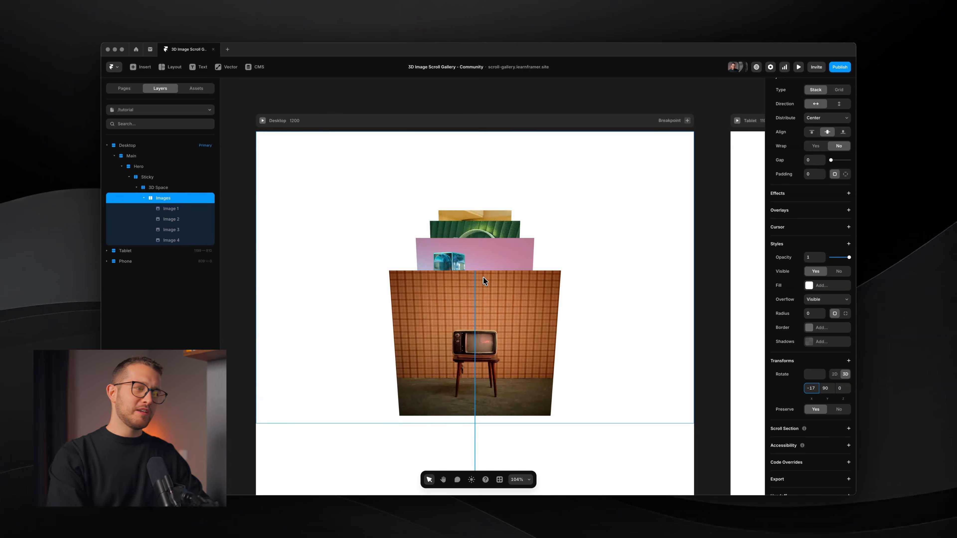
Switch to the finished gallery in the browser and scroll through it to examine how the images move.
key(super+Tab)
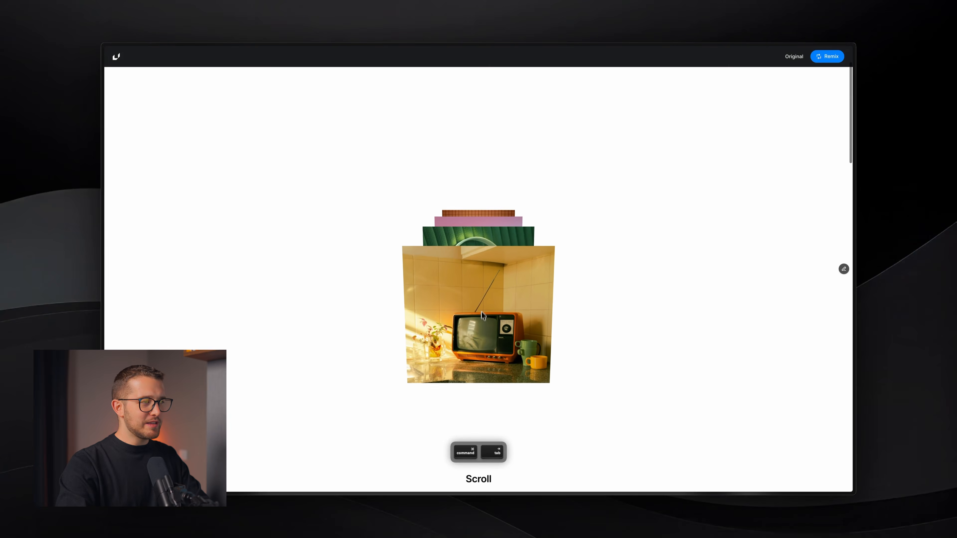
scroll(483, 329, down, 6)
scroll(483, 328, up, 8)
key(super+Tab)
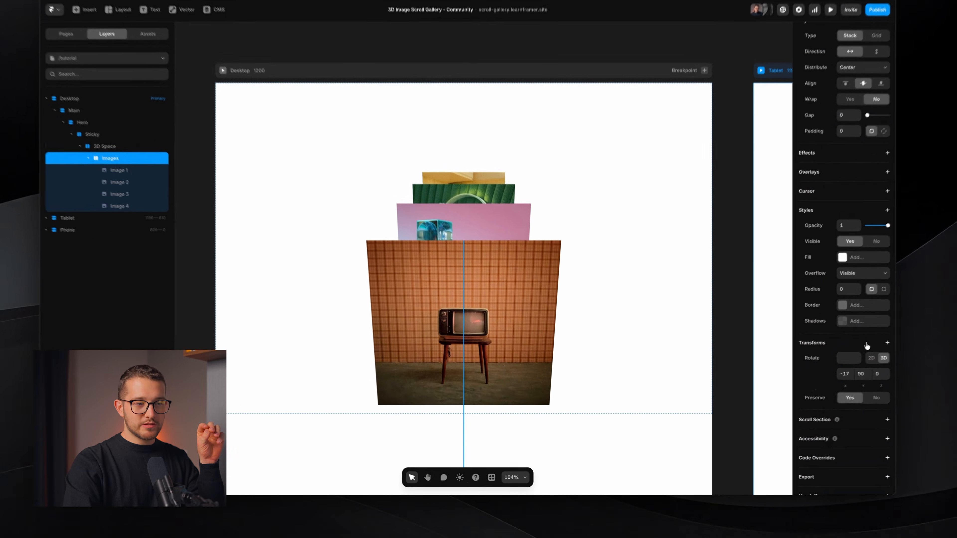
Try a Depth transform of 61 on the Images stack and remove it.
click(861, 381)
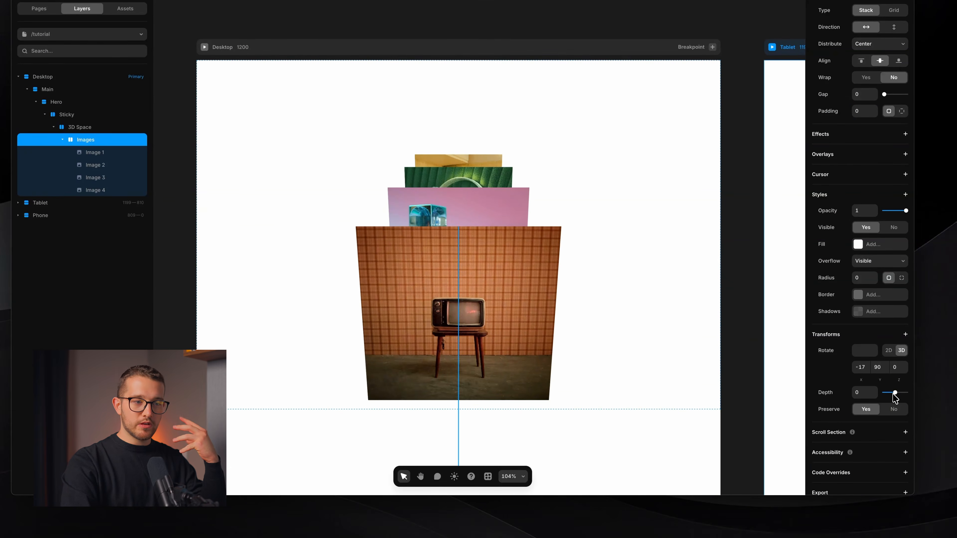
drag(895, 396, 897, 393)
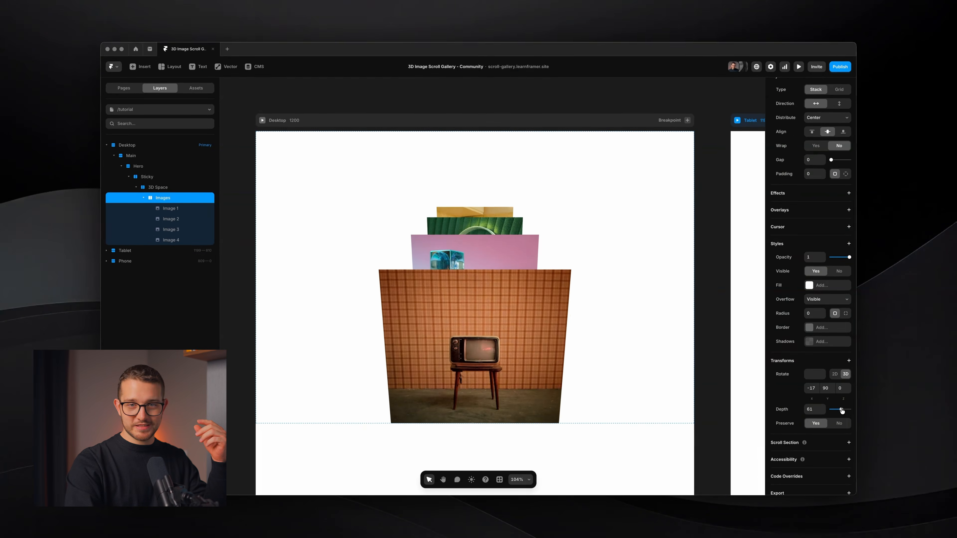
drag(842, 410, 840, 411)
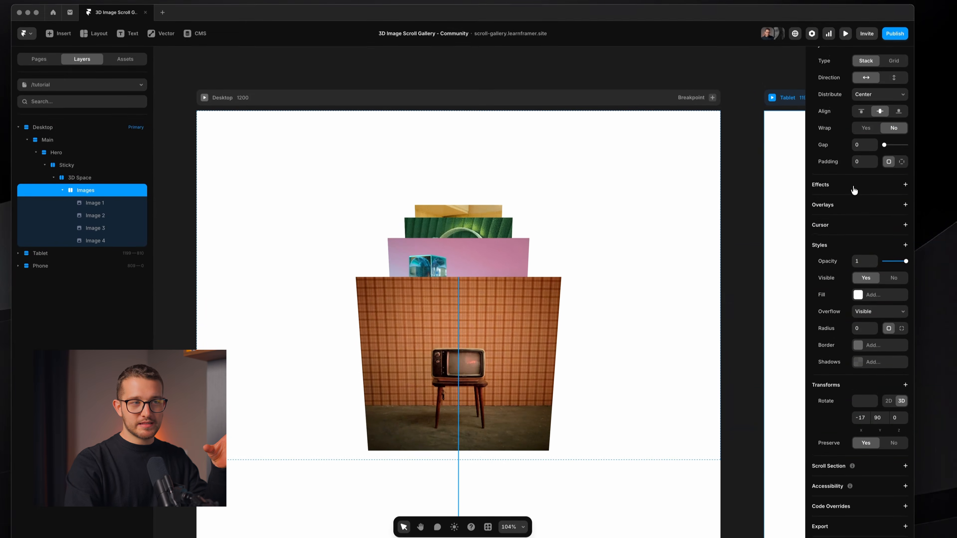
Try a Scroll Transform effect on the Images stack, open its From settings and remove the effect.
click(905, 155)
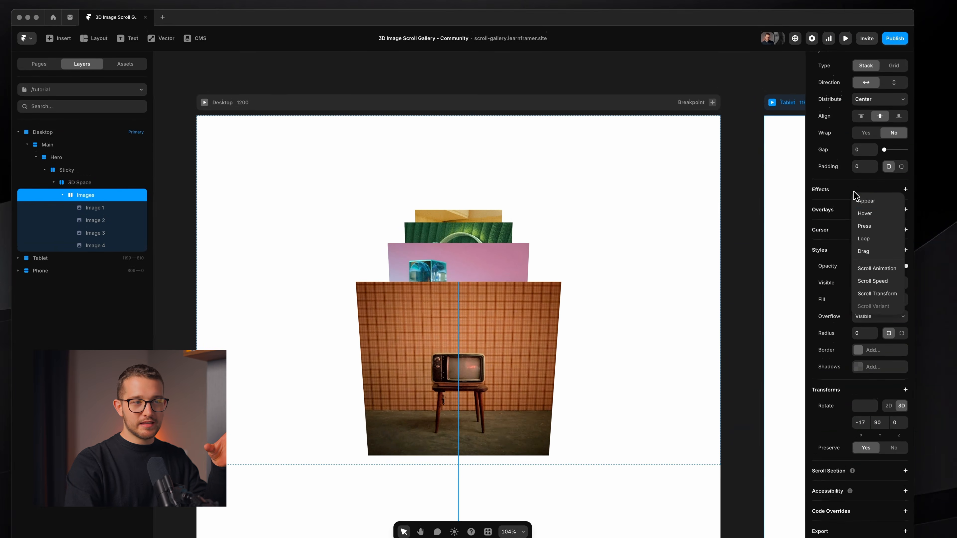
click(881, 294)
click(765, 248)
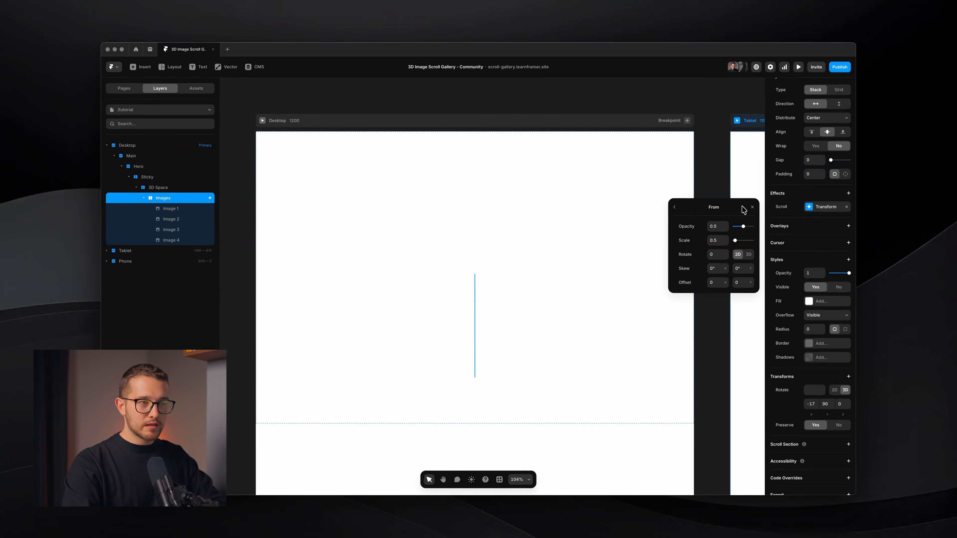
click(847, 207)
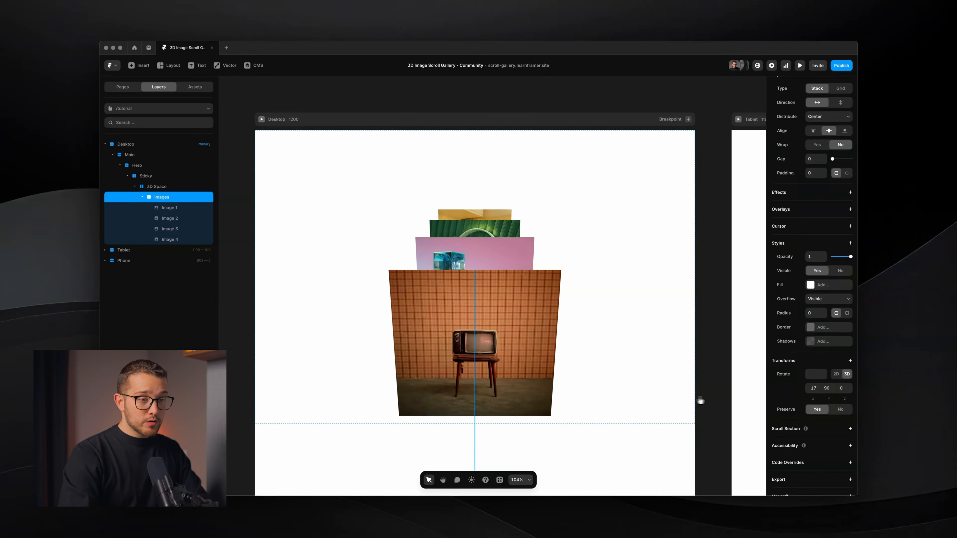
Set the Images stack's X rotation to 0.
drag(812, 388, 807, 388)
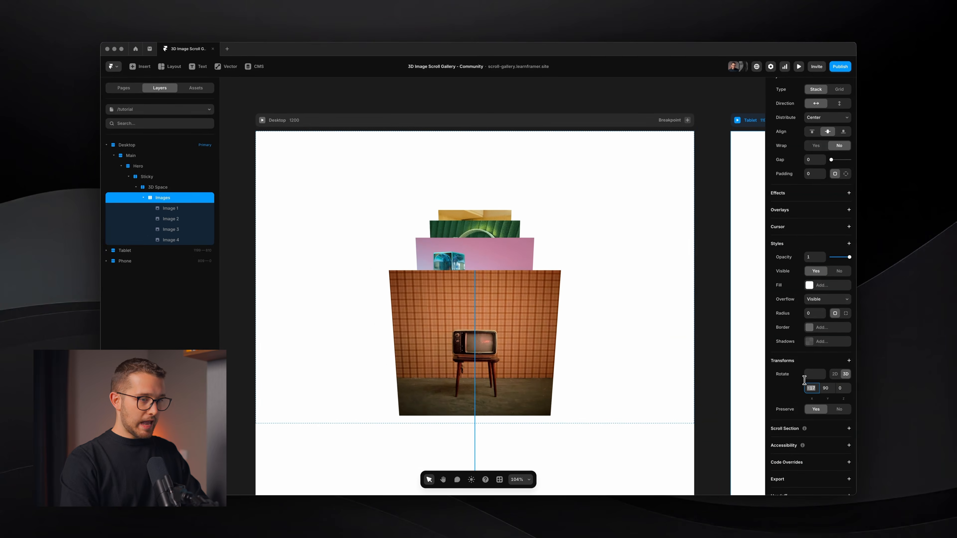
text(0)
key(Return)
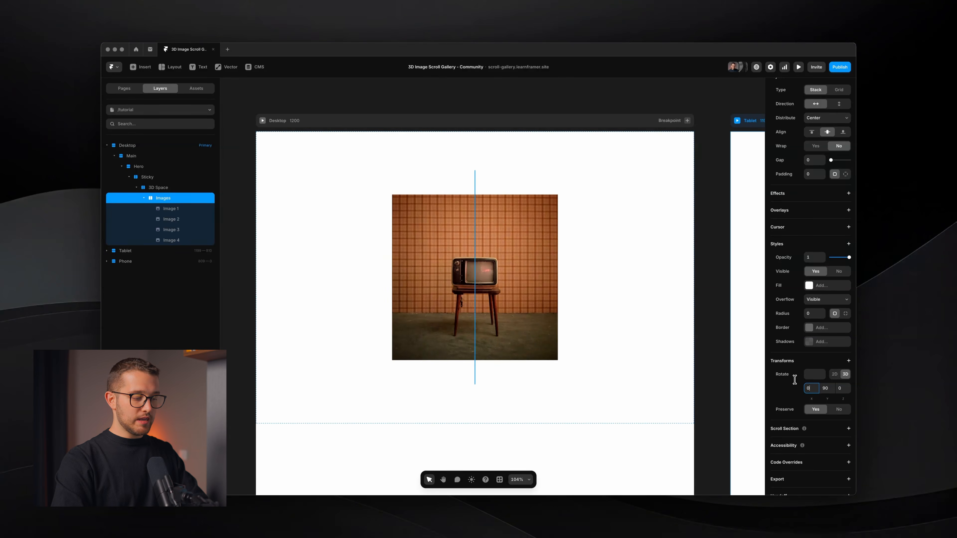
Test tilting the Images stack by varying its X rotation between 20 and -20, then return it to 0.
key(shift+Up)
key(shift+Up)
key(shift+Down)
key(shift+Down)
key(shift+Down)
key(shift+Down)
key(shift+Up)
key(shift+Down)
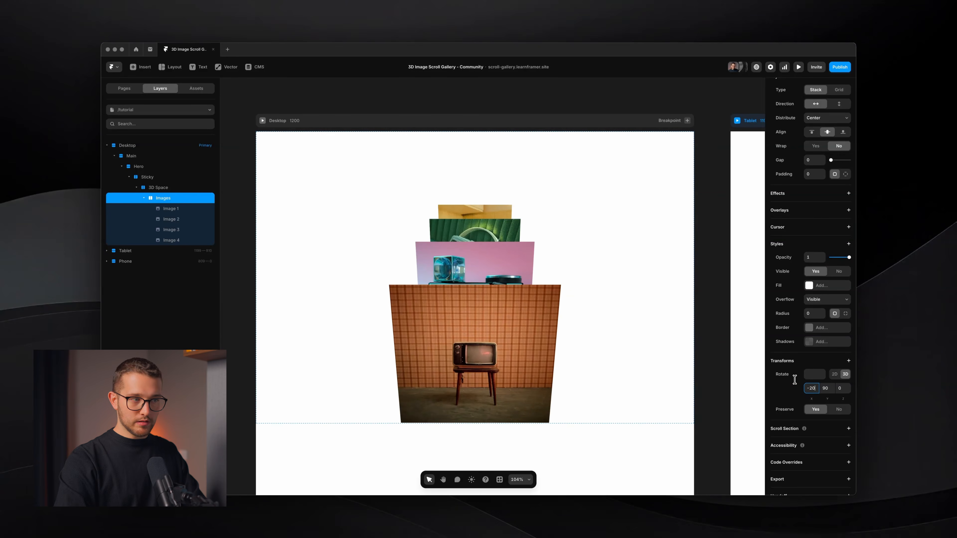
key(shift+Up)
key(shift+Up)
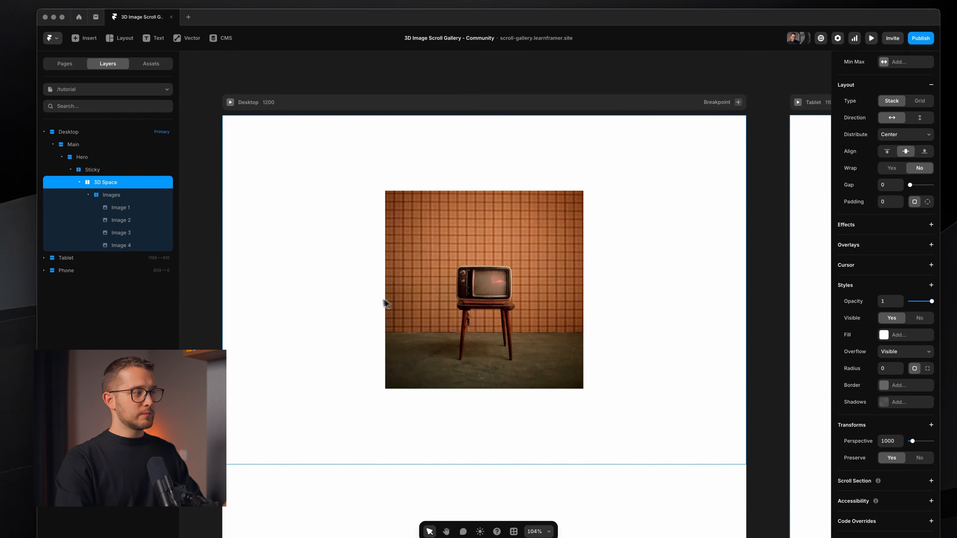
Wrap the Images stack in a new parent stack inside the 3D Space frame.
click(130, 196)
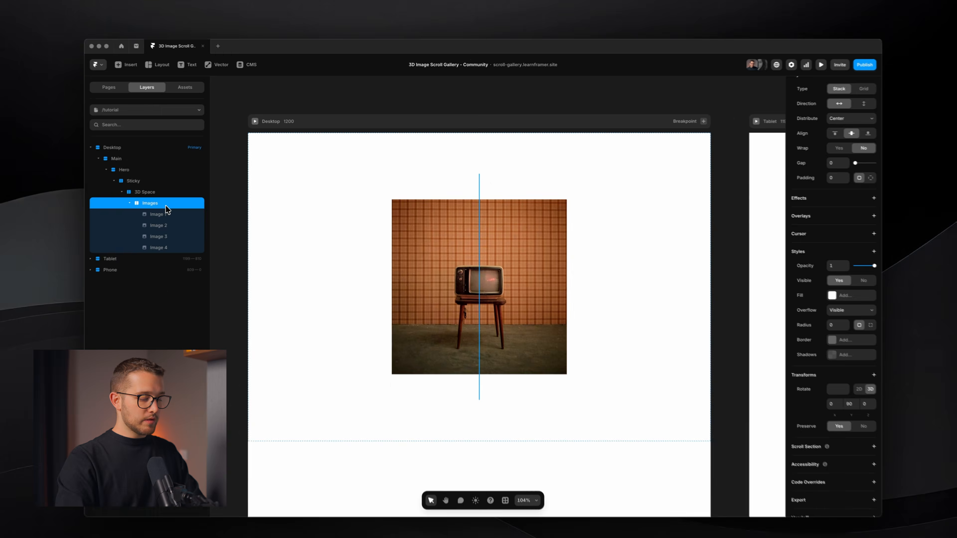
key(alt+super)
key(alt+super+Return)
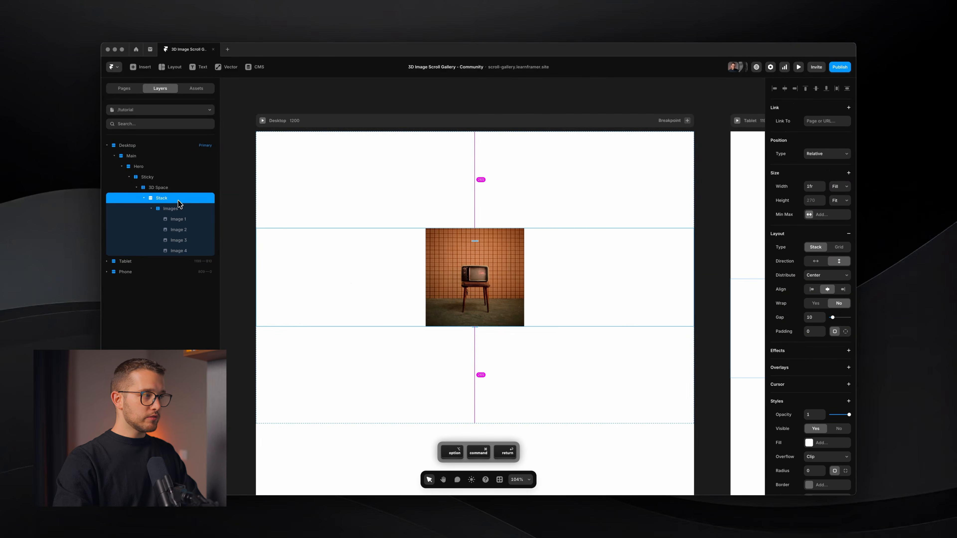
click(179, 209)
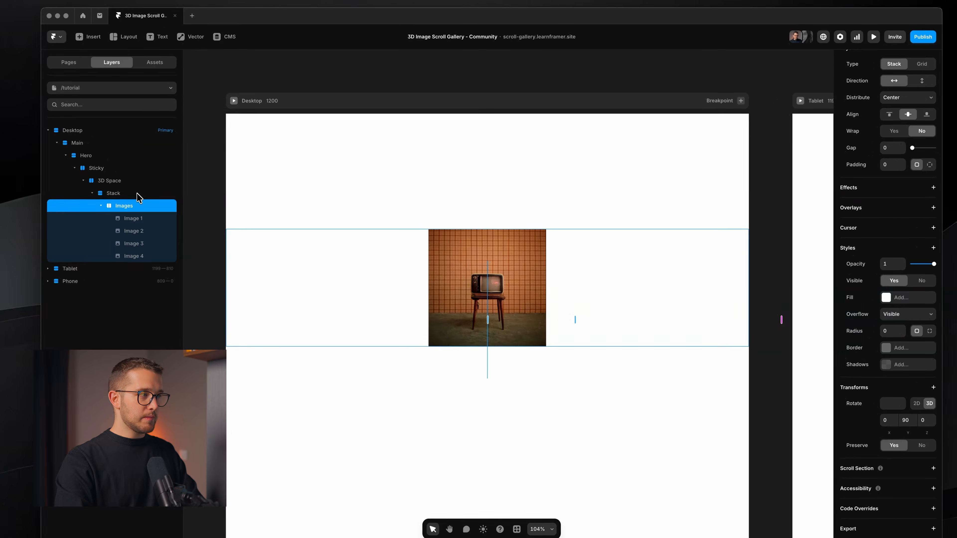
Add the Preserve 3D transform to the new stack surrounding Images.
click(137, 193)
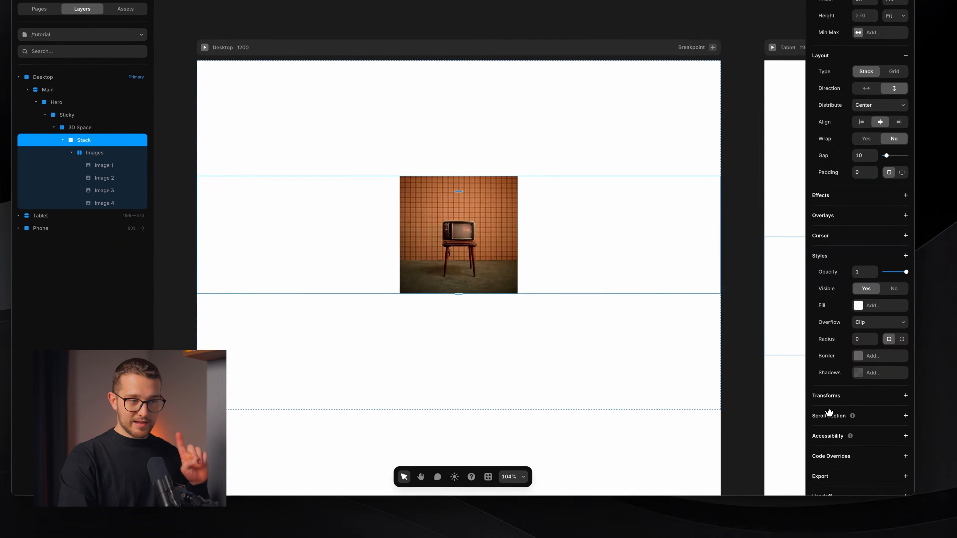
scroll(828, 411, down, 1)
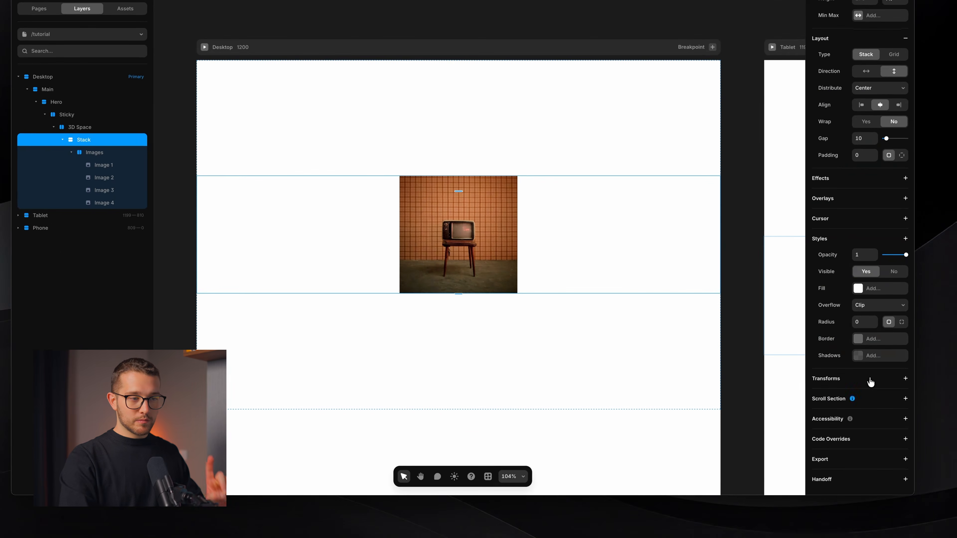
click(870, 381)
click(863, 476)
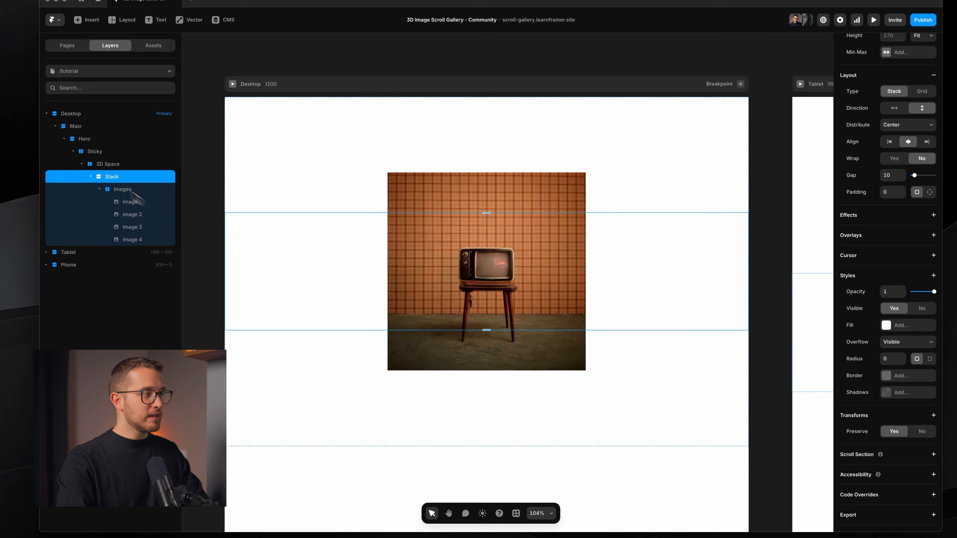
Rename the new parent stack as Images Wrap and set its width to Fit Content.
double_click(126, 178)
text(Images Wrap)
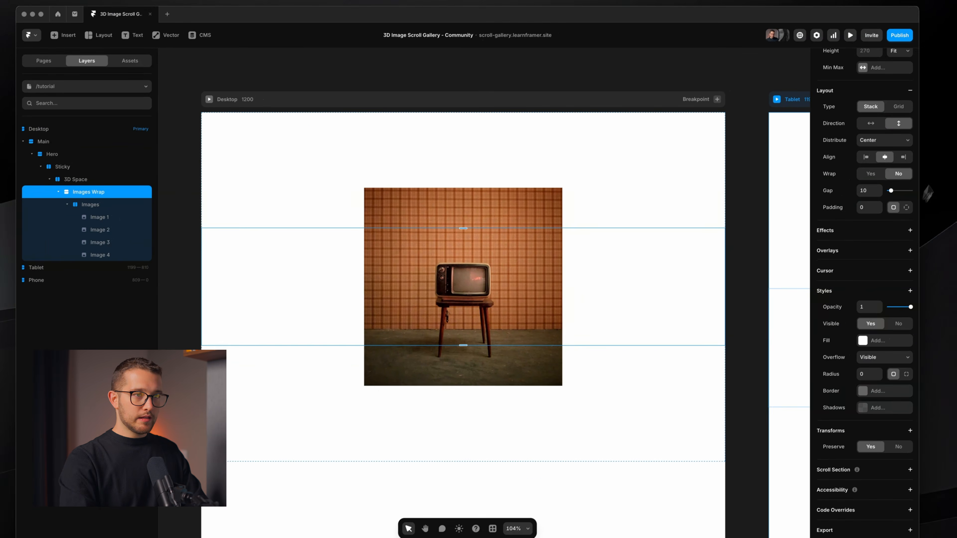
scroll(919, 157, up, 4)
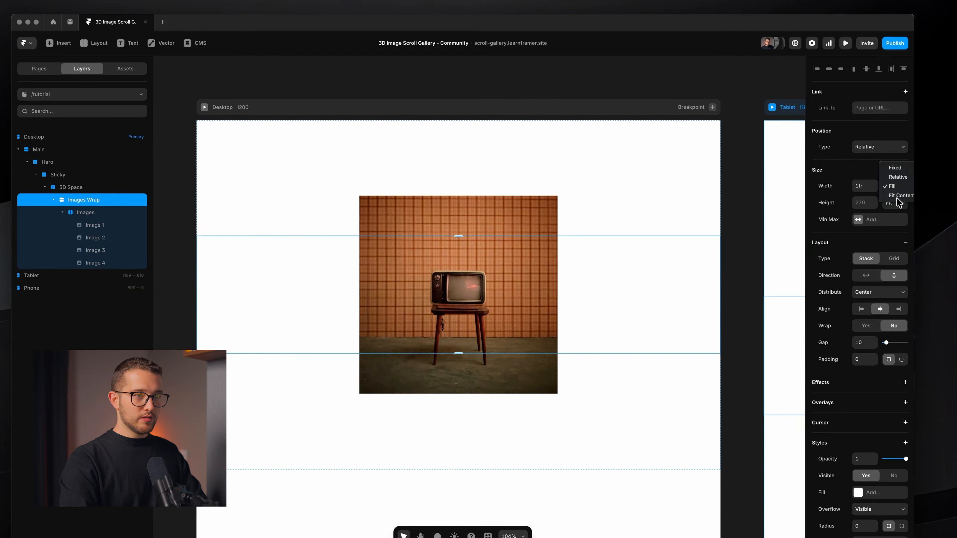
click(900, 196)
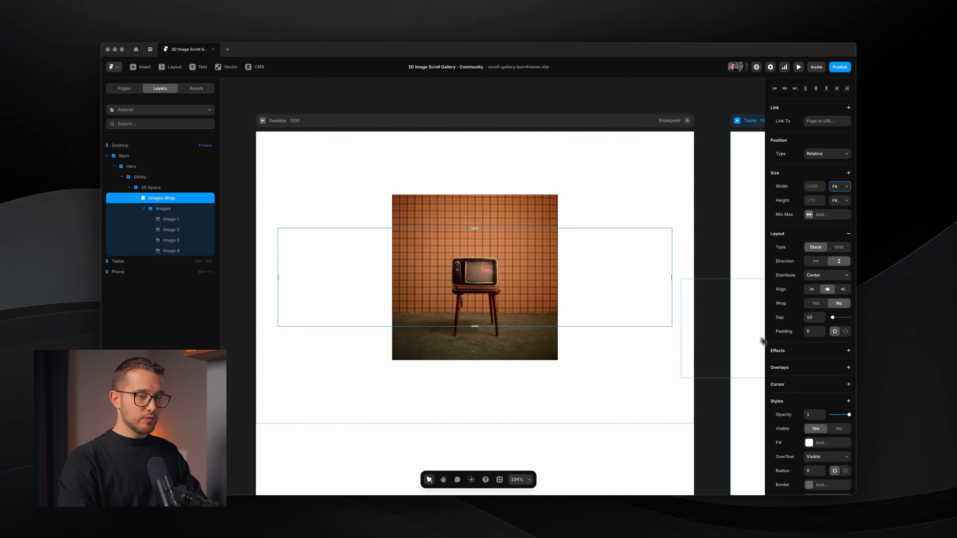
Add a Rotate transform to the Images Wrap stack in 3D mode.
scroll(825, 339, down, 5)
click(848, 391)
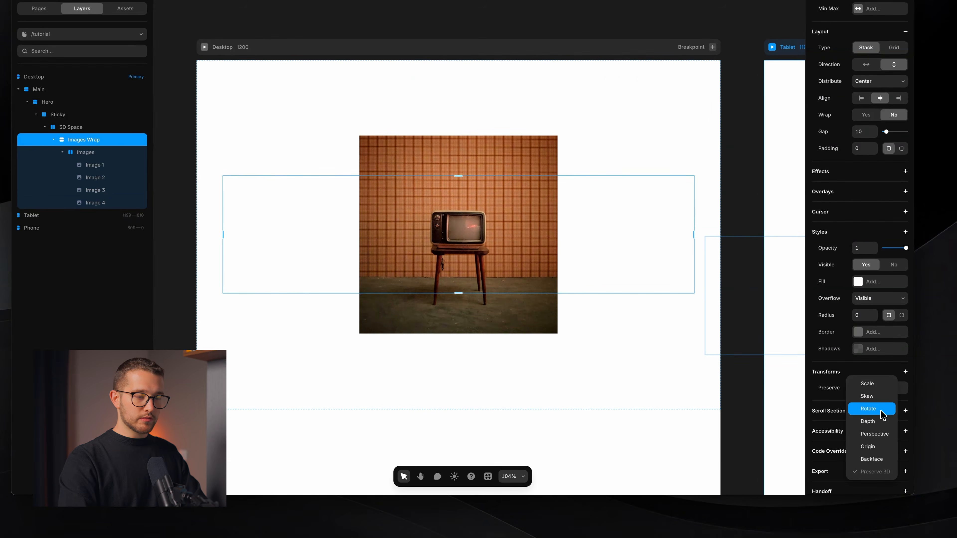
click(878, 409)
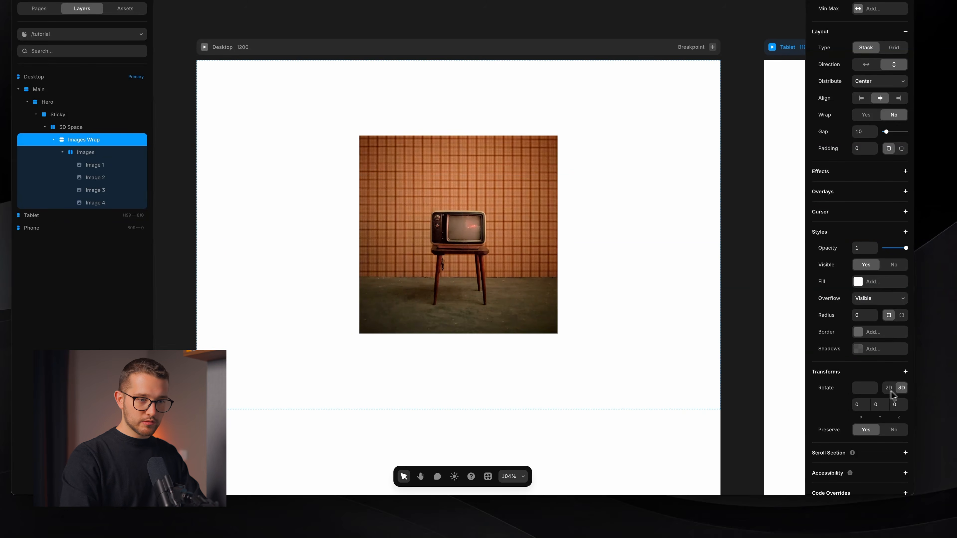
Try different Y rotations on the Images Wrap stack and set it to -90.
key(shift)
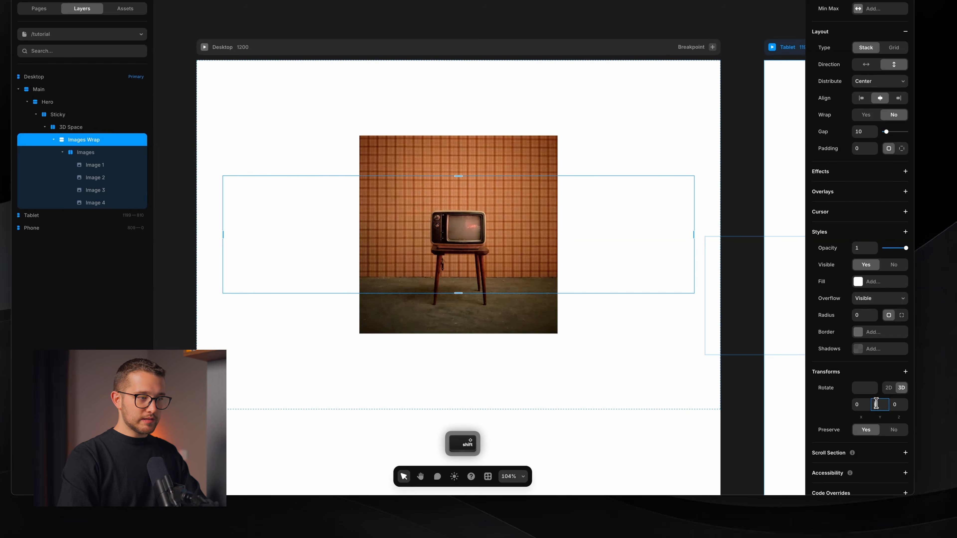
key(shift+Up)
key(shift+Down)
key(shift+Down)
key(shift+Down)
key(shift+Down)
key(shift+Down)
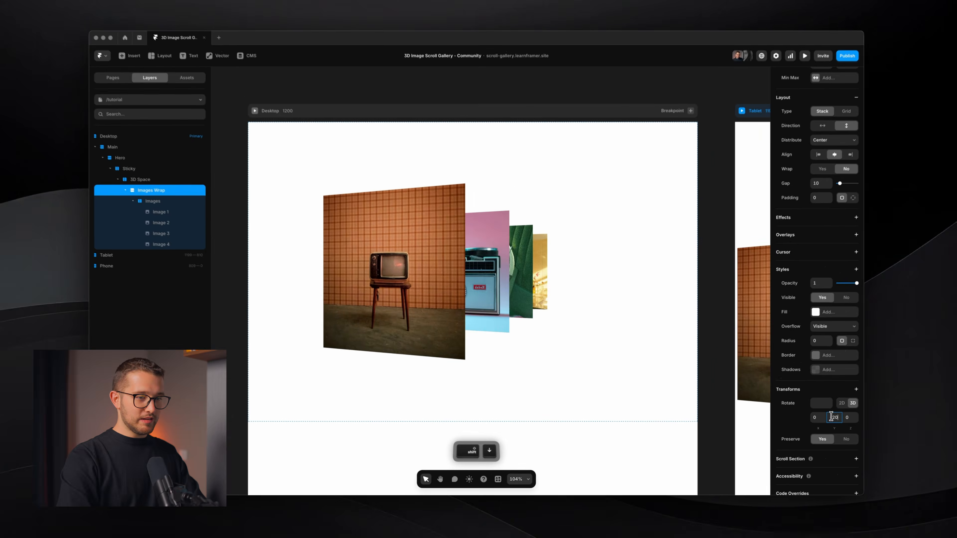
key(shift+Up)
key(shift+Up)
key(shift+Up)
key(shift+Up)
key(shift+Down)
key(shift+Down)
key(shift+Down)
key(shift+Down)
key(shift+Down)
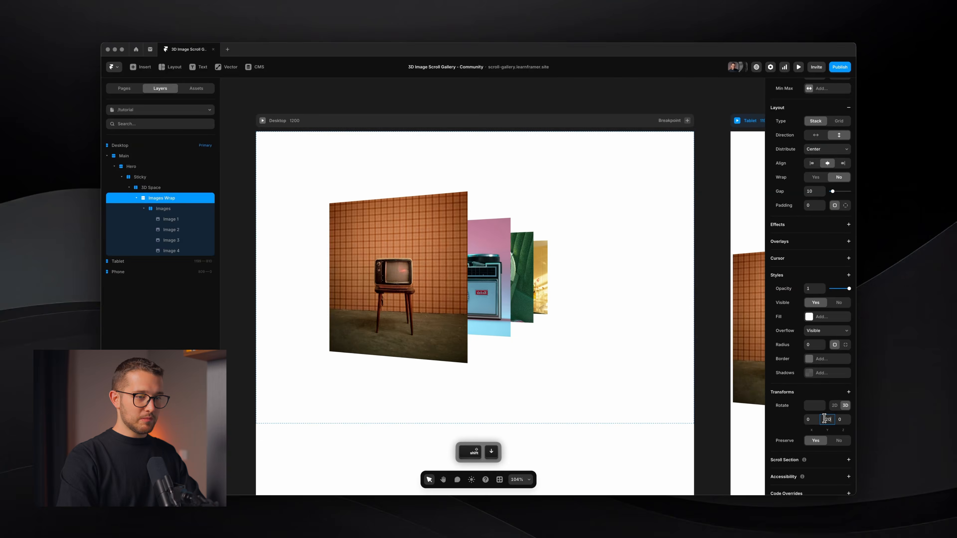
key(shift+Down)
key(shift+Down)
key(shift+Down)
key(shift+Down)
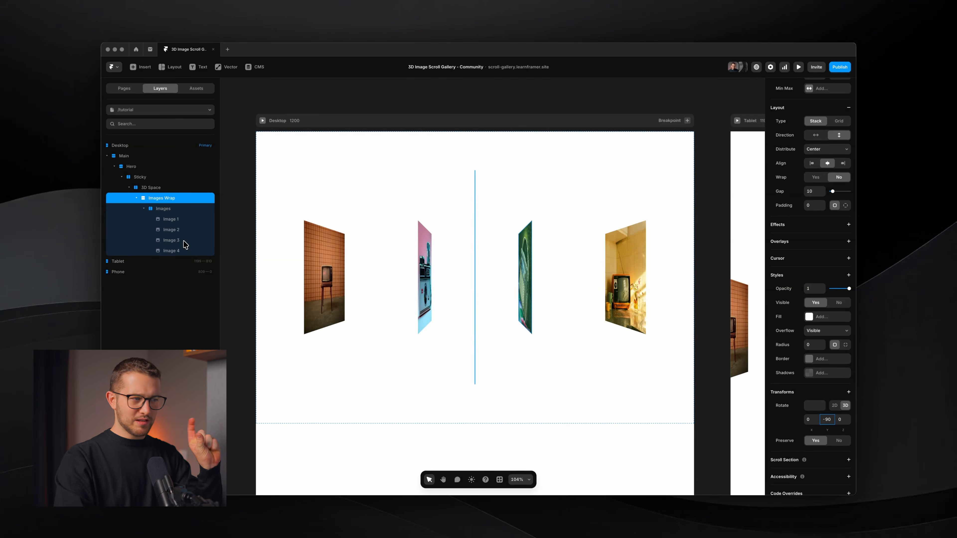
Add a Scroll Transform effect to the Images stack nested inside Images Wrap.
click(167, 209)
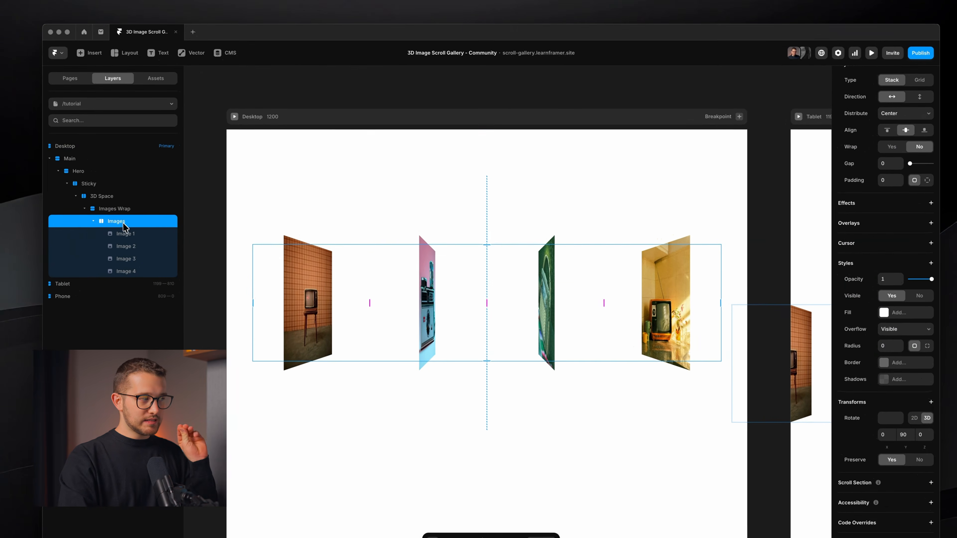
click(878, 200)
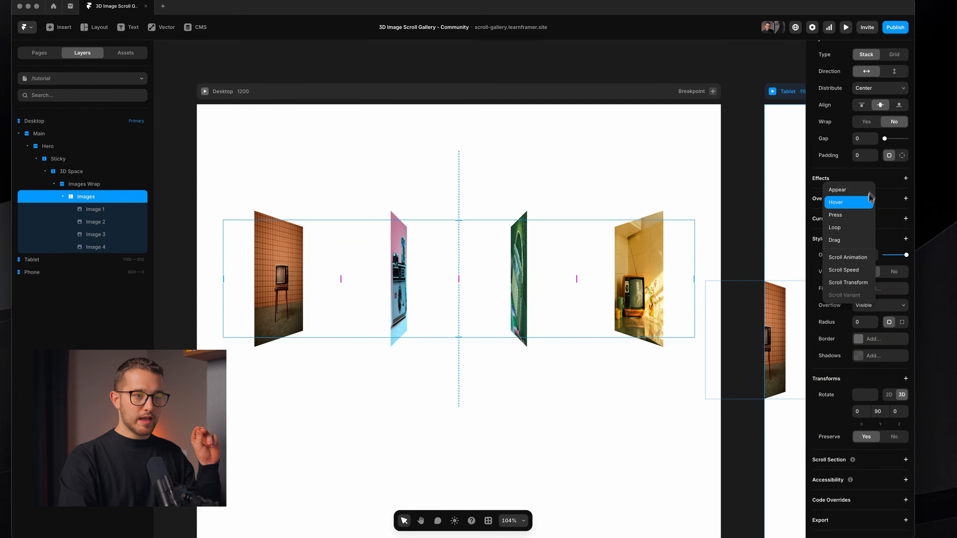
click(861, 273)
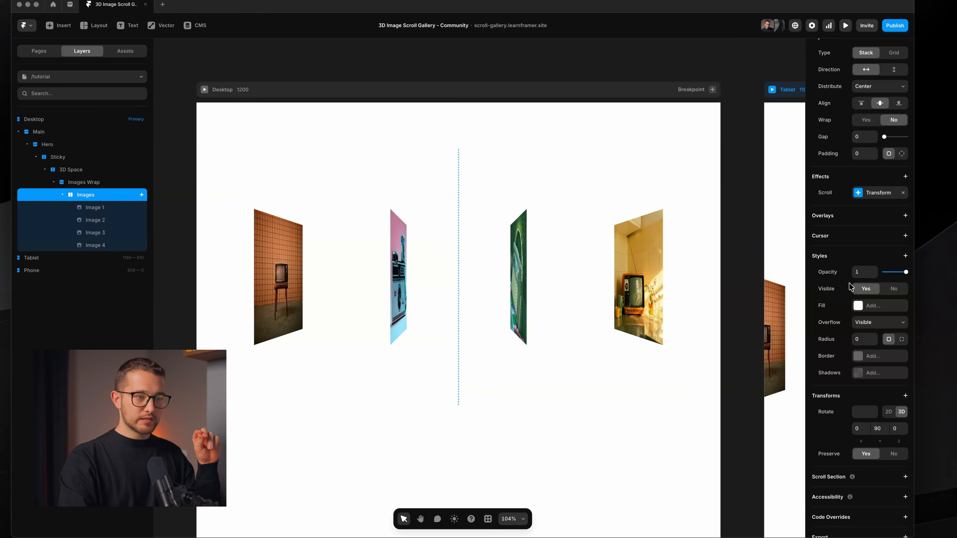
Set the From state of the Images stack's Scroll Transform to opacity 1 and scale 1, and try different X offsets.
click(862, 200)
click(763, 234)
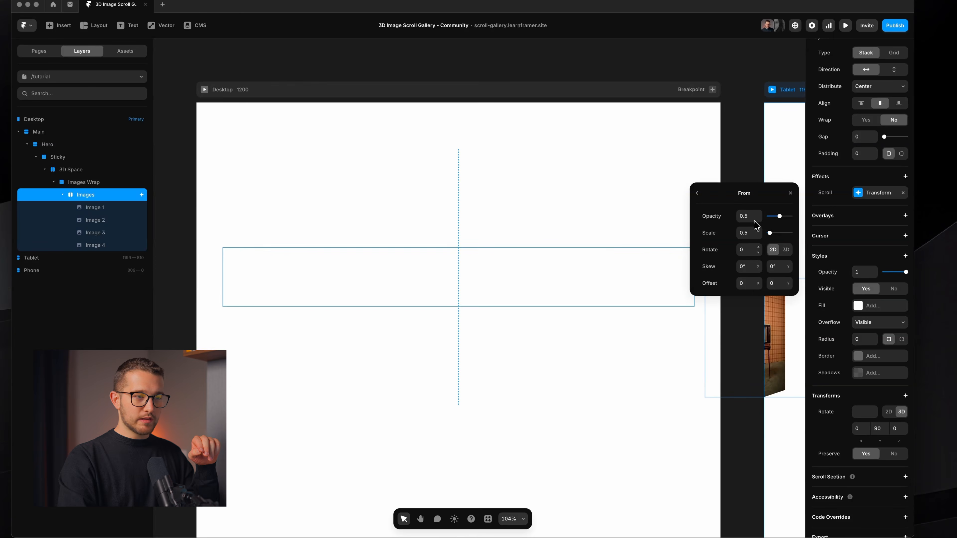
text(1)
click(748, 232)
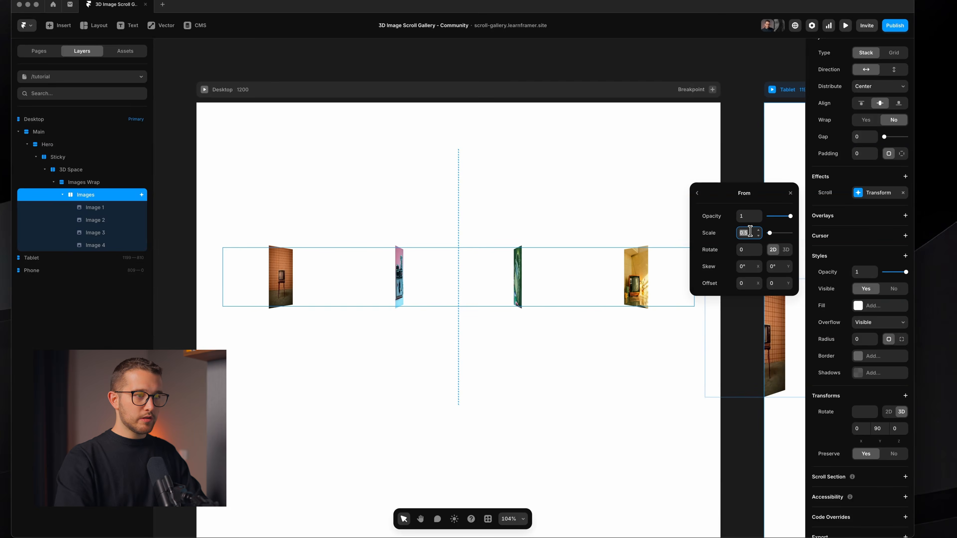
text(1)
key(Return)
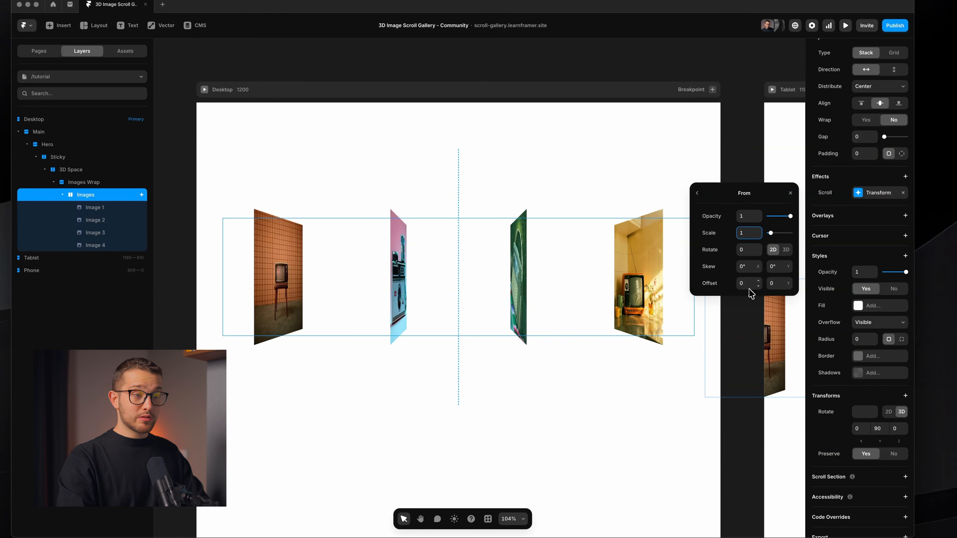
drag(757, 287, 722, 276)
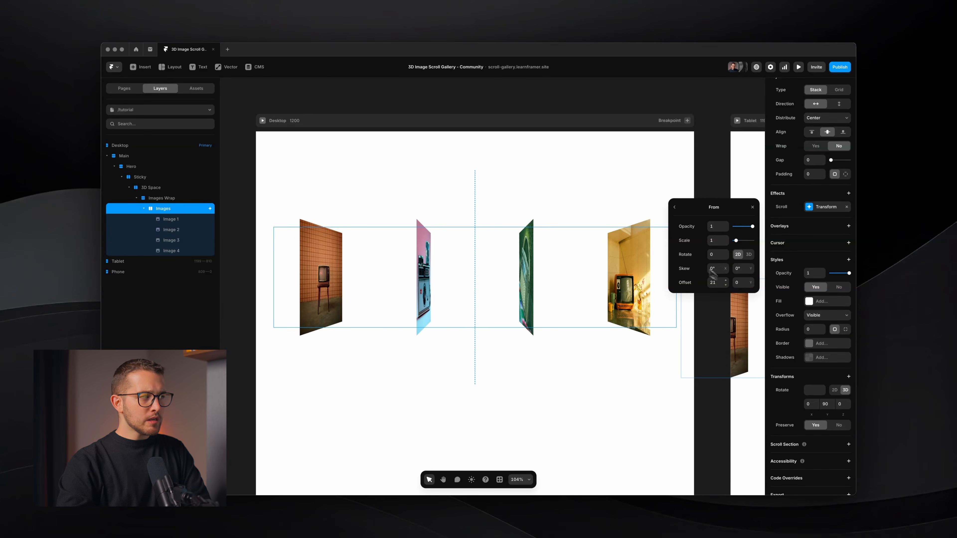
Try different Y rotations on the Images Wrap stack, stepping down to -170, to view the image row from other angles.
click(179, 198)
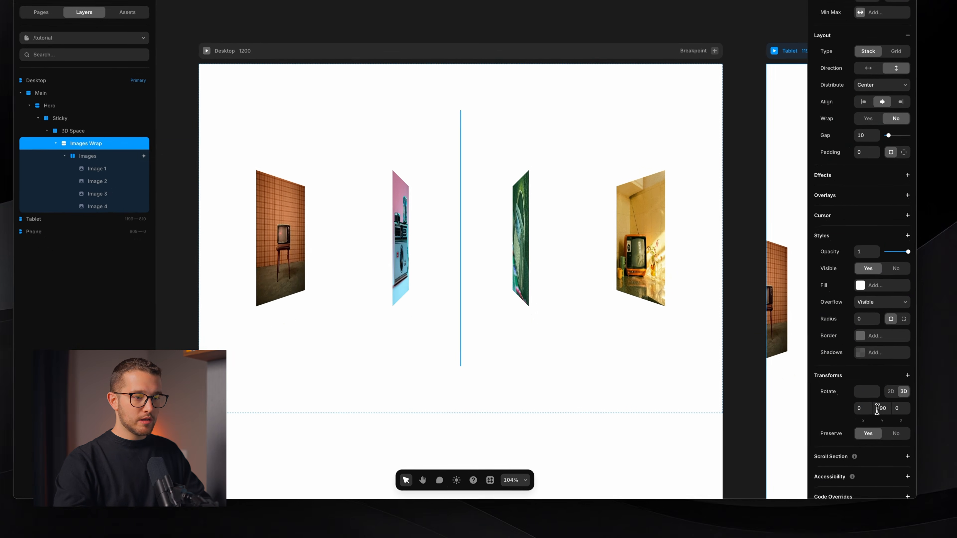
click(880, 408)
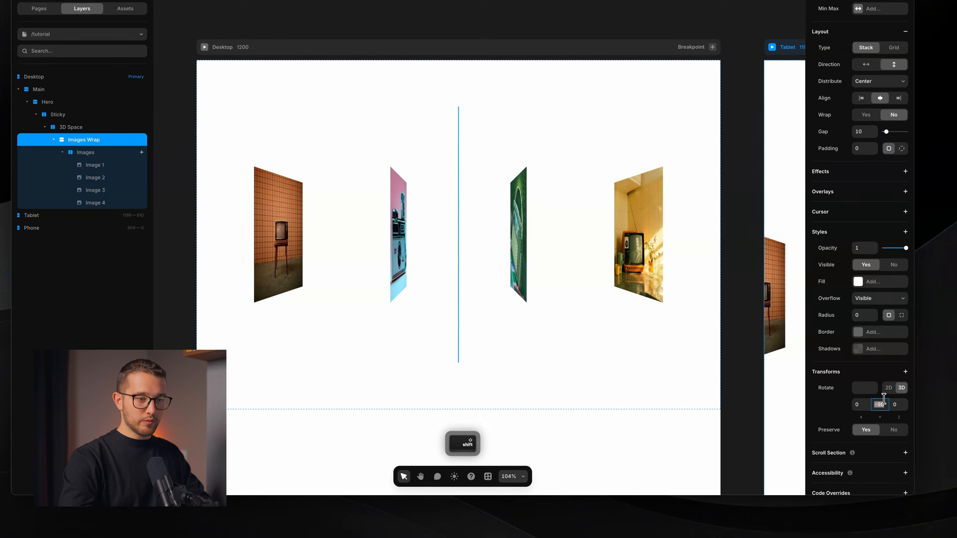
key(shift+Down)
key(shift+Down)
key(shift+Down)
key(shift+Down)
key(shift+Down)
key(shift+Down)
key(shift+Down)
key(shift+Down)
key(shift+Down)
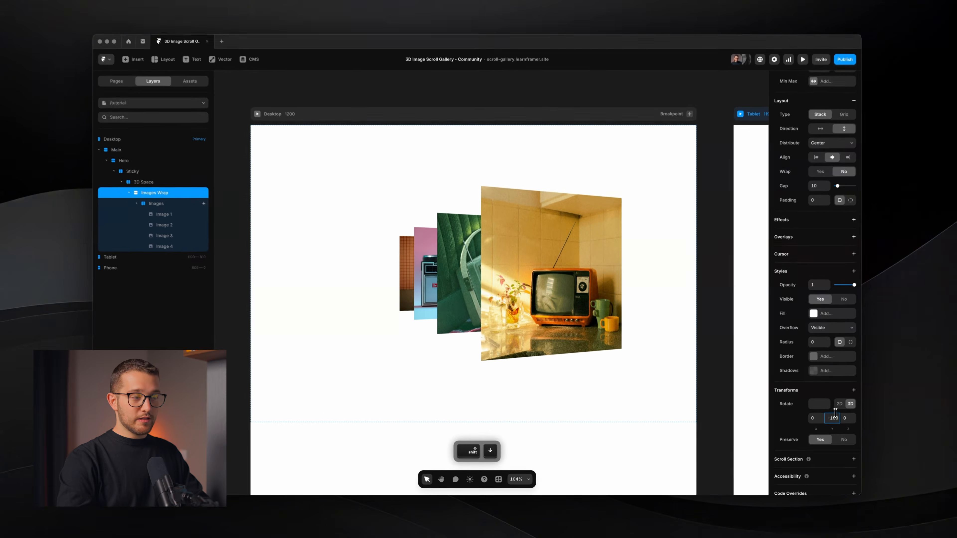
key(shift+Down)
key(shift+Down)
key(shift+Down)
key(shift+Down)
key(shift+Down)
key(shift+Down)
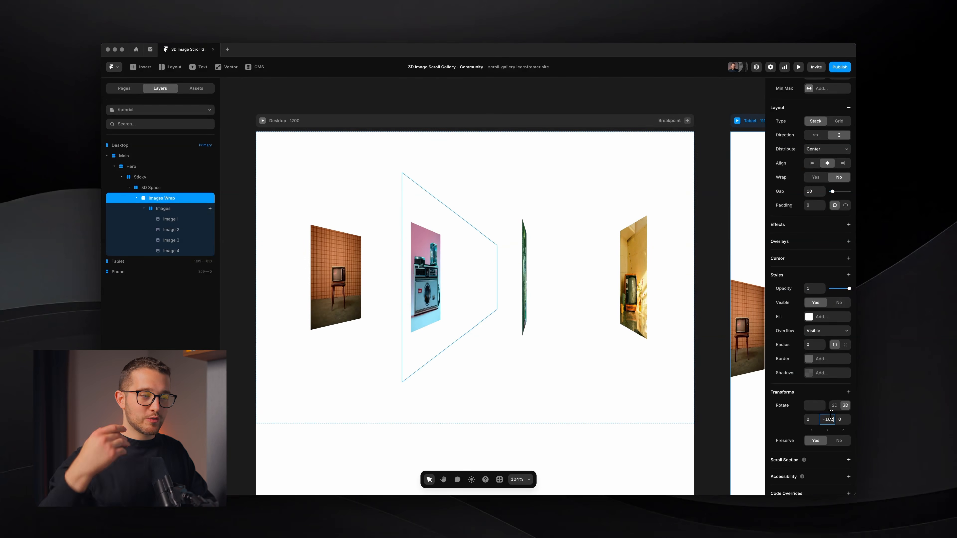
key(shift+Down)
key(shift+Down)
key(shift+Down)
key(shift+Down)
key(shift+Down)
key(shift+Down)
key(shift+Down)
key(shift+Down)
key(shift+Down)
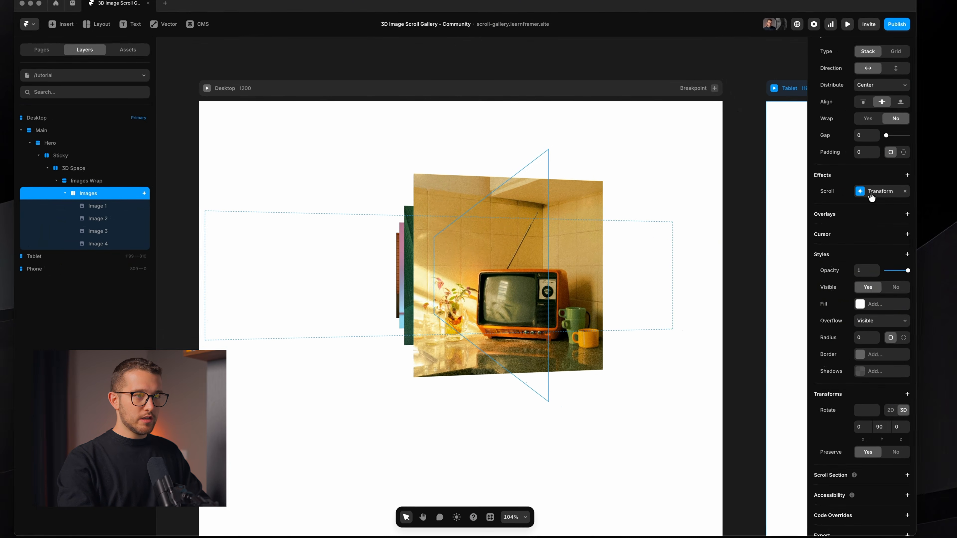
Try different X offsets in the From state of the Images stack's Scroll Transform while the gallery is seen from the front.
click(816, 215)
click(752, 234)
drag(759, 289, 763, 354)
Set the Y rotation of the Images Wrap stack to 90.
click(113, 184)
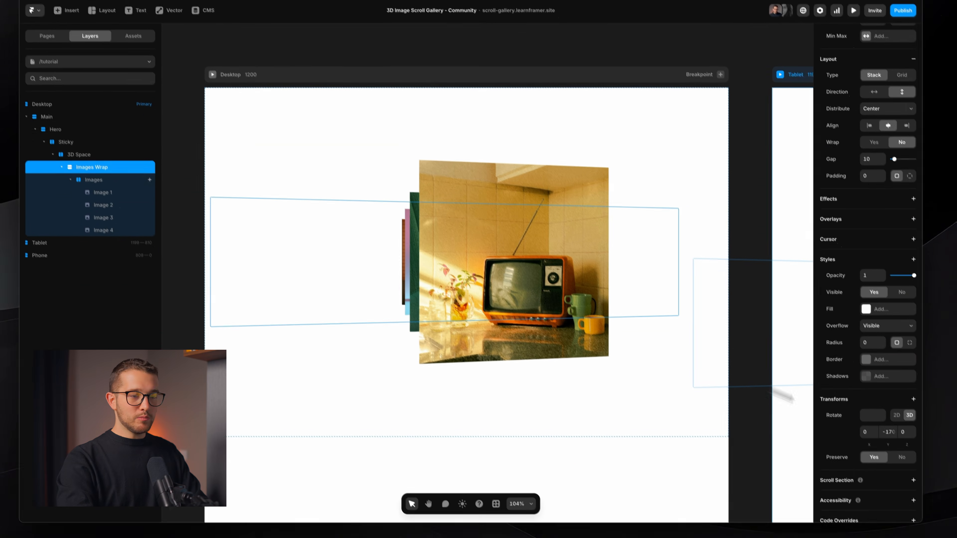
click(882, 415)
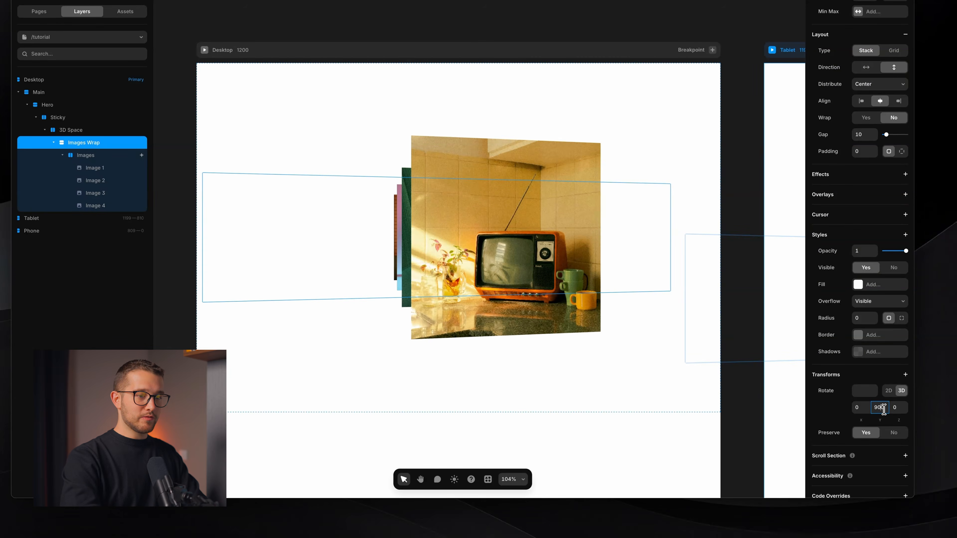
key(Return)
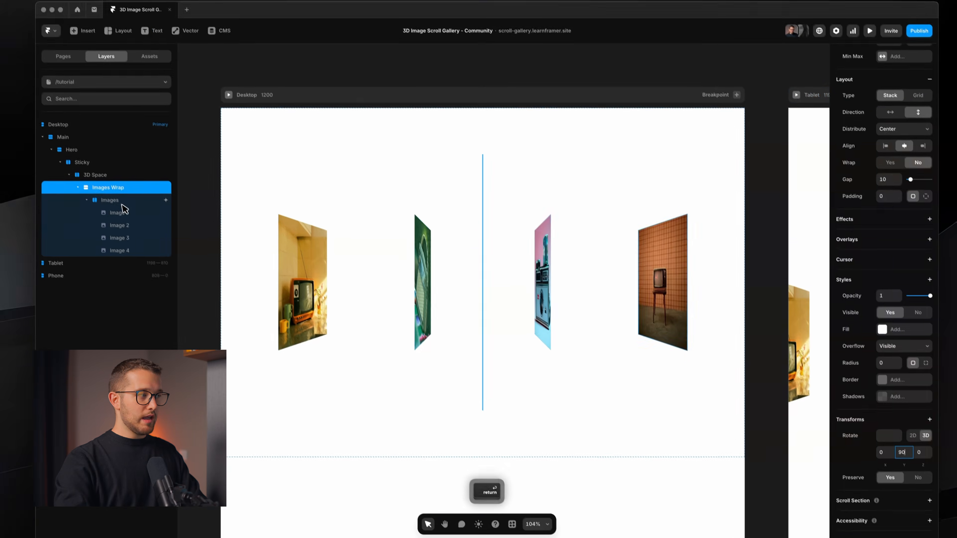
Open the Scroll Transform settings of the Images stack.
click(93, 155)
click(873, 154)
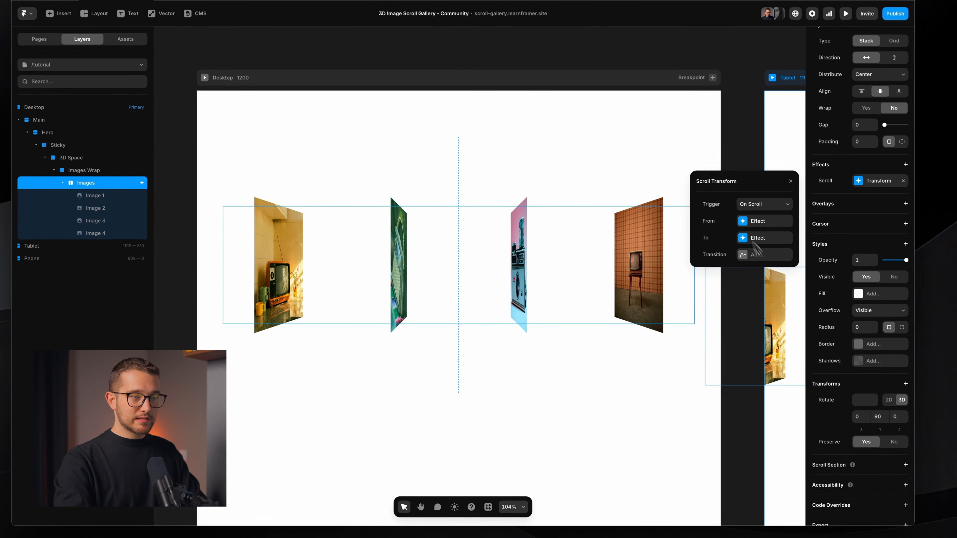
Try an X offset of about -50 in the From effect of the Images layer's scroll transform.
click(757, 221)
mouse_move(759, 274)
mouse_down()
mouse_move(746, 208)
mouse_move(761, 439)
mouse_move(745, 165)
mouse_move(739, 377)
mouse_move(749, 259)
mouse_up()
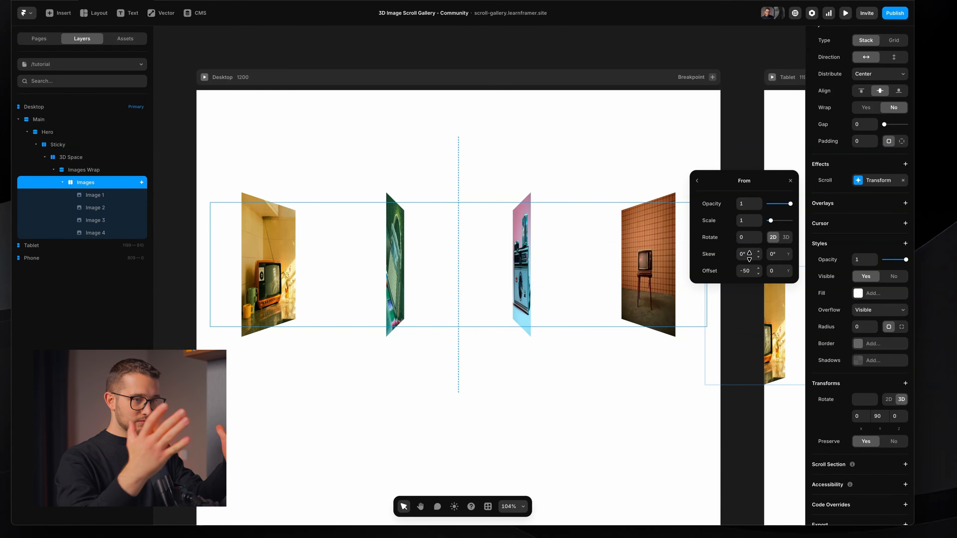
click(791, 183)
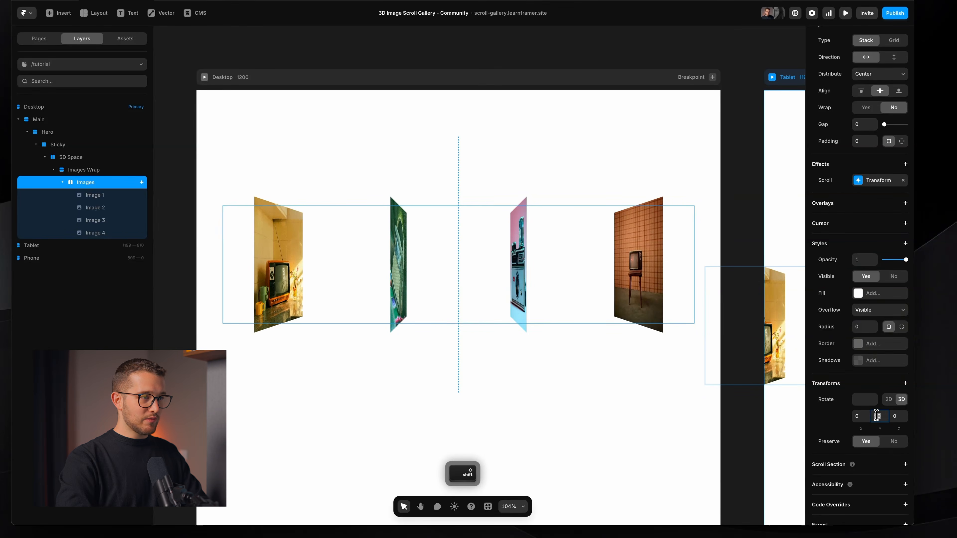
Set the Images layer's 3D rotation around the Y axis to 180.
key(shift+Up)
key(shift+Up)
key(shift+Up)
key(shift+Up)
key(shift+Up)
key(shift+Up)
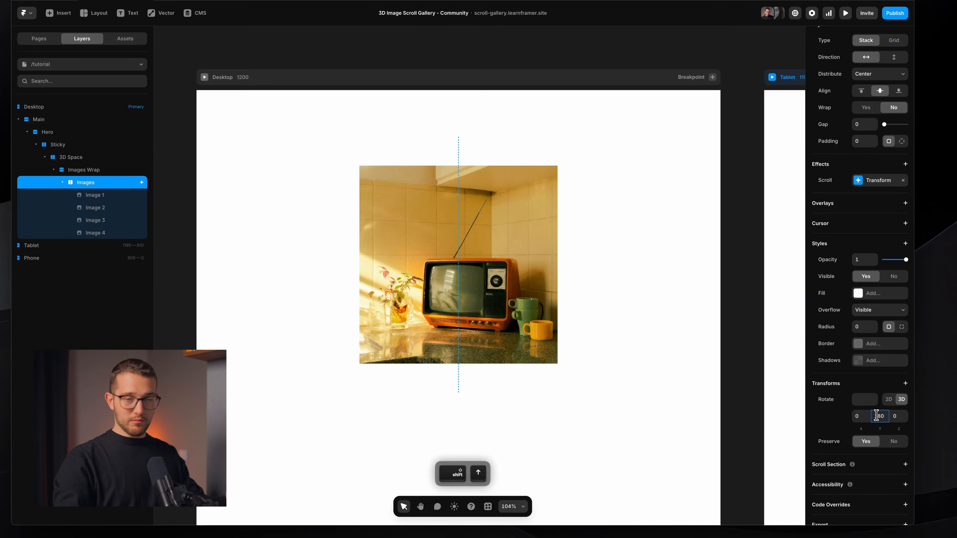
Try an X offset of -32 in the scroll transform's From effect on the rotated Images layer.
click(95, 171)
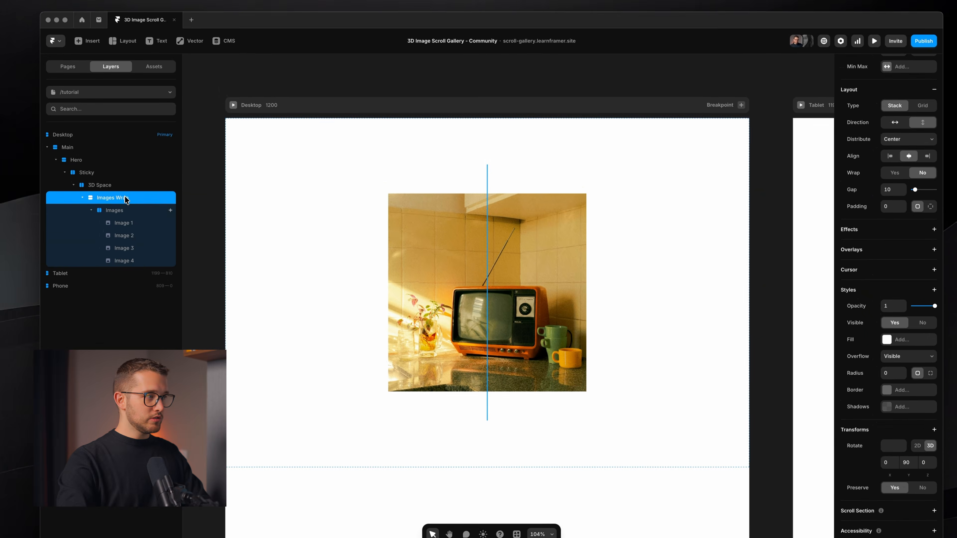
click(120, 211)
click(907, 208)
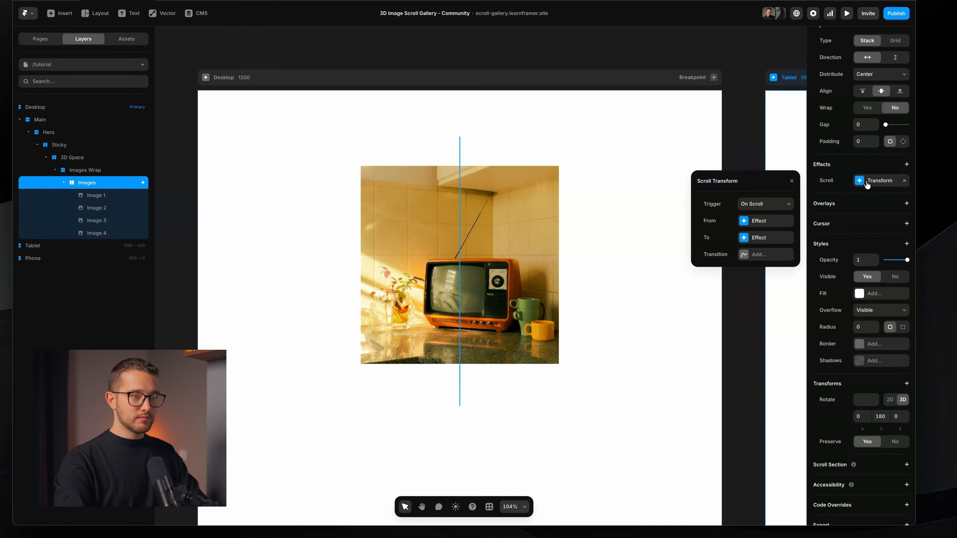
click(761, 221)
drag(758, 276, 751, 241)
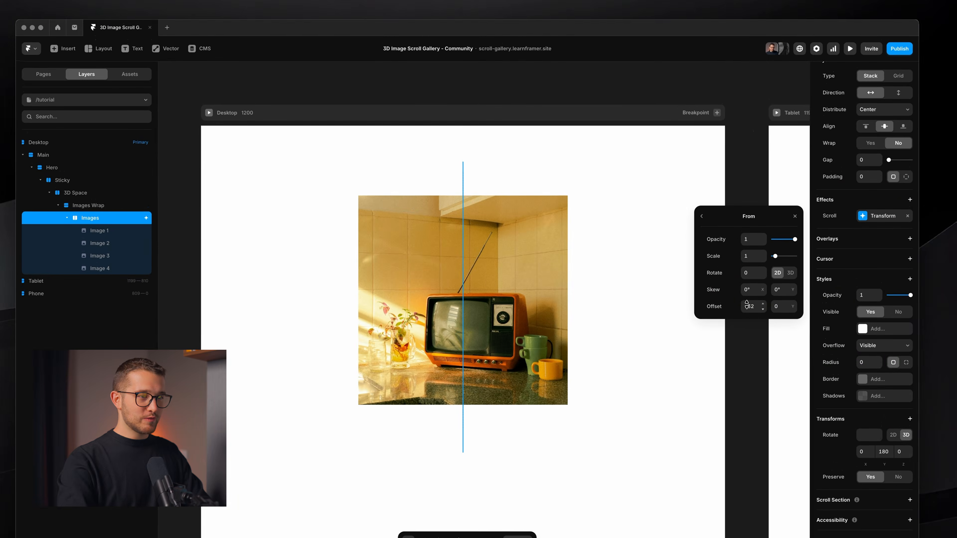
click(791, 166)
Change the X offset of the Images layer's From effect to about 51.
click(882, 218)
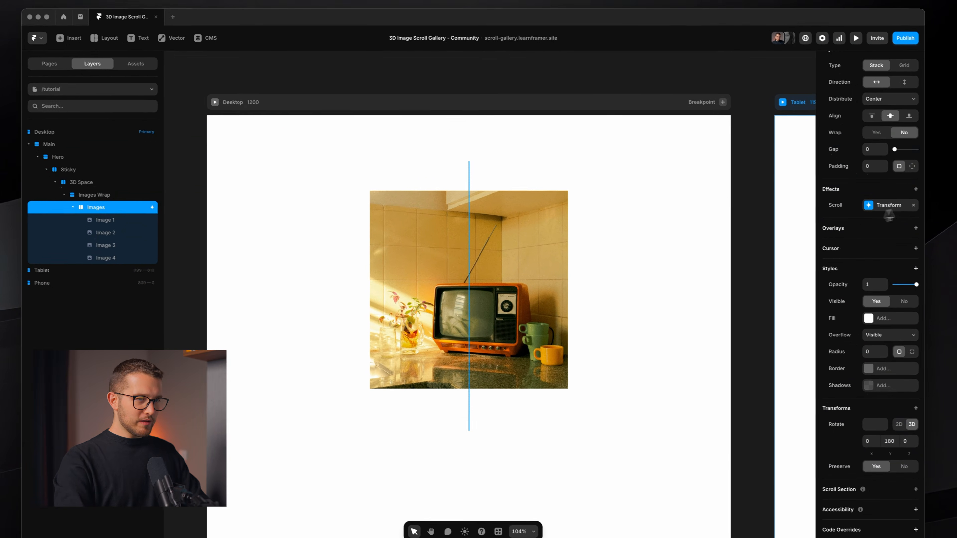
click(759, 241)
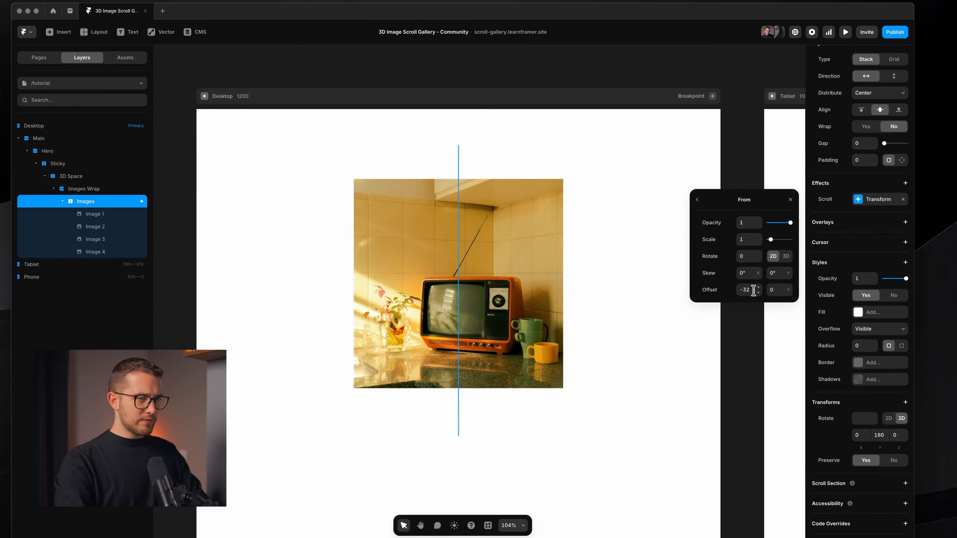
drag(755, 285, 757, 250)
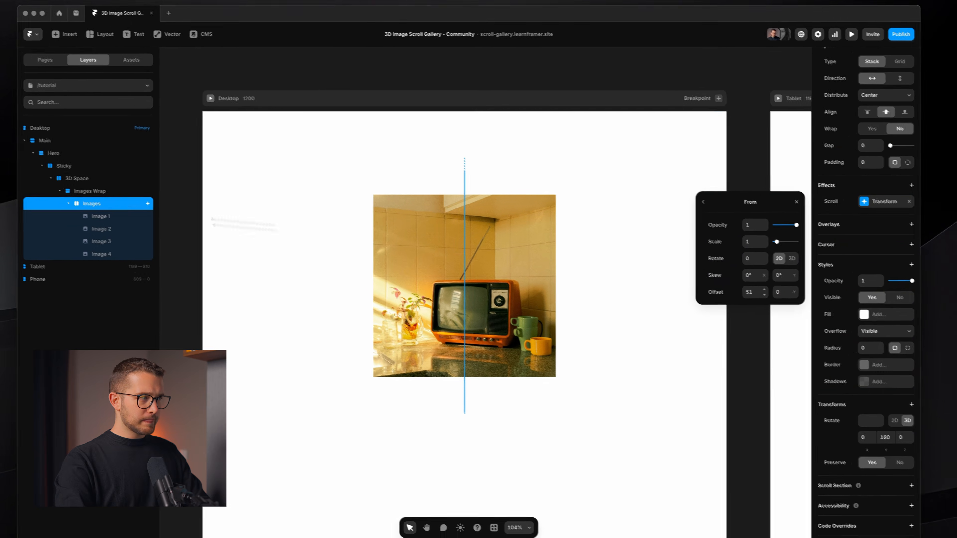
Set the Images Wrap layer's 3D rotation around the X axis to -16.
click(115, 203)
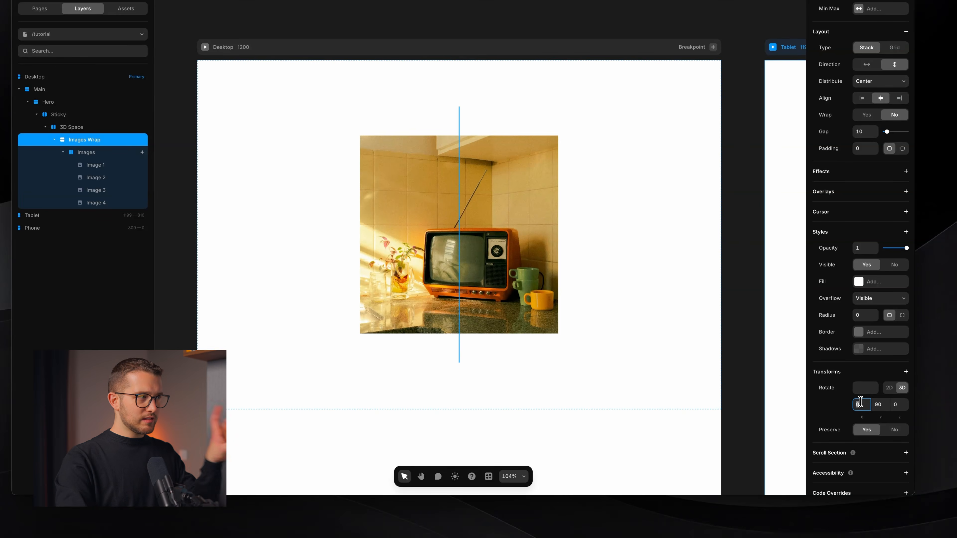
key(shift+Down)
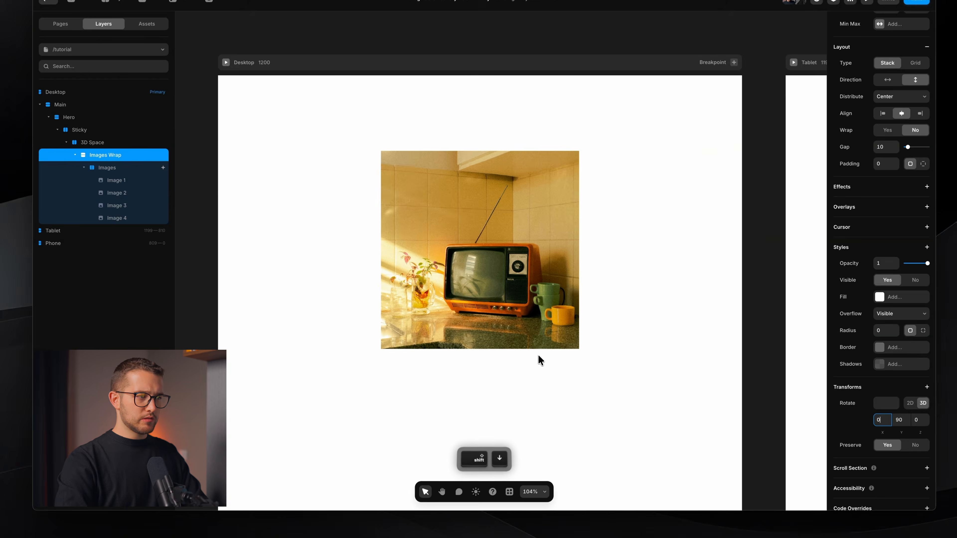
key(shift+Down)
key(shift+Down)
key(Up)
key(Up)
key(Up)
key(Up)
key(Down)
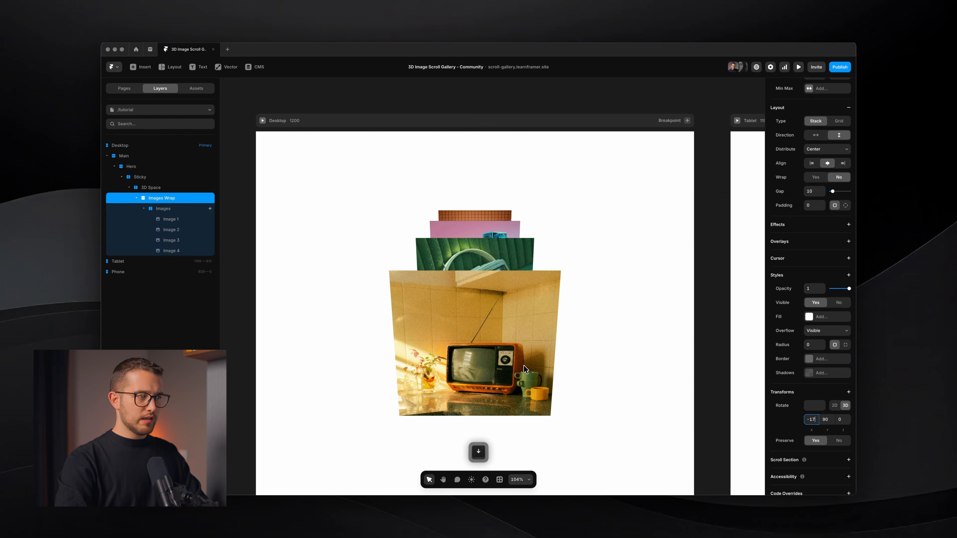
key(Up)
key(Up)
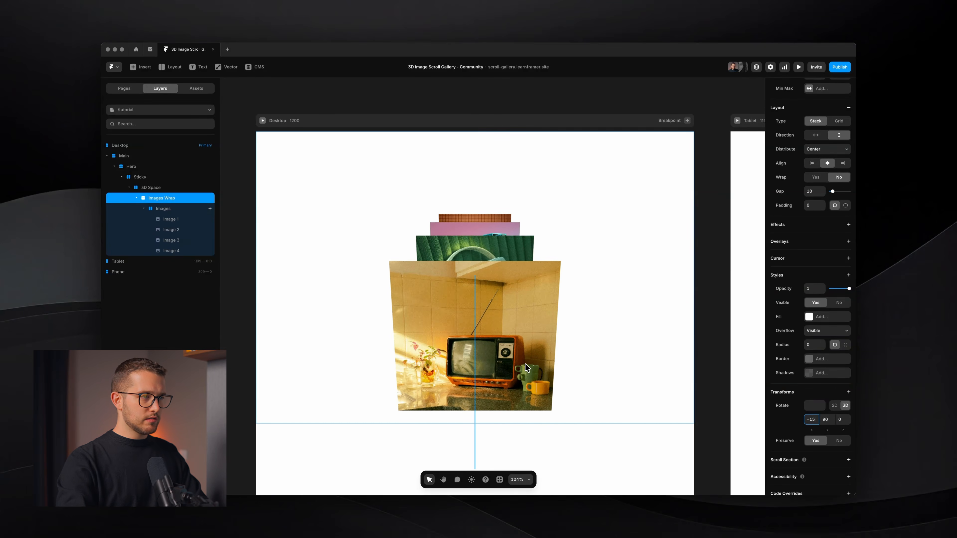
key(Down)
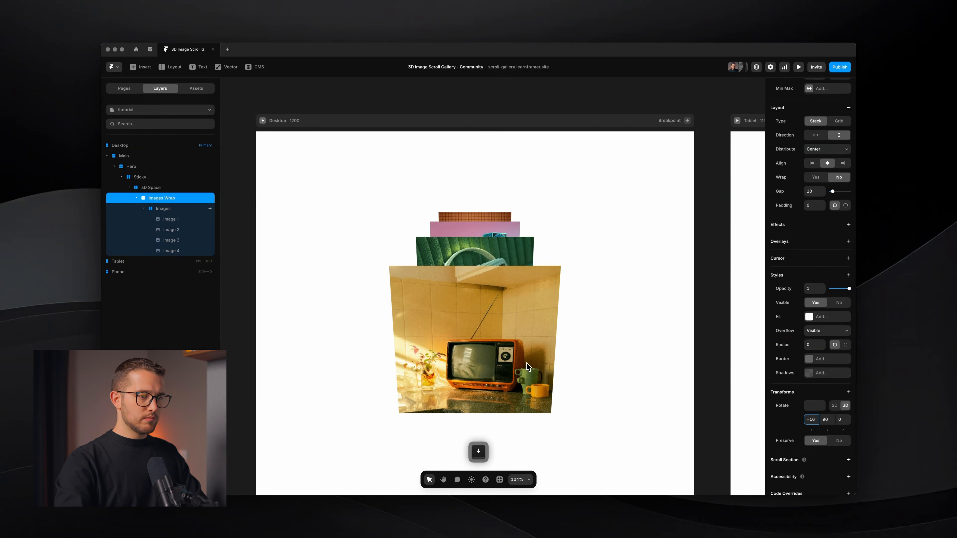
key(super+Tab)
key(super+Tab)
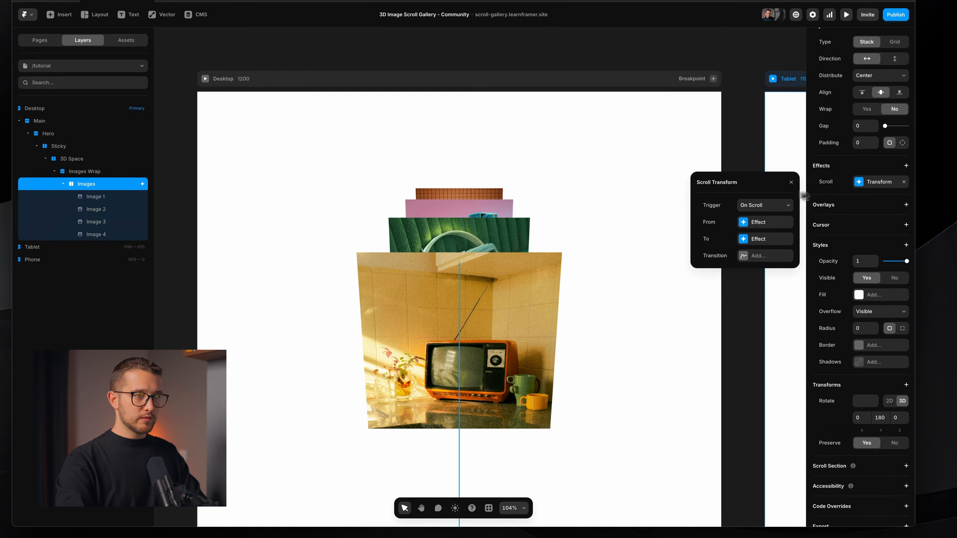
Try an X offset of about 251 in the Images layer's From effect and reset it to 0.
click(758, 222)
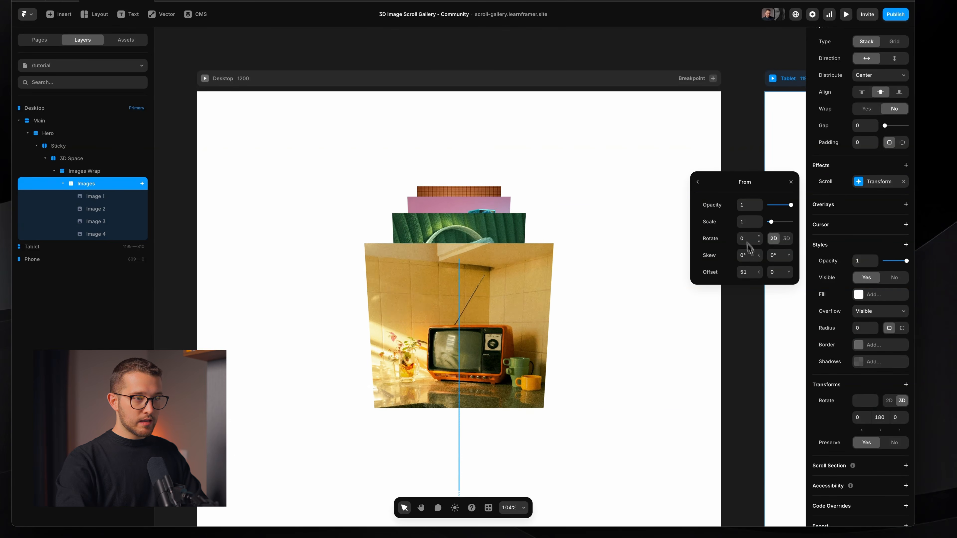
drag(757, 272, 740, 212)
click(720, 284)
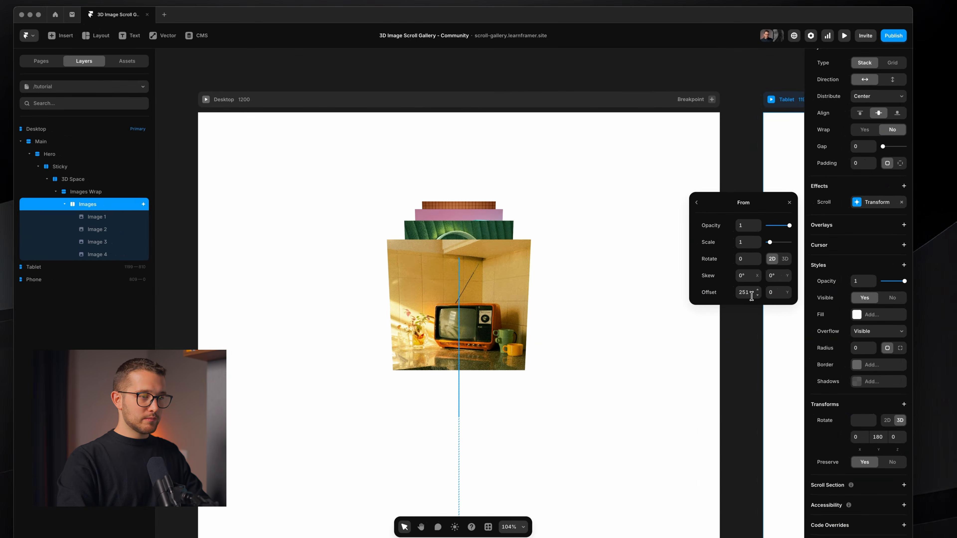
text(0)
key(Return)
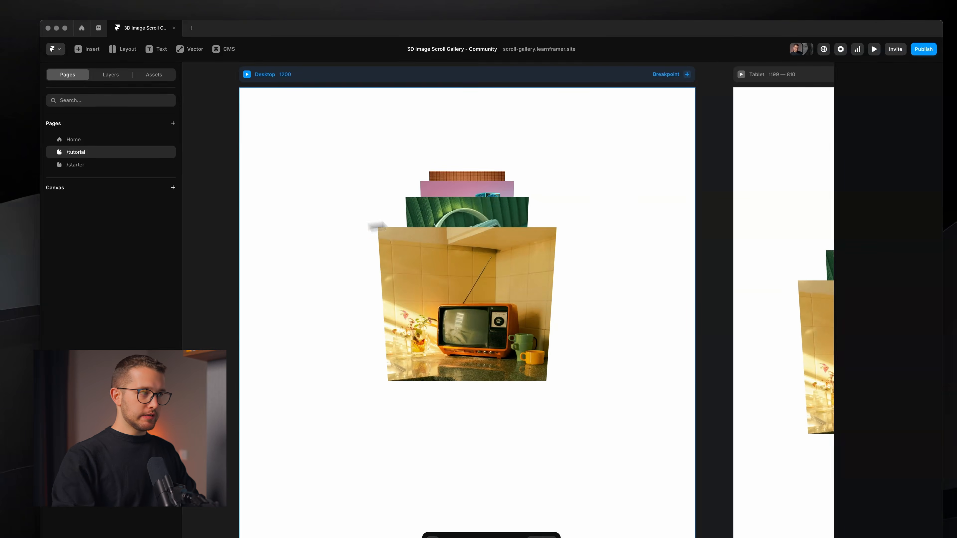
Select the Images layer, try an X offset of about 107 in its scroll transform's From effect, and restore it to 0.
super+click(489, 210)
click(131, 219)
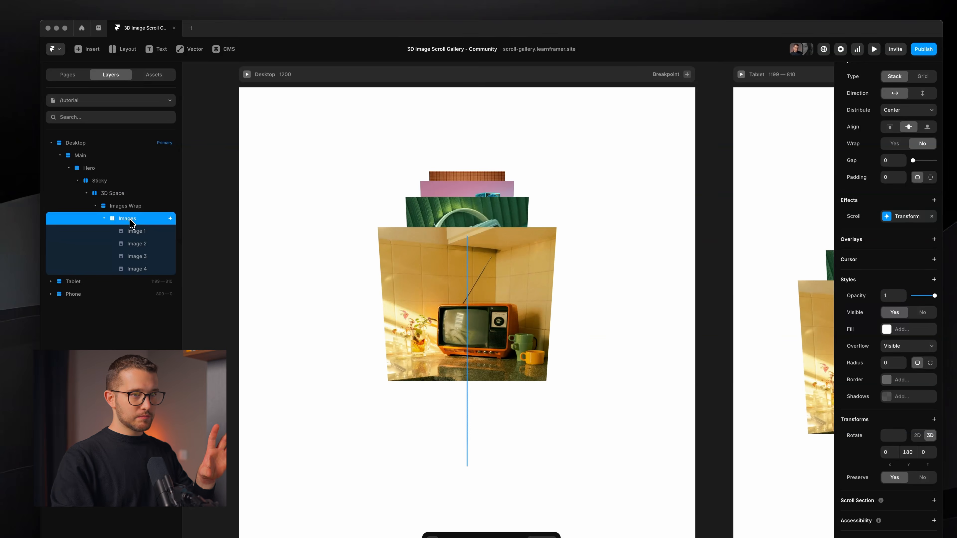
click(907, 217)
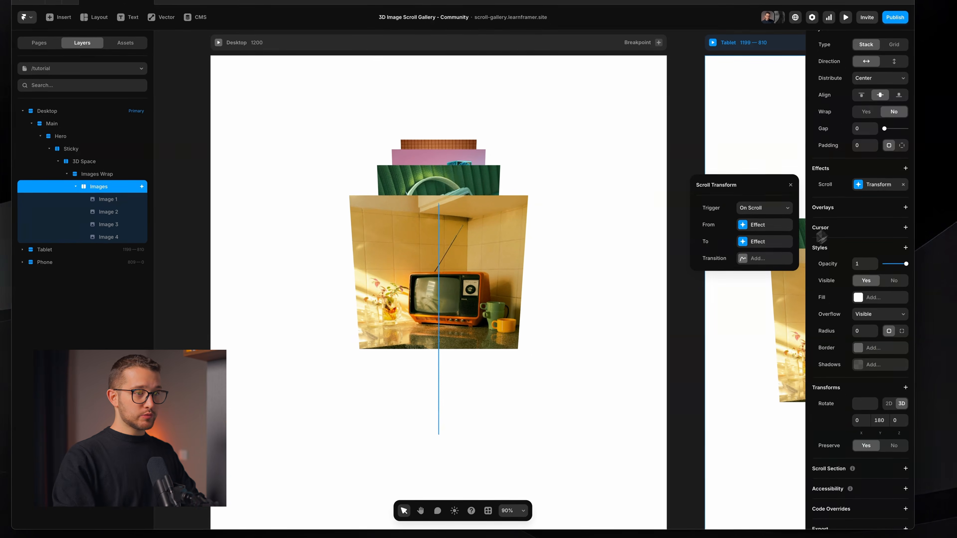
click(759, 226)
drag(757, 277, 762, 230)
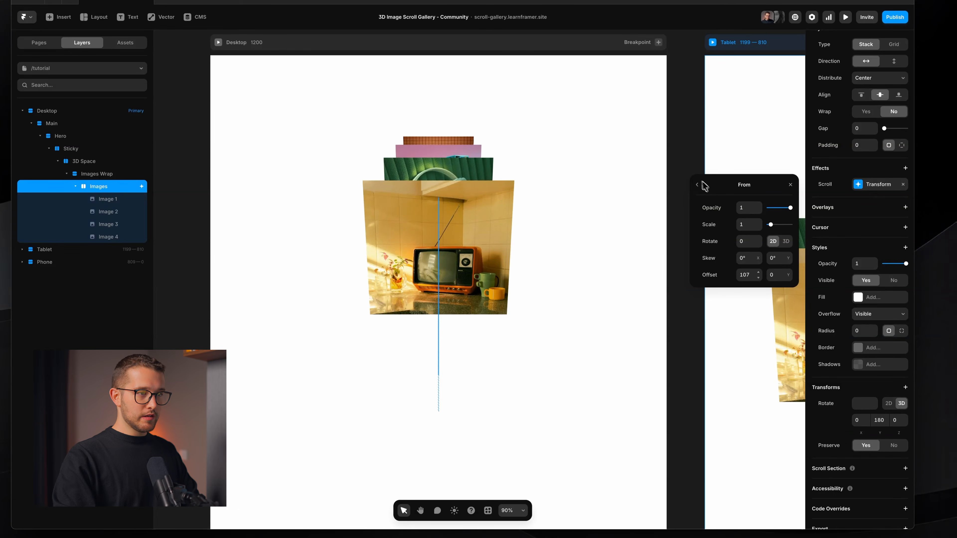
key(Return)
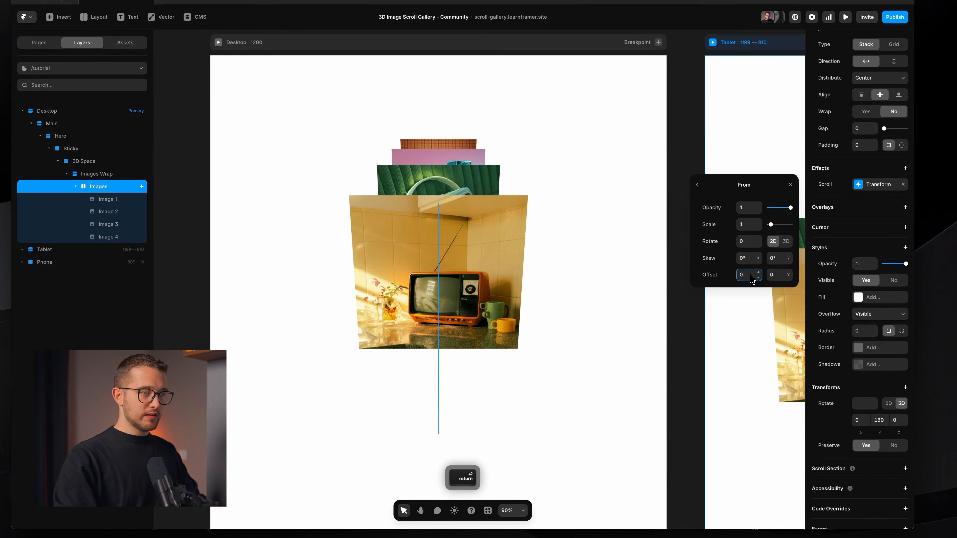
click(697, 185)
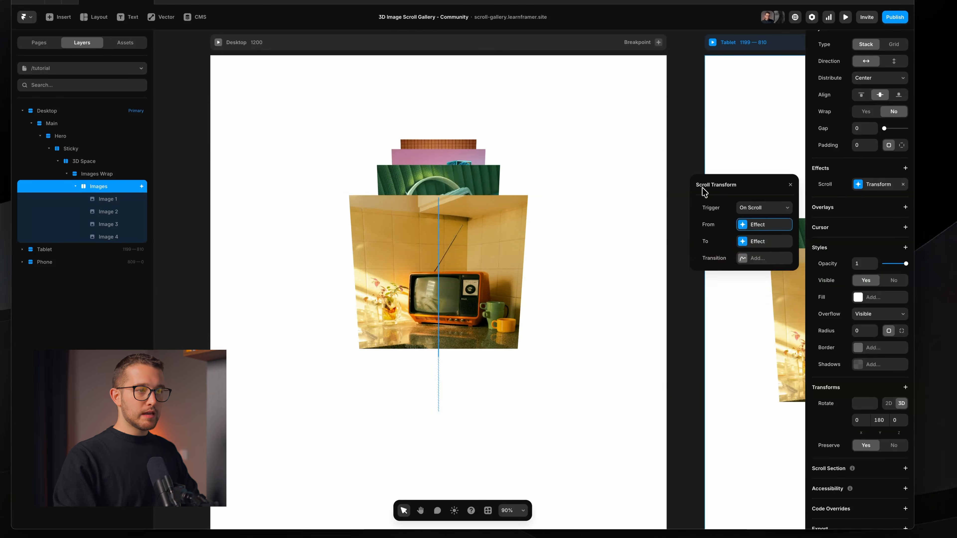
Set the X offset in the To effect of the Images layer's scroll transform to -1000.
click(752, 244)
drag(759, 282, 780, 381)
mouse_move(759, 273)
mouse_down()
mouse_move(763, 393)
mouse_move(751, 283)
mouse_up()
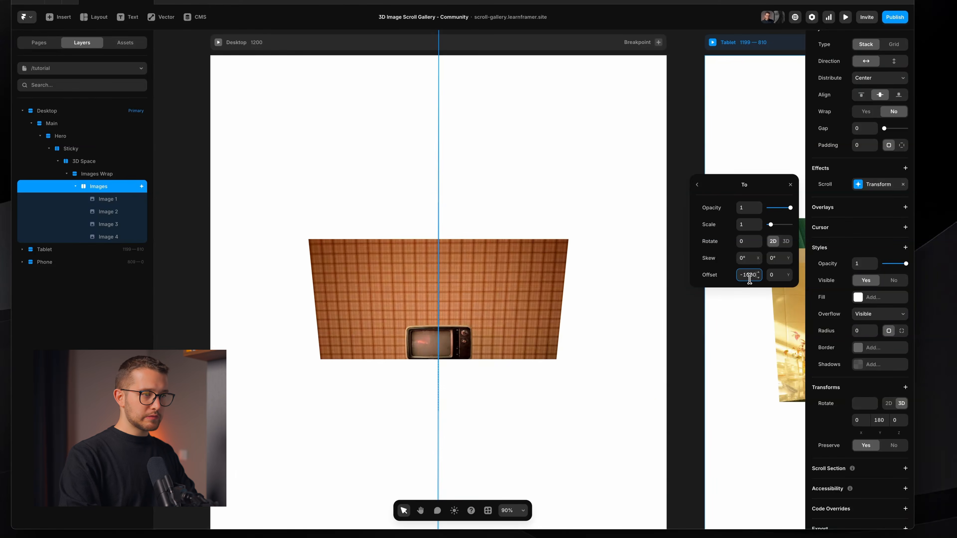
key(Return)
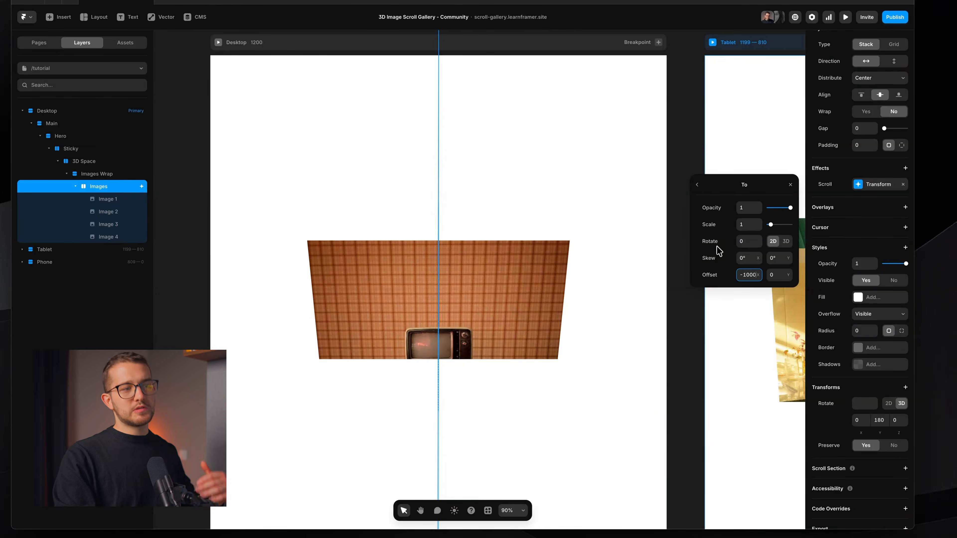
click(698, 186)
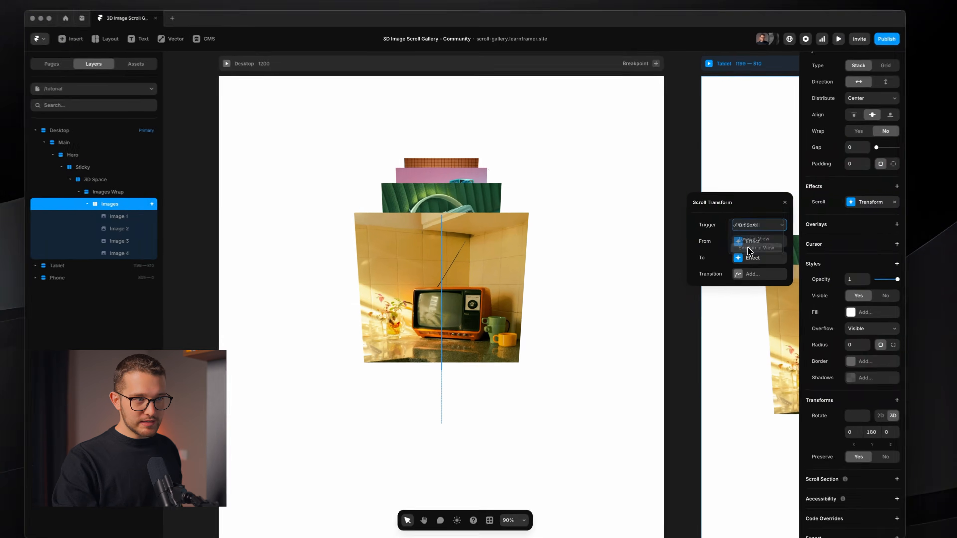
Change the Images scroll transform's trigger to Section in View and add a Spring transition.
click(721, 246)
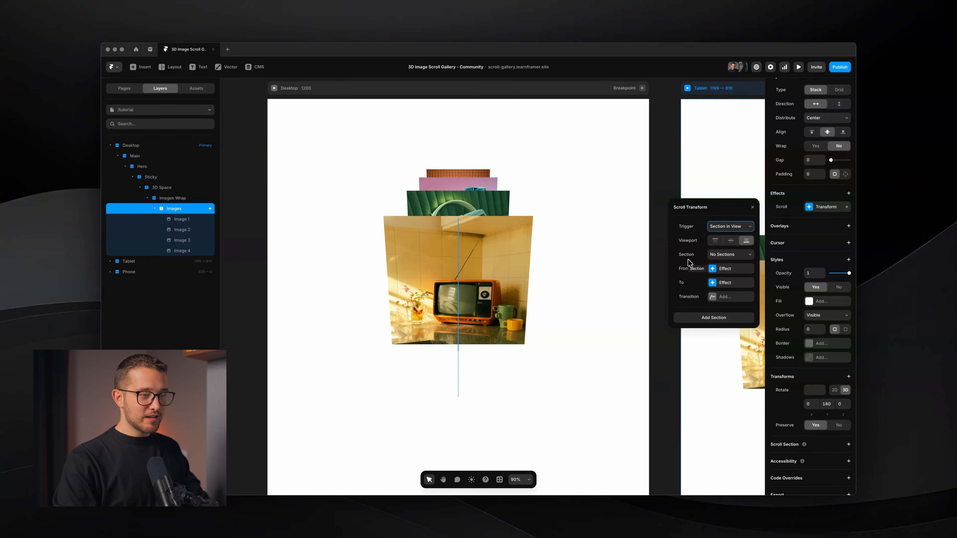
click(714, 298)
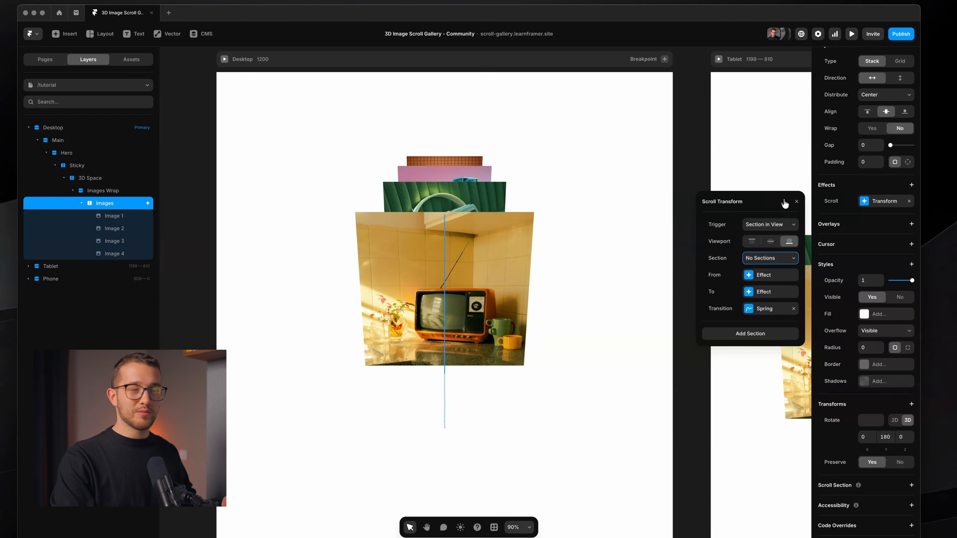
click(796, 202)
Draw a frame about 614 × 185 inside Hero, below the Sticky layer on the Desktop breakpoint.
scroll(523, 280, down, 4)
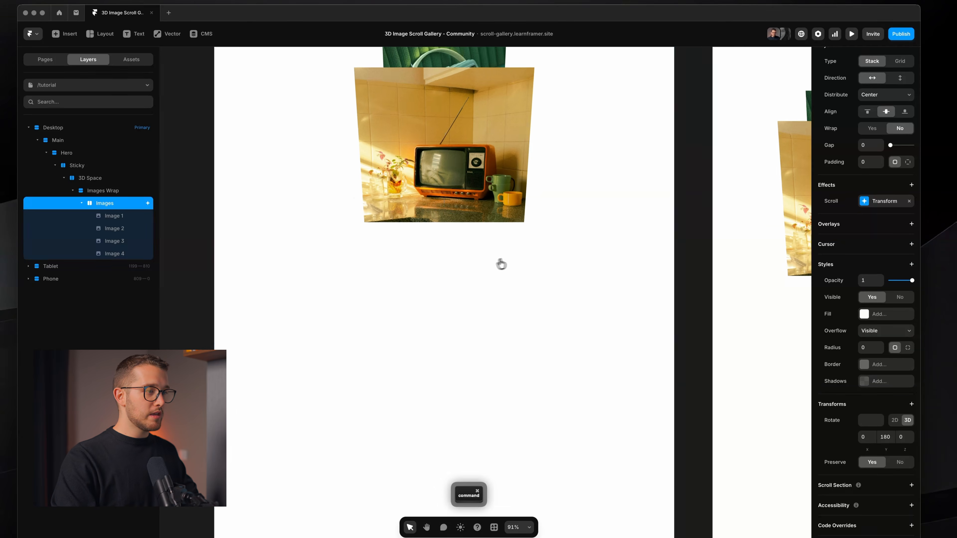
scroll(509, 263, down, 5)
scroll(434, 305, down, 3)
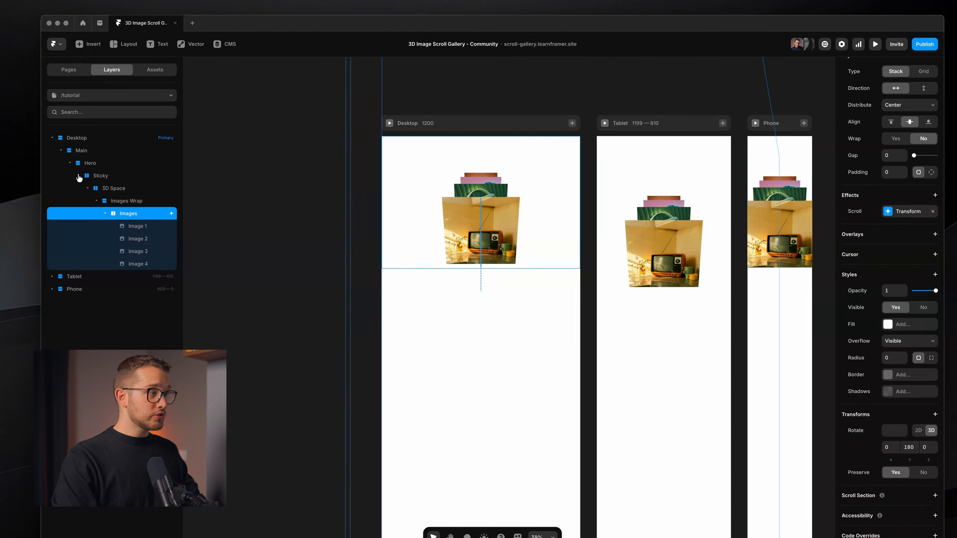
click(78, 177)
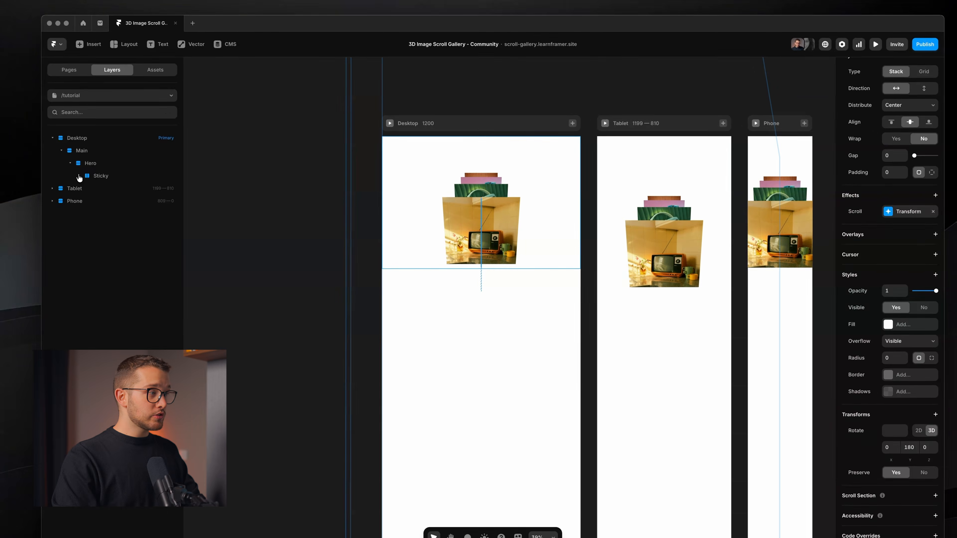
click(97, 179)
key(f)
drag(401, 295, 500, 325)
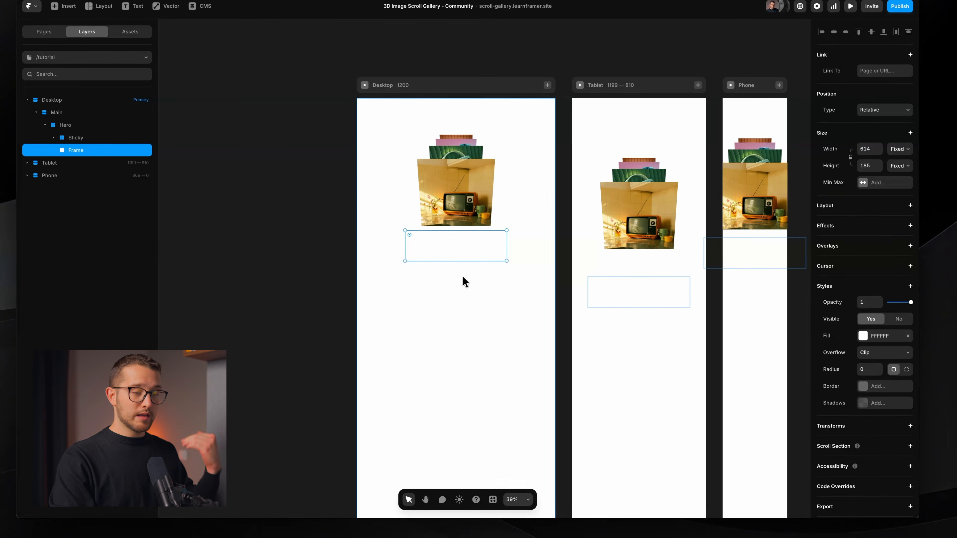
Set the new frame's fill to light gray D4D4D4.
click(865, 336)
drag(726, 307, 672, 311)
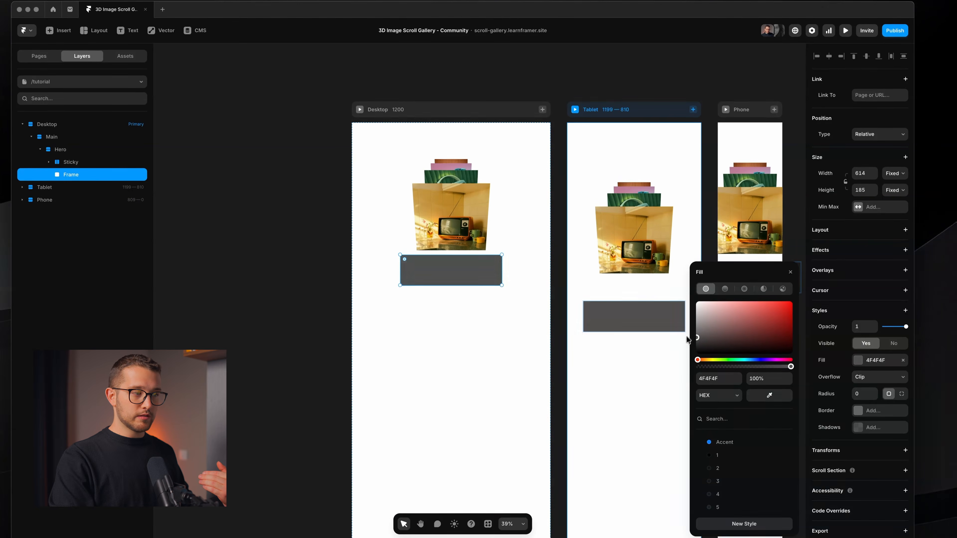
click(789, 272)
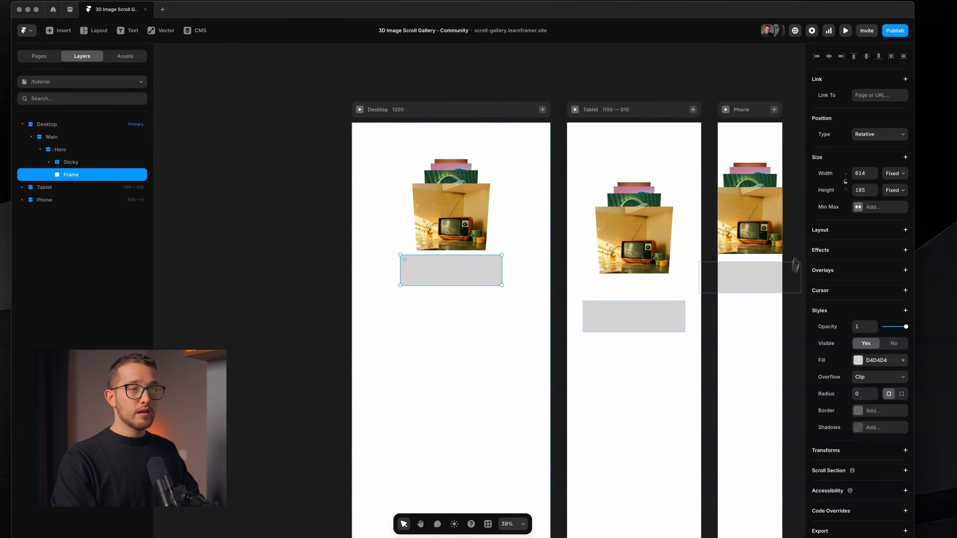
Make the gray frame in Hero fill the available width and set its height to 2500.
click(860, 192)
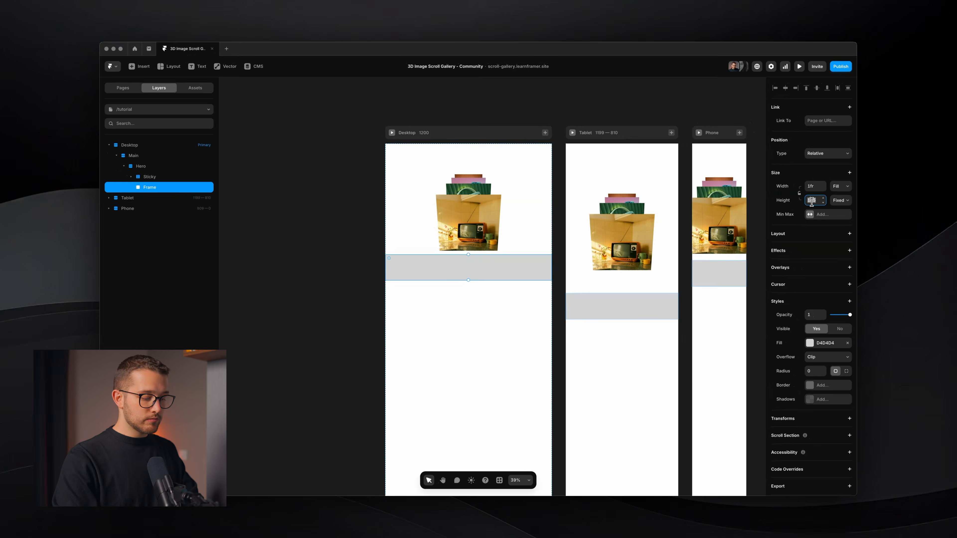
text(2000)
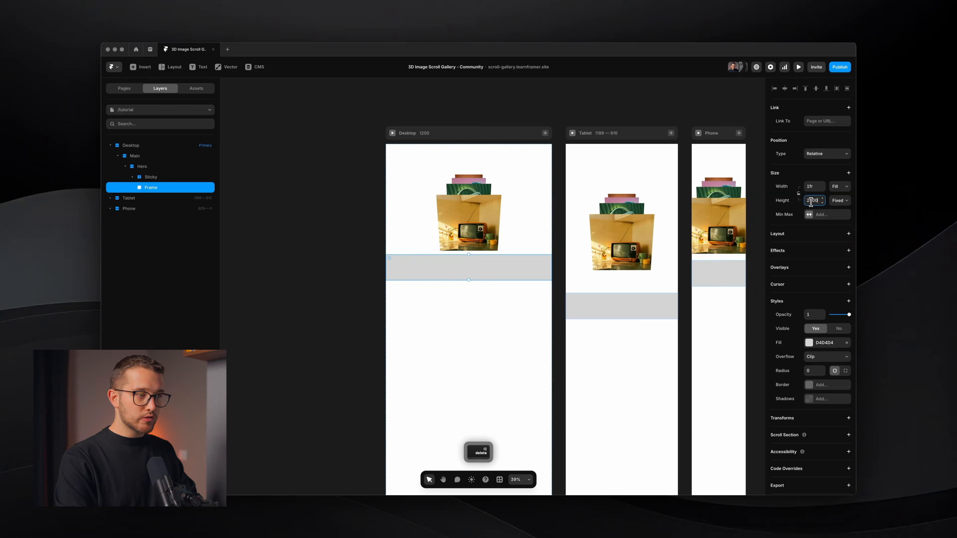
key(Return)
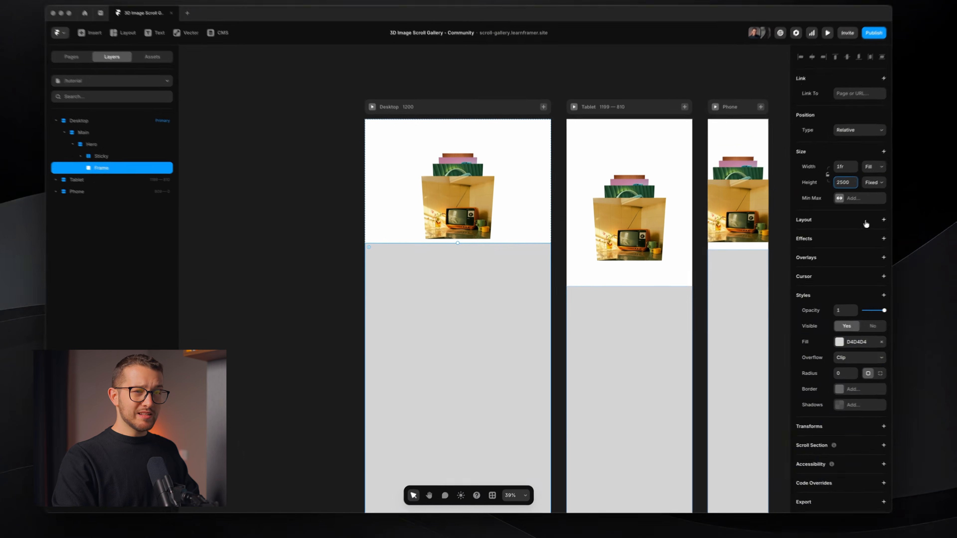
Convert the gray frame to a vertical stack layout with a gap of 0 and distribution set to Start.
click(847, 233)
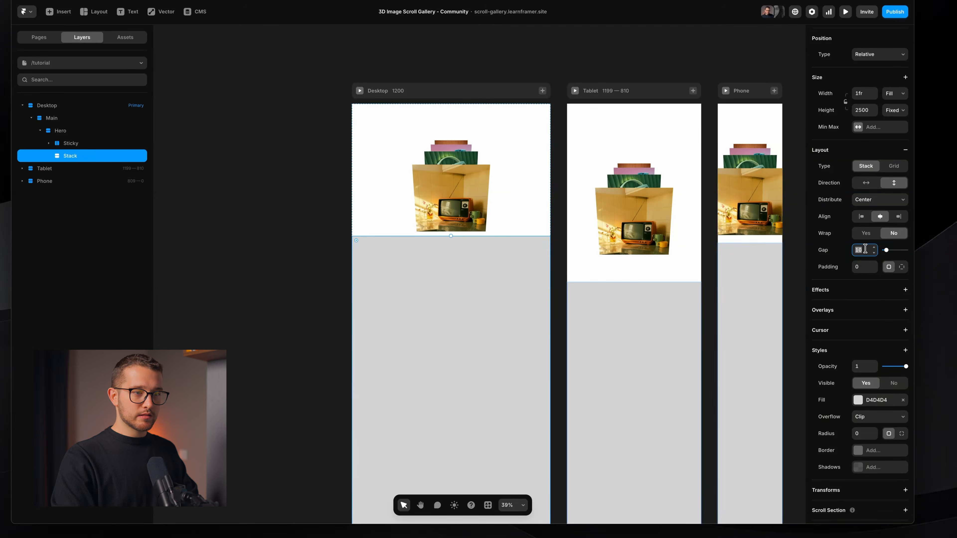
click(865, 249)
text(0)
key(Return)
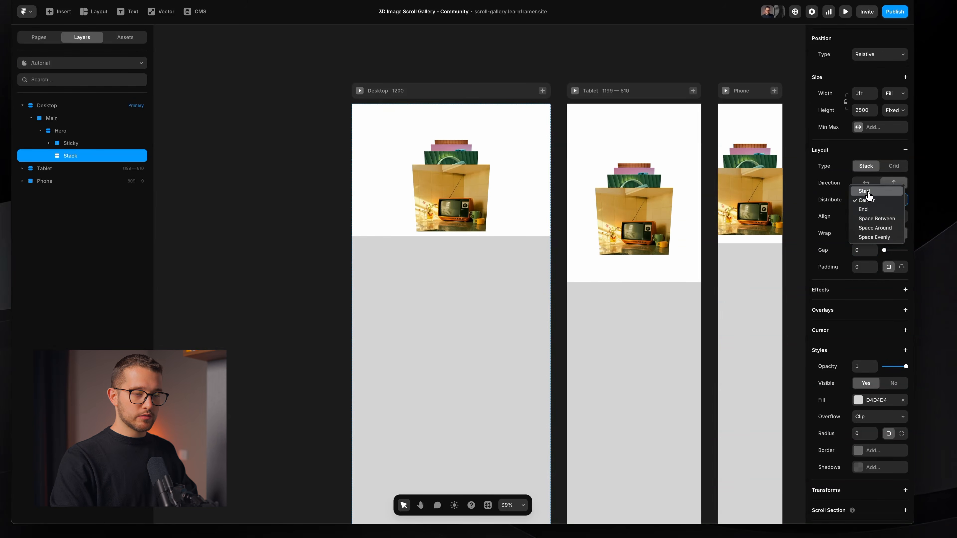
scroll(904, 408, down, 2)
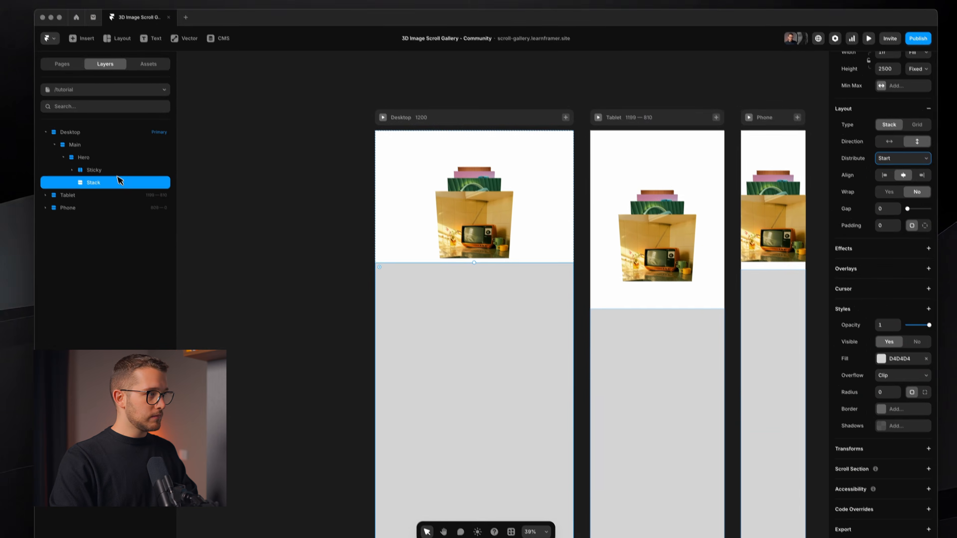
Rename the gray stack as Images Movement.
double_click(95, 156)
text(Images Movement)
key(Return)
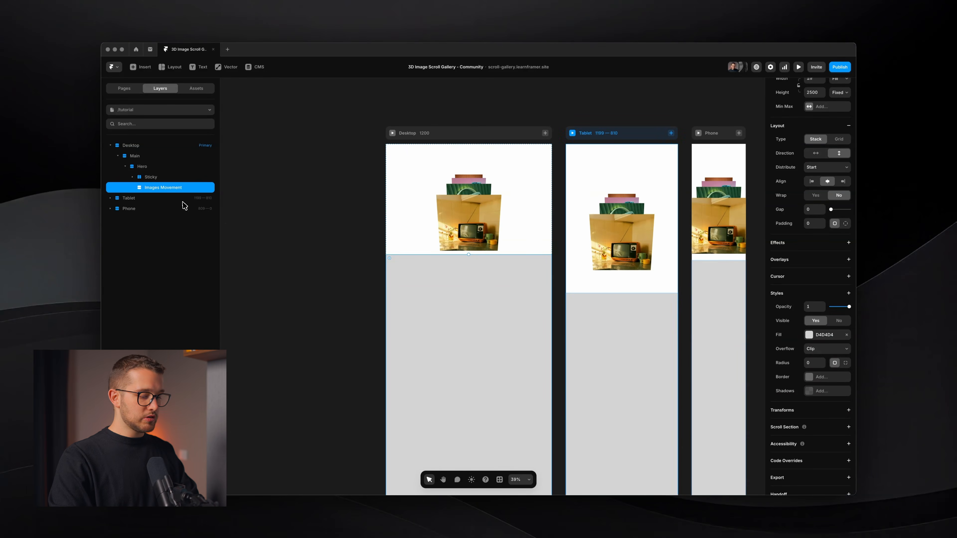
Add a scroll section named images-movement to the Images Movement stack.
scroll(810, 406, down, 1)
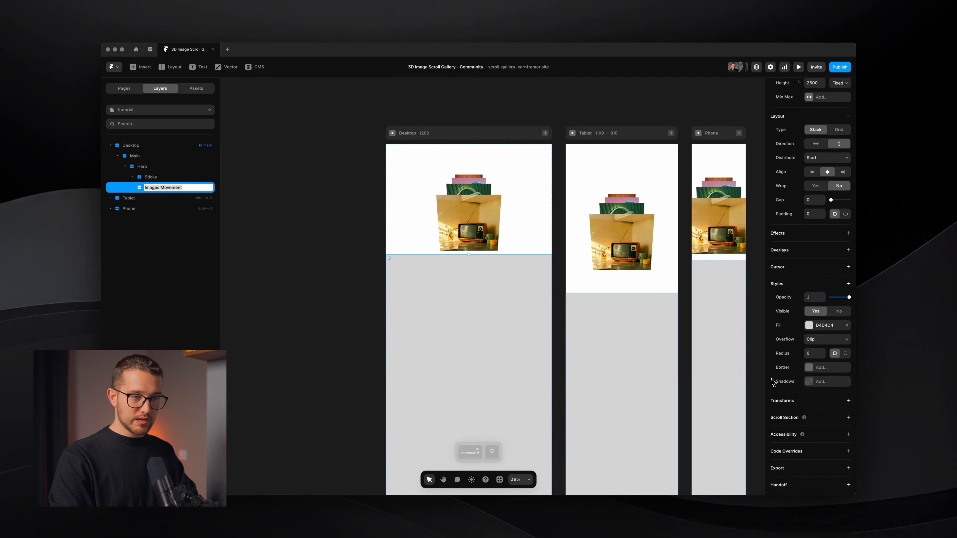
click(849, 414)
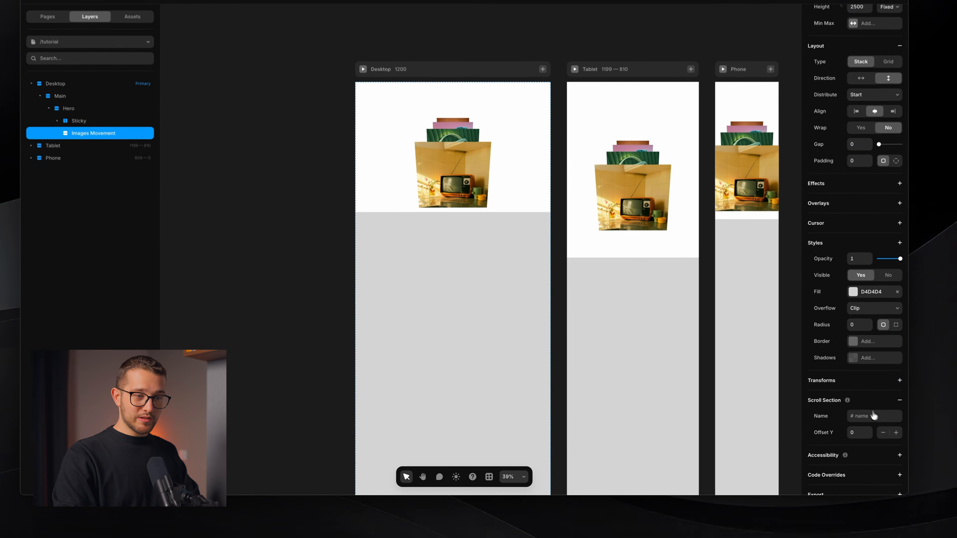
click(827, 428)
text(images-movement)
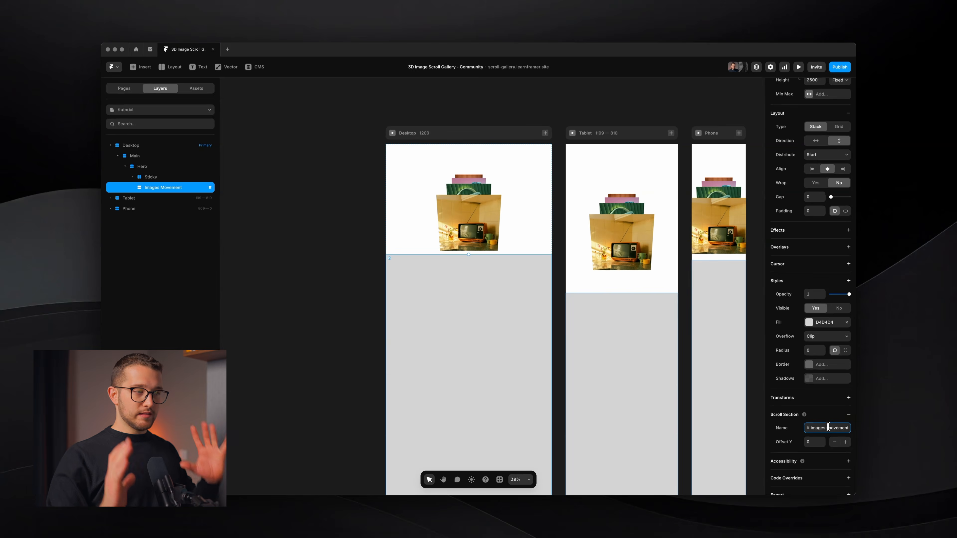
Set the section of the Images layer's scroll transform to #images-movement.
super+click(461, 187)
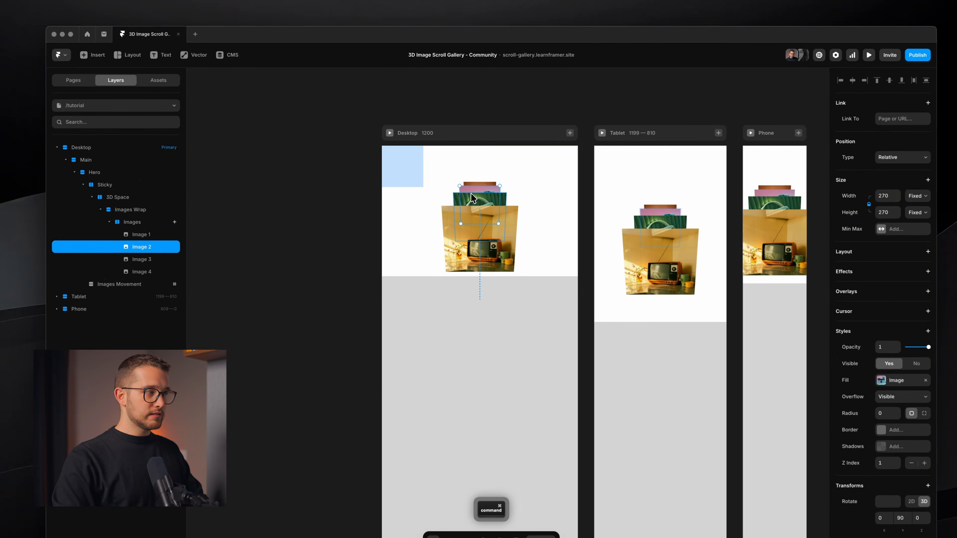
click(170, 208)
click(907, 221)
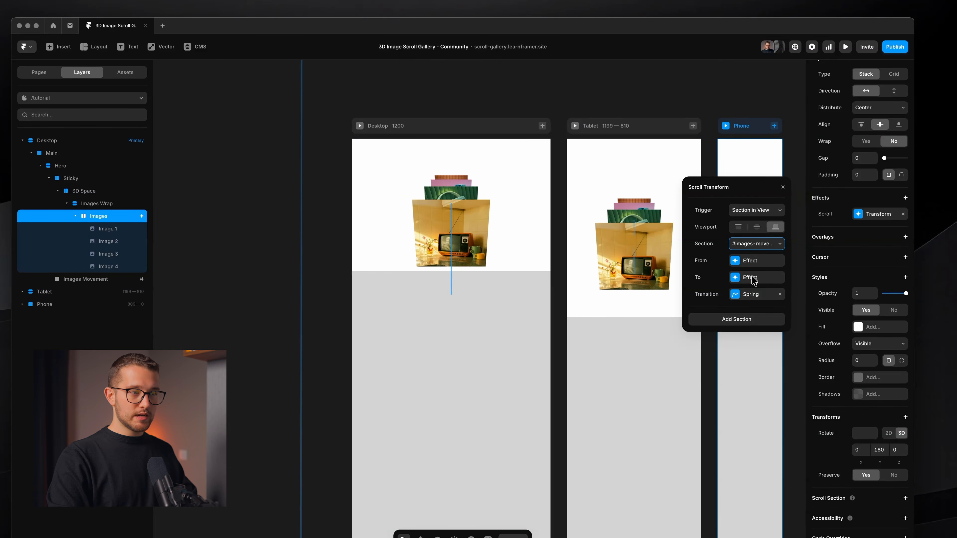
click(754, 260)
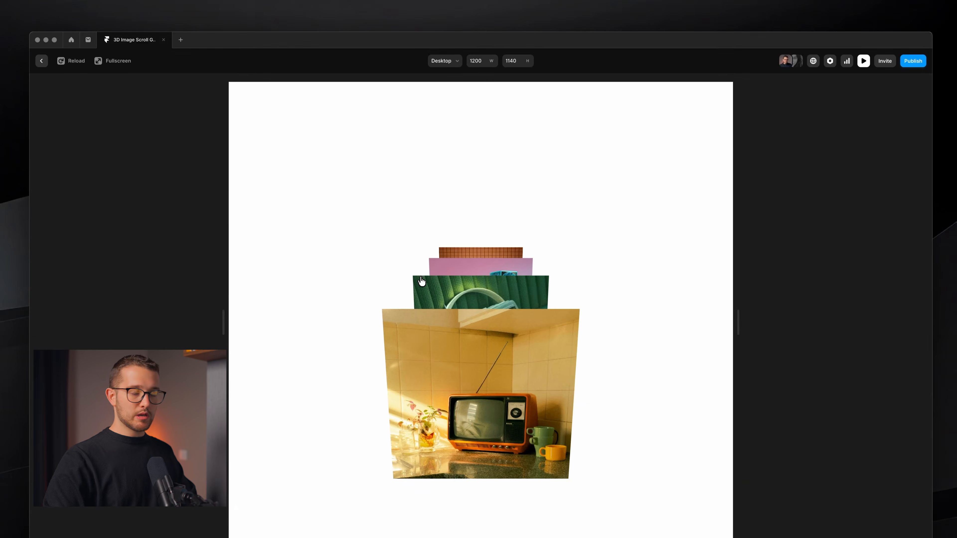
Preview the page and scroll back and forth to check how the images move through the gray section and past its end.
scroll(421, 281, down, 5)
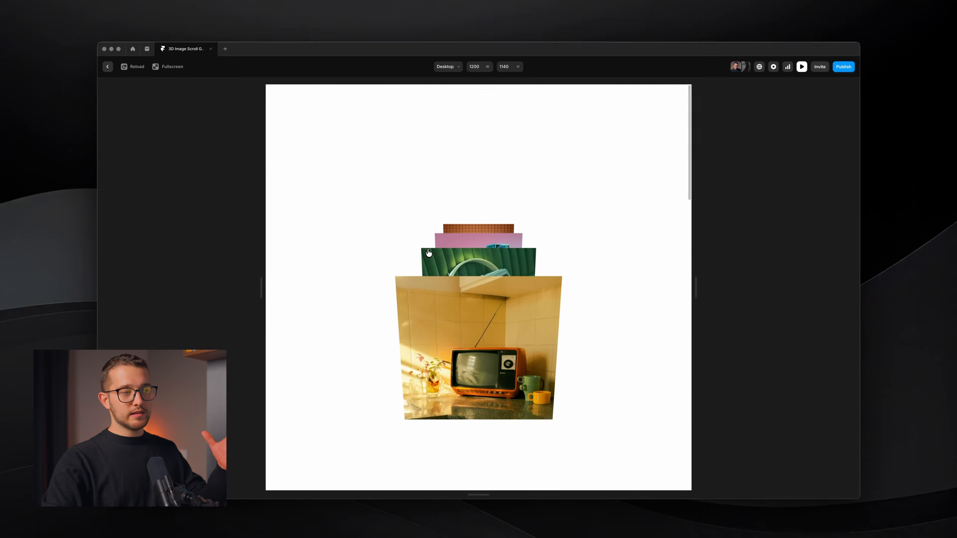
scroll(429, 251, down, 5)
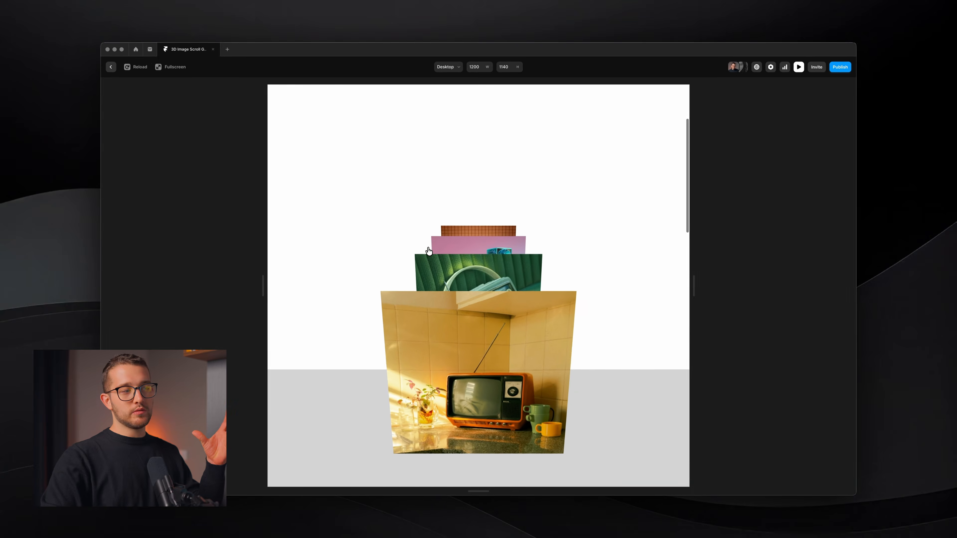
scroll(429, 252, down, 2)
scroll(429, 251, up, 8)
scroll(429, 251, down, 12)
scroll(429, 250, up, 8)
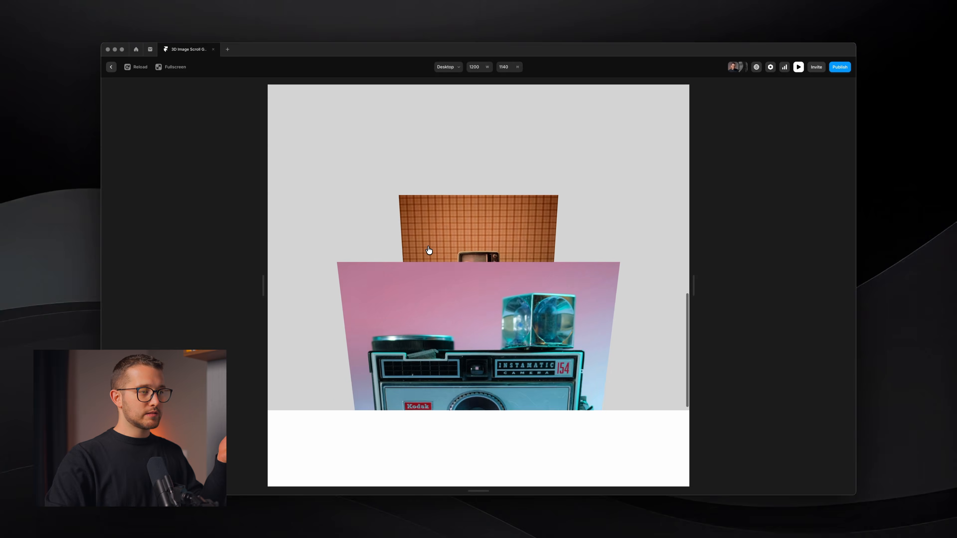
scroll(428, 250, down, 10)
scroll(429, 250, up, 8)
scroll(429, 250, down, 8)
scroll(429, 250, up, 3)
key(Escape)
Change the height sizing of the Images Movement stack on Desktop from Fixed to Fill.
scroll(434, 252, down, 5)
click(366, 315)
drag(450, 330, 488, 227)
super+click(491, 228)
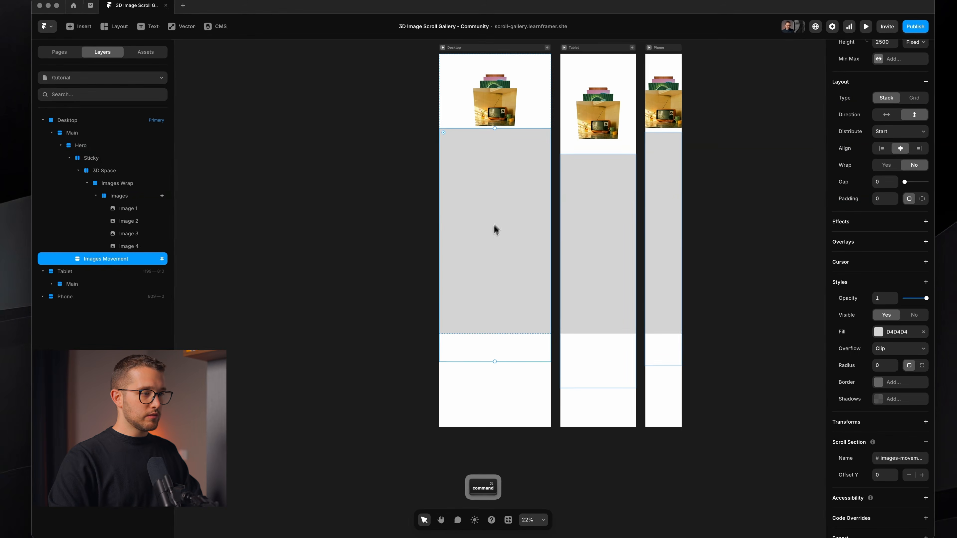
scroll(483, 247, up, 3)
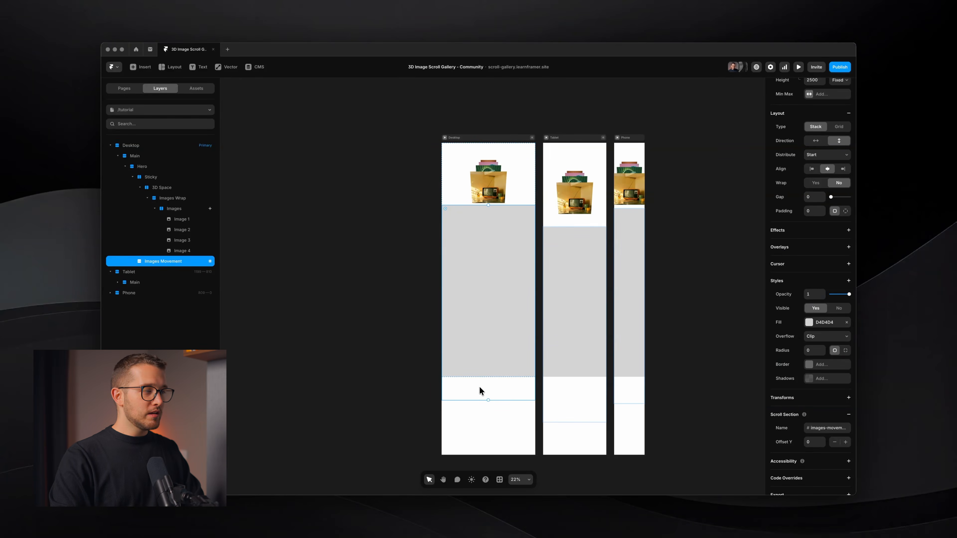
scroll(808, 196, up, 3)
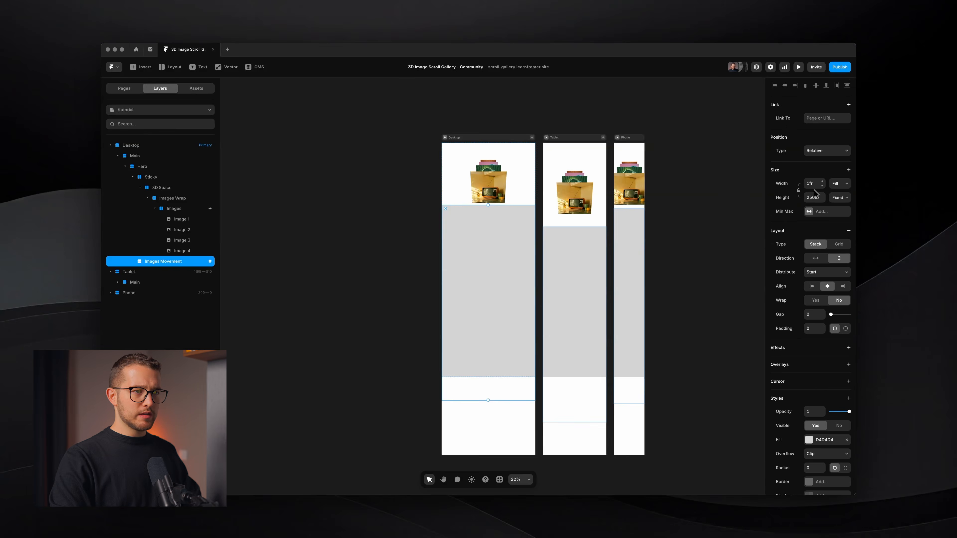
click(839, 197)
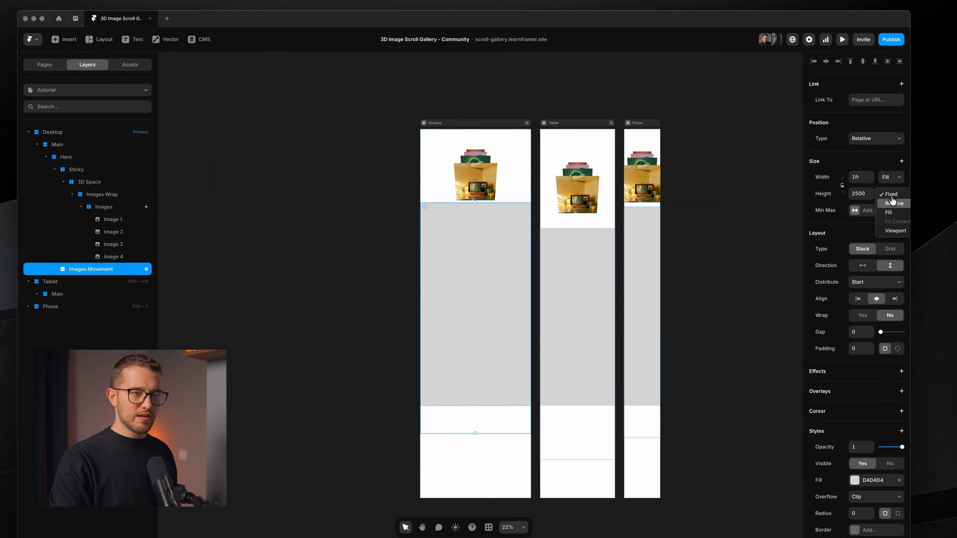
key(Escape)
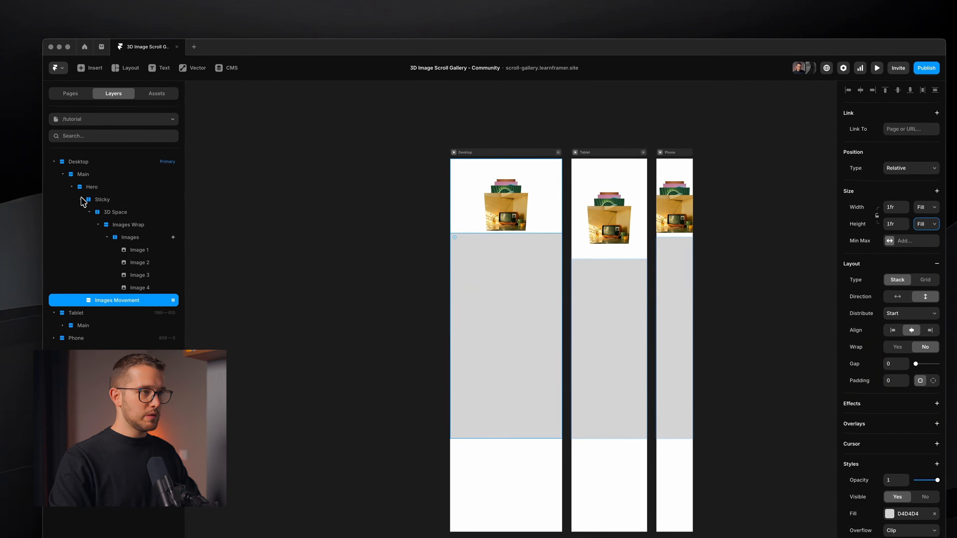
drag(449, 156, 575, 439)
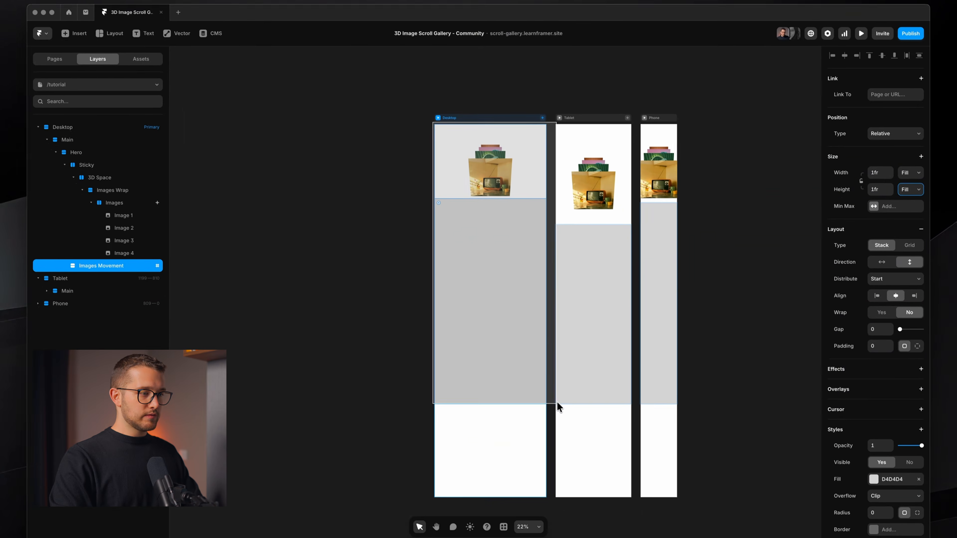
drag(557, 401, 549, 403)
key(Escape)
Preview the Desktop breakpoint and scroll through the whole Hero to check the image animation with the resized section.
click(438, 119)
scroll(444, 291, down, 10)
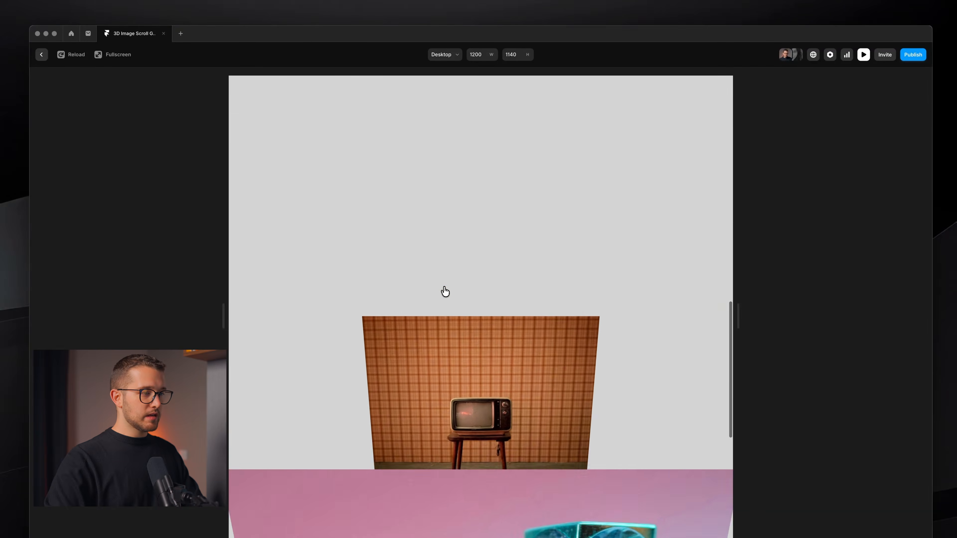
scroll(445, 291, down, 7)
scroll(446, 292, up, 15)
scroll(445, 291, down, 5)
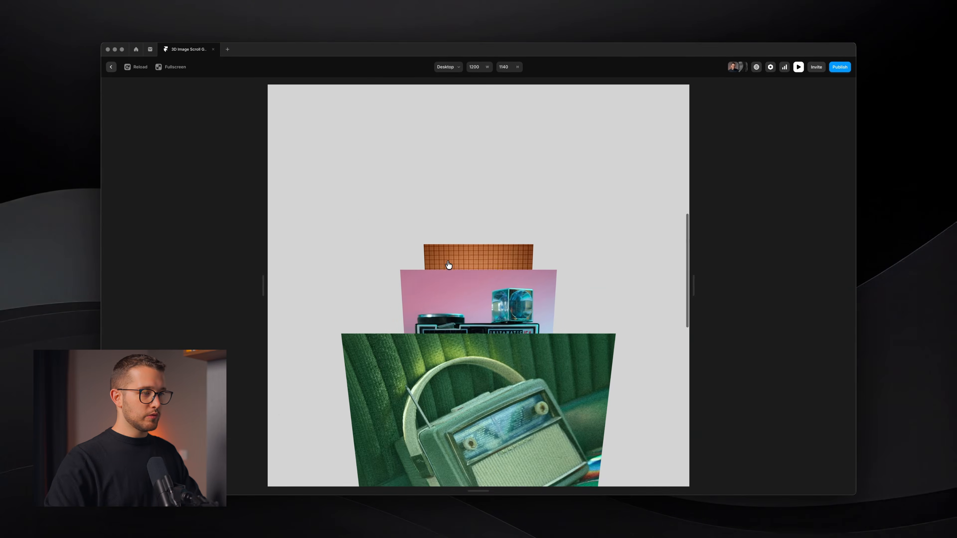
scroll(449, 265, down, 3)
key(Escape)
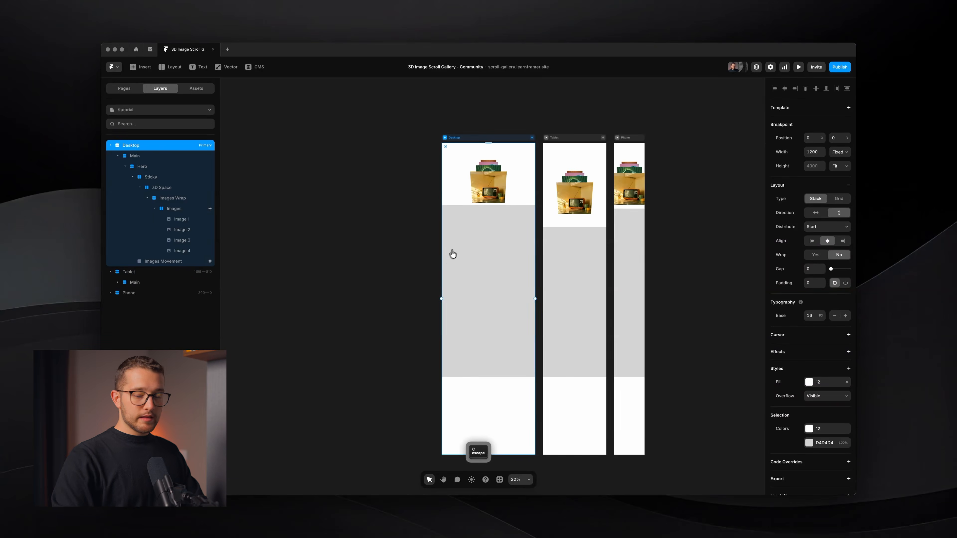
Preview Desktop again and examine how the image stack moves as the gray section enters the viewport.
key(super+p)
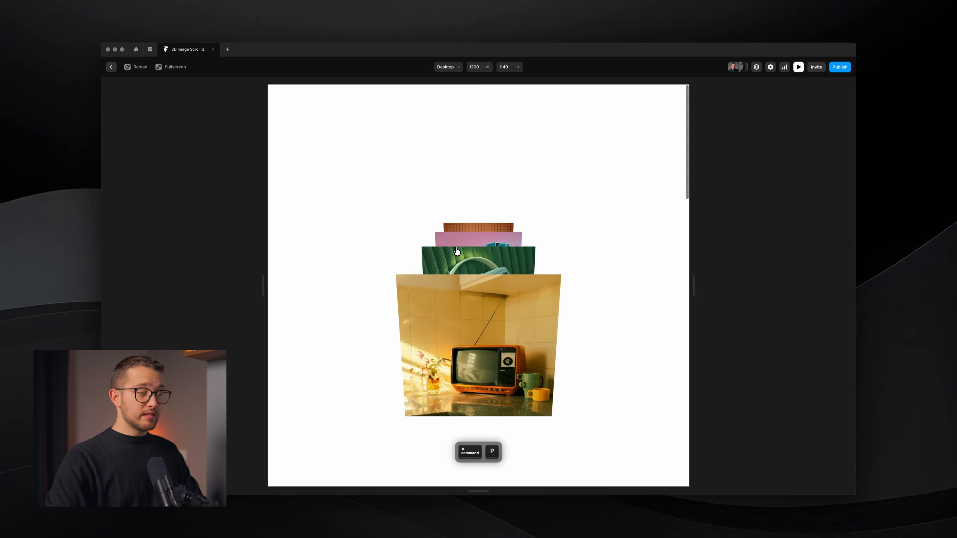
scroll(457, 251, down, 5)
key(shift+super+4)
drag(556, 241, 699, 370)
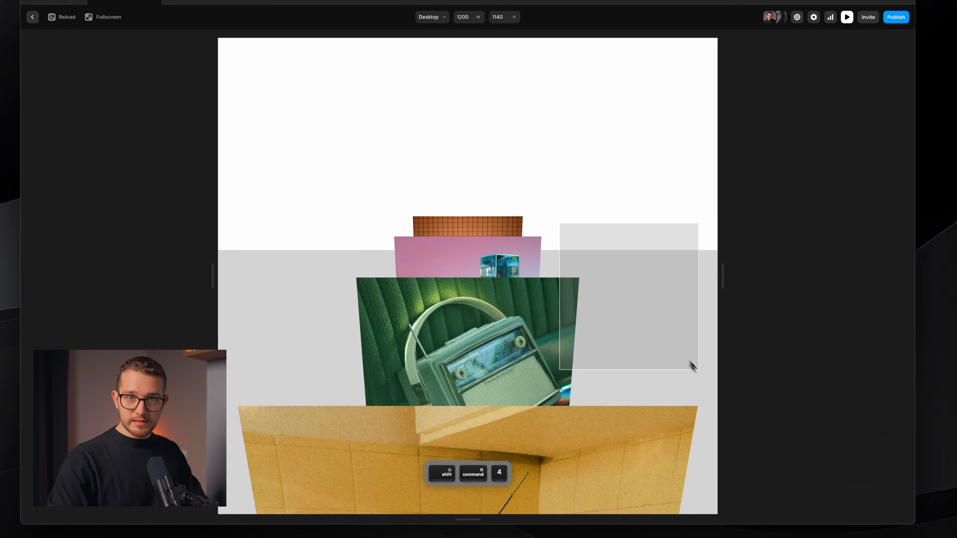
key(Escape)
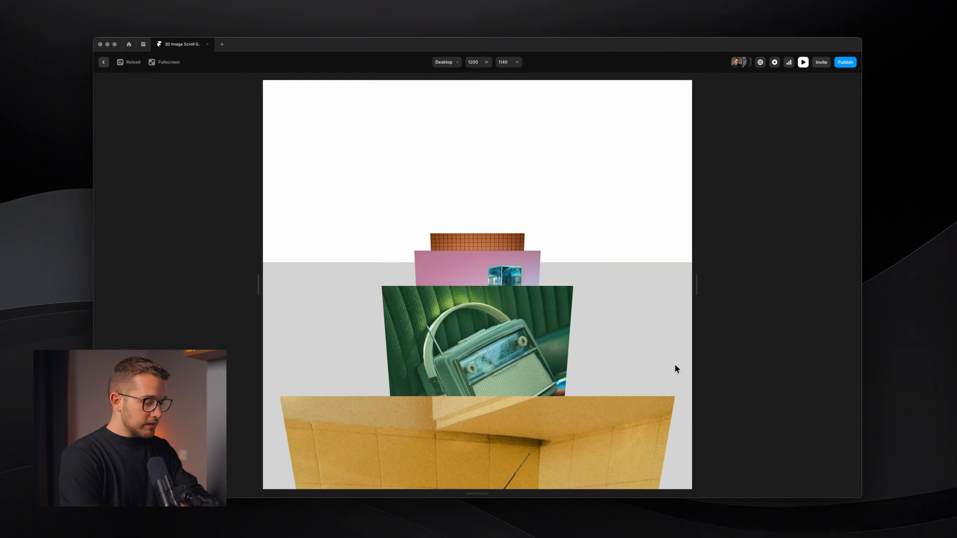
scroll(673, 368, down, 10)
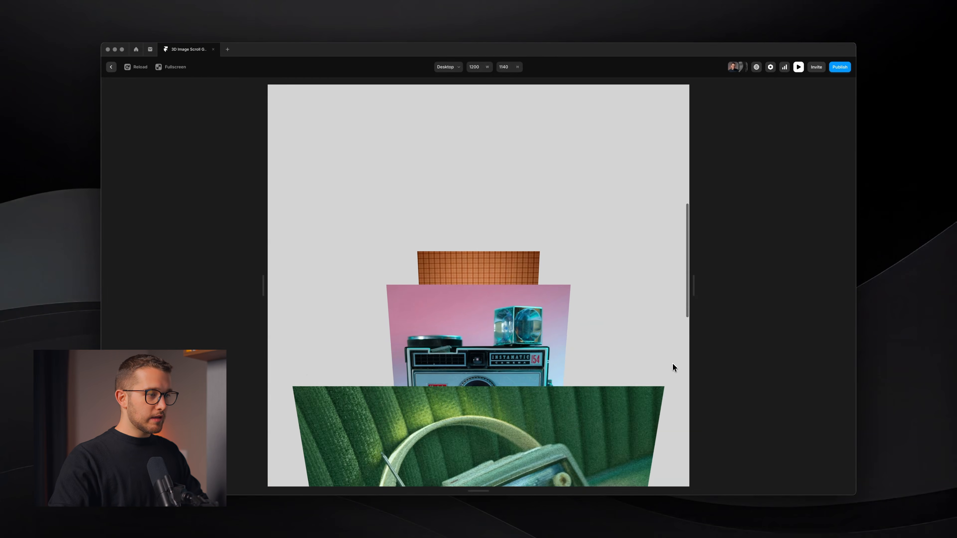
key(Escape)
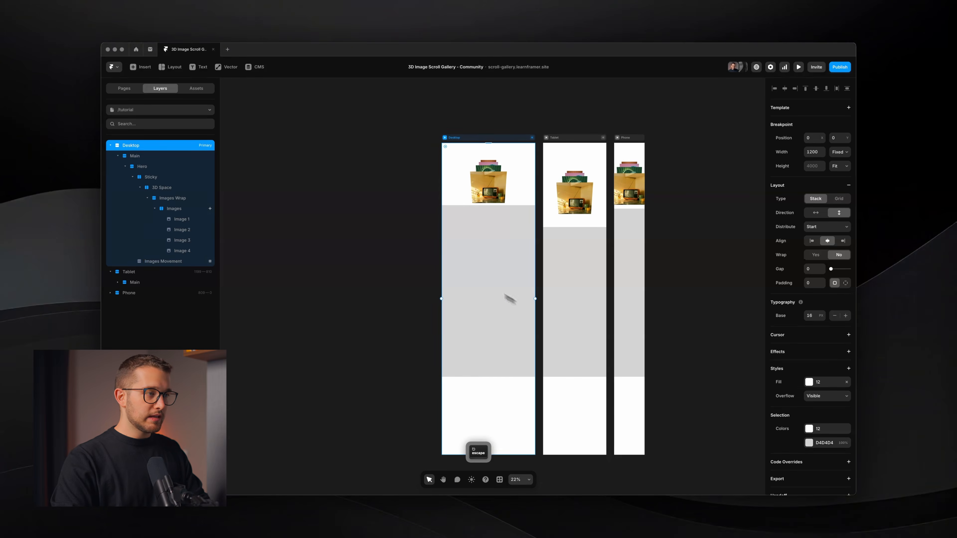
Select the Images Movement stack, switch to the finished gallery demo page, and examine how its front image moves on scroll.
super+click(480, 245)
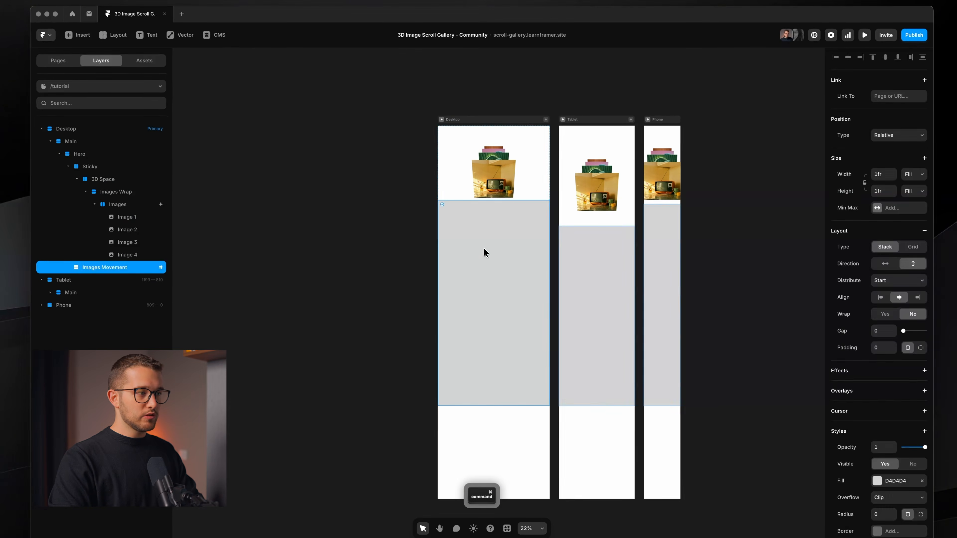
super+scroll(526, 241, up, 5)
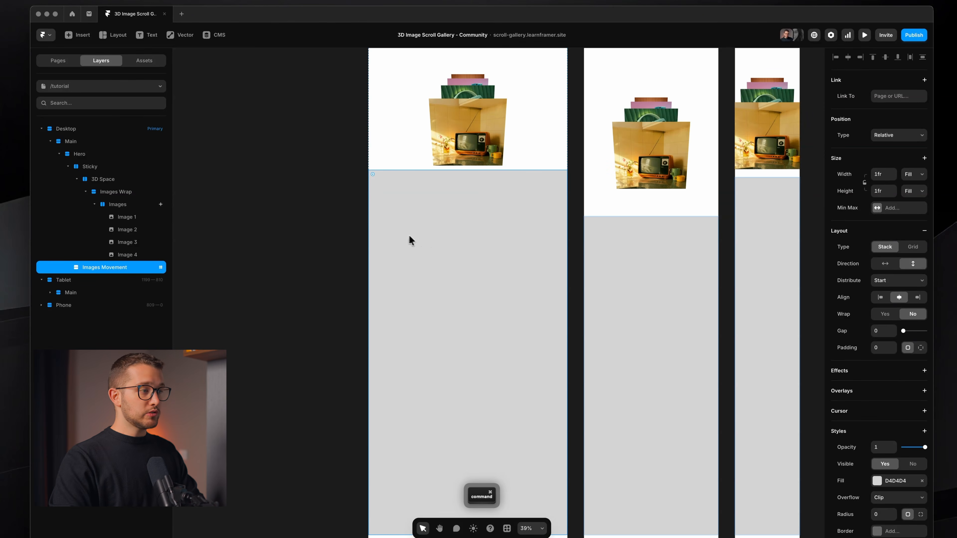
key(super+Tab)
scroll(448, 271, down, 10)
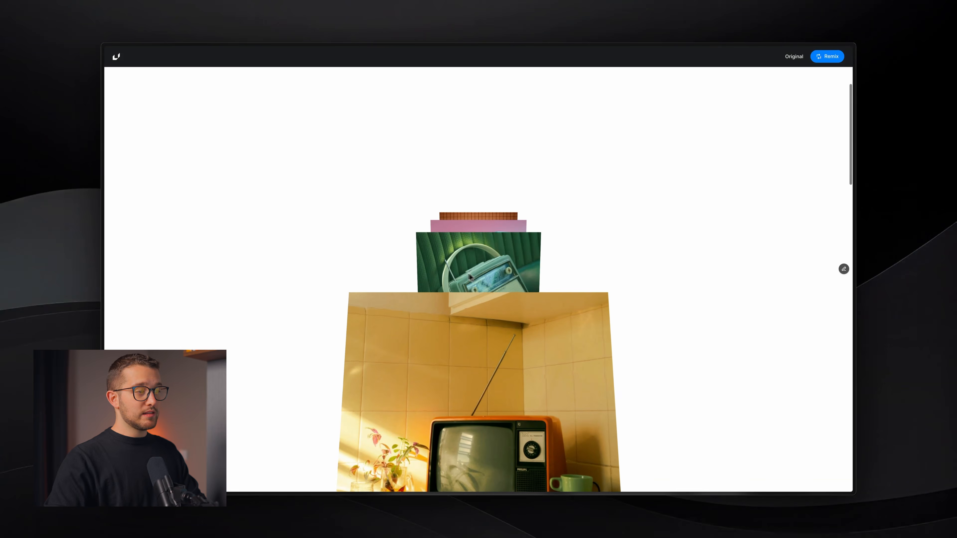
scroll(476, 274, up, 10)
scroll(482, 301, down, 10)
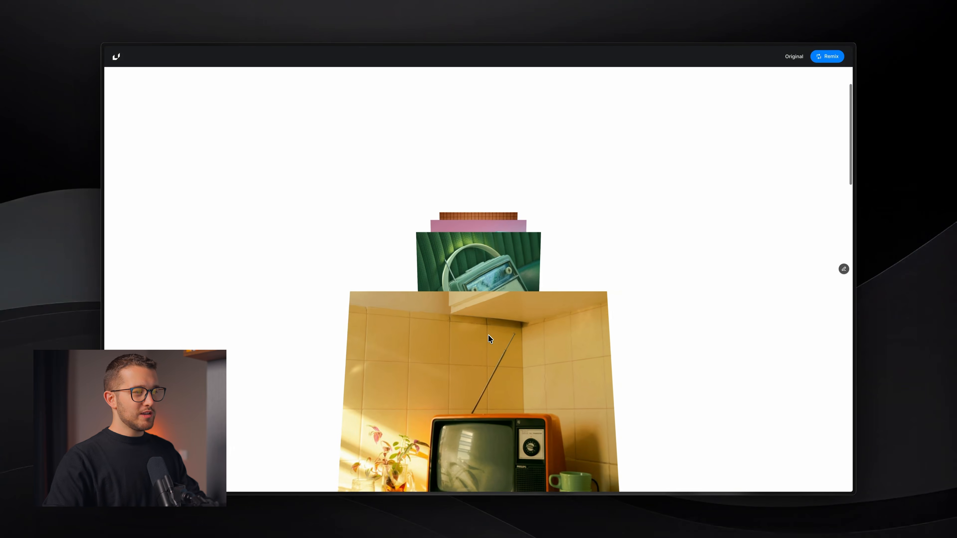
scroll(488, 334, up, 10)
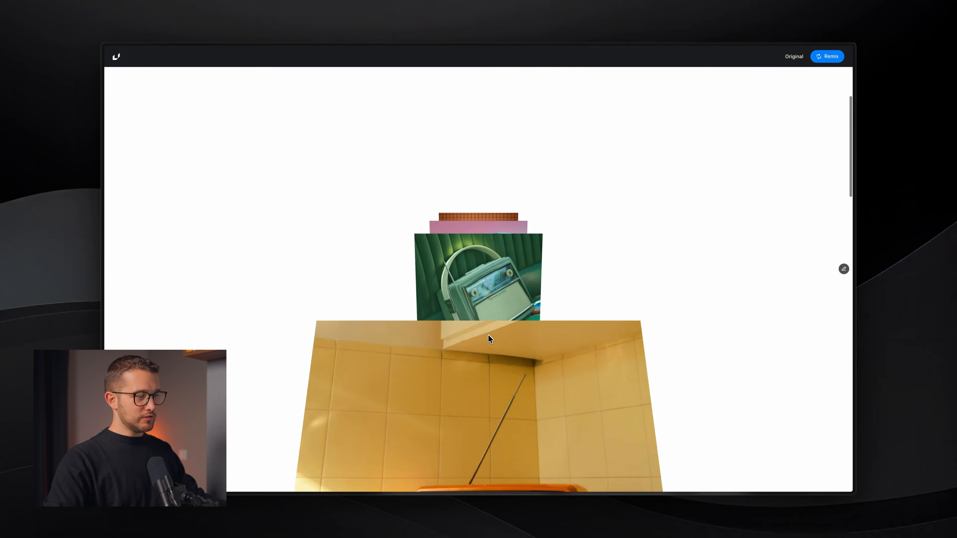
Scroll through the finished gallery demo page and examine how each front image tilts and moves away.
scroll(489, 335, down, 5)
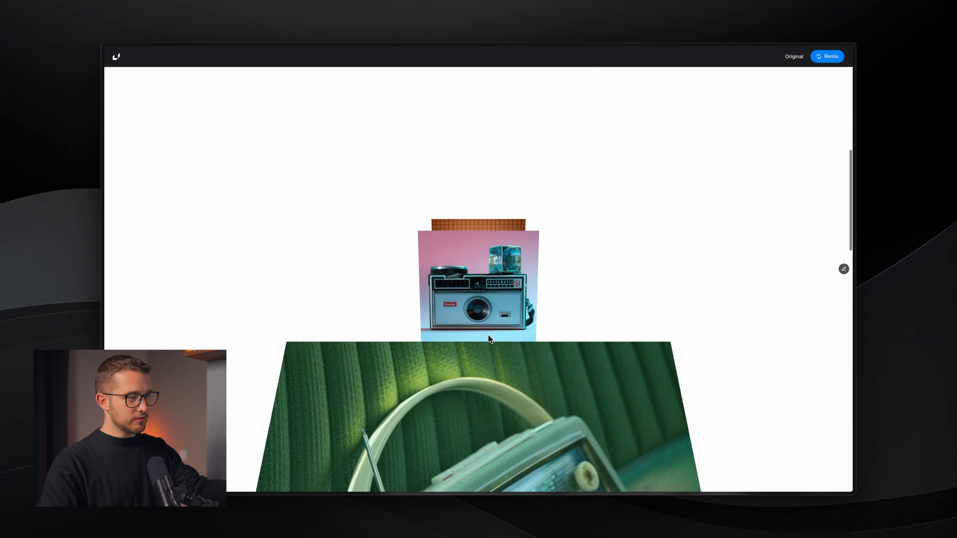
scroll(489, 335, down, 5)
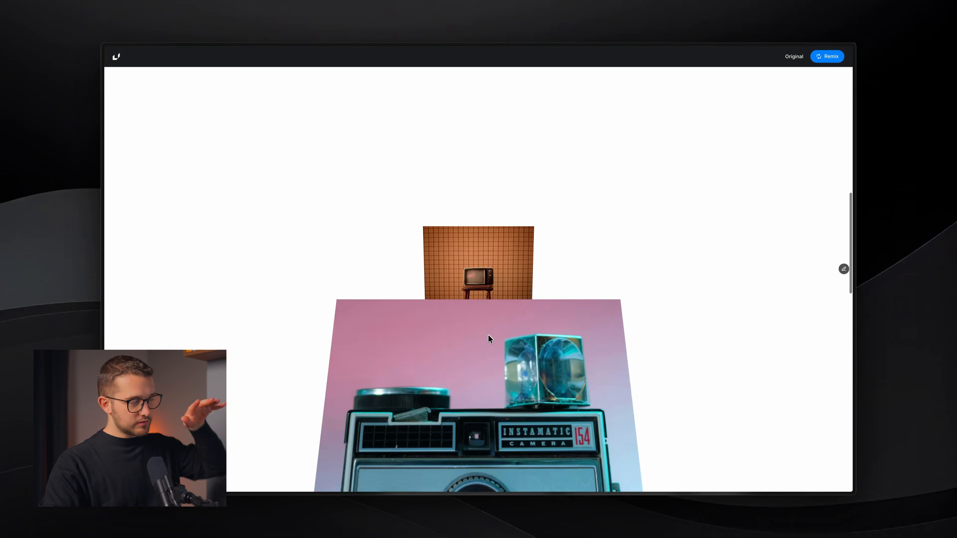
scroll(488, 336, up, 10)
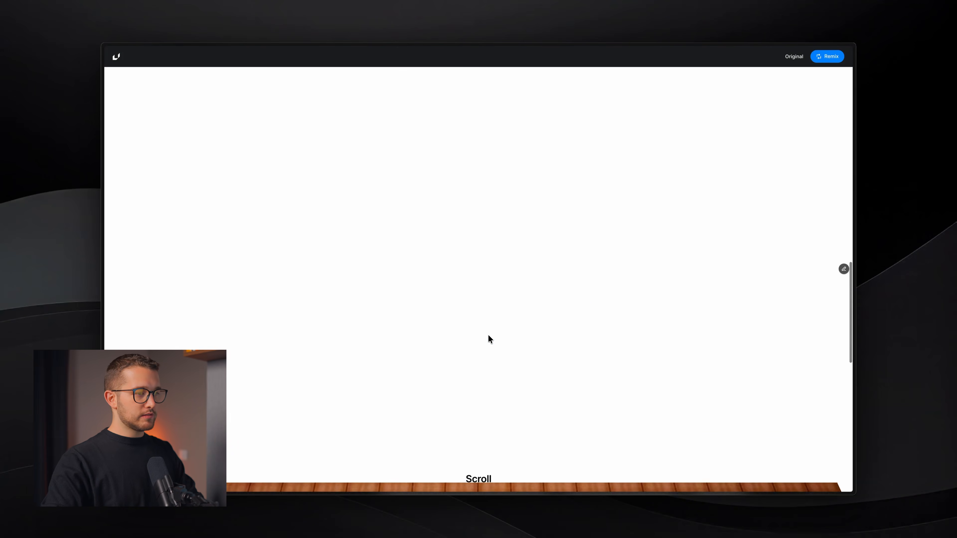
scroll(488, 336, up, 10)
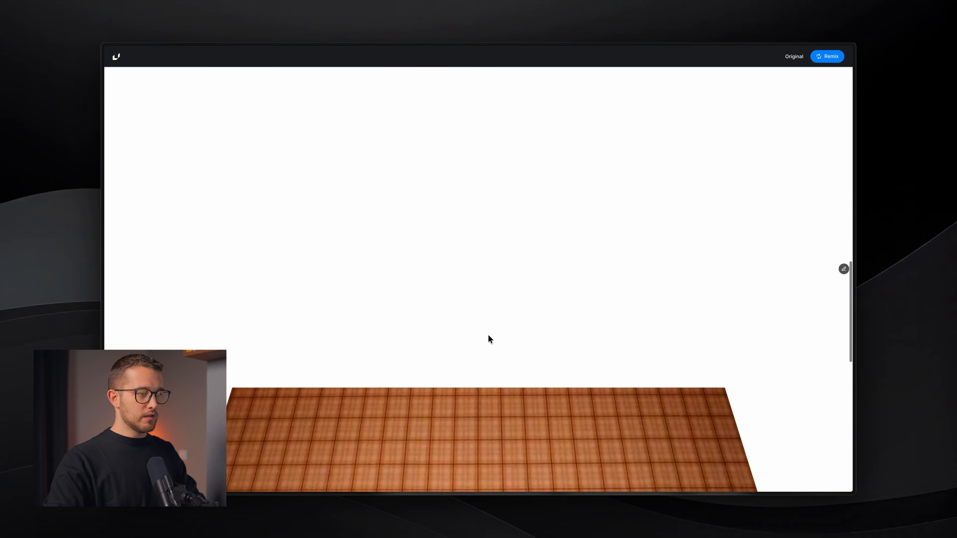
scroll(488, 335, up, 5)
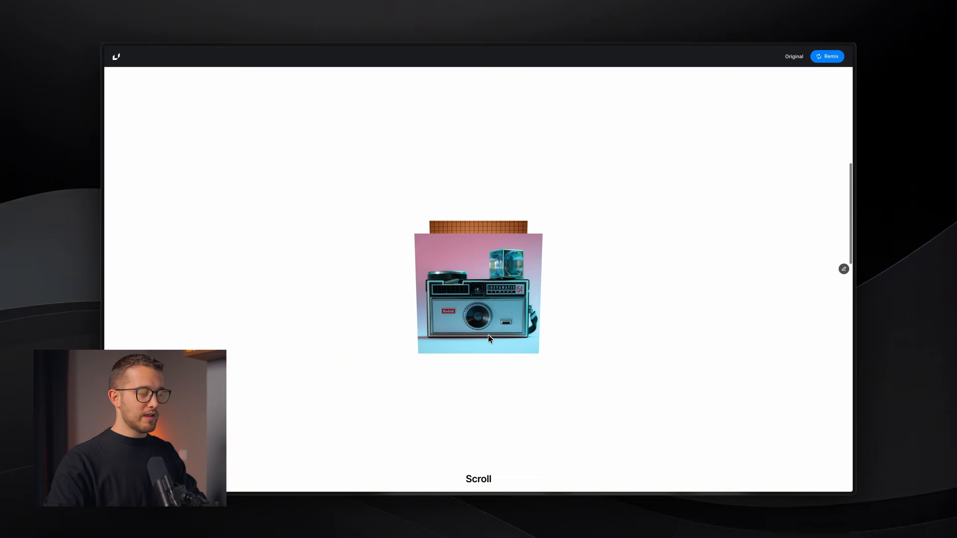
Switch back to the Framer project and add a Scroll Transform effect to Image 4, triggered by Section in View.
key(super+Tab)
scroll(469, 178, up, 10)
scroll(462, 197, up, 1)
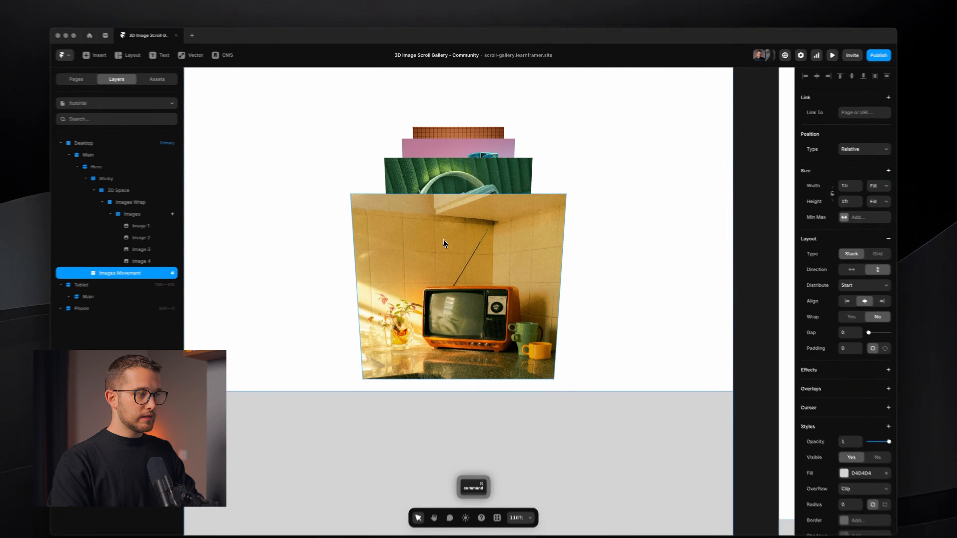
click(449, 227)
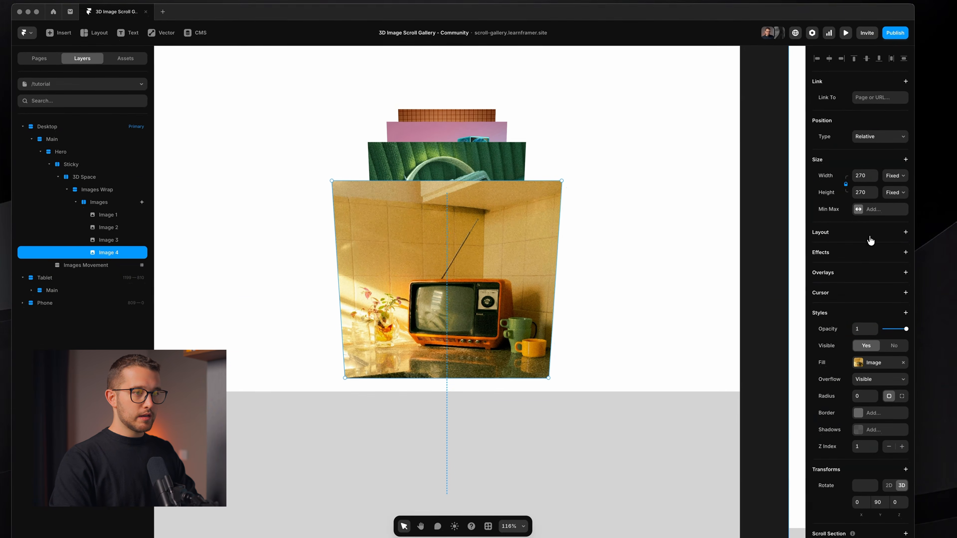
click(868, 259)
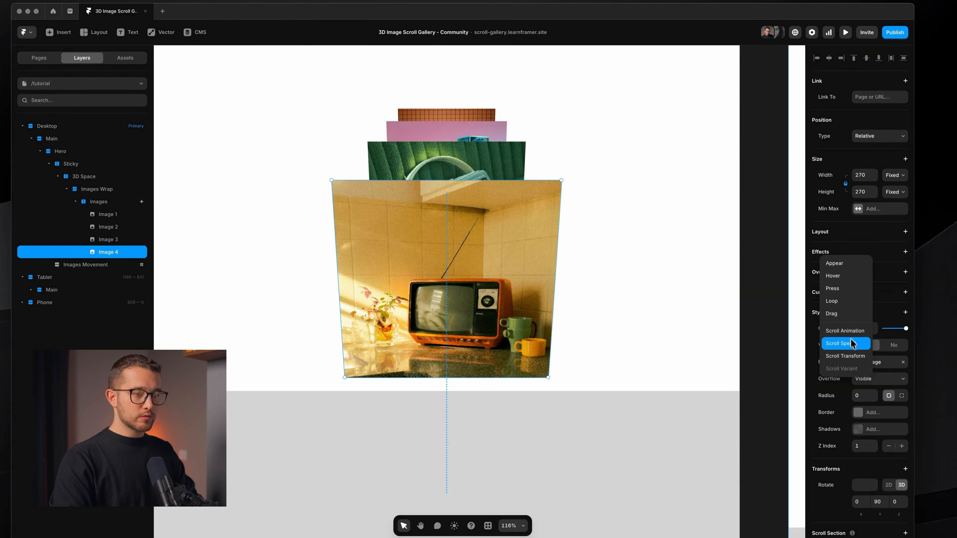
click(857, 357)
click(755, 203)
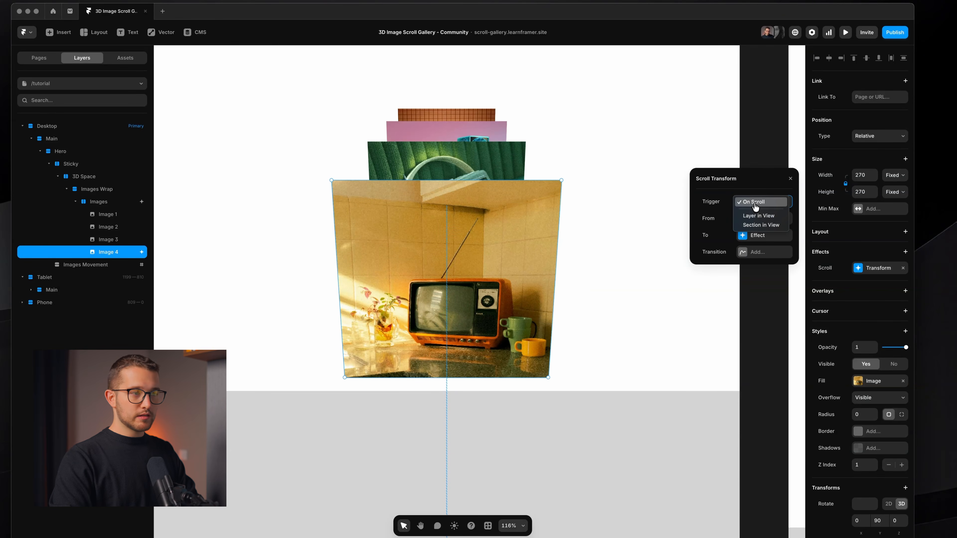
click(761, 225)
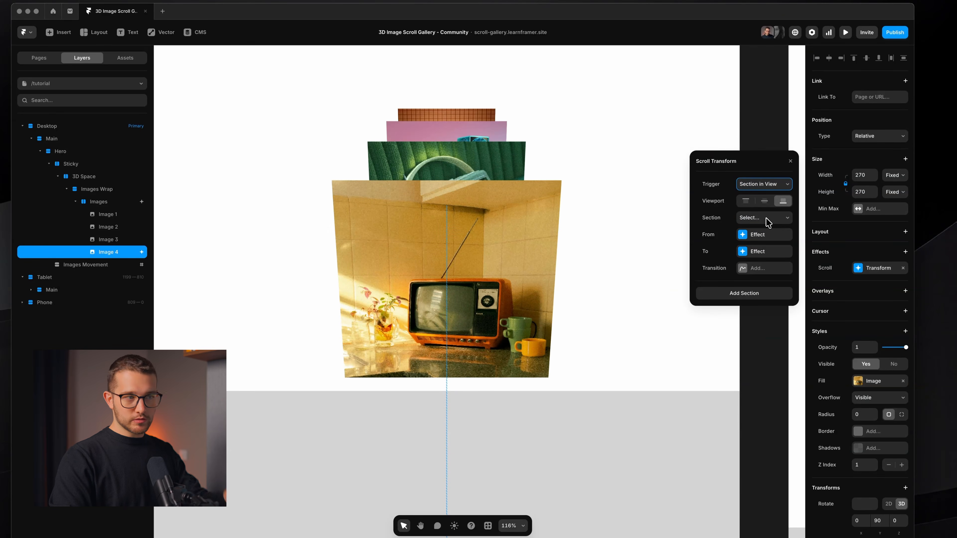
Set the From scale of Image 4's scroll transform to 1 and give its To effect a 3D Z rotation of -60.
click(761, 234)
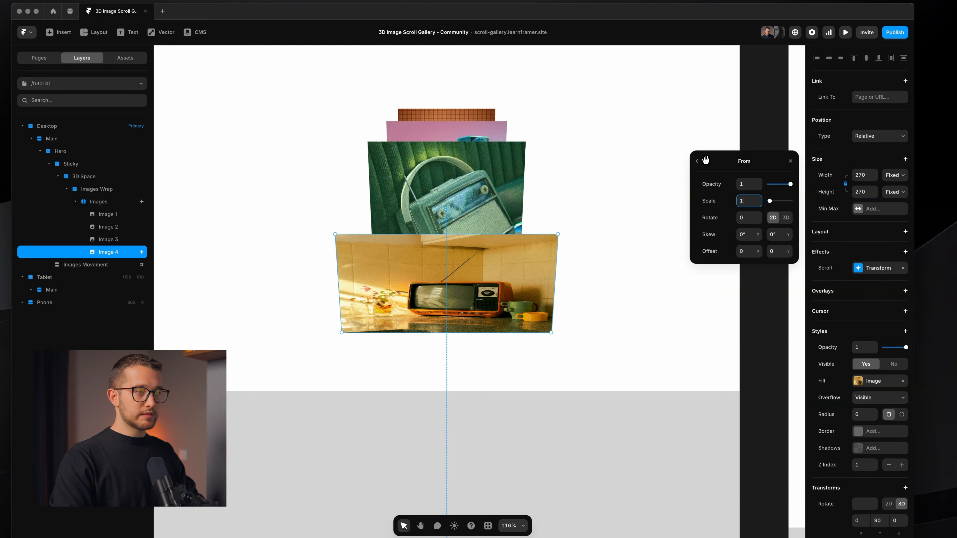
click(697, 161)
click(748, 252)
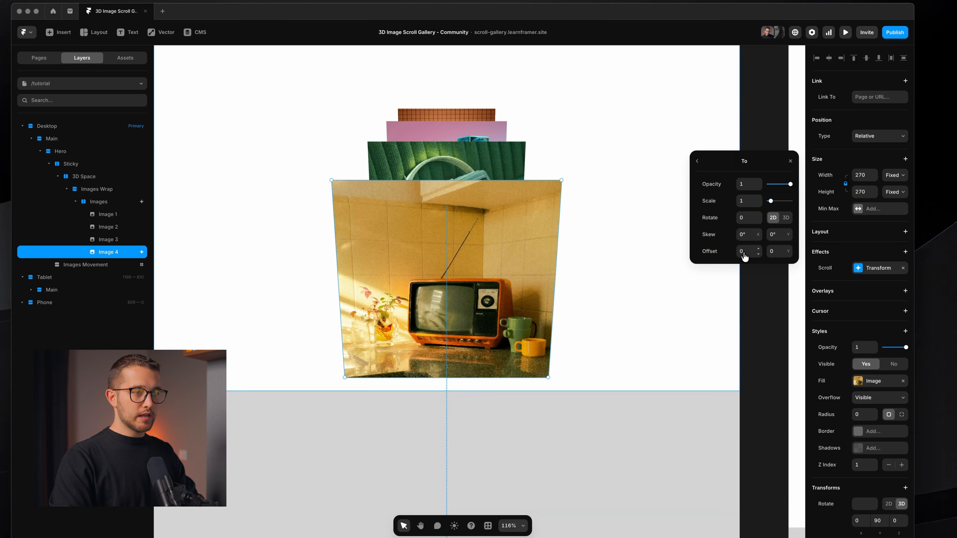
click(787, 219)
click(783, 234)
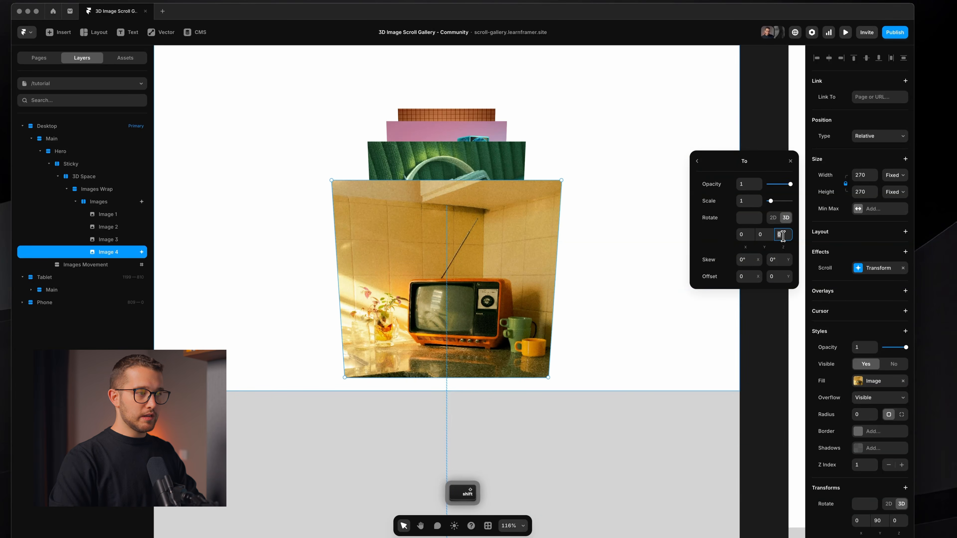
key(shift+Up)
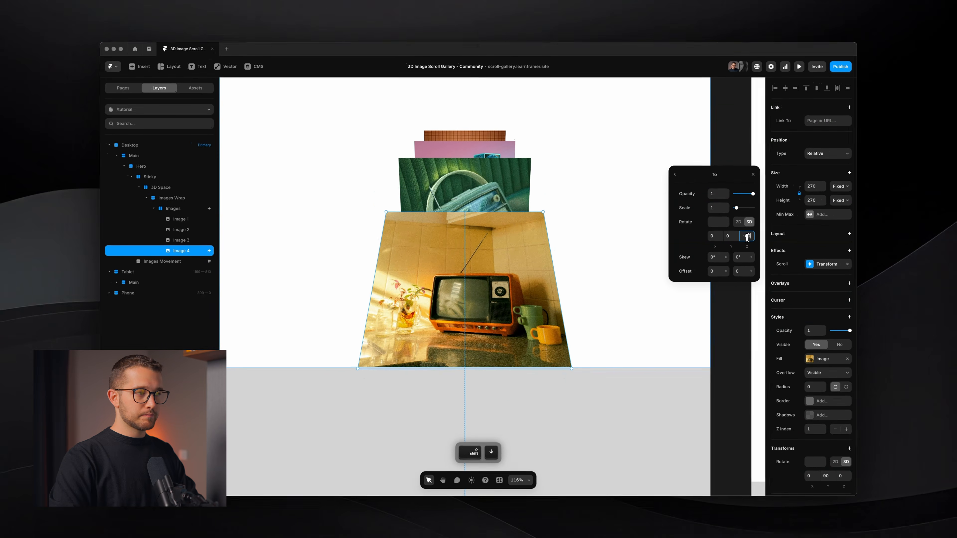
key(shift+Down)
key(shift+Up)
key(shift+Up)
key(shift+Up)
key(shift+Down)
key(shift+Down)
key(shift+Down)
key(shift+Down)
key(shift+Down)
key(shift+Down)
key(shift+Up)
key(shift+Up)
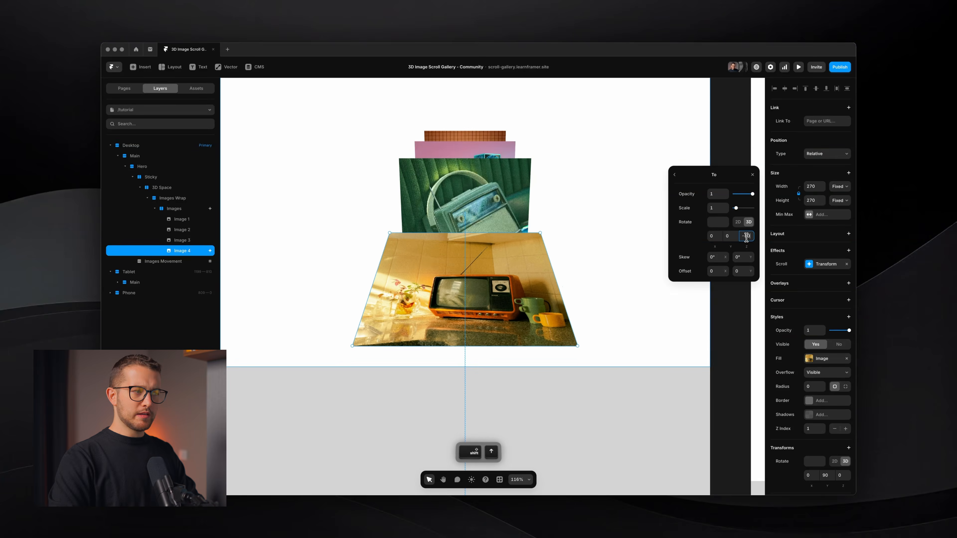
key(shift+Up)
drag(456, 269, 466, 288)
key(space)
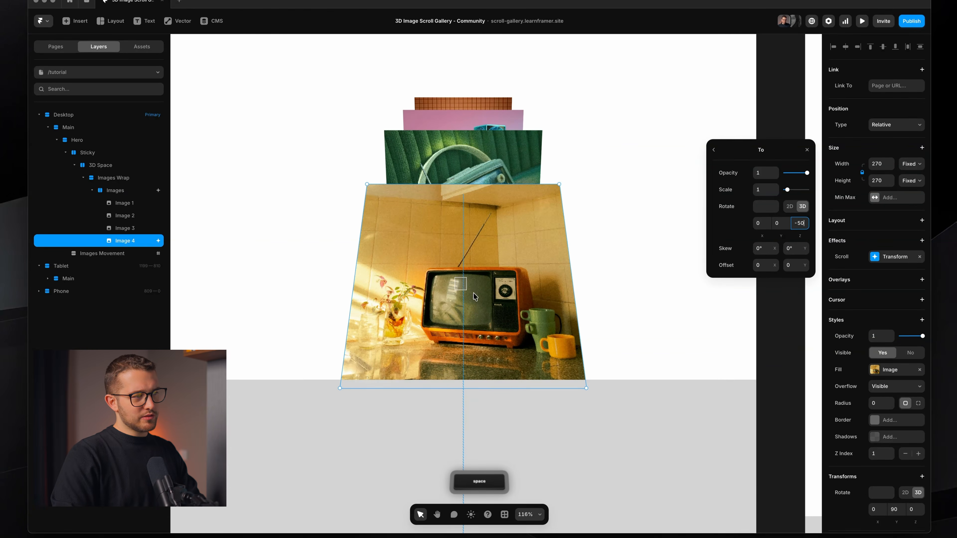
key(shift+Down)
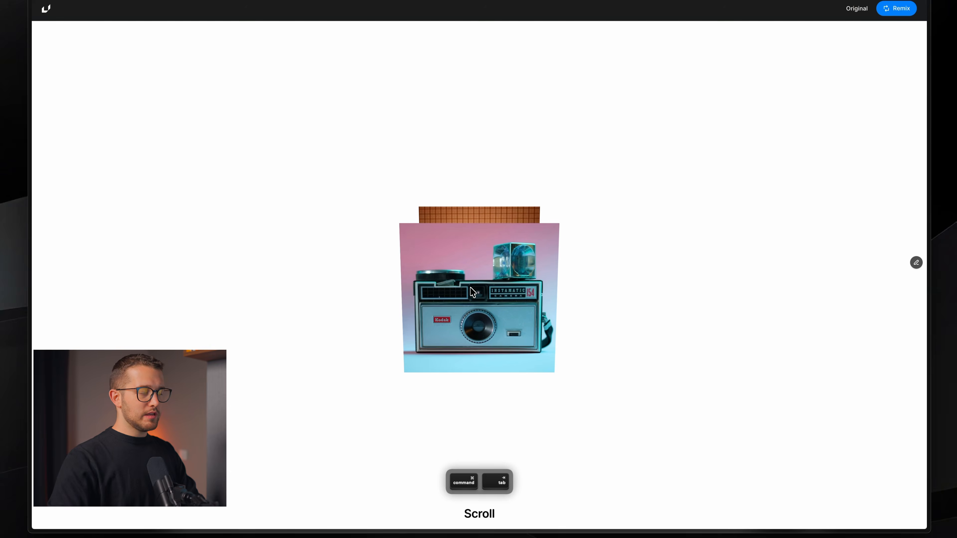
Switch to the finished gallery demo page and examine around which edge the front image rotates on scroll.
scroll(472, 293, down, 5)
scroll(472, 293, up, 5)
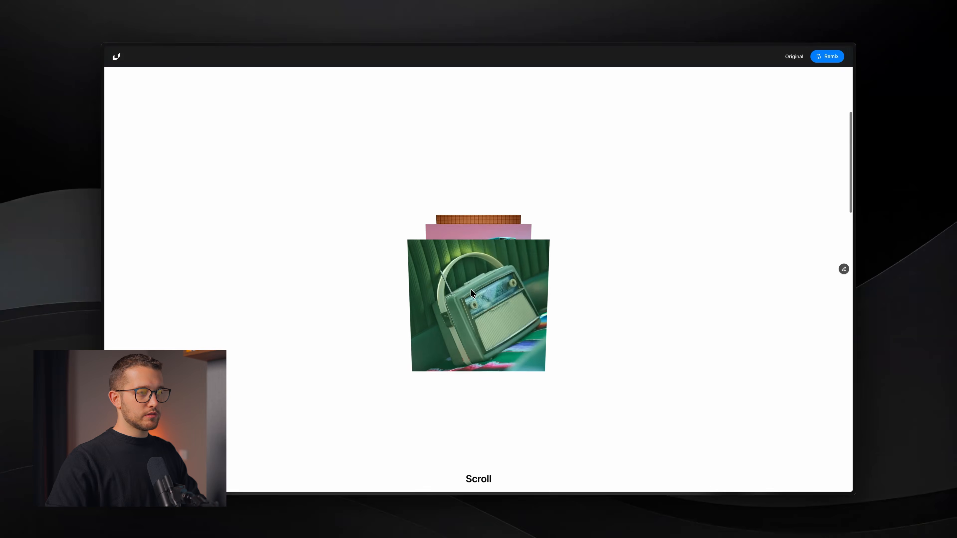
scroll(471, 290, up, 3)
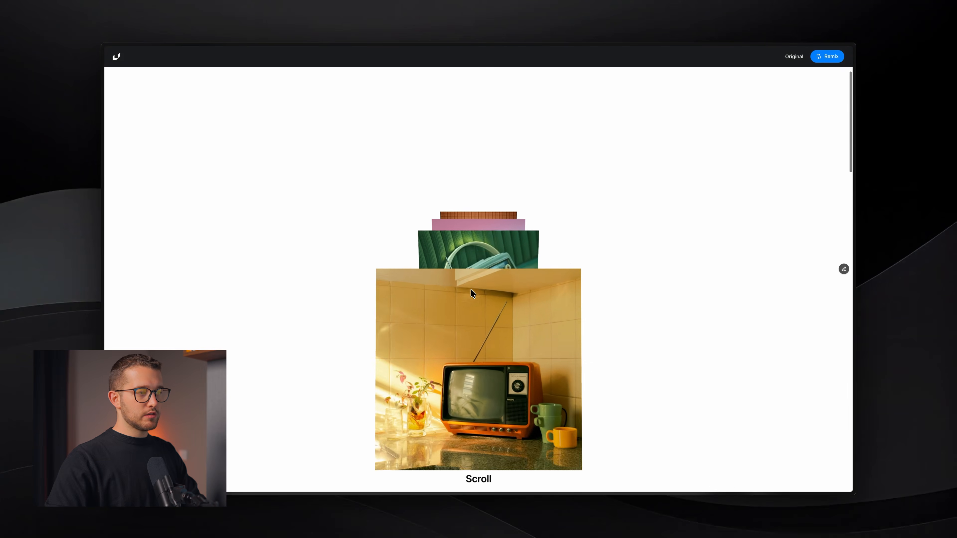
key(shift+super+4)
drag(475, 294, 331, 298)
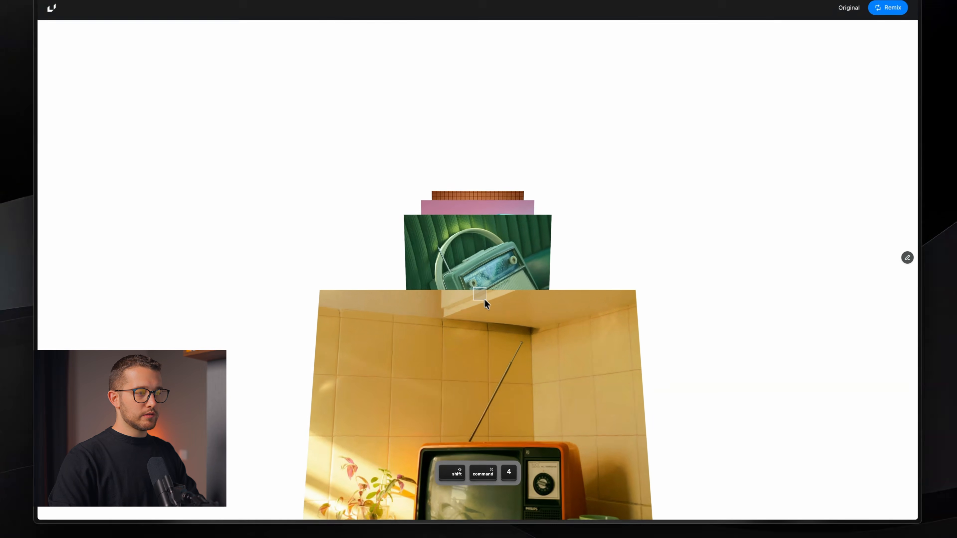
key(space)
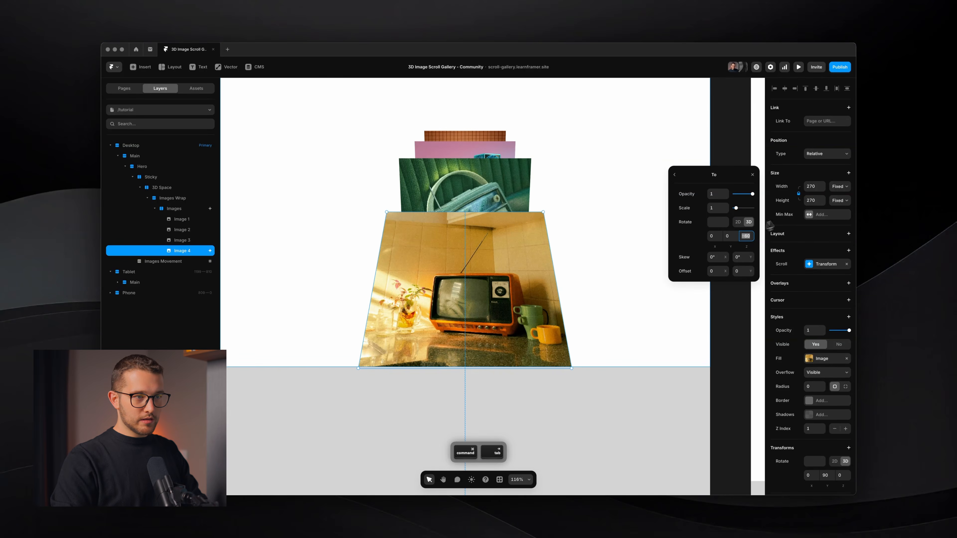
Close the effect settings, select Image 1 through Image 4, and add an Origin property to their transforms.
key(shift+Down)
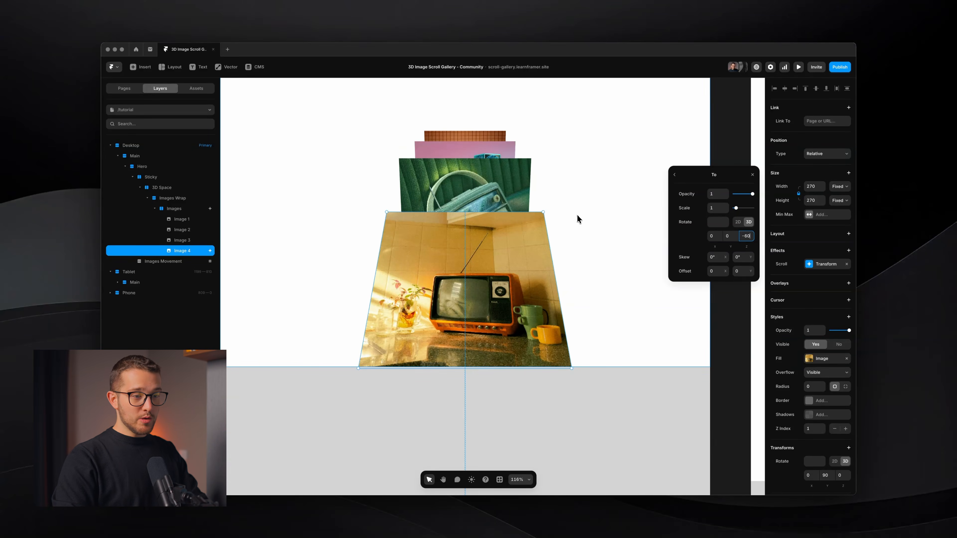
click(753, 175)
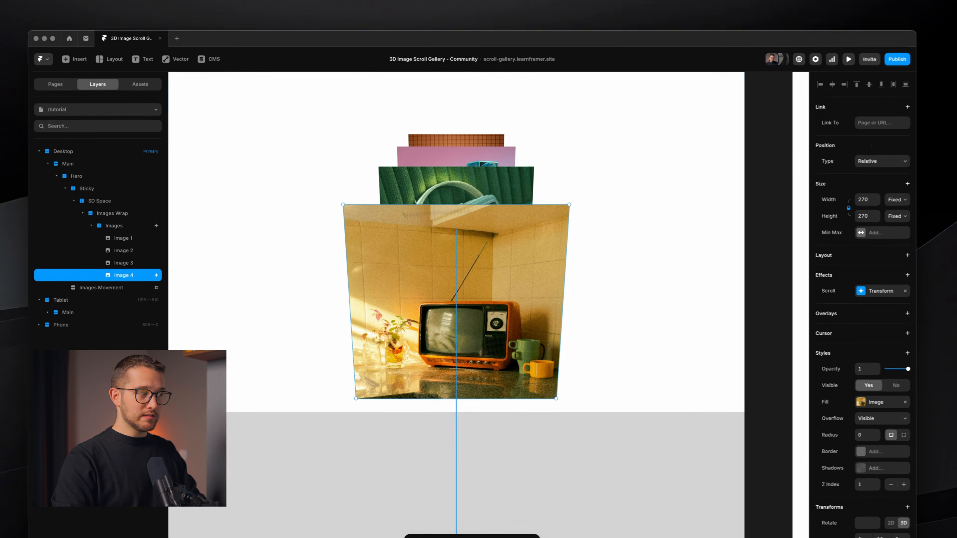
shift+click(116, 241)
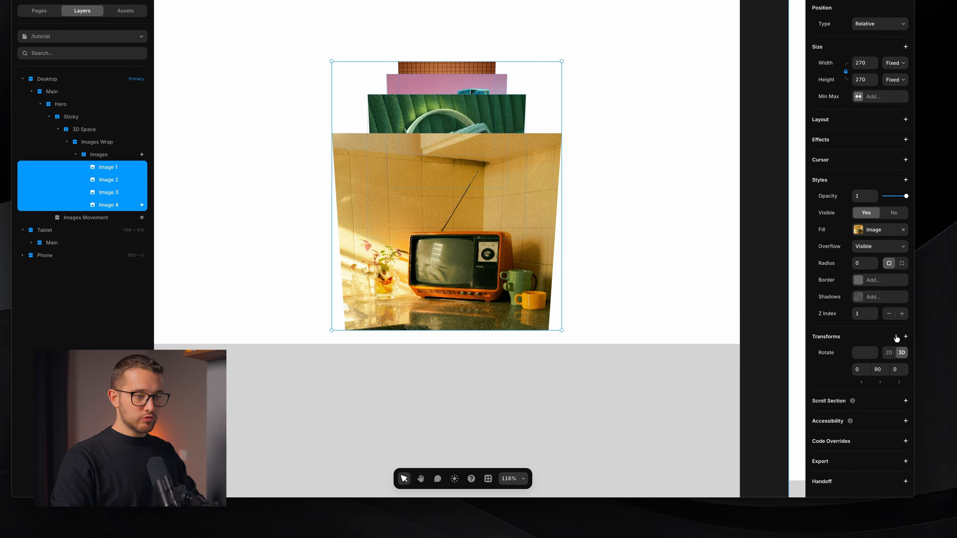
click(903, 337)
click(878, 410)
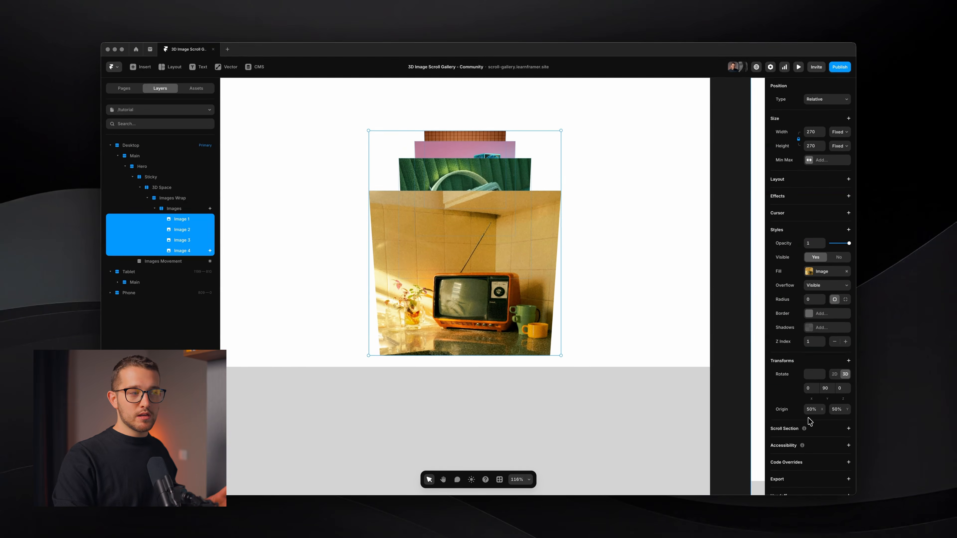
key(shift+super+4)
key(space)
mouse_move(349, 191)
mouse_down()
mouse_move(365, 215)
mouse_move(439, 220)
mouse_move(477, 248)
mouse_move(478, 312)
mouse_move(464, 284)
mouse_move(472, 213)
mouse_move(374, 200)
mouse_up()
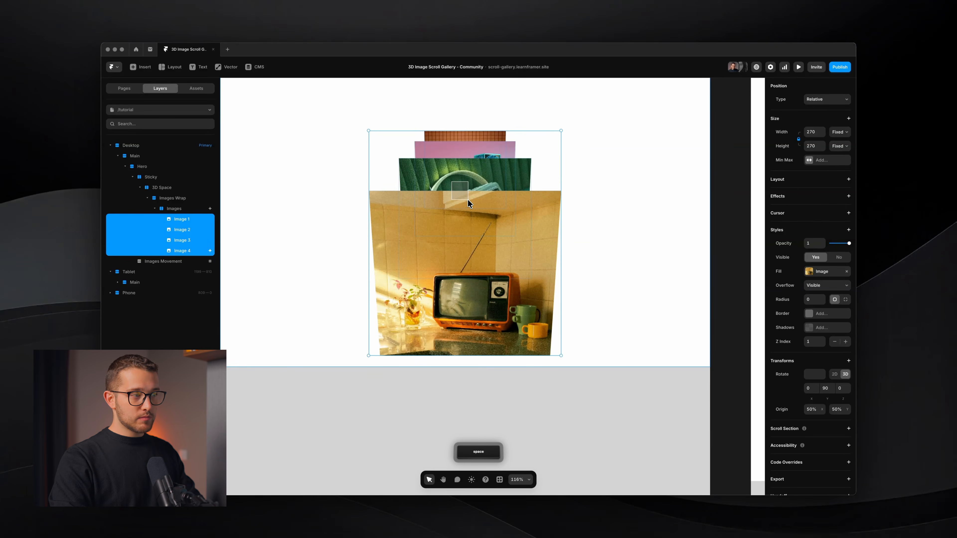
key(Escape)
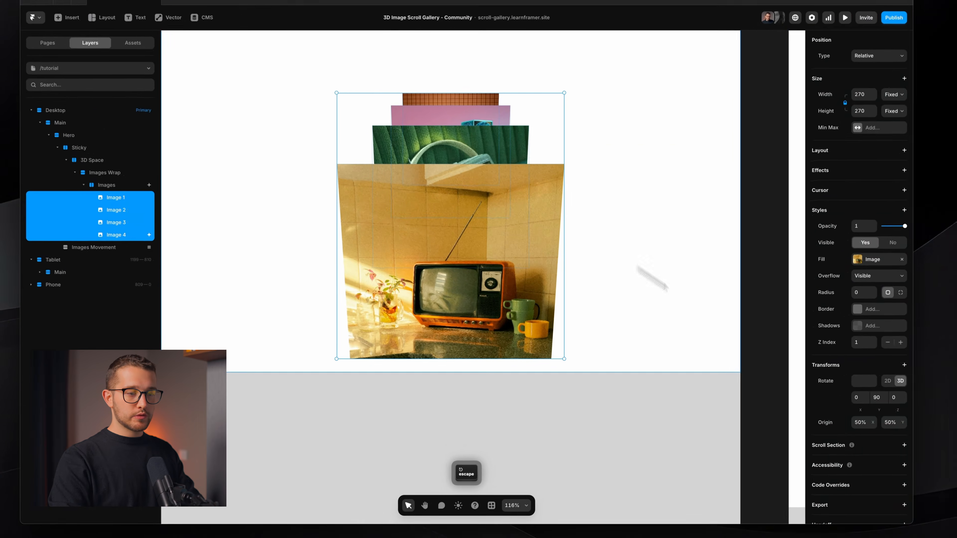
Set the transform origin's Y value to 0% for all four images.
click(837, 408)
key(super+a)
text(0)
key(Return)
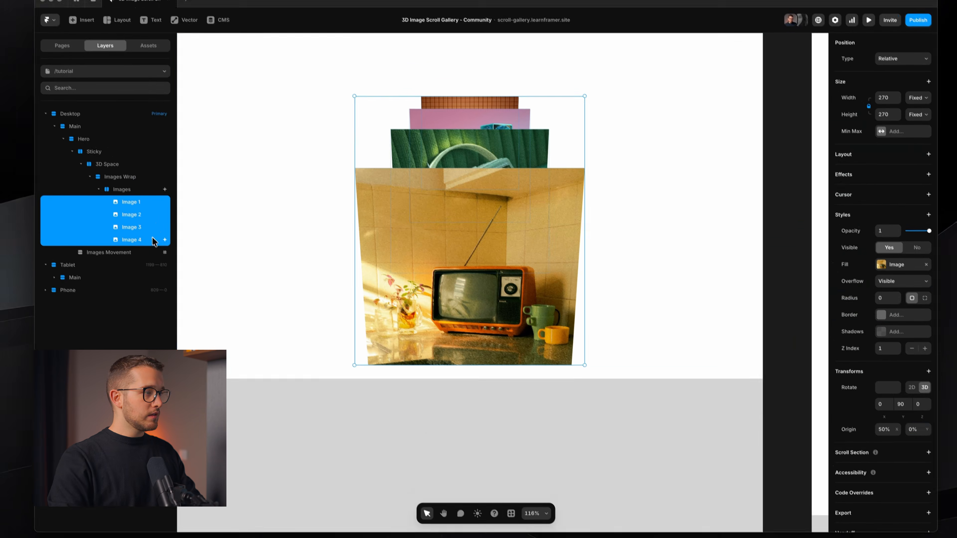
Reopen the To effect of Image 4's scroll transform and set its 3D Z rotation to -70.
click(154, 241)
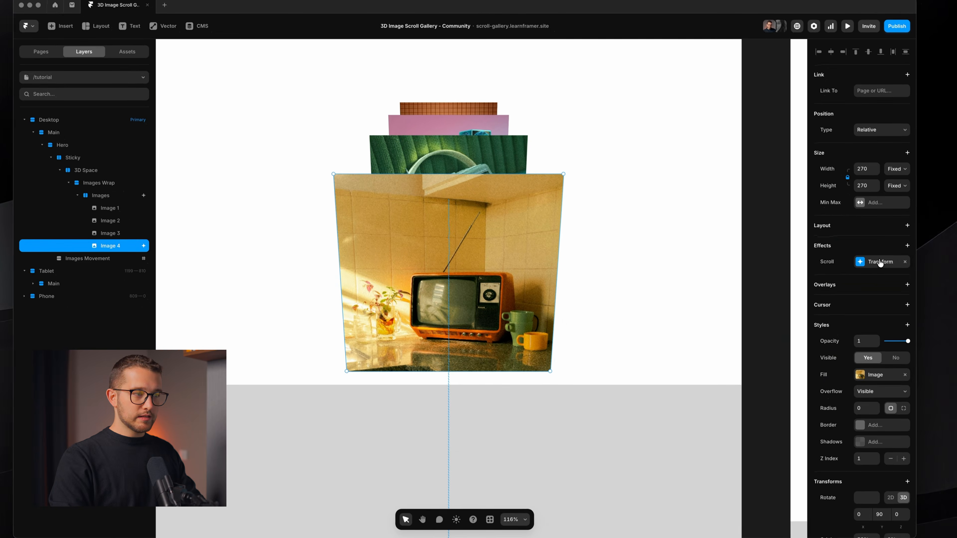
click(898, 256)
click(762, 351)
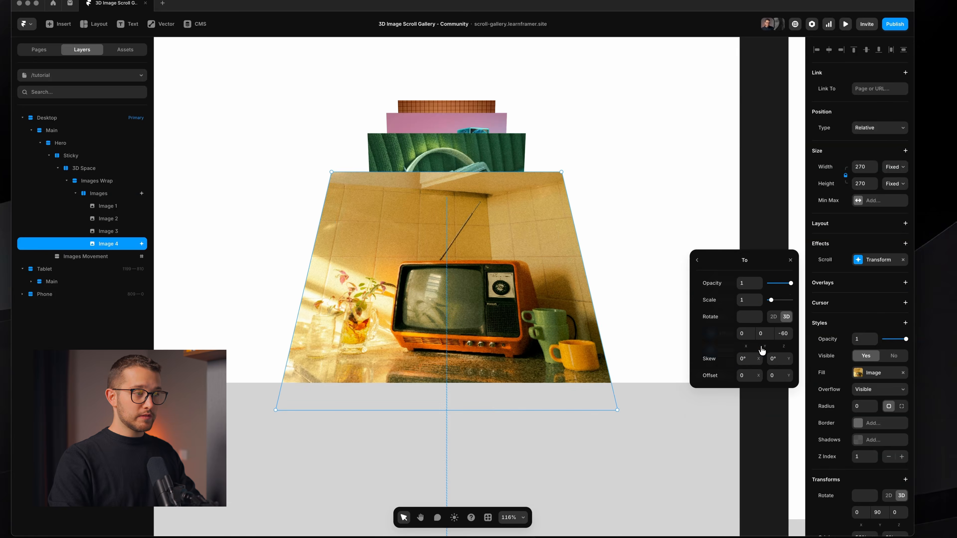
key(shift+Down)
key(shift+Down)
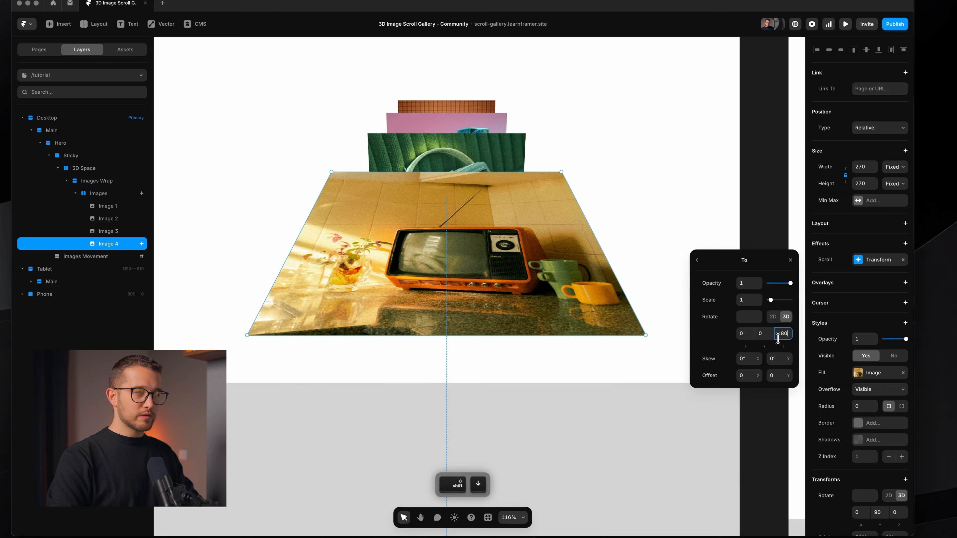
key(shift+Down)
key(shift+Down)
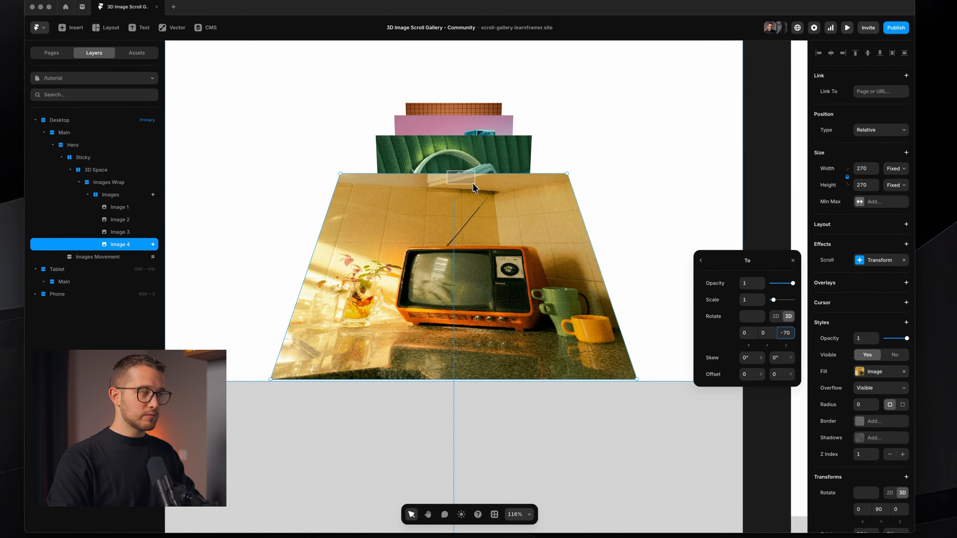
key(Escape)
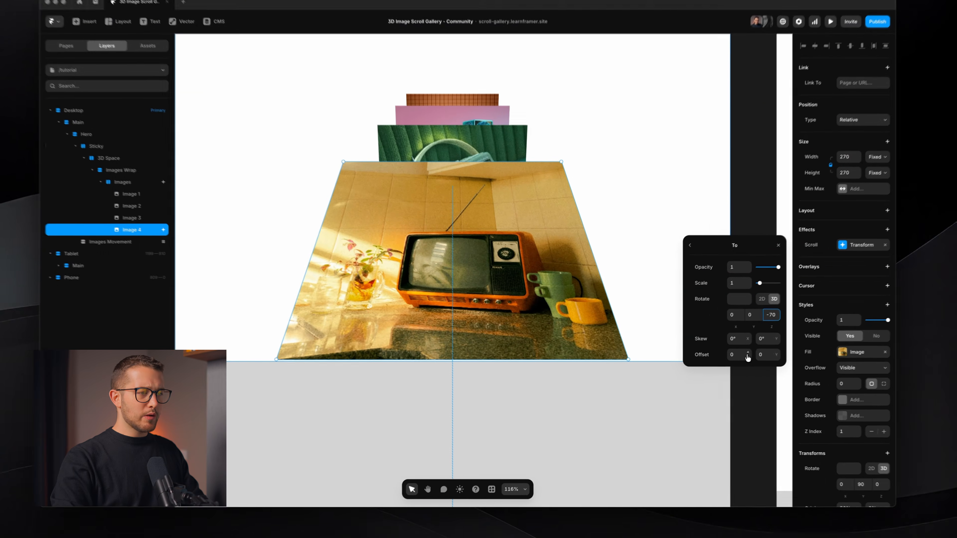
Set the X offset of Image 4's To effect to 300.
drag(726, 362, 709, 253)
click(718, 363)
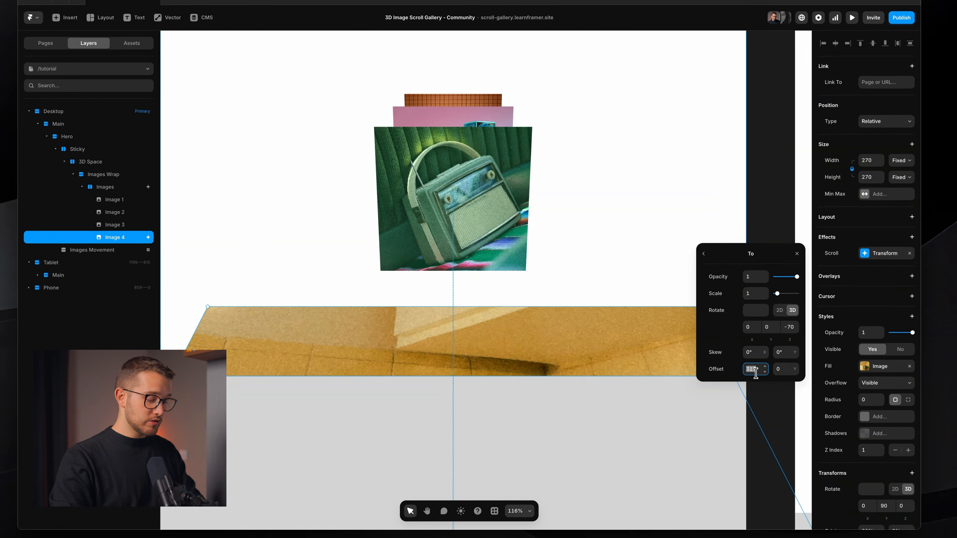
text(300)
key(Return)
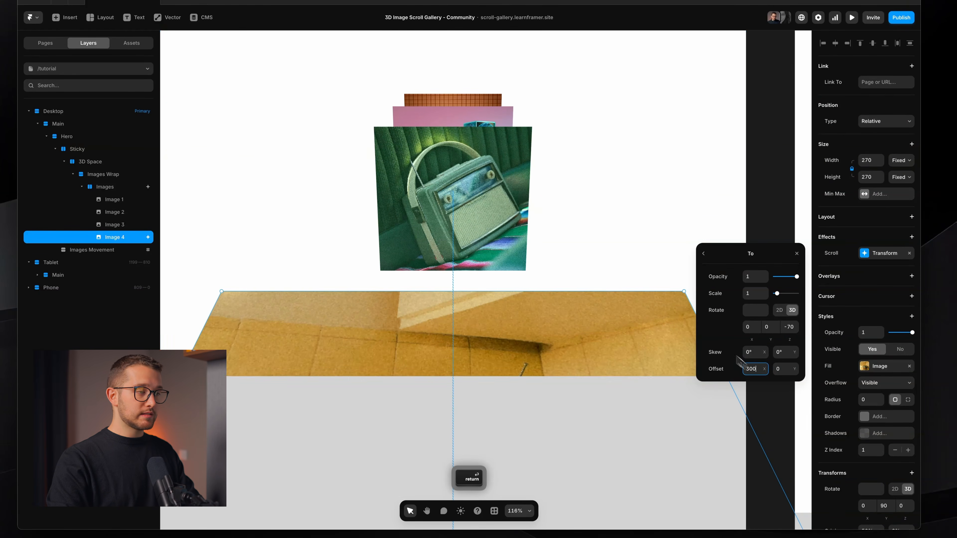
Close the effect settings and draw a frame about 769 by 460 at the start of the desktop Images Movement section.
click(796, 253)
click(655, 301)
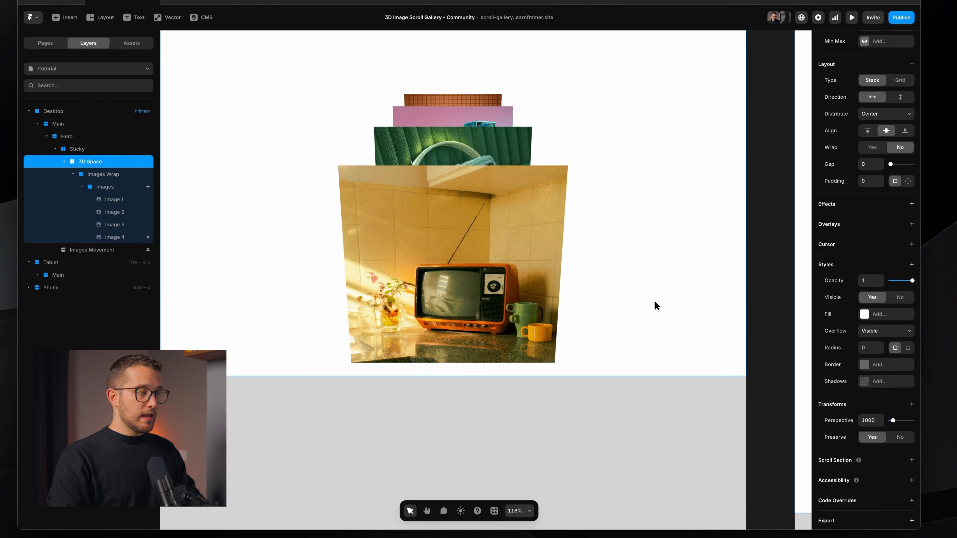
click(655, 301)
scroll(655, 301, down, 5)
click(620, 374)
scroll(621, 378, down, 5)
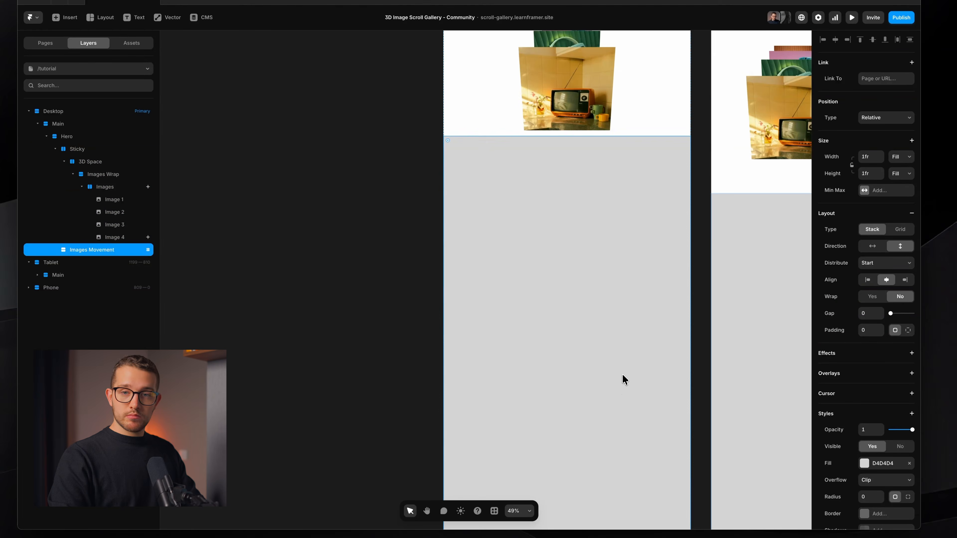
scroll(622, 375, left, 1)
scroll(622, 374, right, 3)
scroll(600, 354, up, 1)
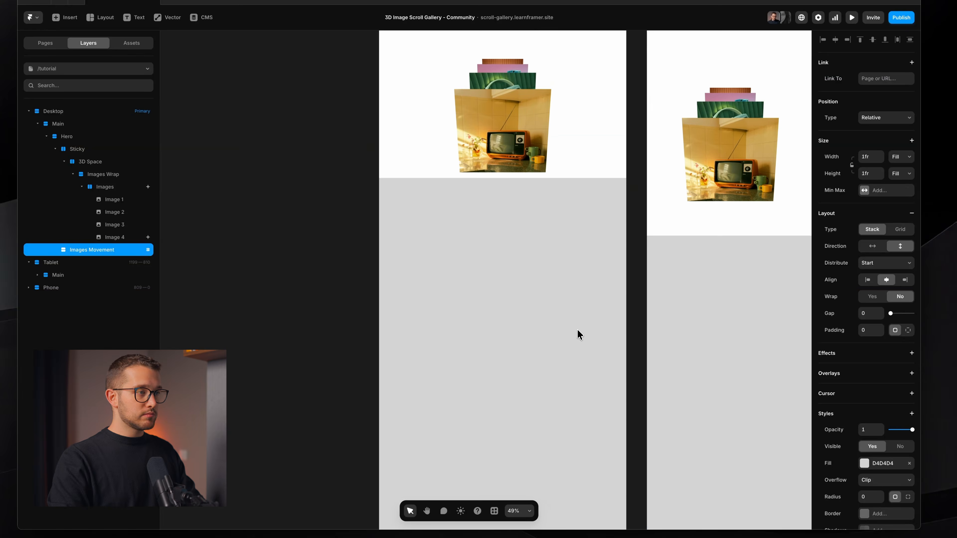
key(f)
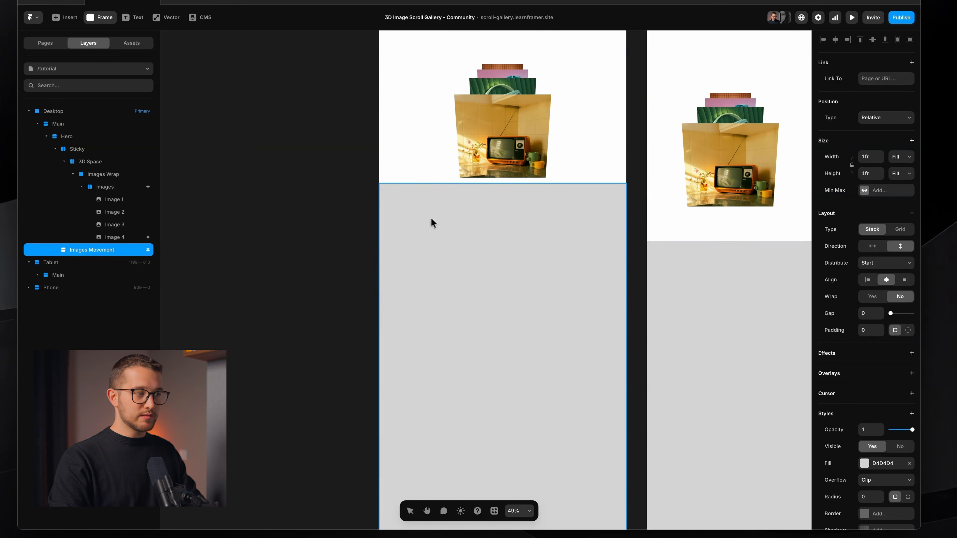
drag(534, 284, 574, 307)
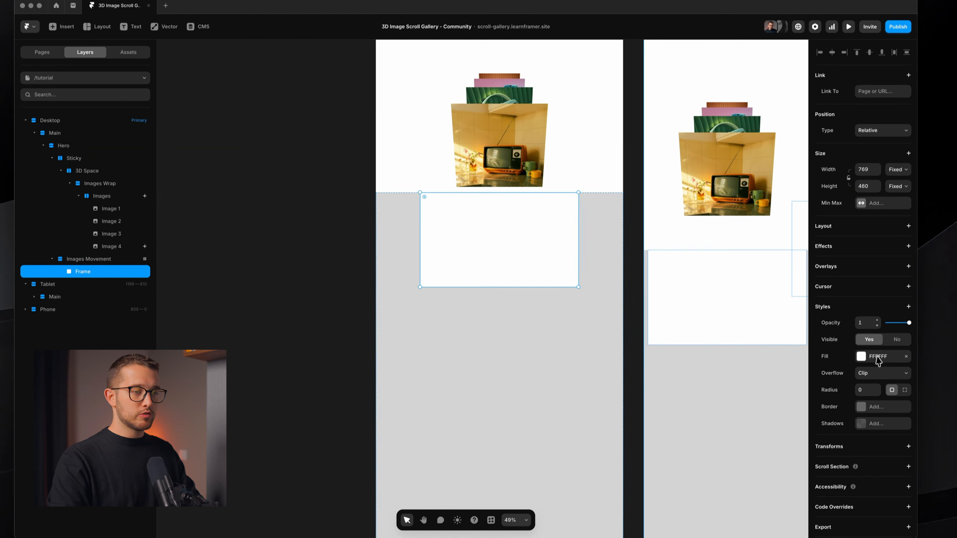
Fill the new frame with D6A5A5, and set its width to Fill and its viewport height to 50vh.
click(881, 348)
drag(755, 328, 719, 317)
click(790, 278)
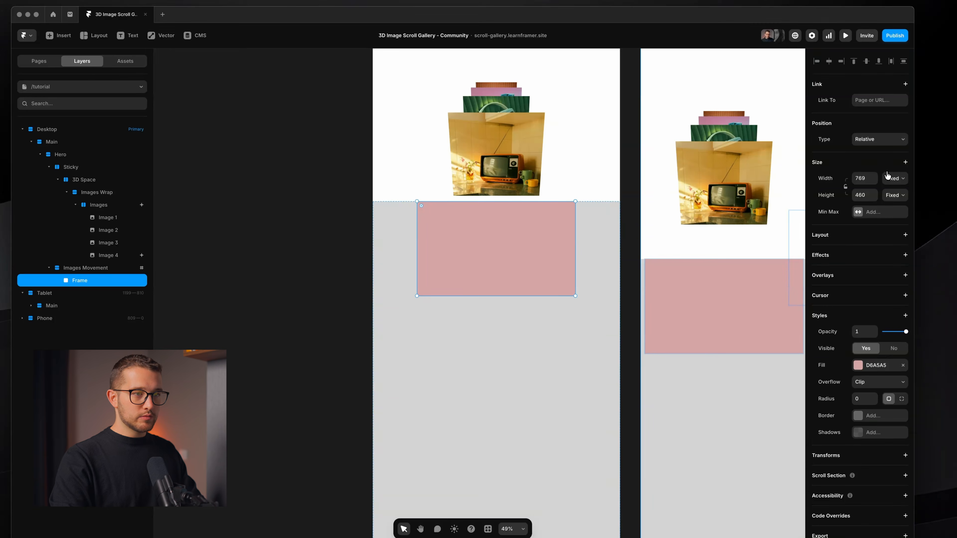
click(895, 195)
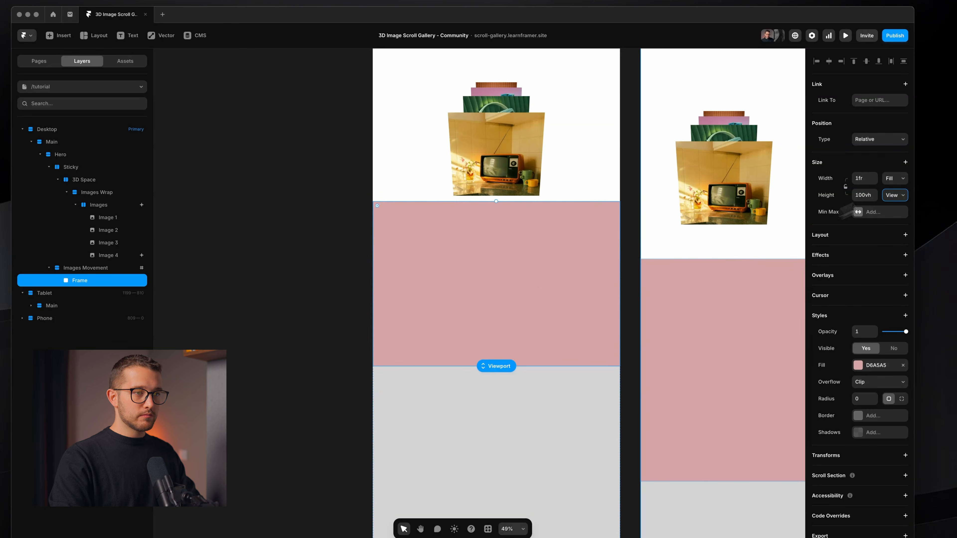
text(50)
key(Return)
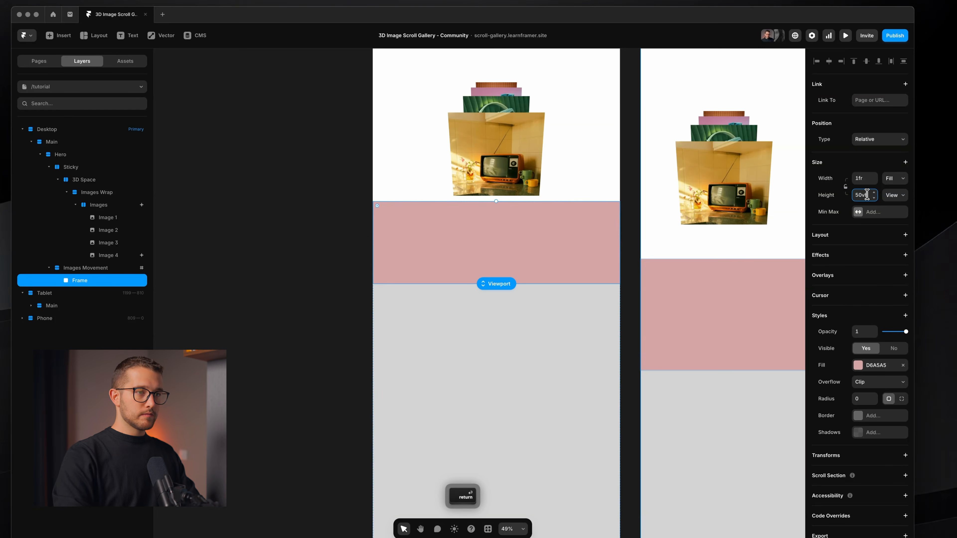
Rename the pink frame Image 1 and give it a scroll section named image-1.
double_click(104, 280)
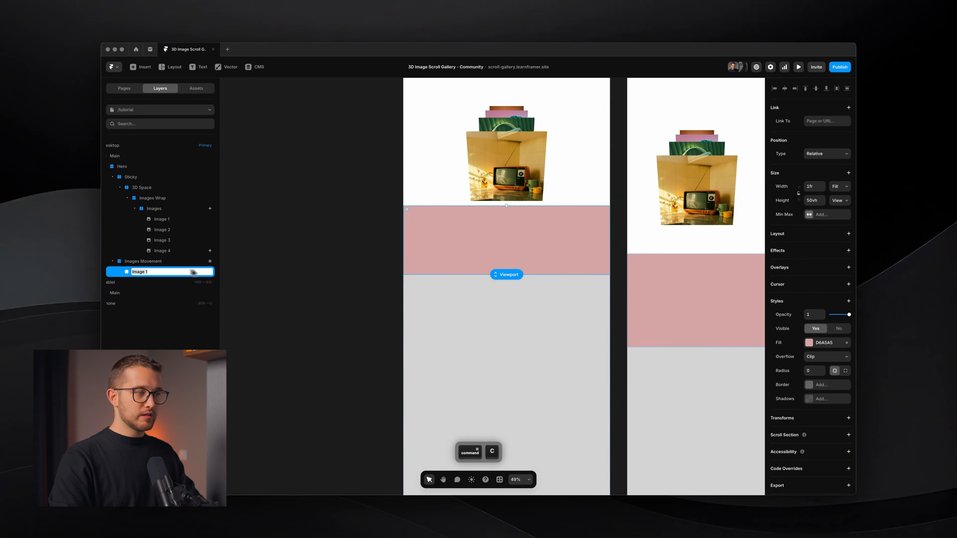
scroll(796, 373, down, 2)
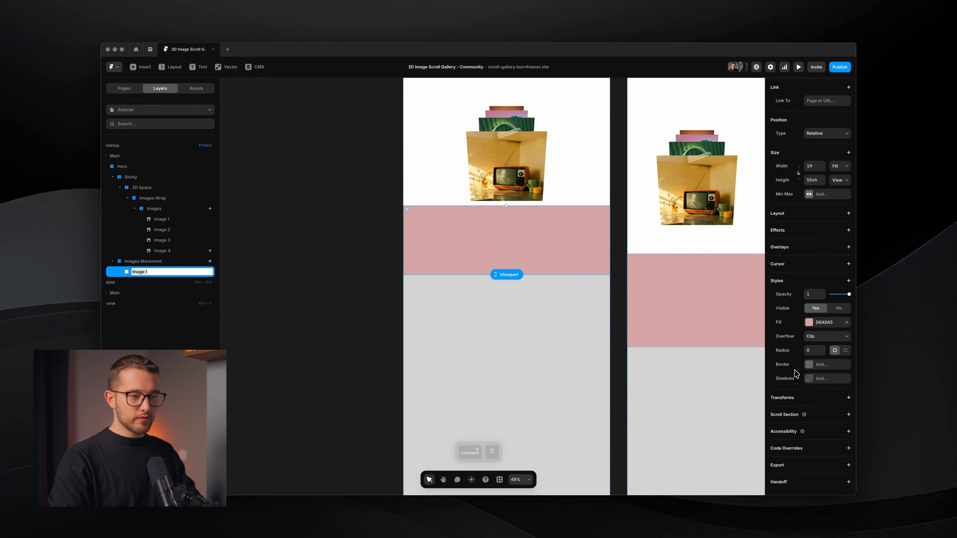
click(837, 418)
click(837, 431)
text(Image 1)
key(Return)
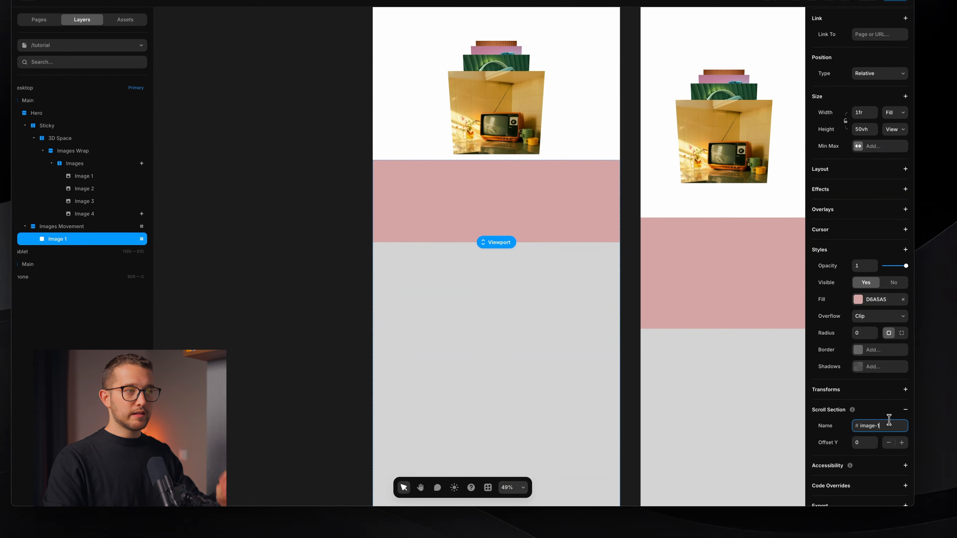
Set the scroll transform of the gallery's Image 4 to the Section in View trigger with the #image-1 section.
super+click(498, 104)
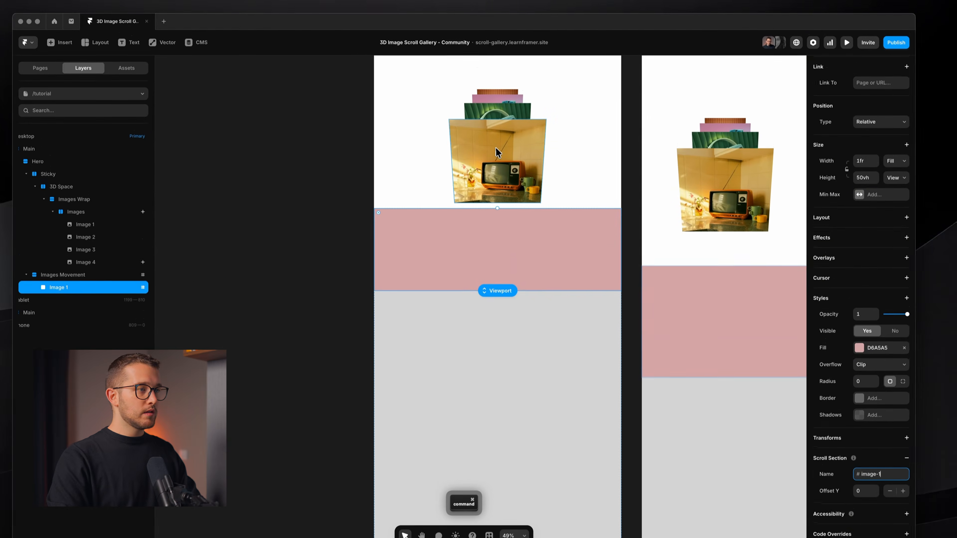
click(874, 272)
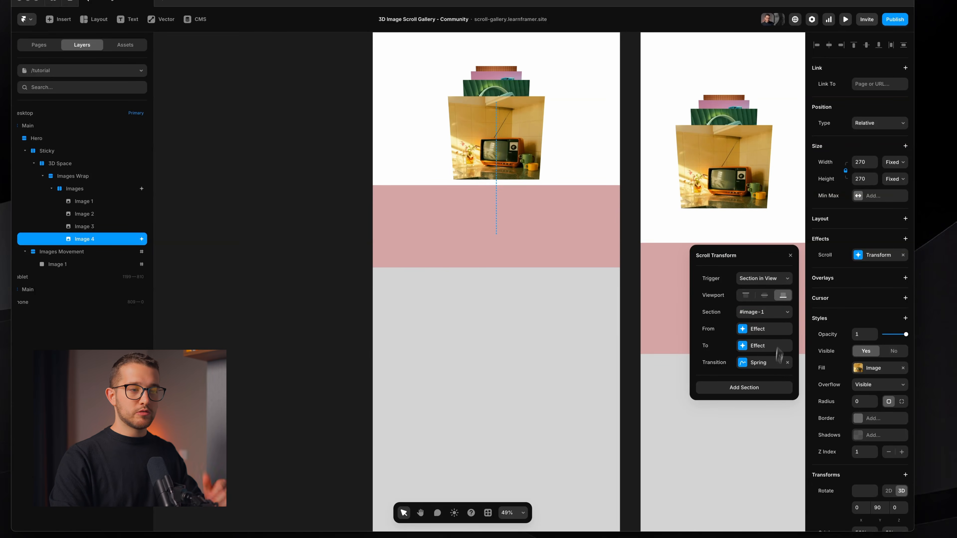
click(791, 257)
Preview the page and scroll back and forth to check how the front image tilts away over the pink section.
key(super+p)
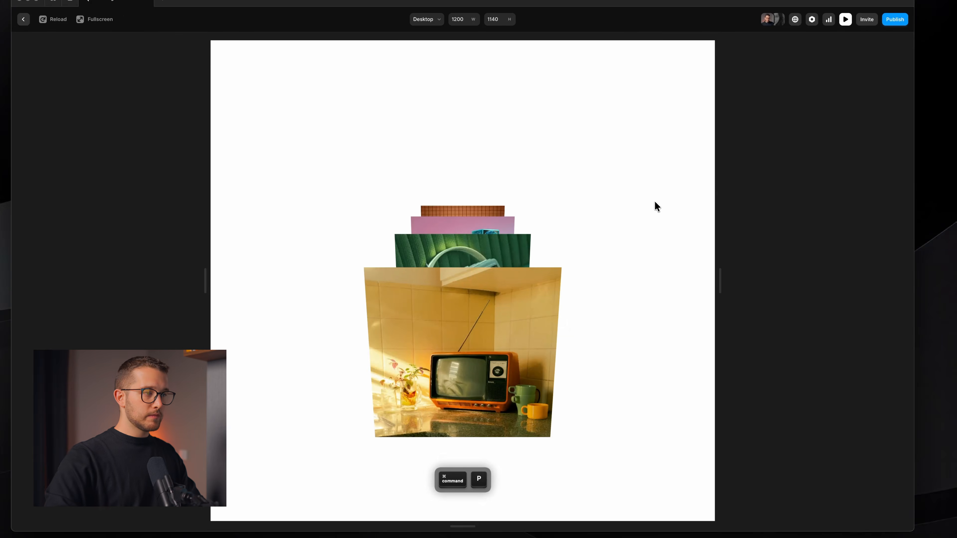
scroll(646, 212, down, 3)
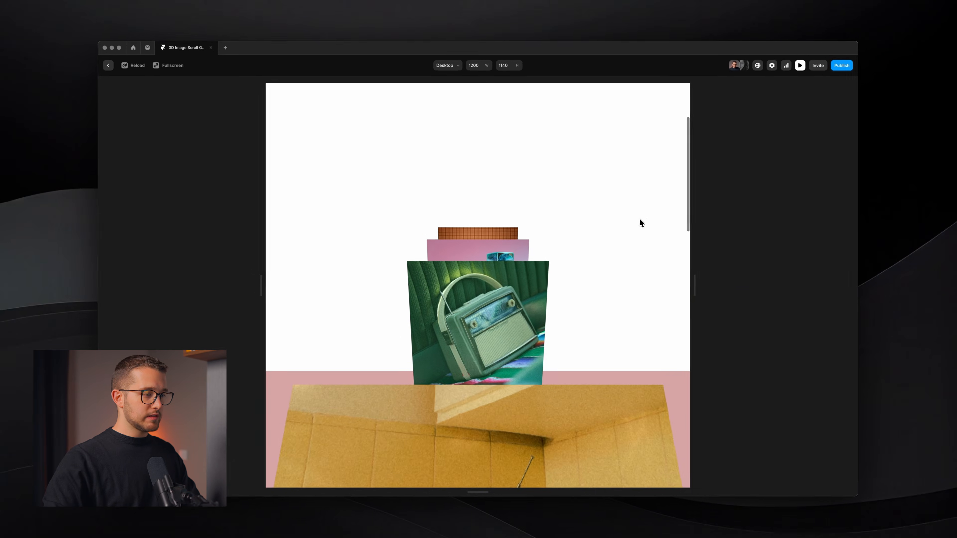
scroll(646, 213, up, 5)
scroll(645, 213, down, 1)
scroll(639, 223, down, 5)
scroll(639, 223, up, 5)
scroll(639, 223, down, 1)
scroll(639, 223, down, 3)
scroll(639, 223, up, 3)
scroll(640, 223, down, 3)
scroll(640, 223, up, 2)
scroll(640, 223, down, 3)
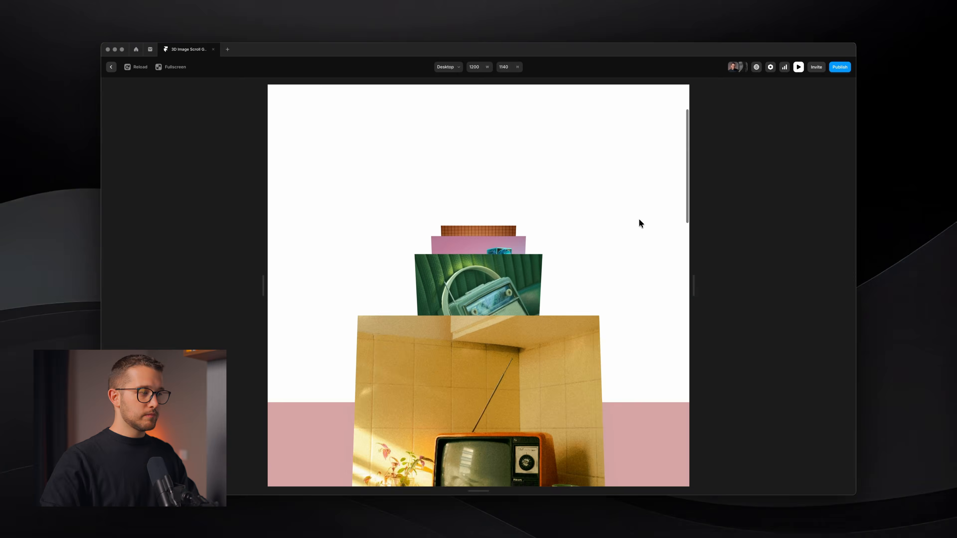
scroll(639, 223, up, 3)
key(Escape)
Duplicate the Image 1 frame in Images Movement, rename the copy Image 2 and set its scroll section name to image-2.
click(567, 228)
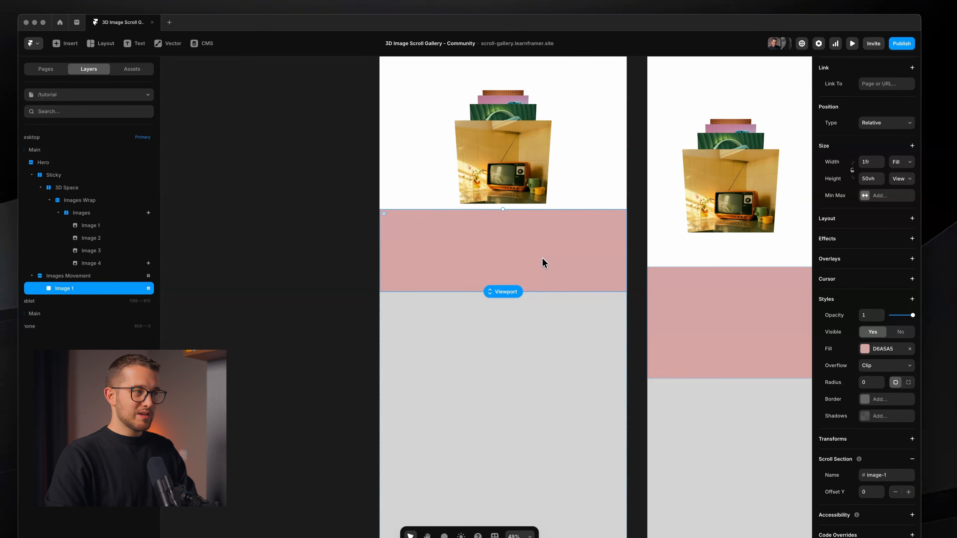
key(super+d)
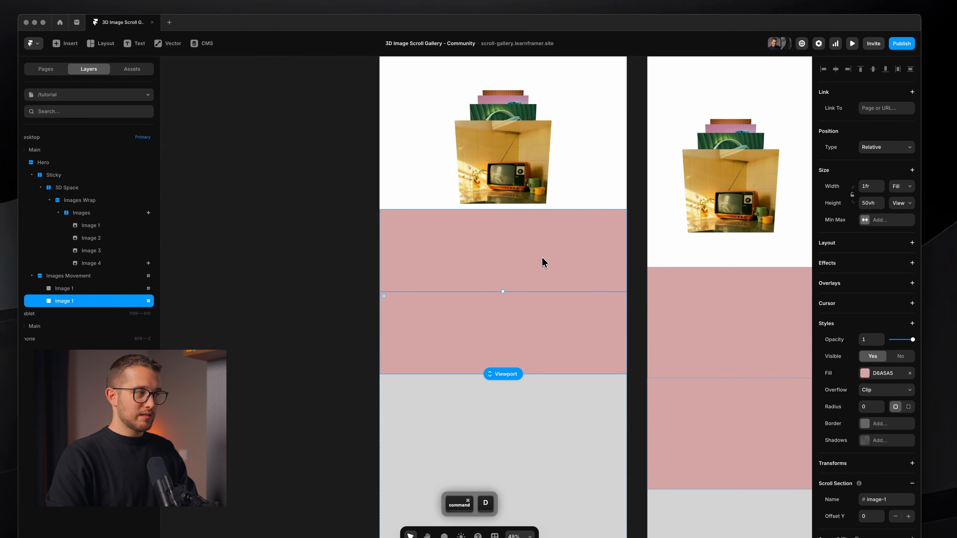
key(super+r)
text(Image 2)
key(Return)
click(830, 446)
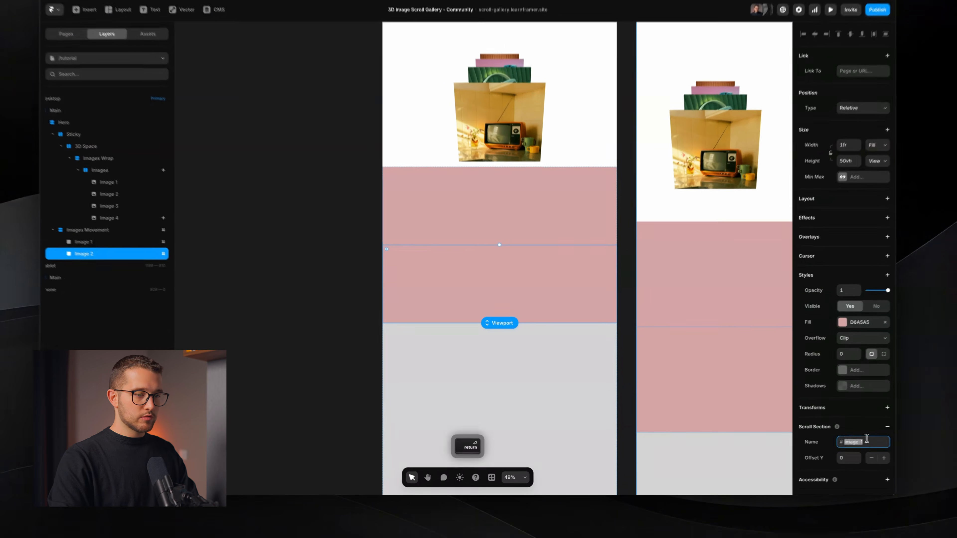
key(BackSpace)
text(image2)
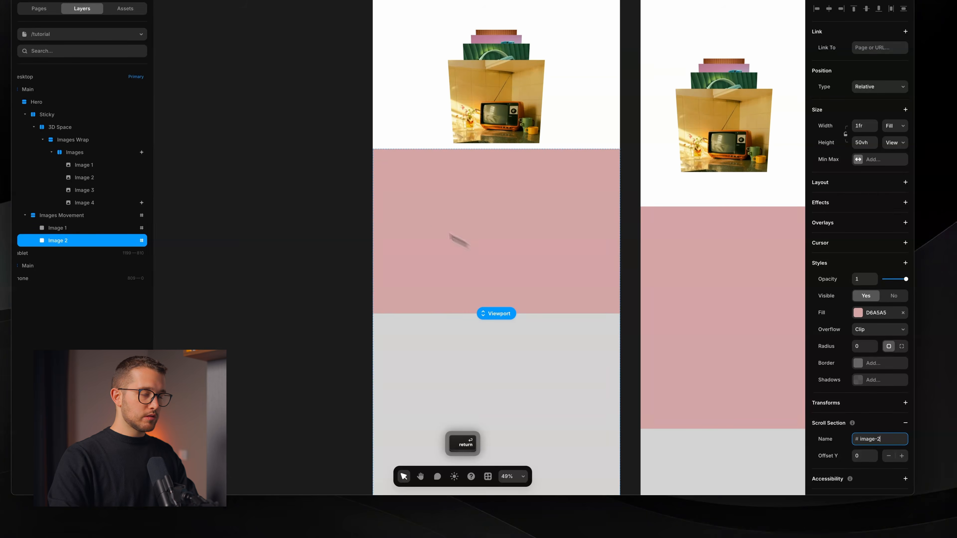
Duplicate the Image 2 frame, set the copy's scroll section name to image-3 and rename it Image 3.
key(super+d)
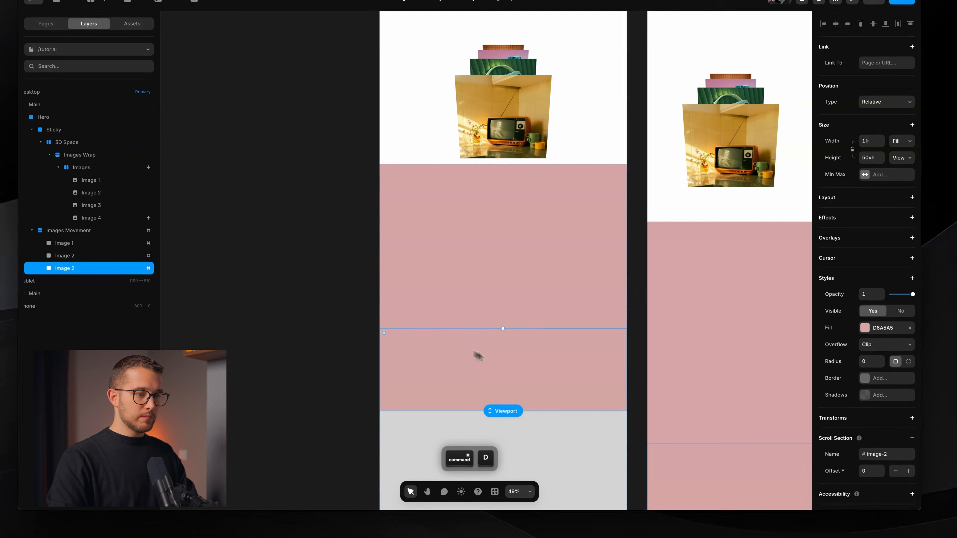
click(900, 455)
key(BackSpace)
key(BackSpace)
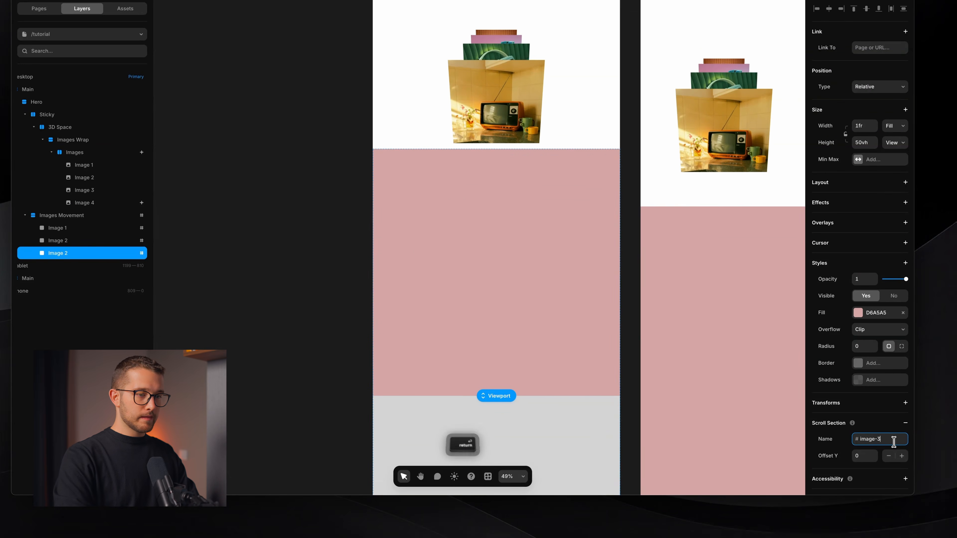
double_click(116, 254)
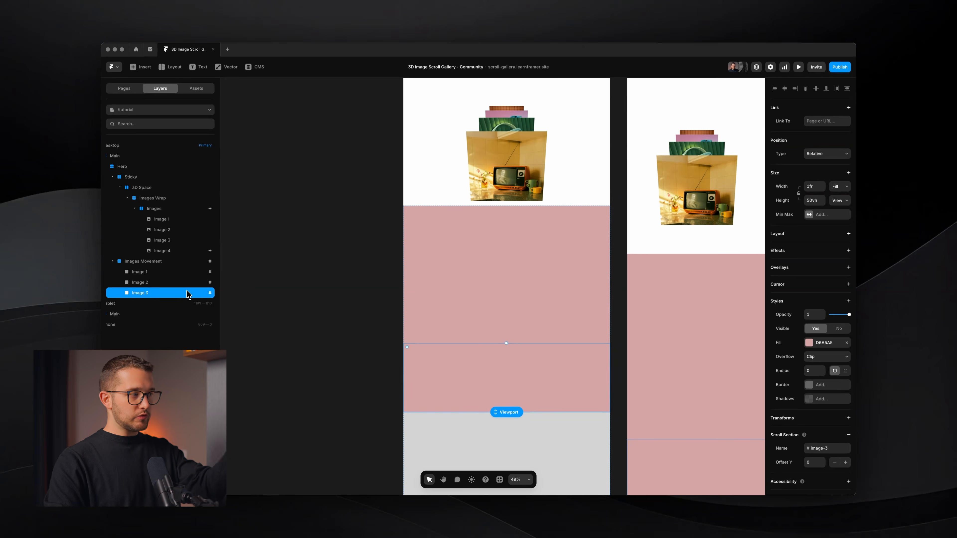
Duplicate the Image 3 frame, rename the copy Image 4 and set its scroll section name to image-4.
scroll(836, 434, down, 2)
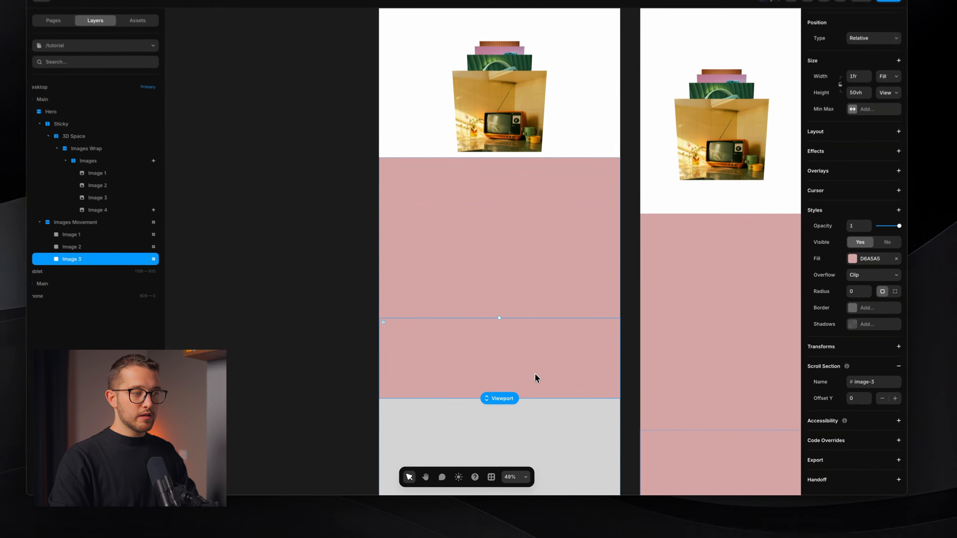
key(super+d)
scroll(542, 368, down, 2)
double_click(100, 267)
text(Image 4)
key(Return)
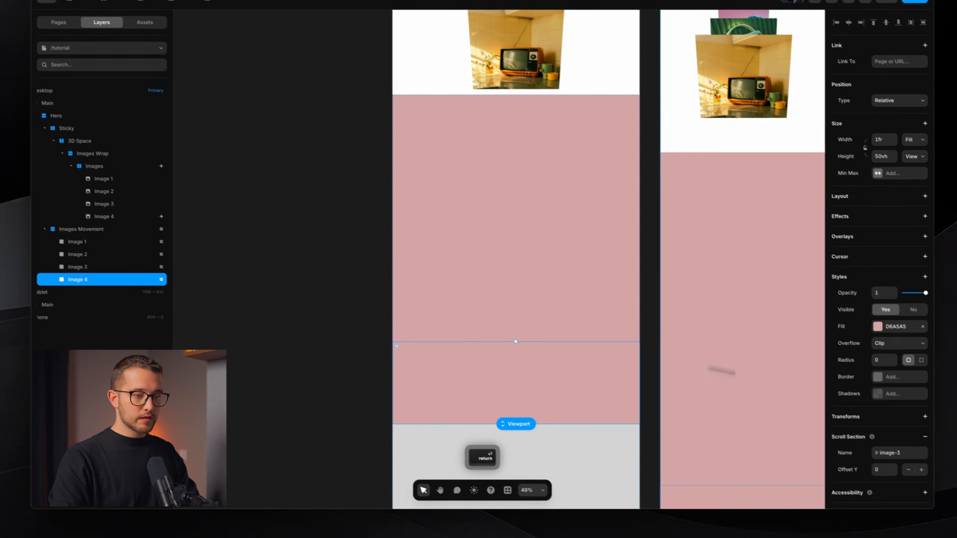
click(919, 458)
key(BackSpace)
key(BackSpace)
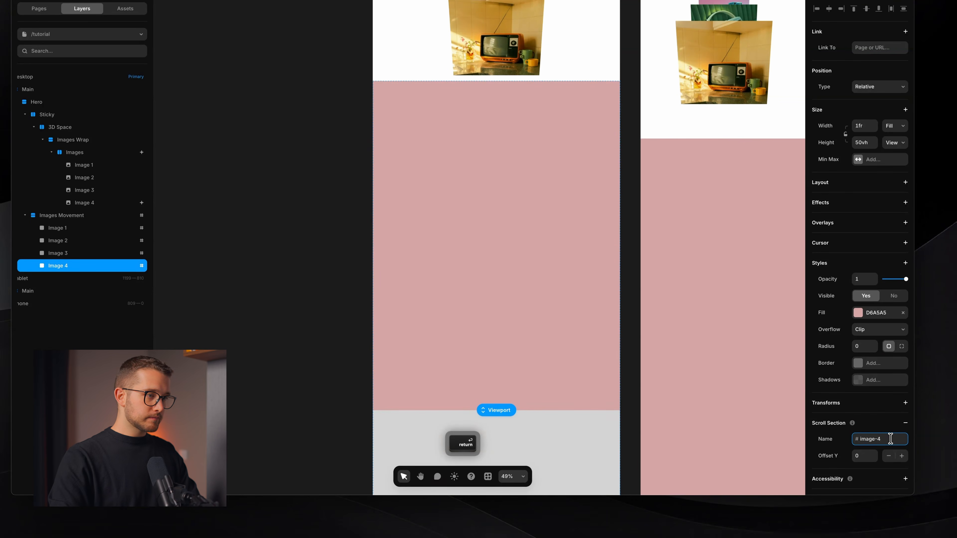
Recolour the Images Movement frames: Image 4 to A5D4D6, Image 3 to light green and Image 2 to D5A5D6.
click(879, 313)
click(744, 335)
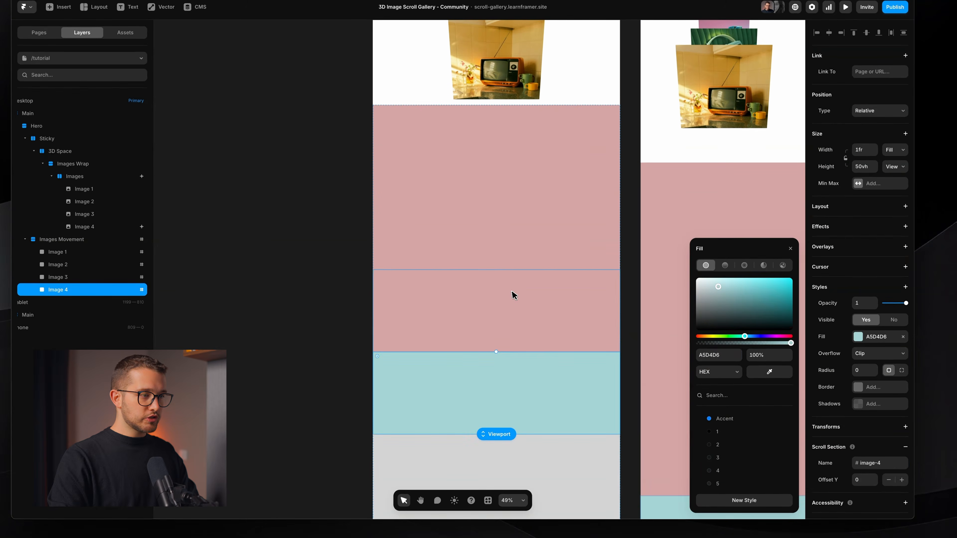
click(514, 295)
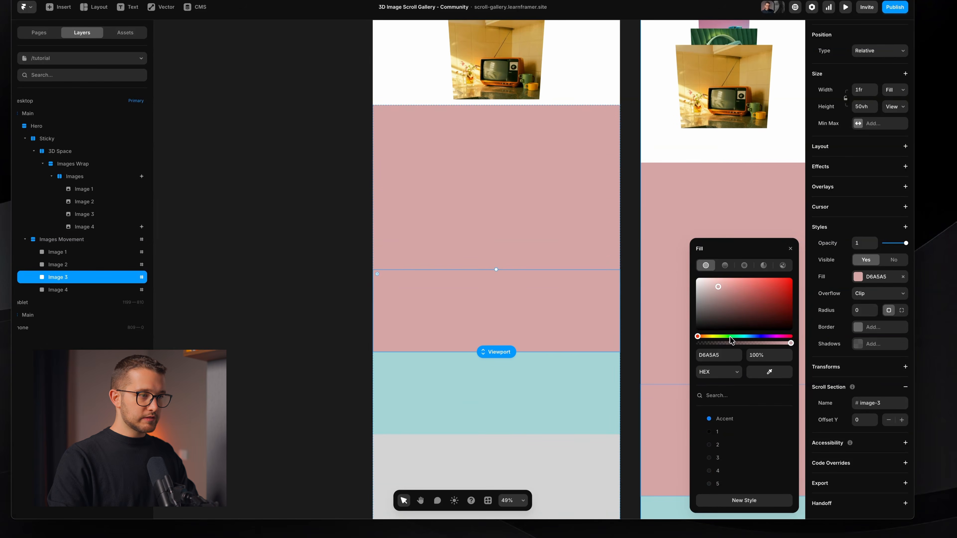
click(730, 337)
click(572, 229)
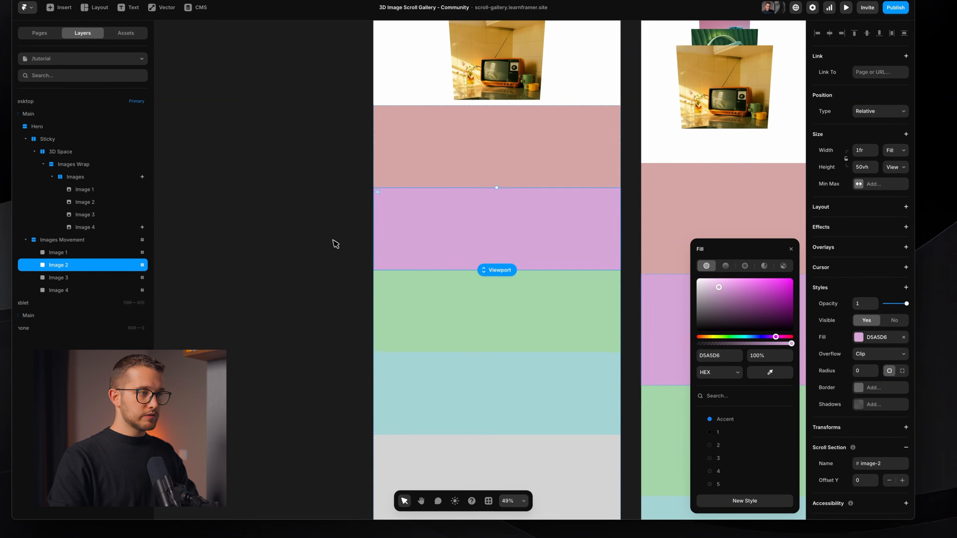
click(334, 242)
Copy the effects of Image 4 in the Images stack.
scroll(377, 248, up, 7)
scroll(507, 269, down, 3)
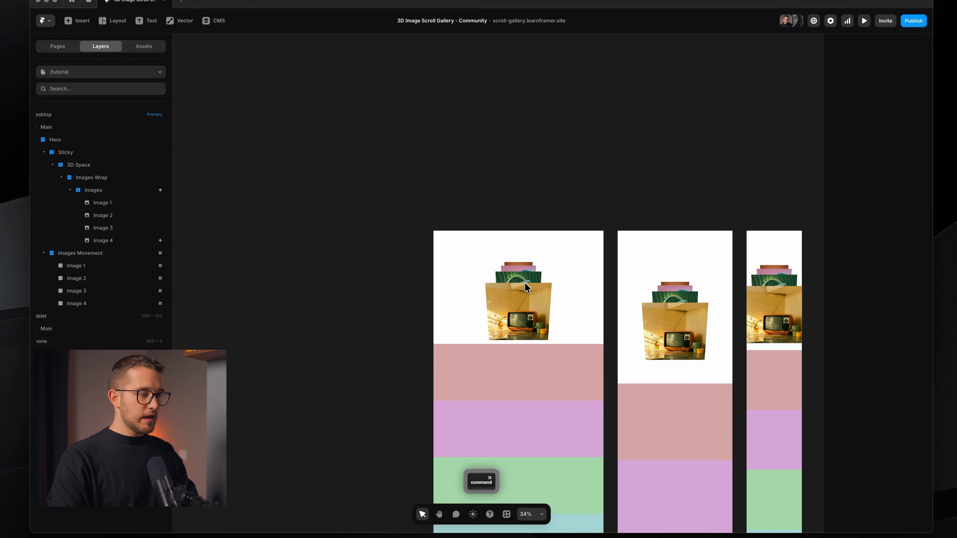
scroll(526, 287, up, 10)
click(523, 263)
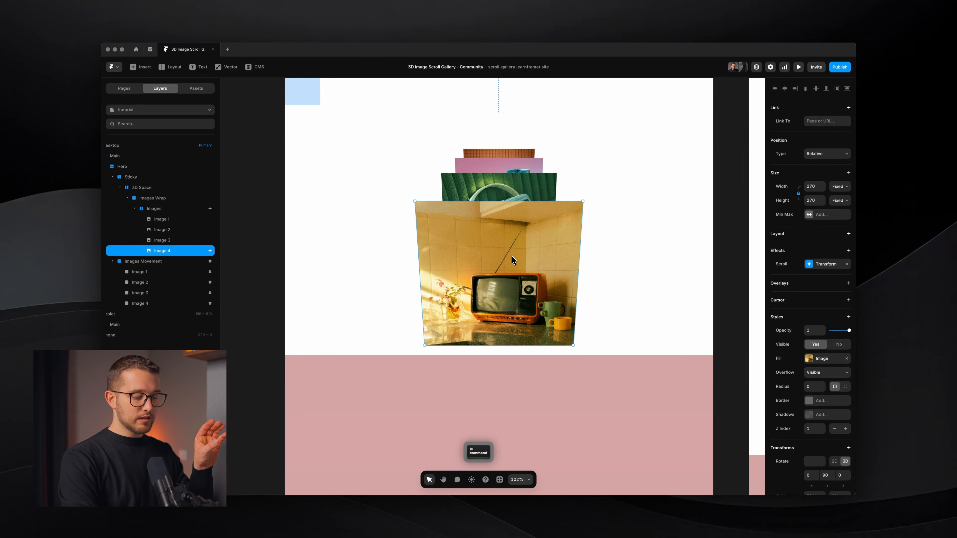
key(super+k)
text(copy eff)
key(Return)
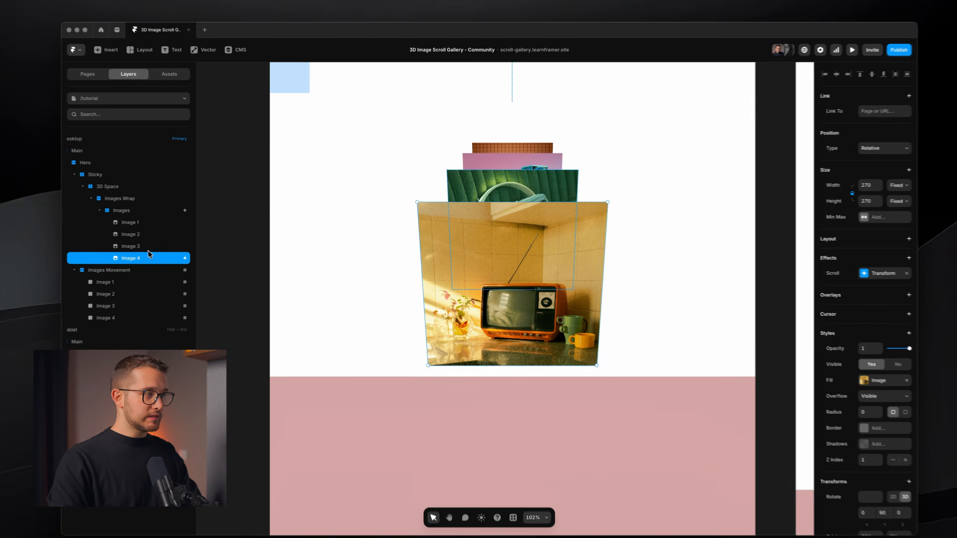
Paste the copied effects onto Image 1, Image 2 and Image 3 in the Images stack.
click(162, 241)
shift+click(176, 221)
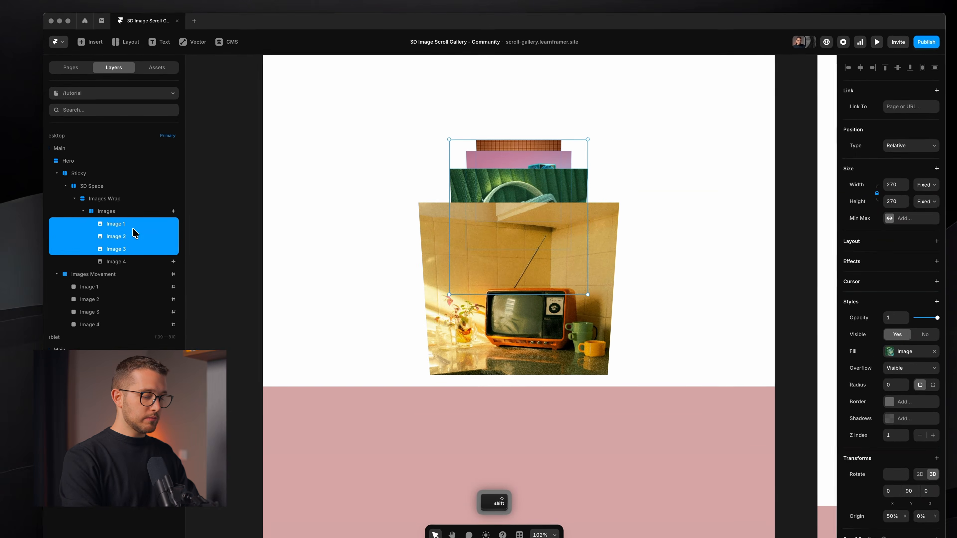
key(super+k)
text(p)
key(Return)
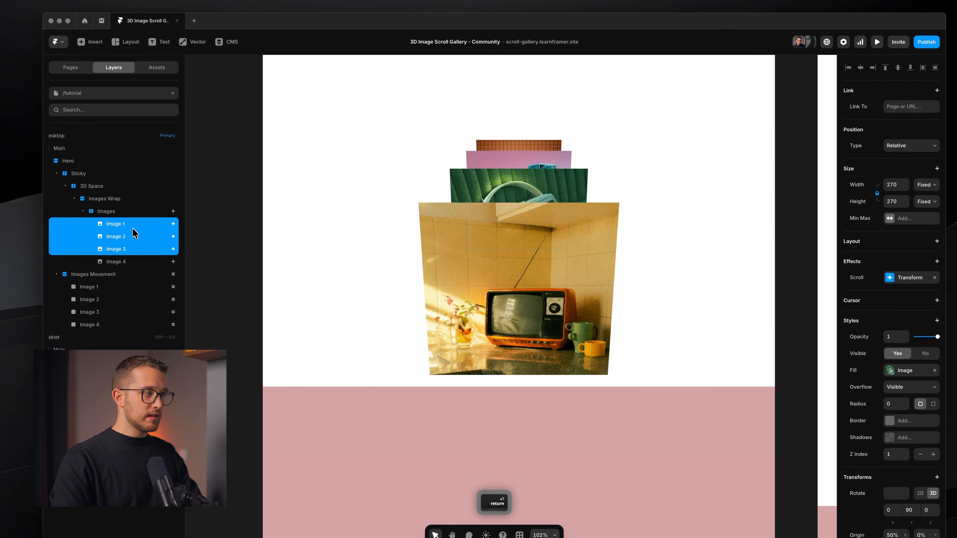
Set the scroll transform's trigger section to image-2 for Image 3 and to image-3 for Image 2 in the Images stack.
click(120, 248)
click(893, 277)
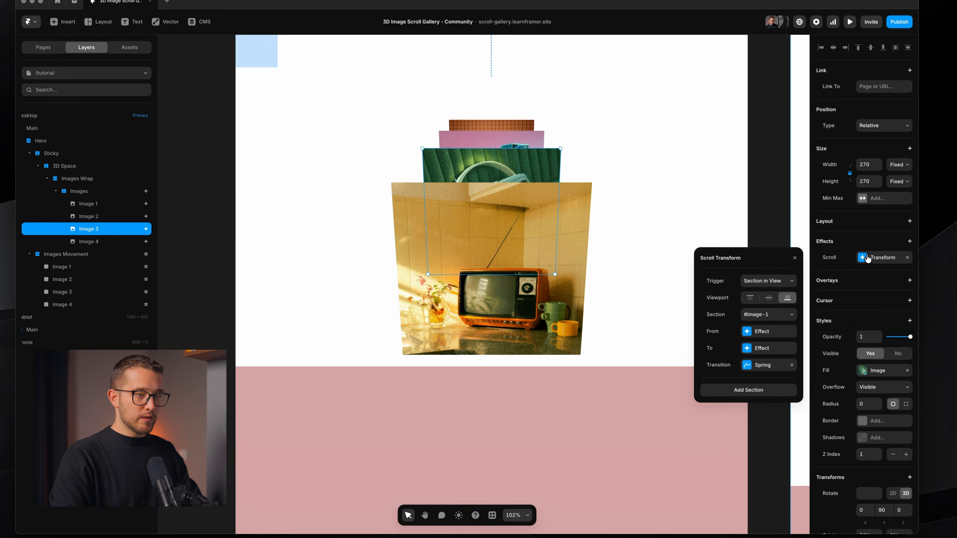
click(765, 314)
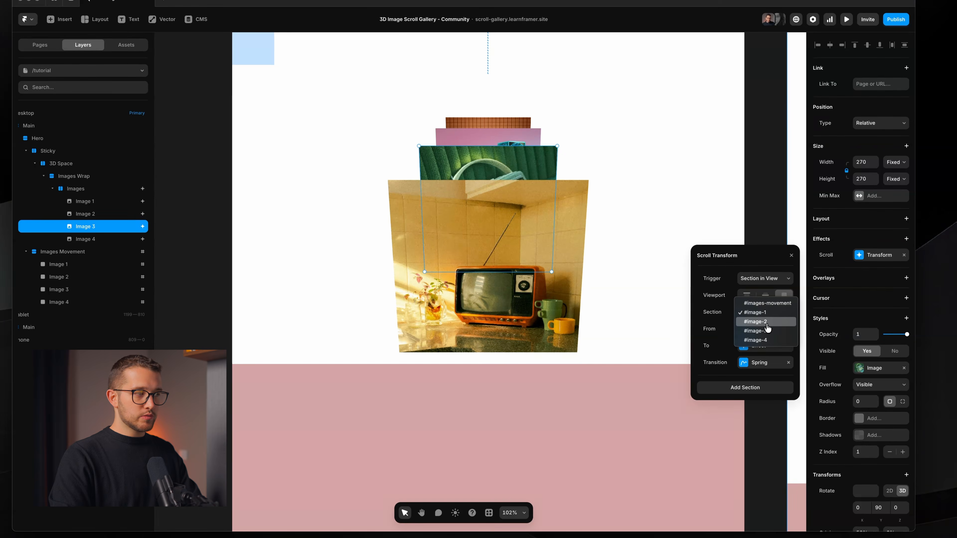
click(767, 324)
click(126, 215)
click(763, 313)
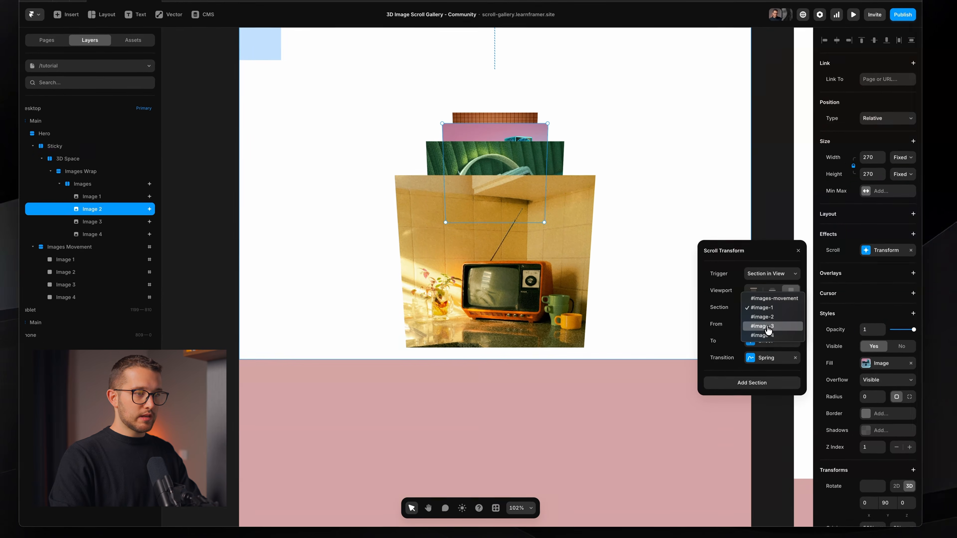
click(762, 326)
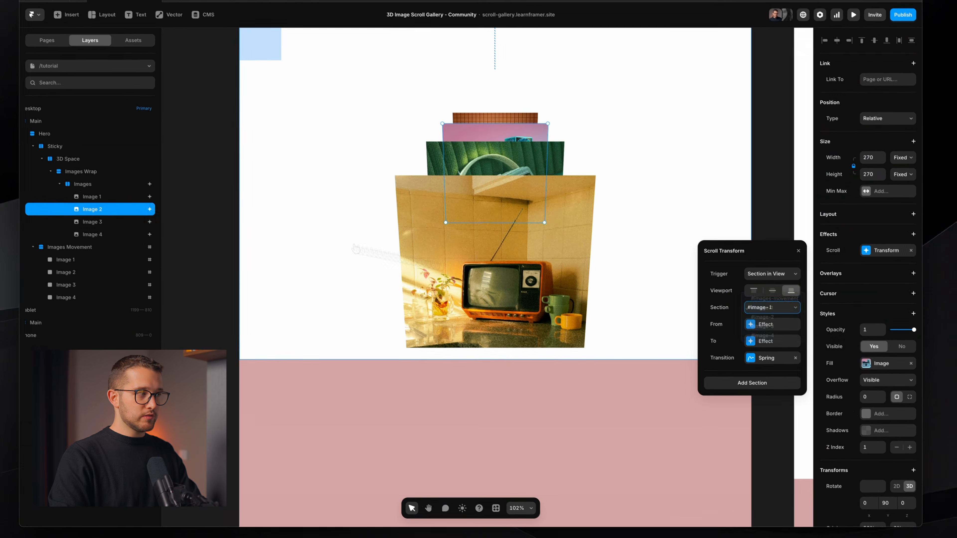
Set the scroll transform's trigger section of Image 1 in the Images stack to image-4 and close its settings.
click(92, 197)
click(759, 312)
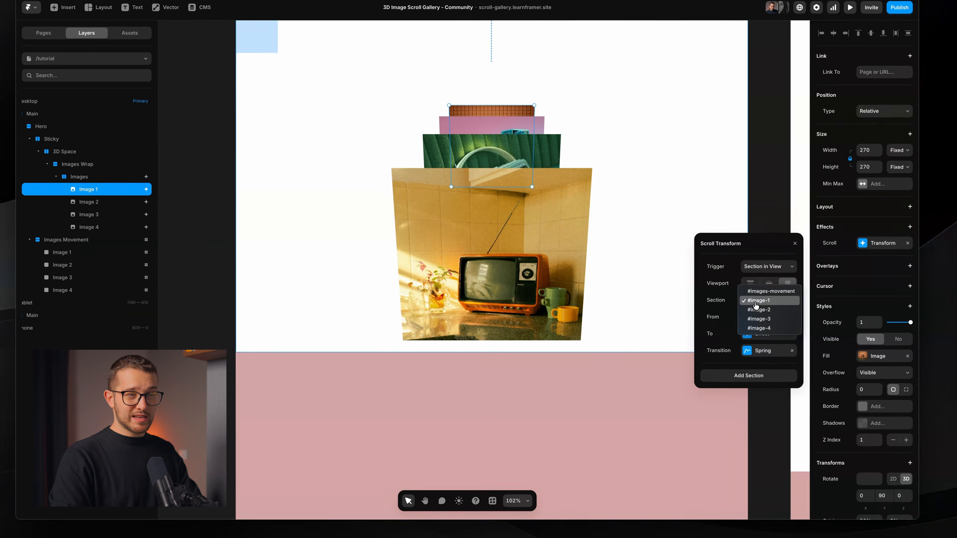
click(756, 301)
click(763, 333)
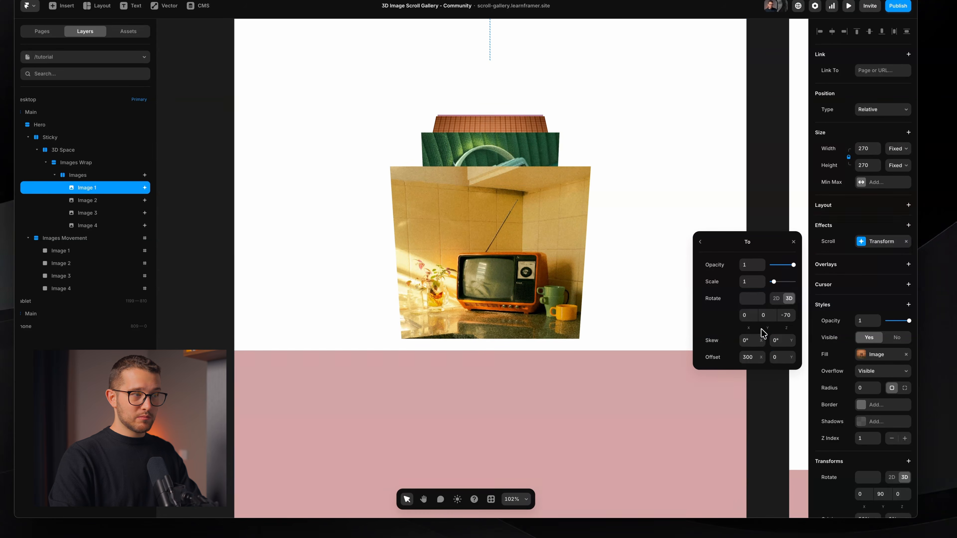
click(792, 243)
click(785, 230)
Preview the page and scroll through the coloured sections to check when each stacked image tilts away, then return to the canvas.
key(super+p)
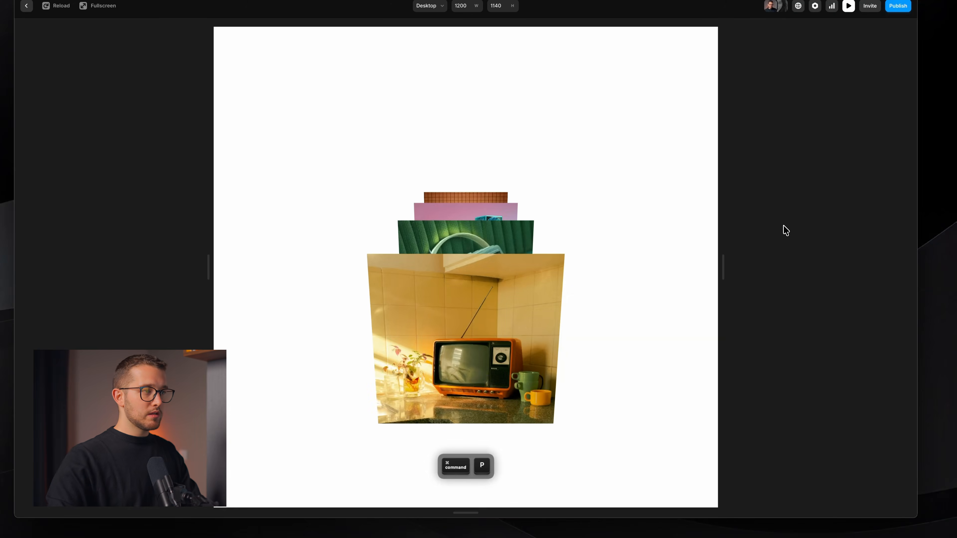
scroll(695, 394, down, 5)
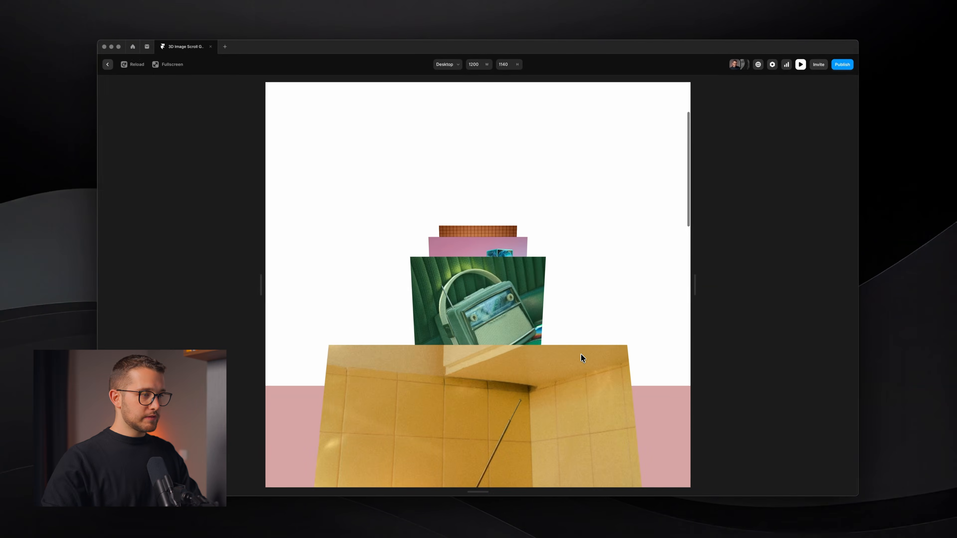
scroll(581, 355, down, 10)
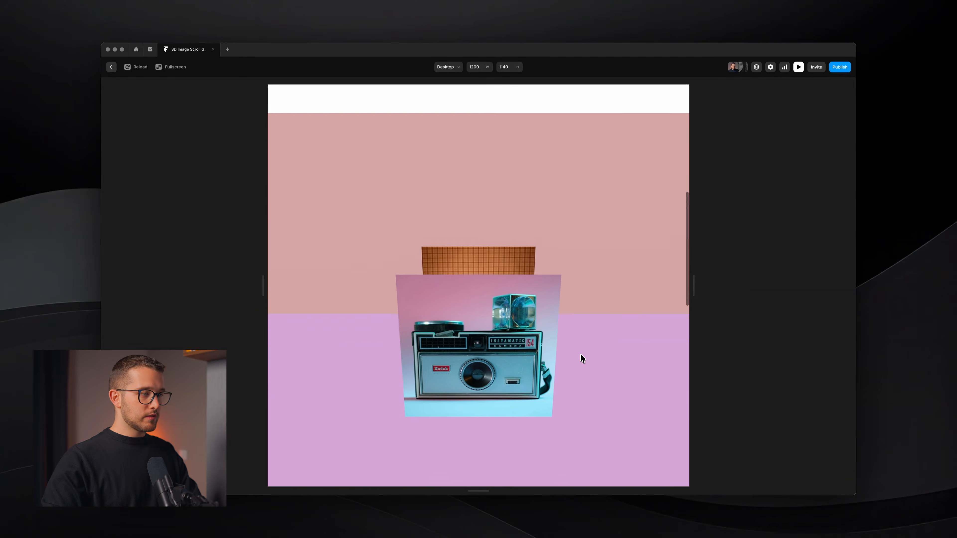
scroll(580, 355, down, 10)
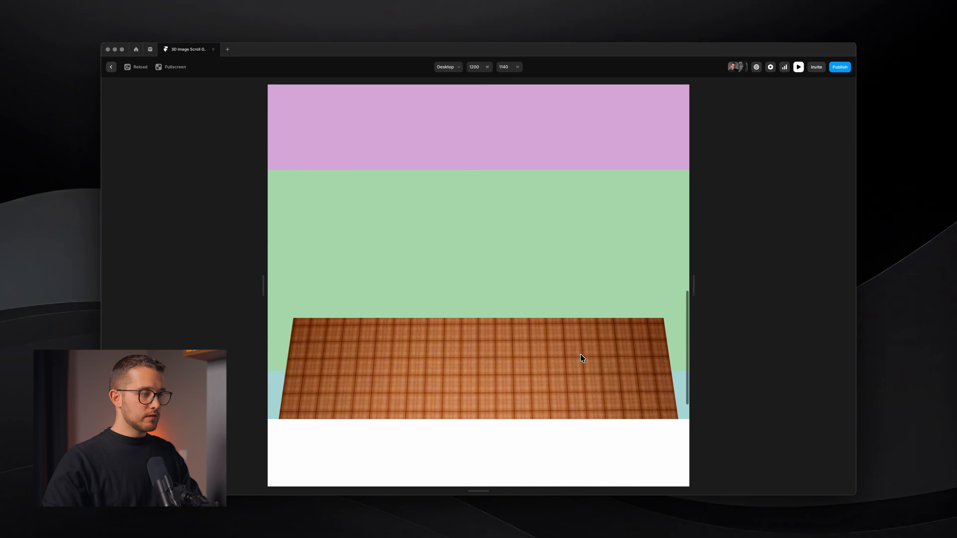
scroll(581, 355, up, 5)
scroll(581, 357, up, 5)
scroll(581, 356, down, 10)
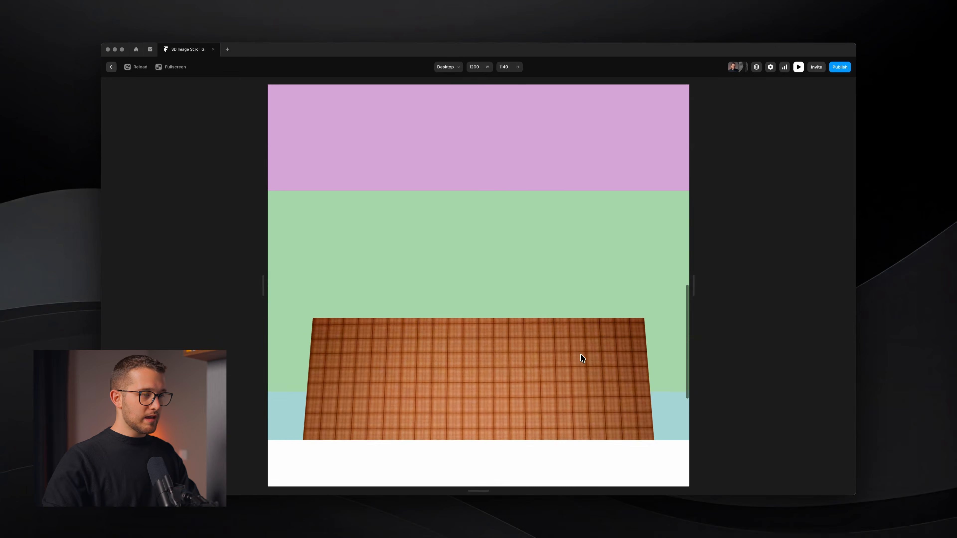
scroll(535, 377, up, 5)
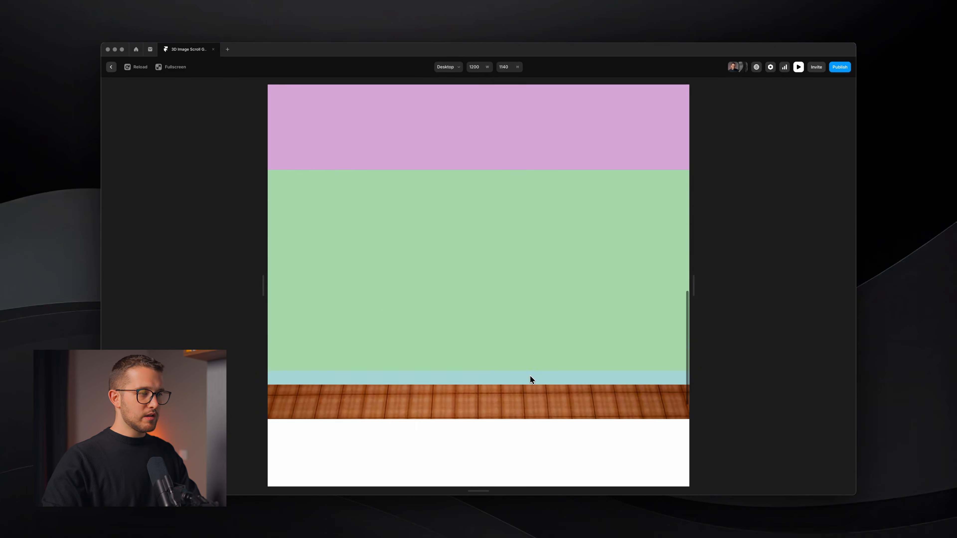
scroll(532, 379, down, 3)
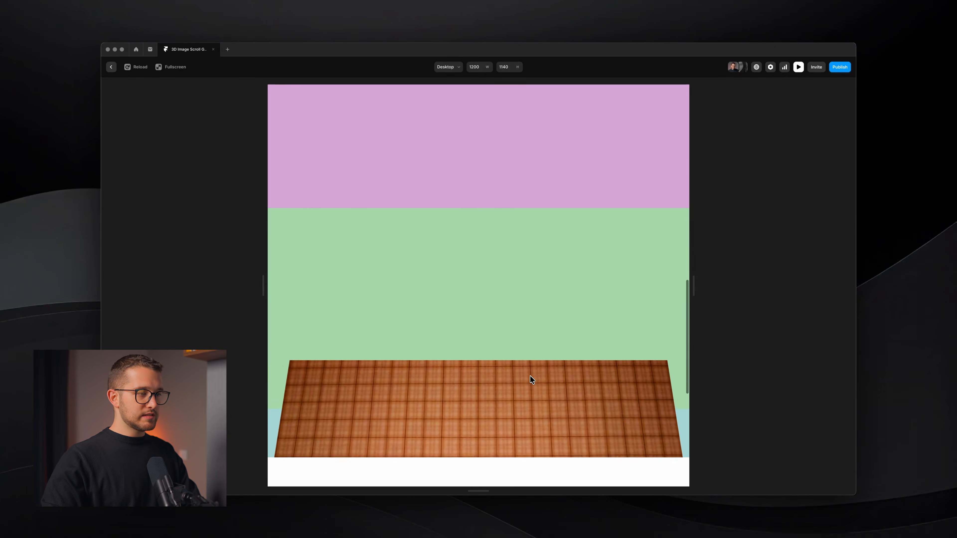
scroll(530, 375, up, 3)
scroll(530, 376, down, 3)
scroll(530, 376, up, 3)
scroll(530, 376, down, 5)
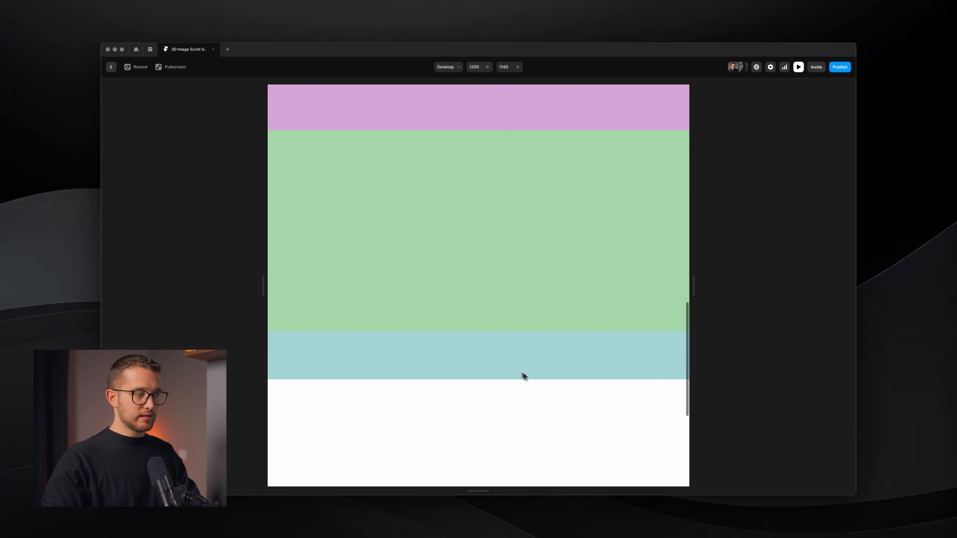
scroll(462, 276, up, 3)
scroll(462, 276, down, 1)
key(Escape)
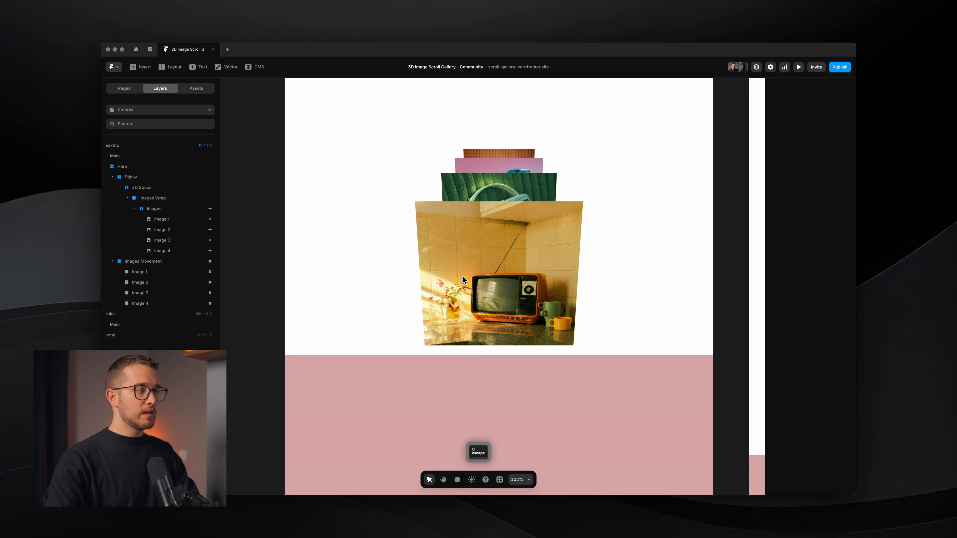
Review the shared scroll transform settings of Image 1 through Image 4 in the Images stack.
click(200, 220)
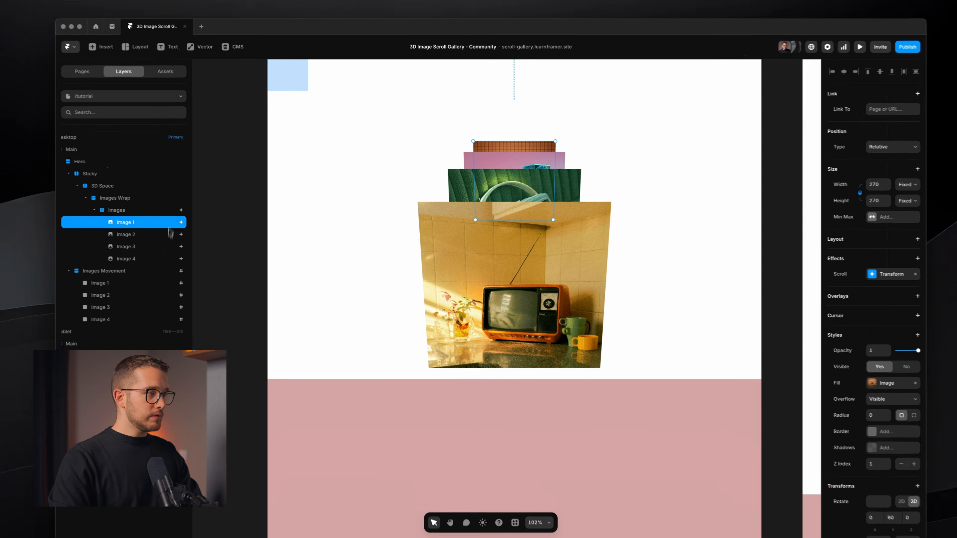
shift+click(170, 259)
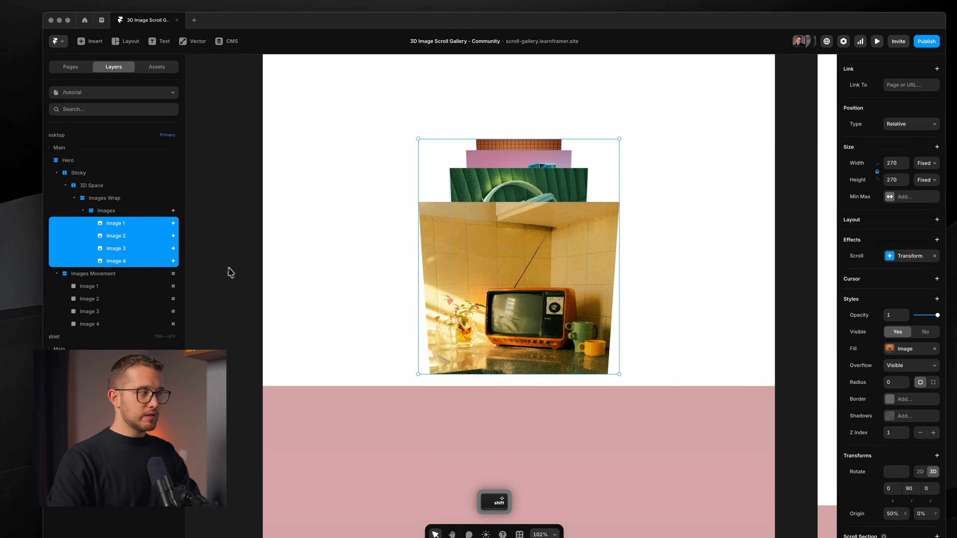
click(903, 259)
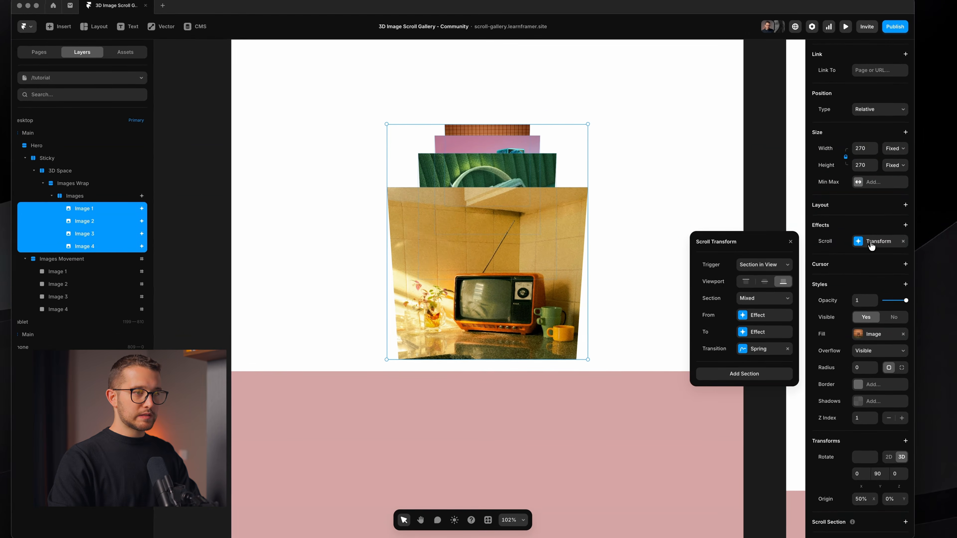
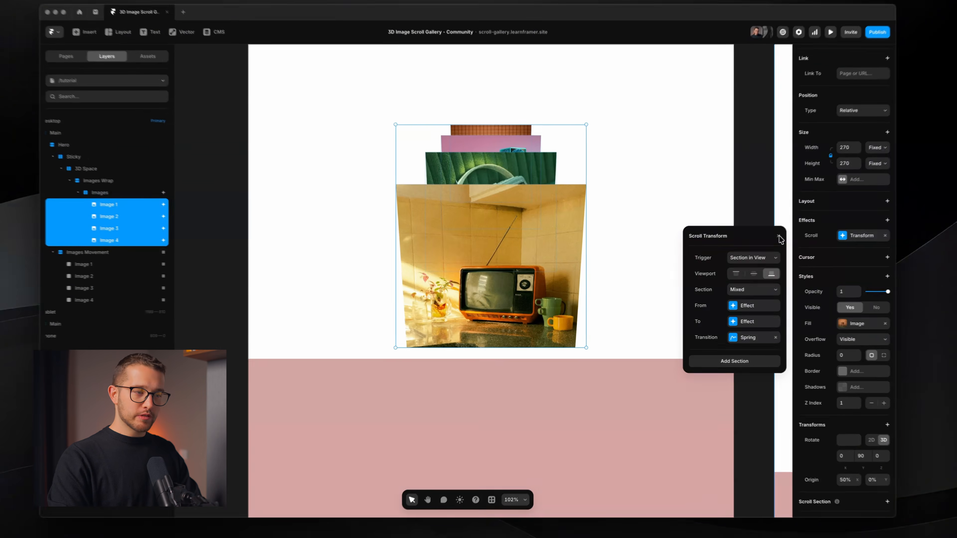
click(753, 247)
Compare the movement sections across the breakpoints and inspect the tablet's Image 4 section.
scroll(603, 328, down, 5)
scroll(603, 339, up, 2)
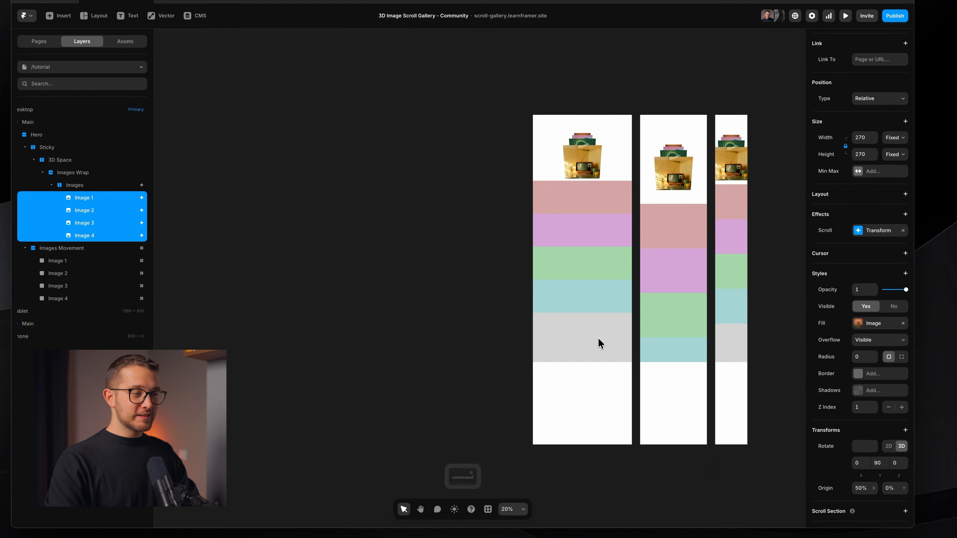
click(602, 287)
click(602, 288)
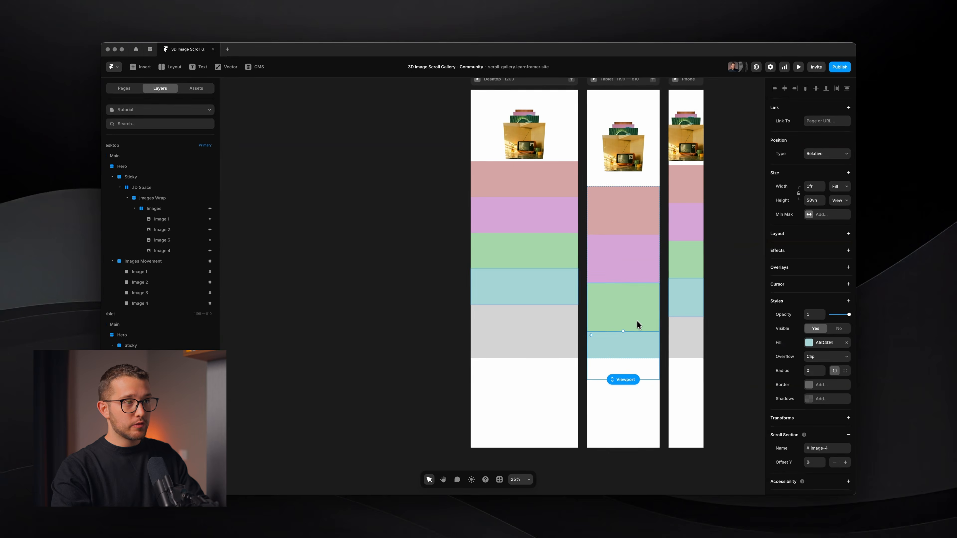
key(super)
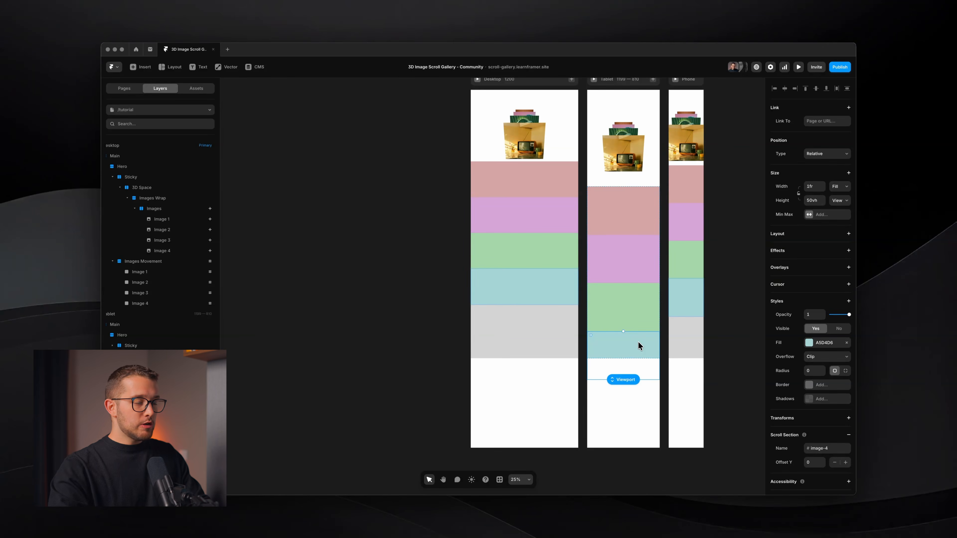
scroll(648, 342, up, 3)
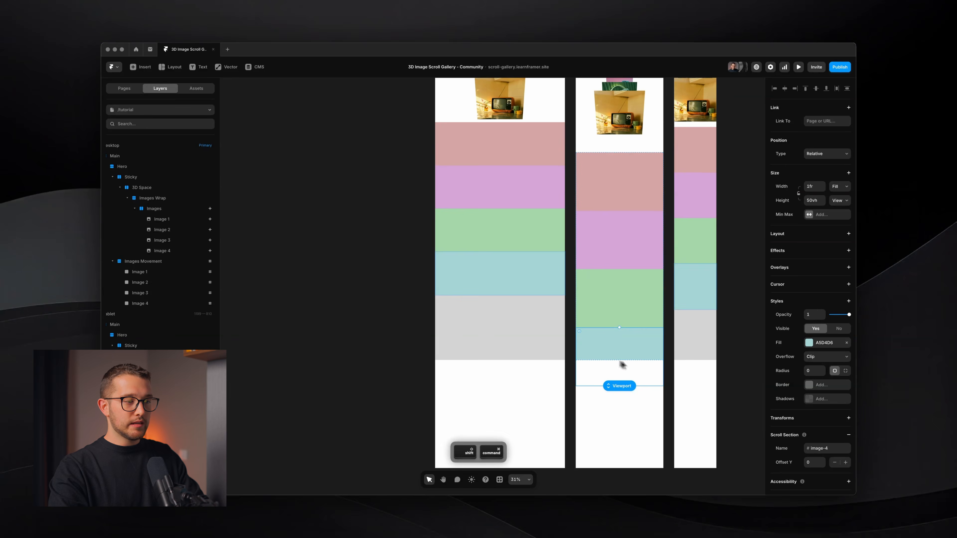
click(501, 328)
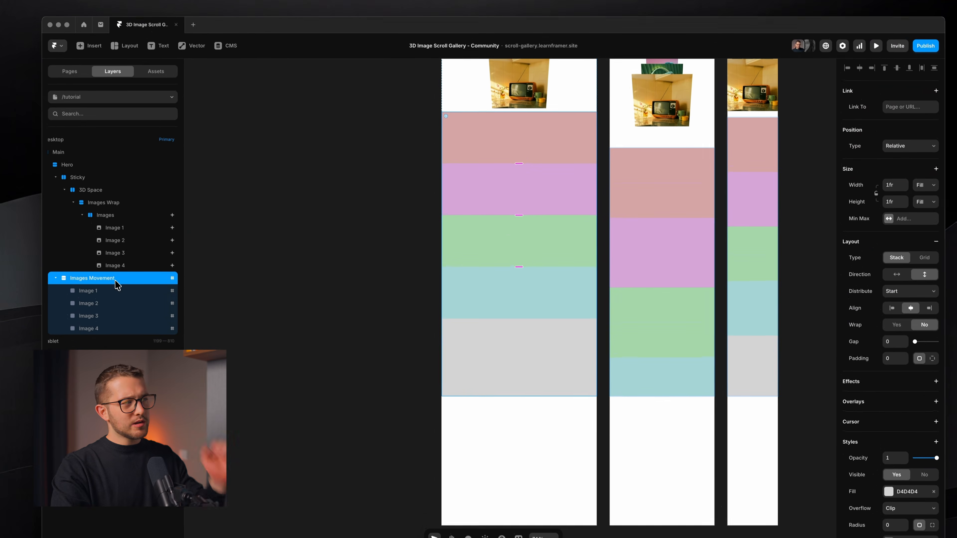
click(83, 184)
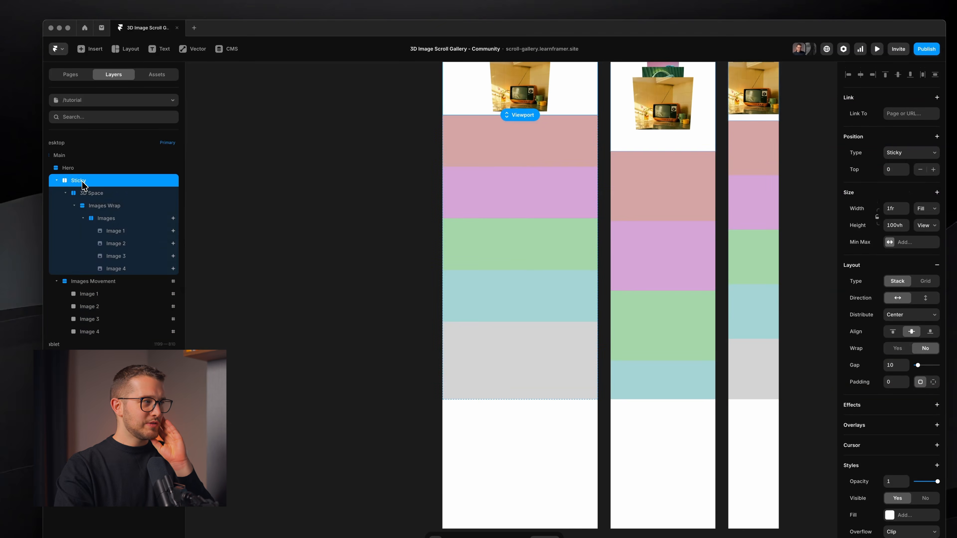
click(76, 169)
click(926, 208)
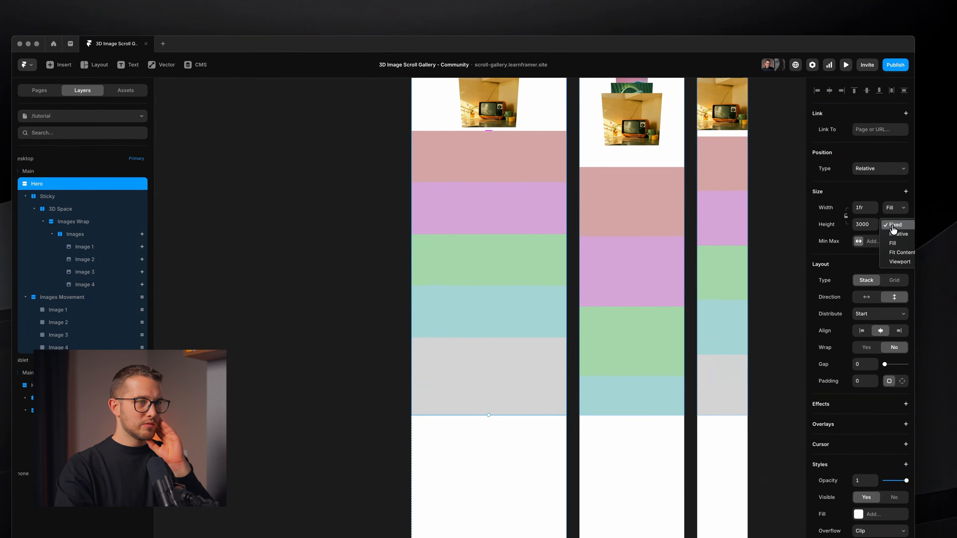
click(903, 258)
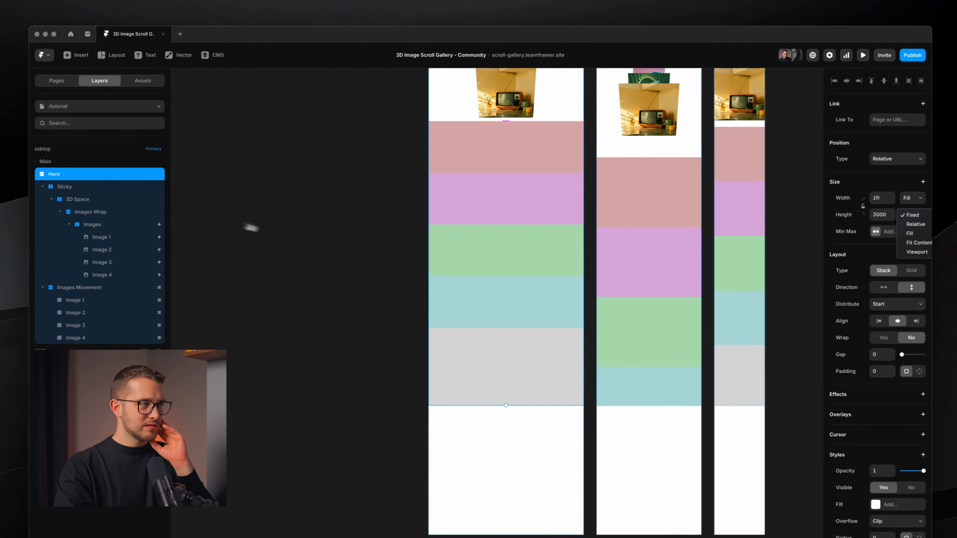
Switch the Images Movement height to Fixed and the Hero height to Fit Content.
click(64, 296)
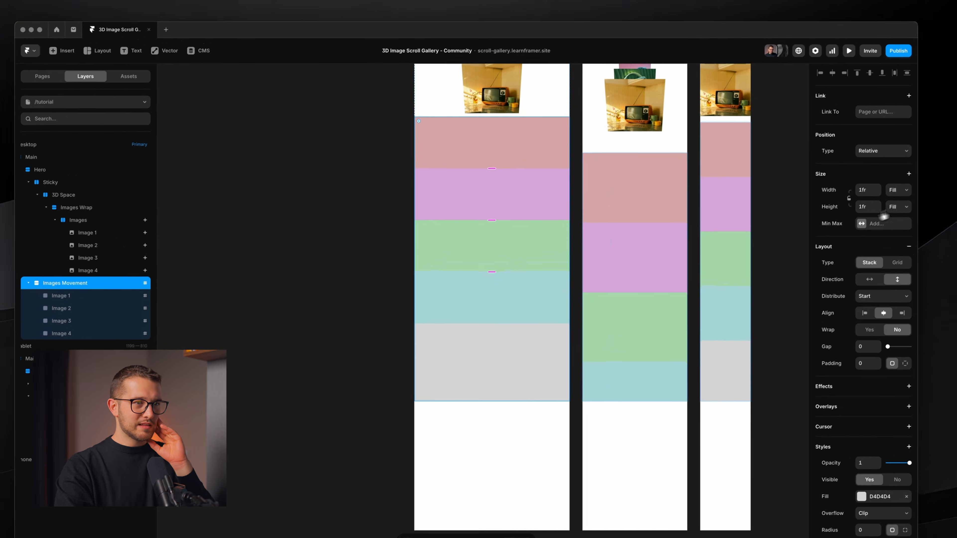
click(925, 197)
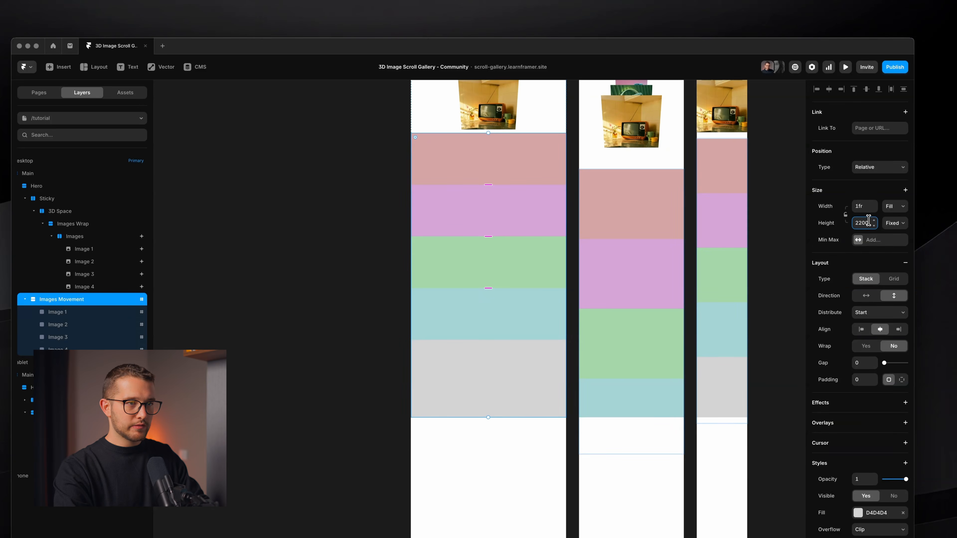
click(96, 187)
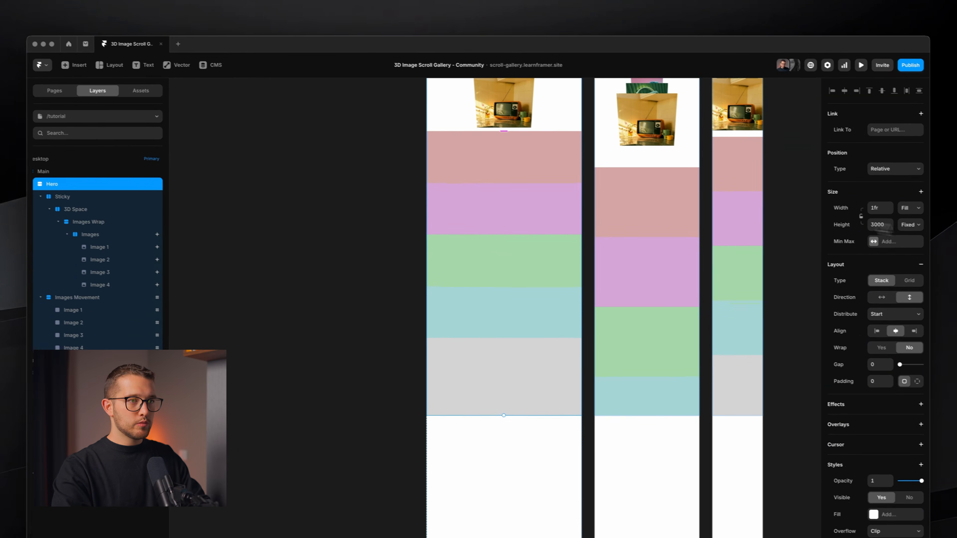
click(894, 223)
click(895, 194)
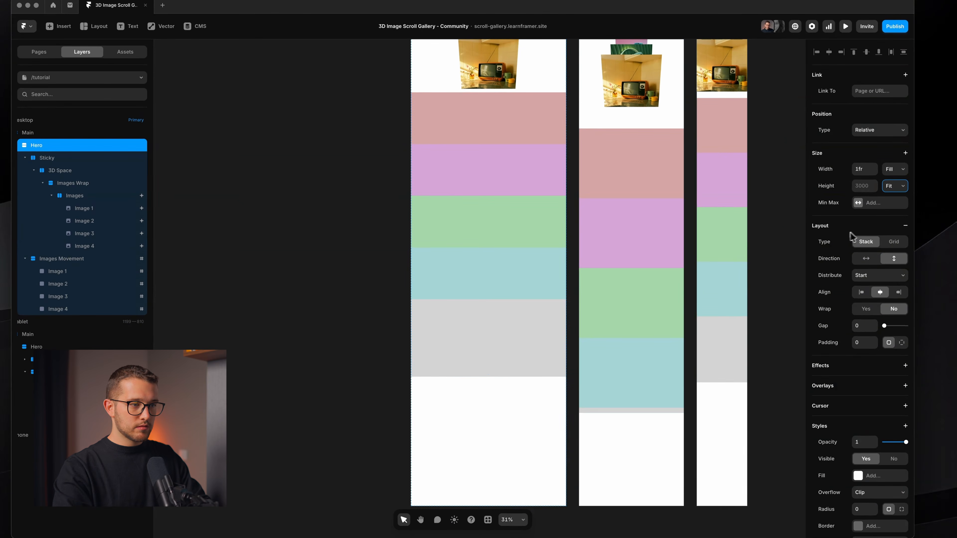
Set the Images Movement height to Fit Content so it wraps its four image sections.
super+click(540, 371)
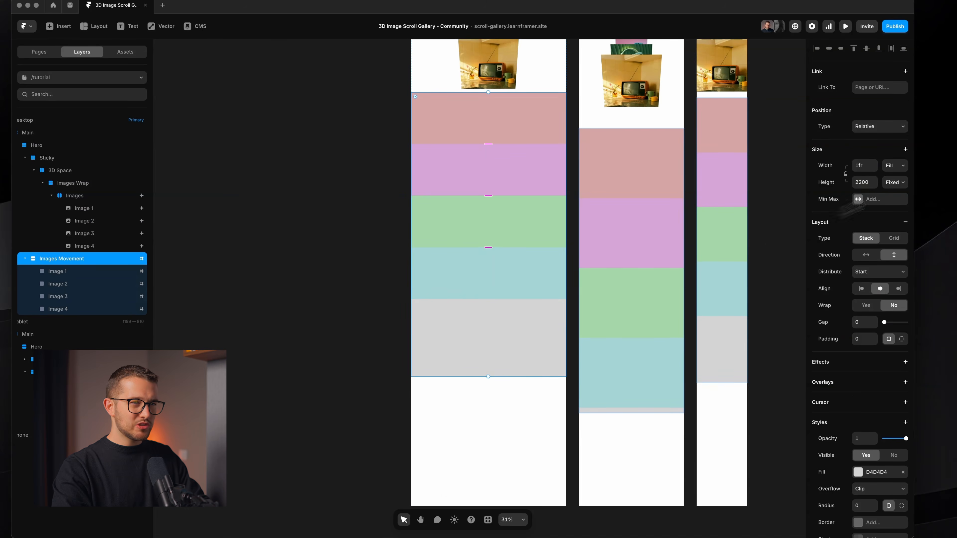
click(901, 210)
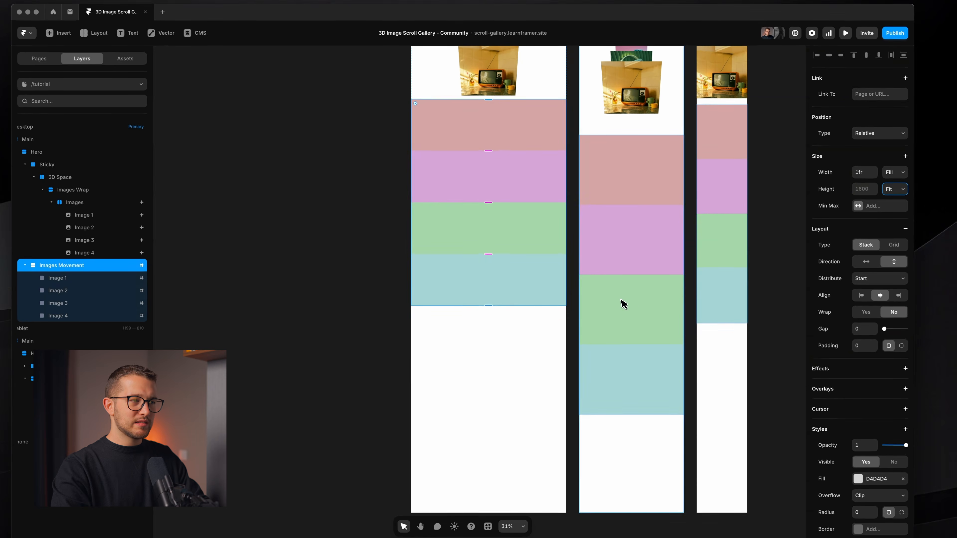
click(391, 302)
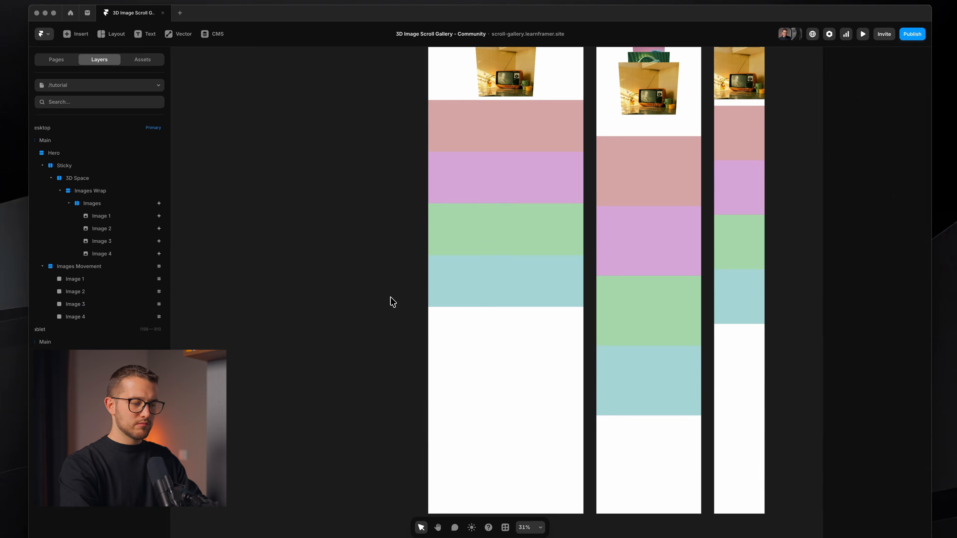
Preview the desktop page and scroll through the coloured sections repeatedly to examine how the stacked images tilt away.
key(super+p)
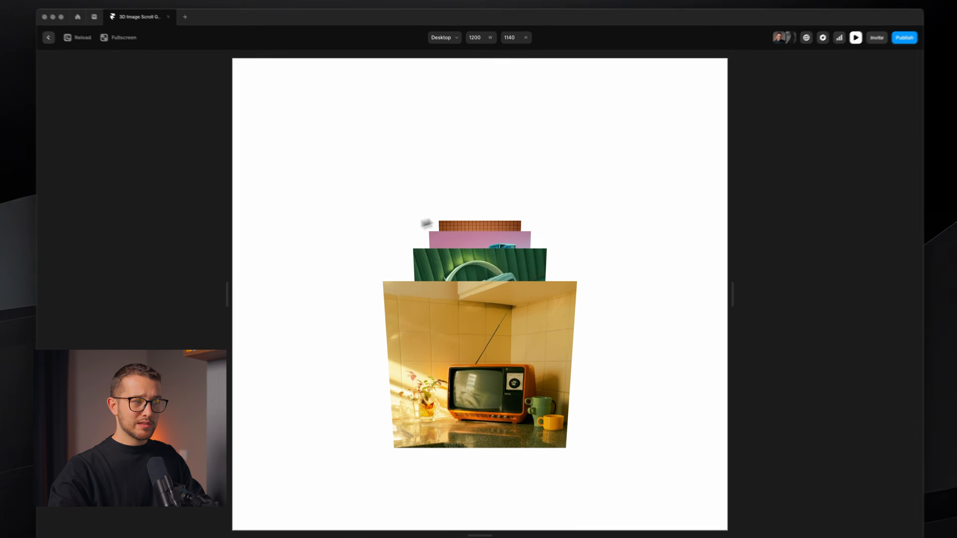
scroll(503, 235, down, 10)
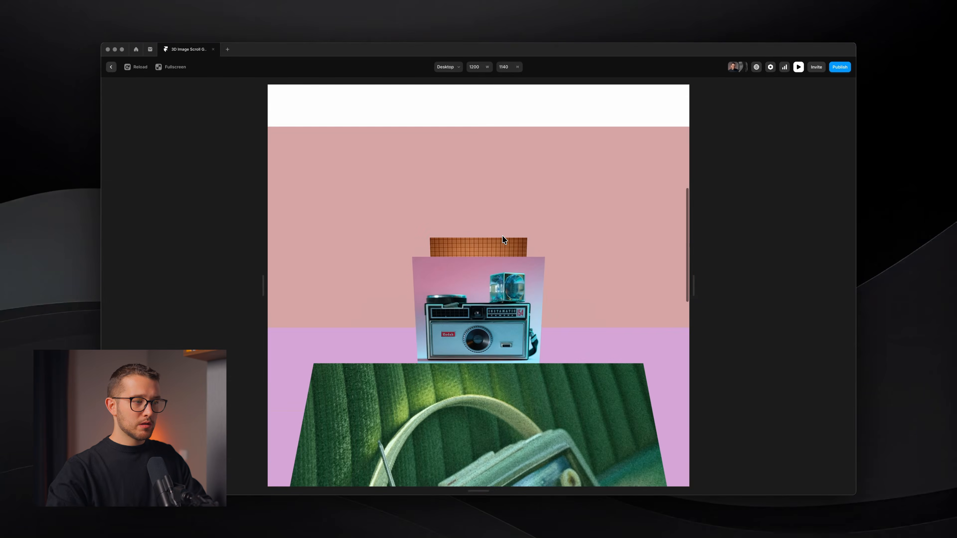
scroll(503, 236, down, 10)
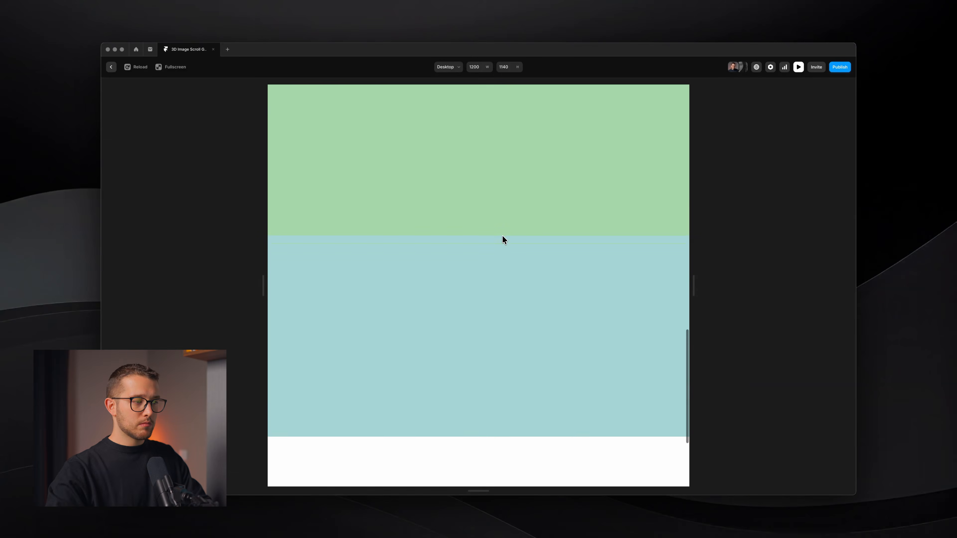
scroll(503, 236, up, 15)
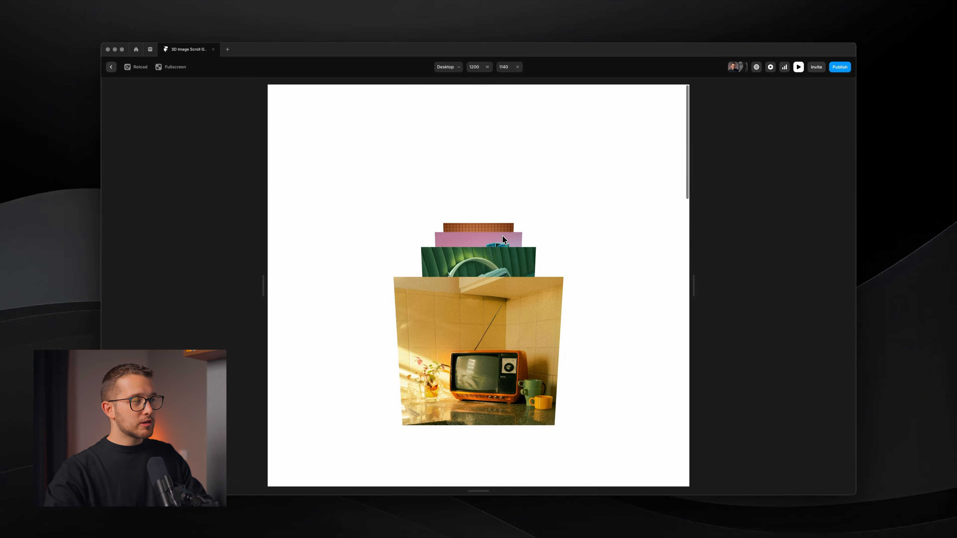
scroll(502, 235, down, 10)
scroll(503, 235, up, 15)
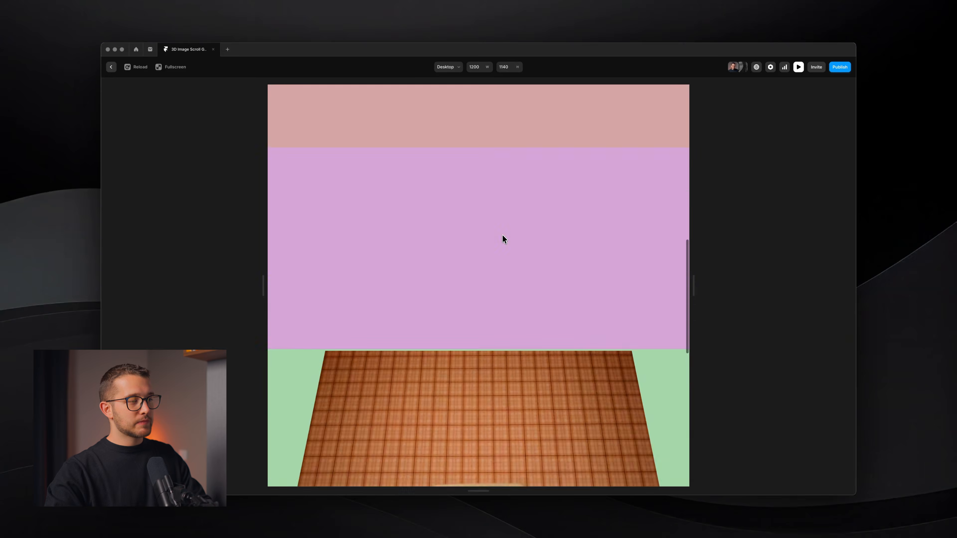
scroll(503, 235, down, 5)
scroll(503, 235, up, 5)
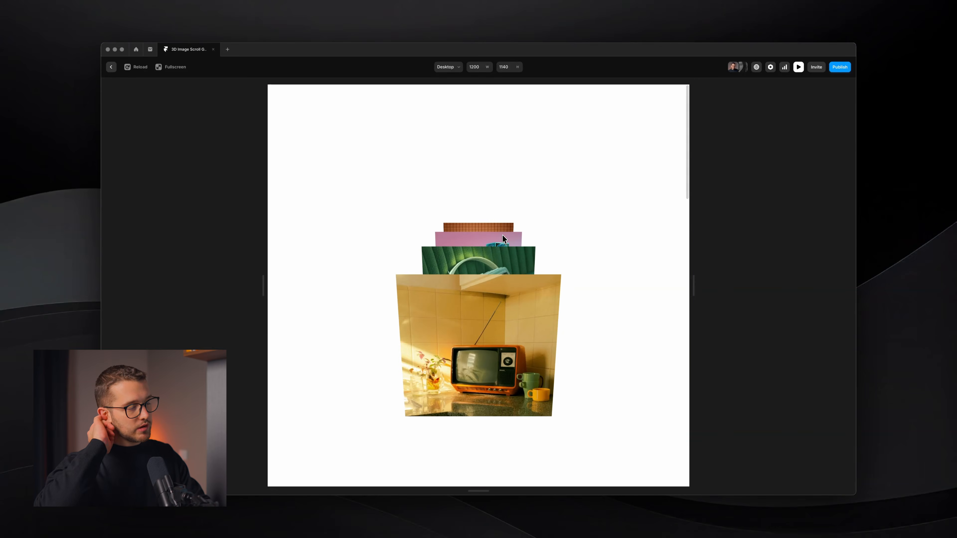
scroll(502, 235, down, 10)
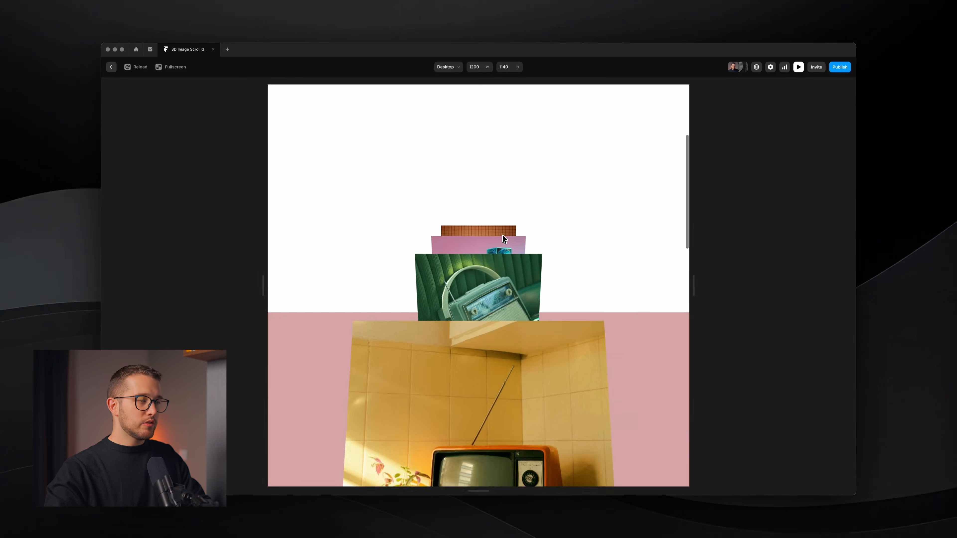
scroll(503, 235, up, 4)
scroll(503, 238, down, 8)
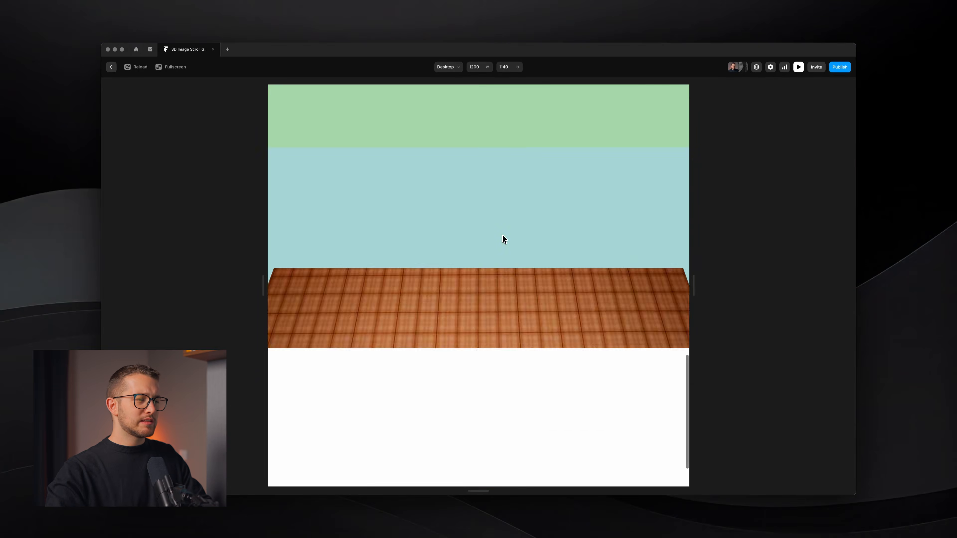
scroll(521, 336, up, 8)
scroll(521, 337, down, 4)
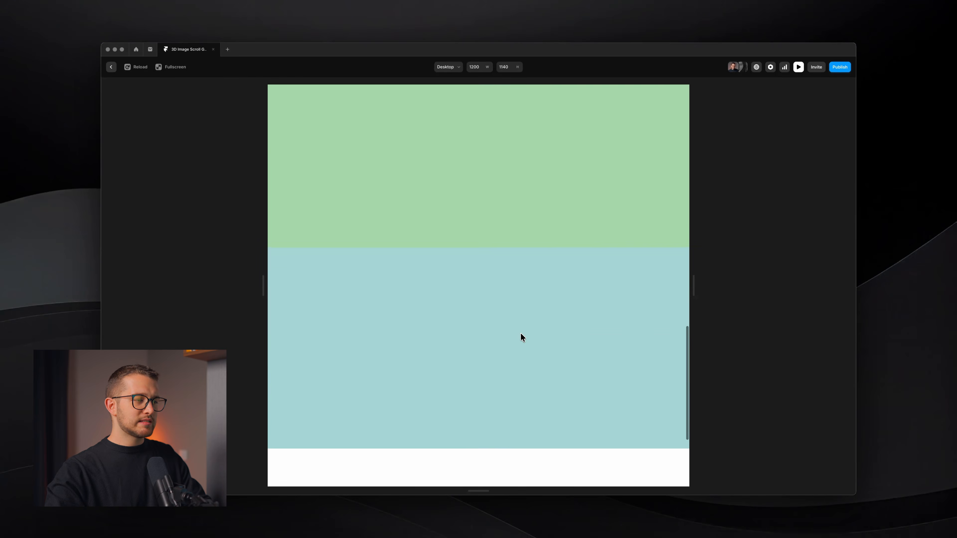
scroll(485, 442, up, 5)
scroll(485, 454, down, 5)
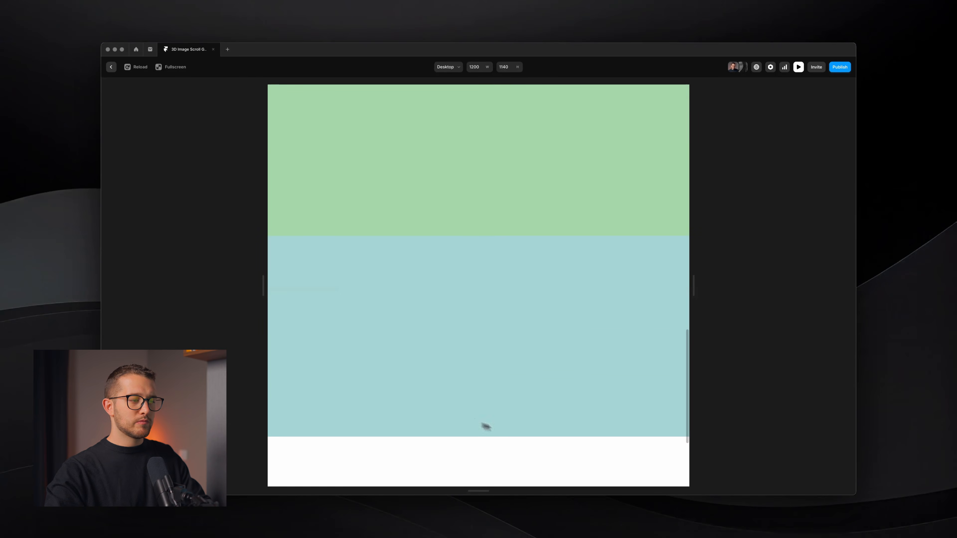
key(super+p)
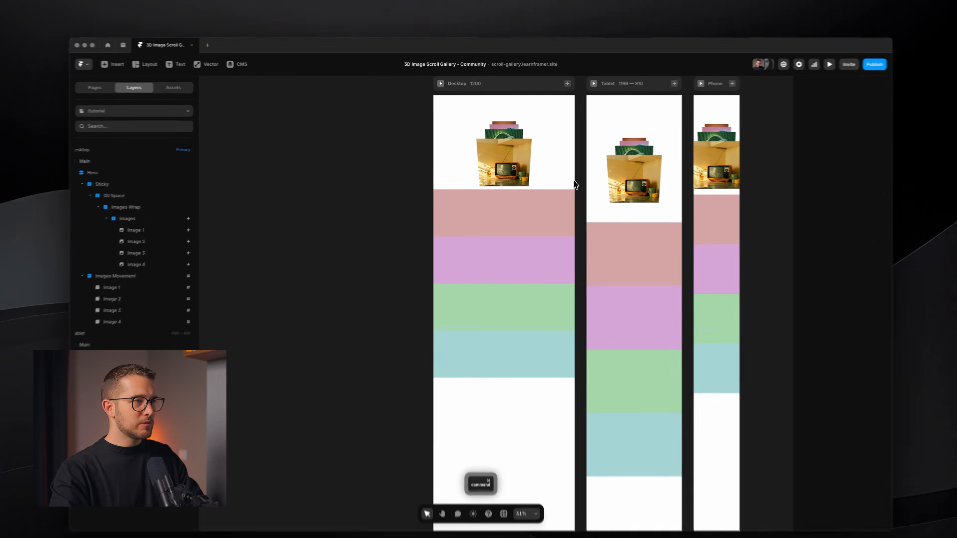
Set the overflow of the desktop Sticky frame to Visible.
click(113, 186)
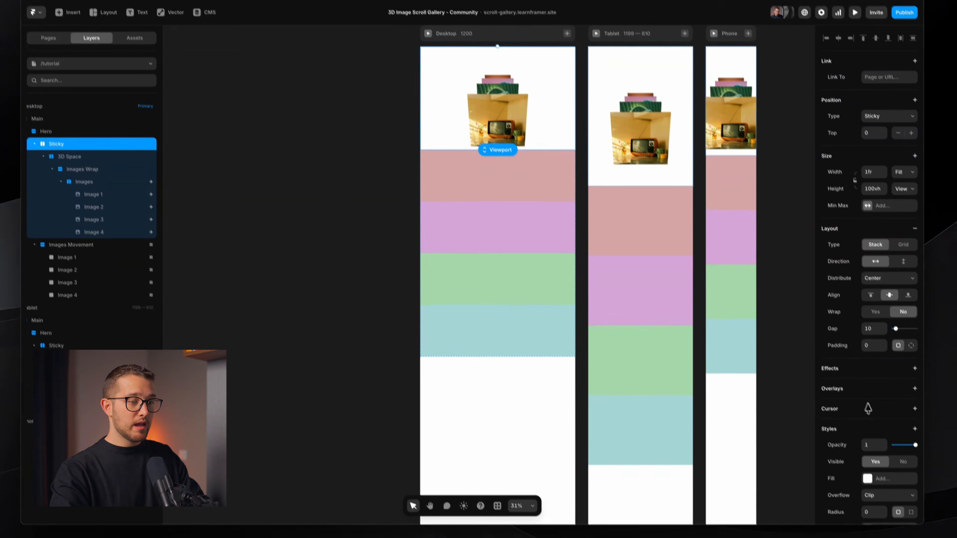
scroll(900, 456, down, 3)
click(900, 453)
click(875, 408)
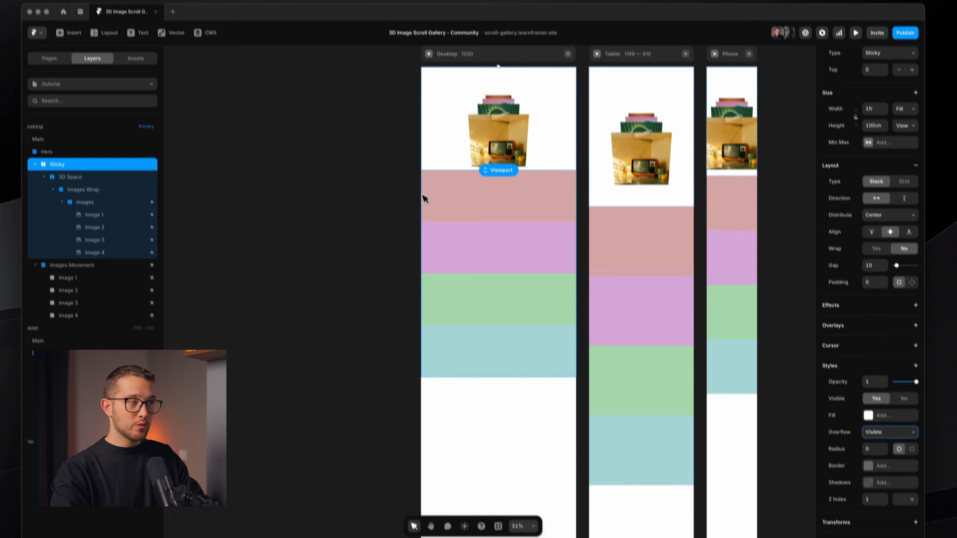
Preview the page and scroll back and forth to check whether the Sticky frame still cuts off the tilting images.
key(super+p)
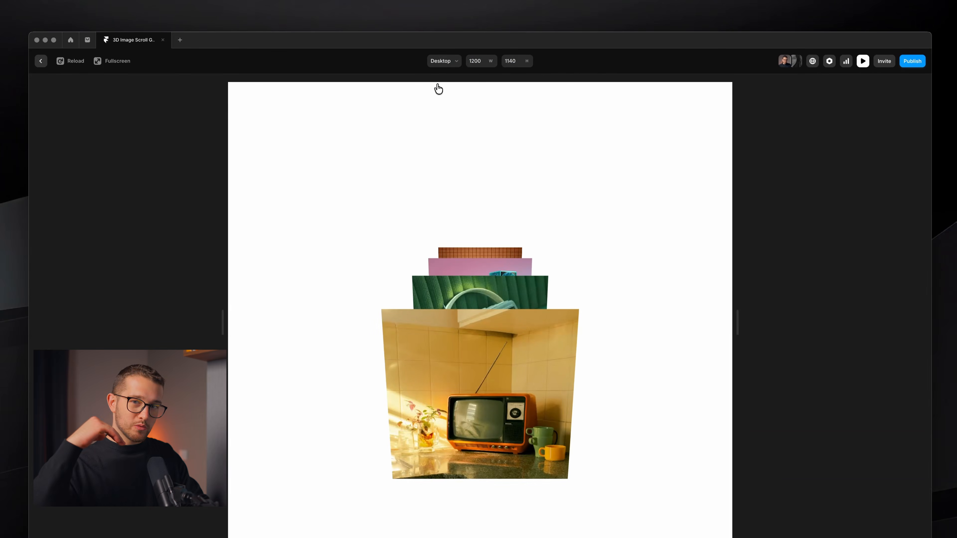
scroll(438, 89, down, 15)
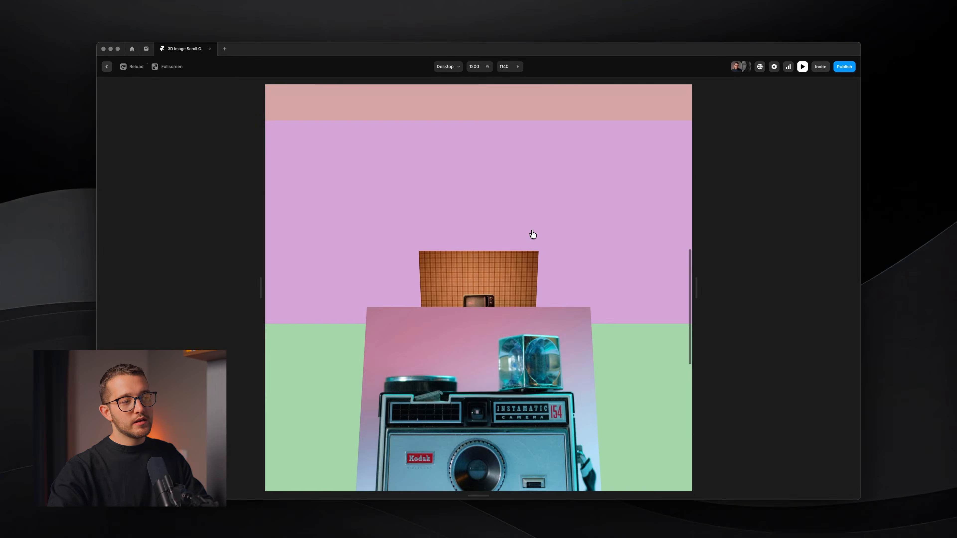
scroll(544, 259, up, 8)
scroll(532, 232, down, 8)
scroll(532, 233, up, 6)
scroll(532, 232, down, 6)
scroll(538, 271, up, 4)
scroll(538, 272, down, 5)
scroll(539, 272, up, 5)
scroll(539, 272, down, 4)
key(Escape)
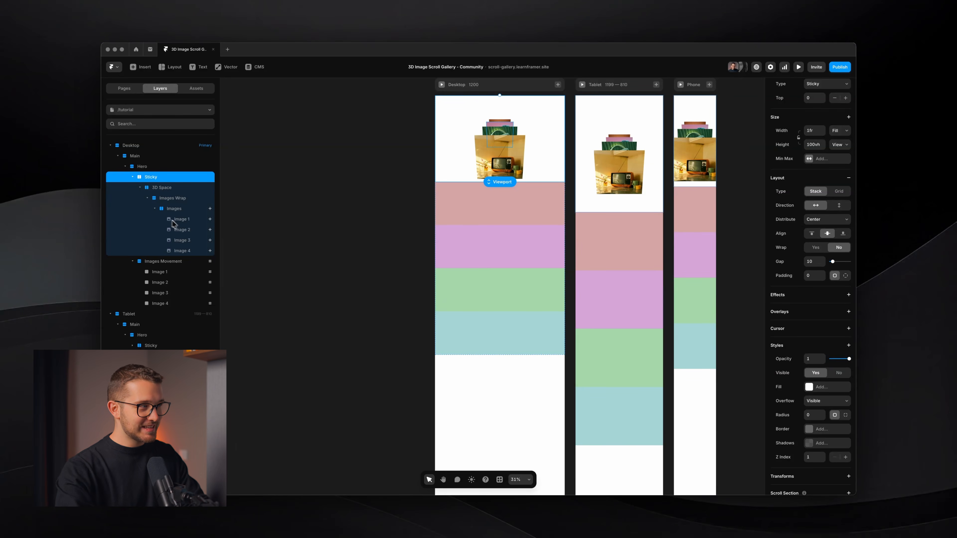
Check the overflow of Images, Images Wrap, 3D Space and Sticky, and set the Hero section's overflow to Visible.
click(171, 209)
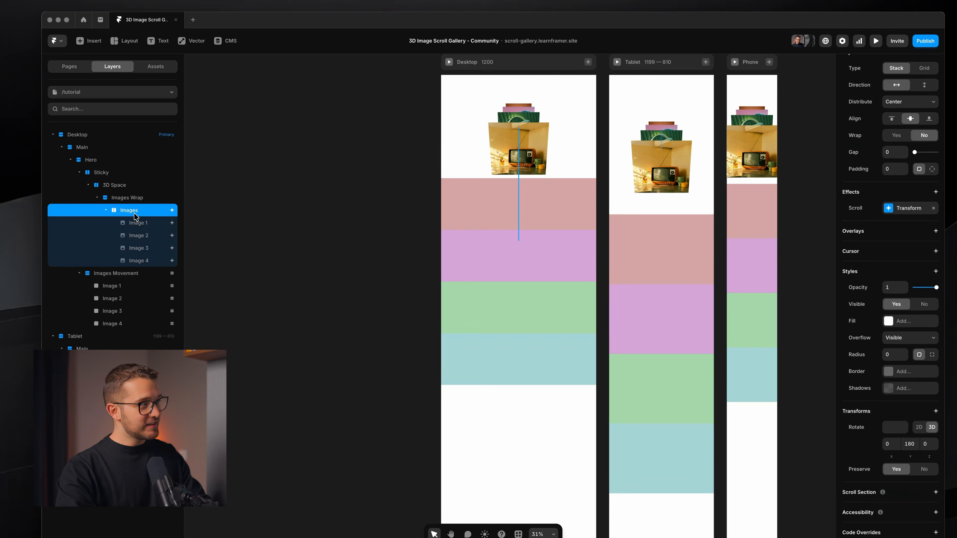
click(136, 200)
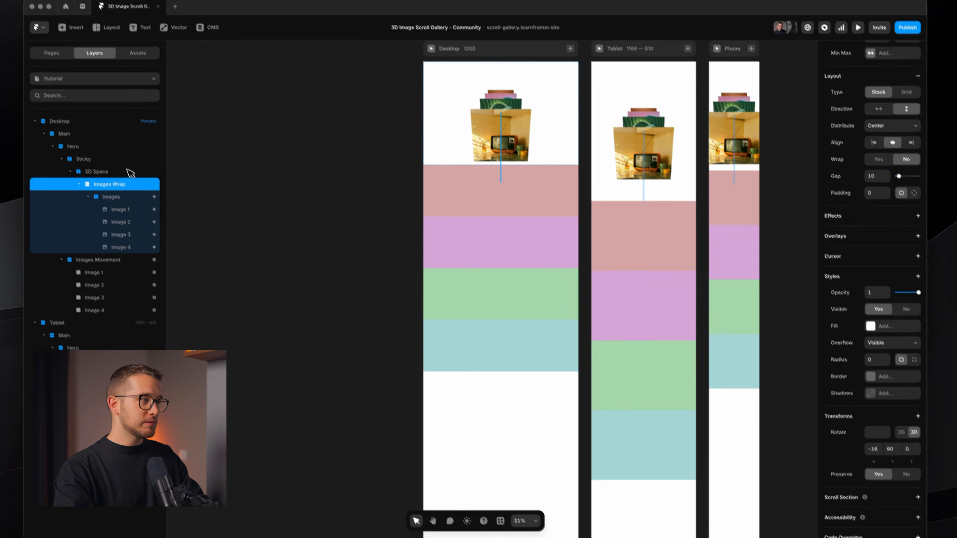
click(157, 190)
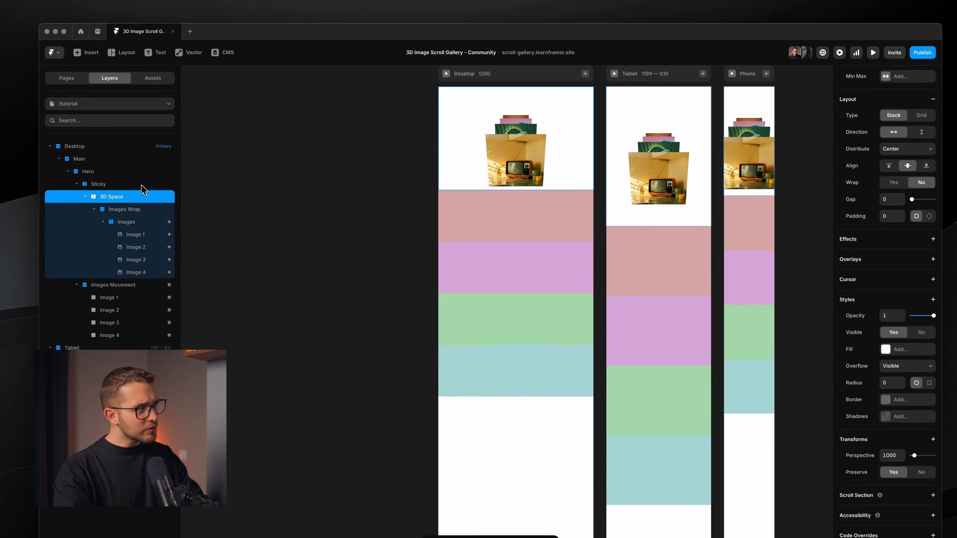
click(141, 184)
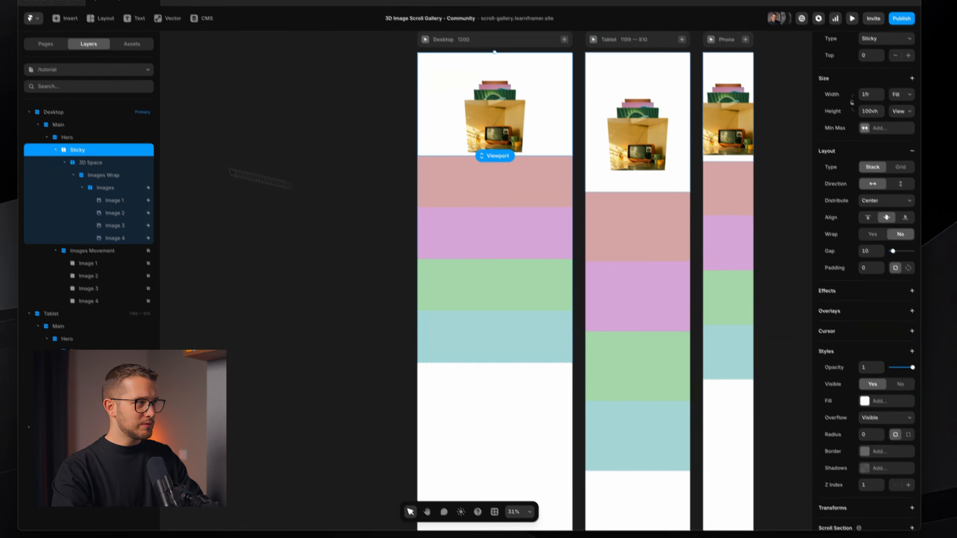
click(130, 173)
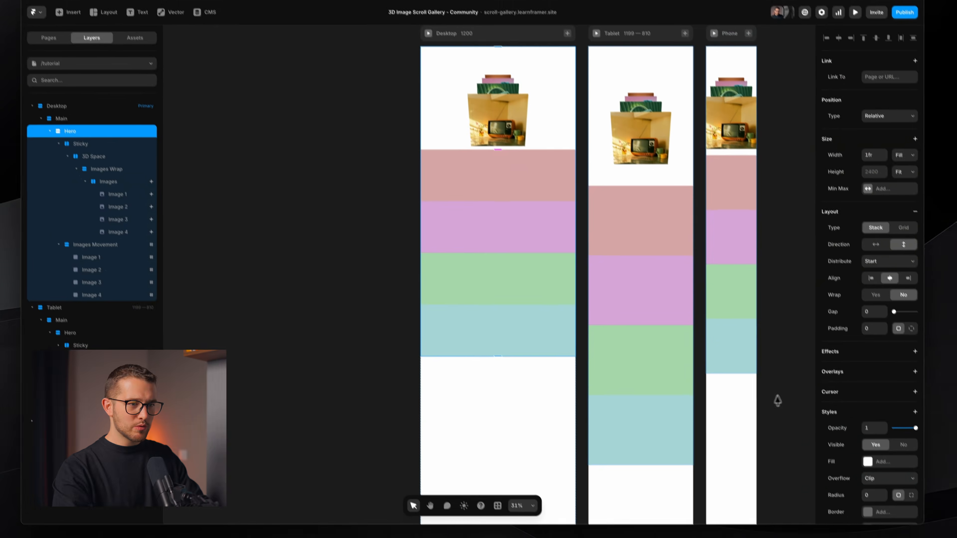
scroll(900, 480, down, 1)
click(901, 513)
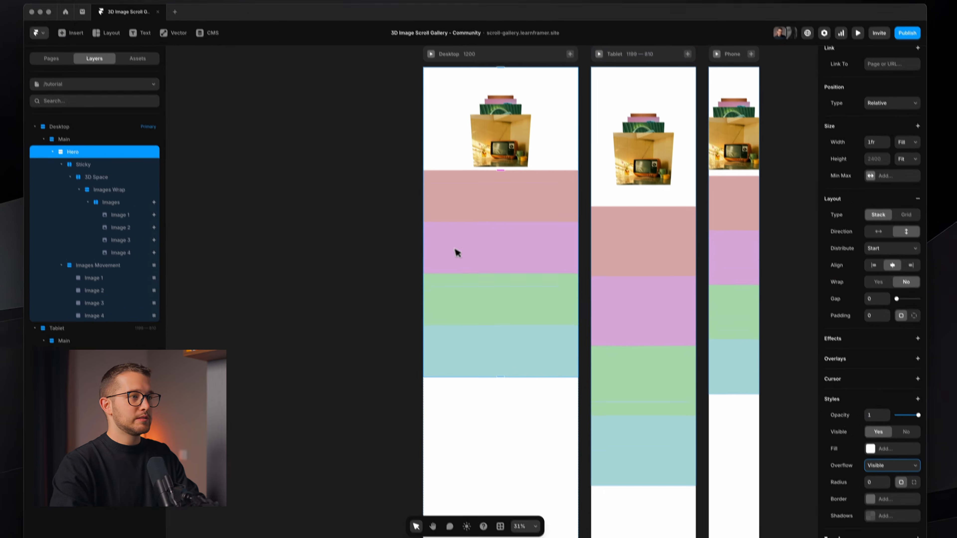
Preview the page with the Hero's visible overflow and scroll to its end and back to examine the last image's movement.
key(super+p)
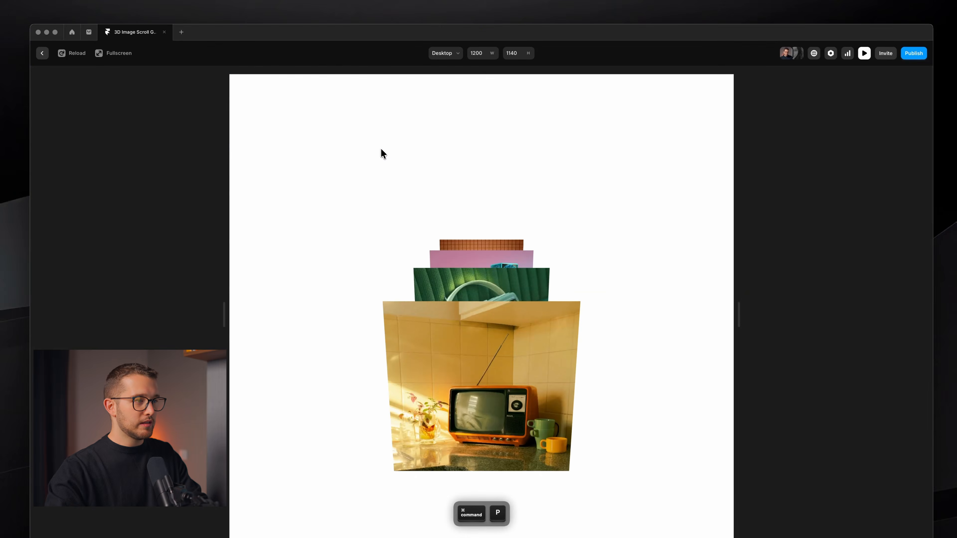
scroll(476, 186, down, 15)
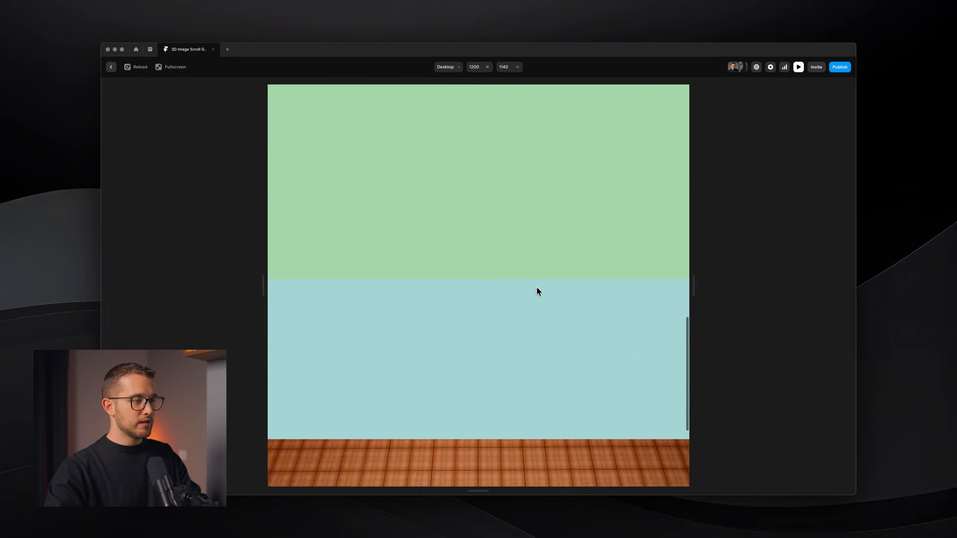
scroll(536, 288, down, 5)
scroll(536, 288, up, 8)
scroll(537, 287, down, 8)
scroll(537, 287, up, 10)
scroll(537, 287, down, 8)
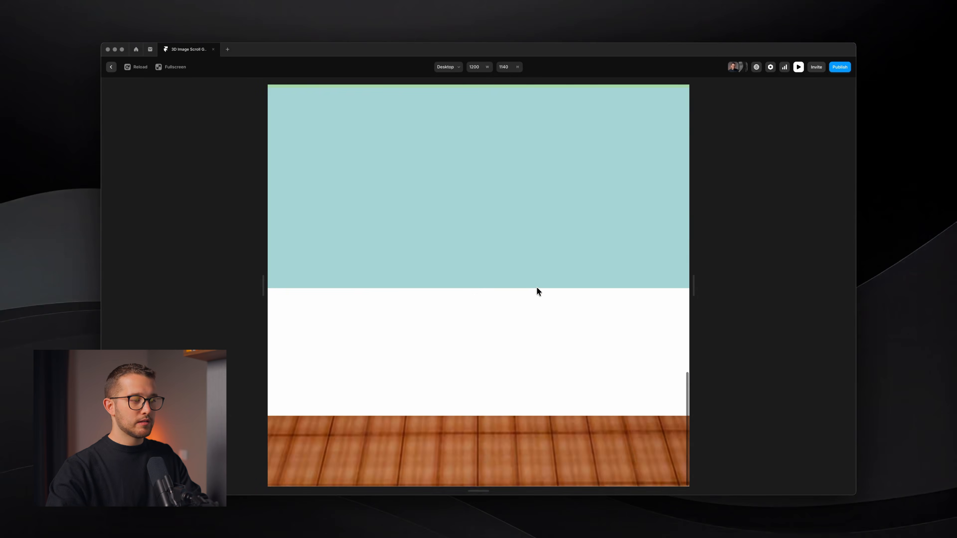
scroll(537, 288, up, 5)
scroll(537, 287, down, 5)
scroll(537, 287, up, 10)
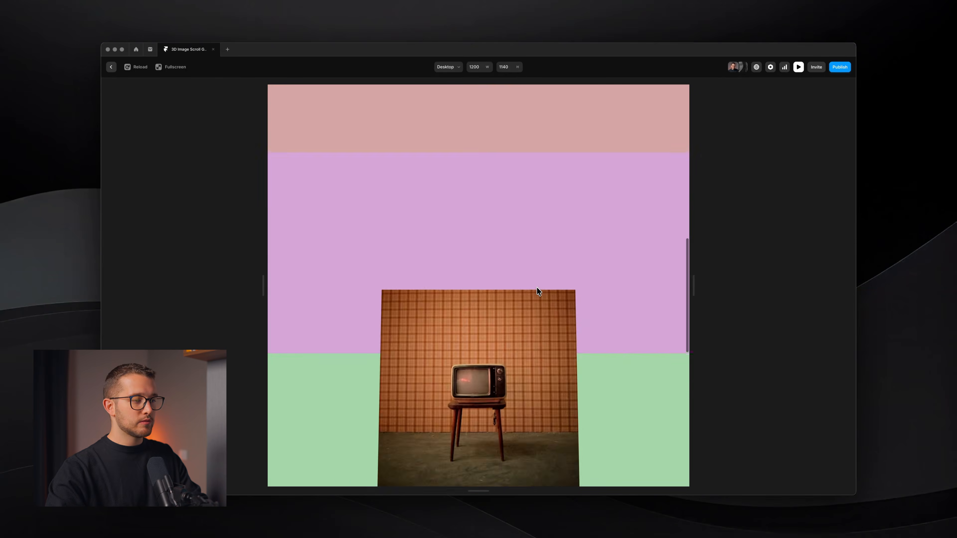
scroll(537, 288, down, 5)
scroll(537, 287, up, 10)
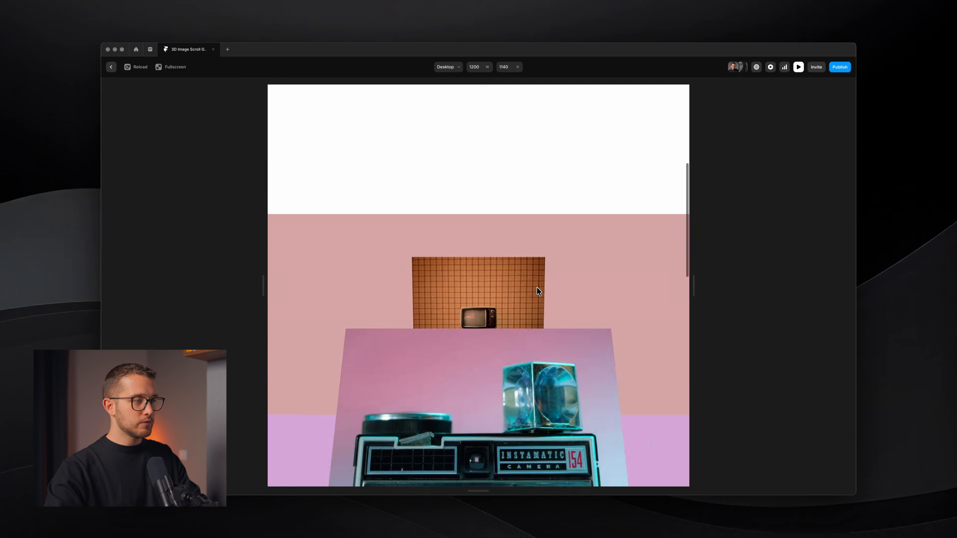
key(Escape)
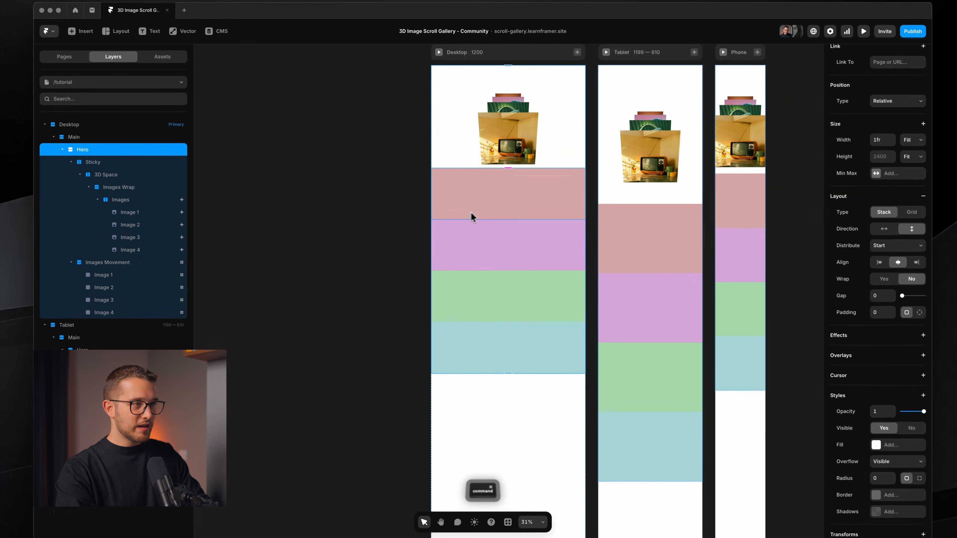
Inspect the size and scroll section settings of the desktop Image 1 and Image 2 movement sections.
super+scroll(475, 224, up, 3)
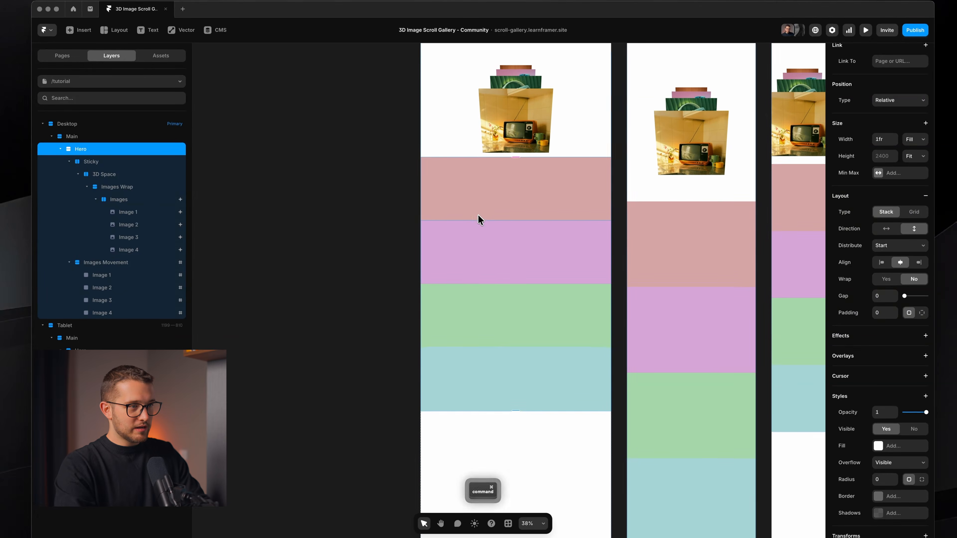
super+scroll(480, 220, up, 3)
key(shift+super+4)
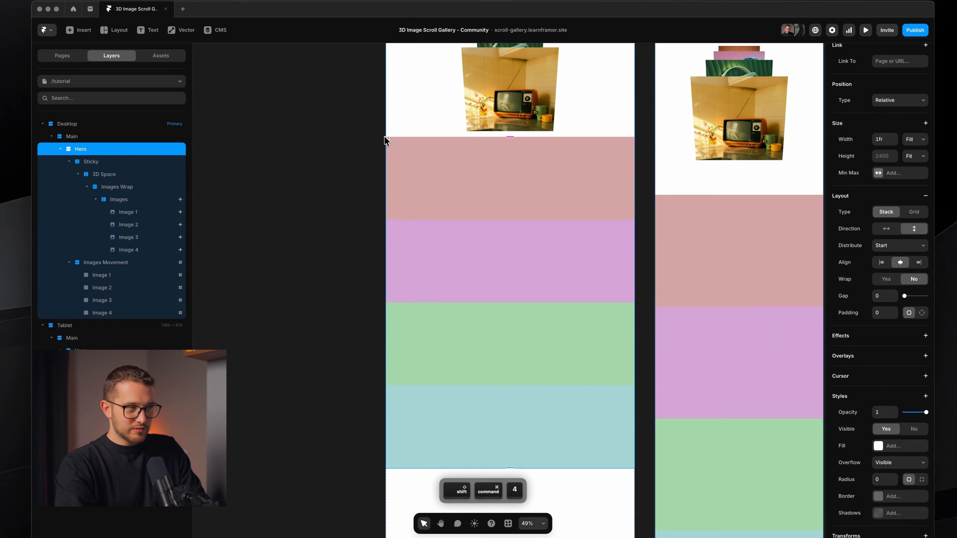
super+click(538, 168)
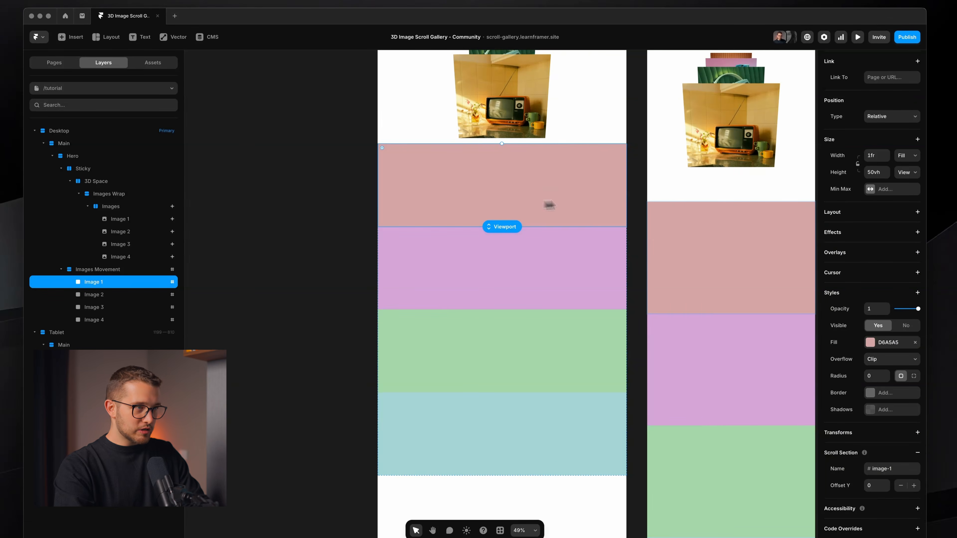
super+click(547, 273)
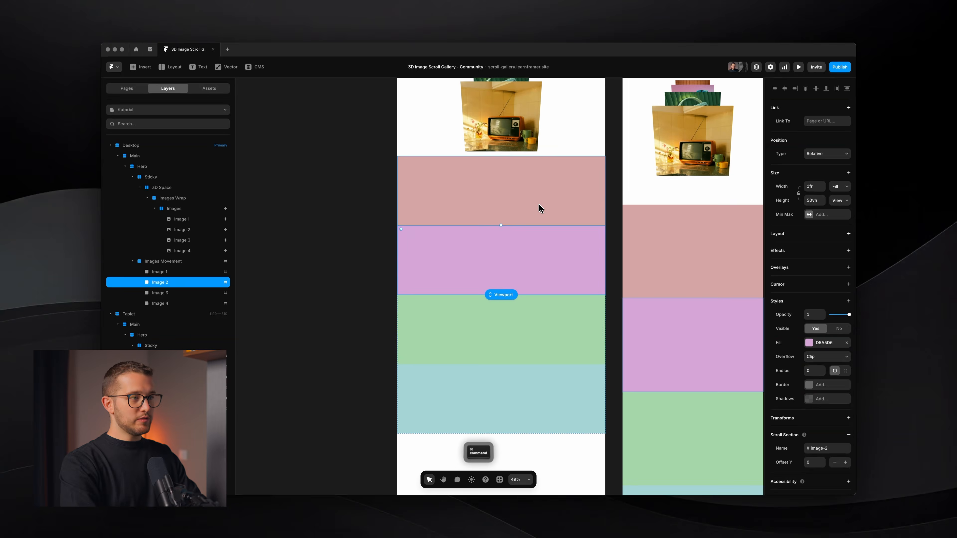
Preview the page and scroll down to compare each image's tilt with the height of its coloured movement section.
key(super+p)
scroll(574, 279, down, 5)
scroll(575, 284, down, 10)
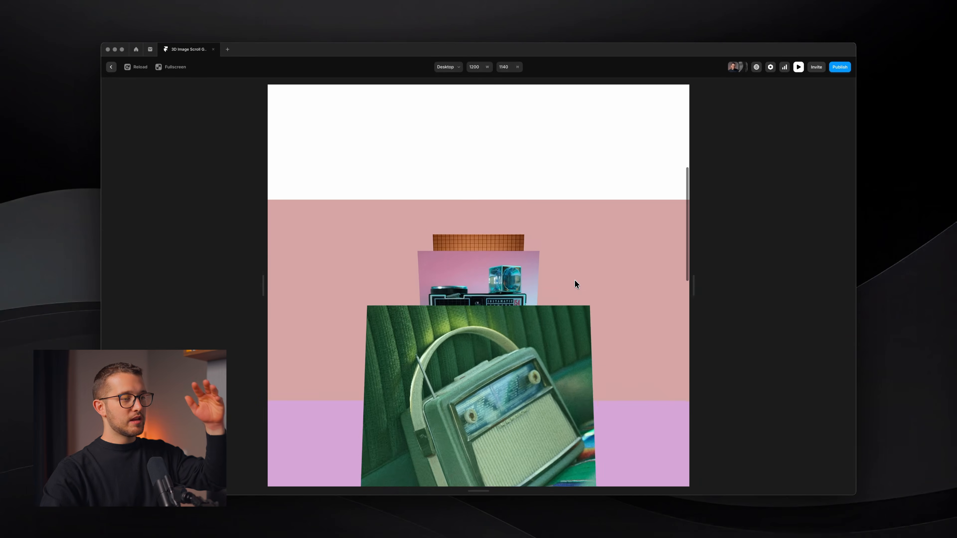
scroll(575, 280, down, 10)
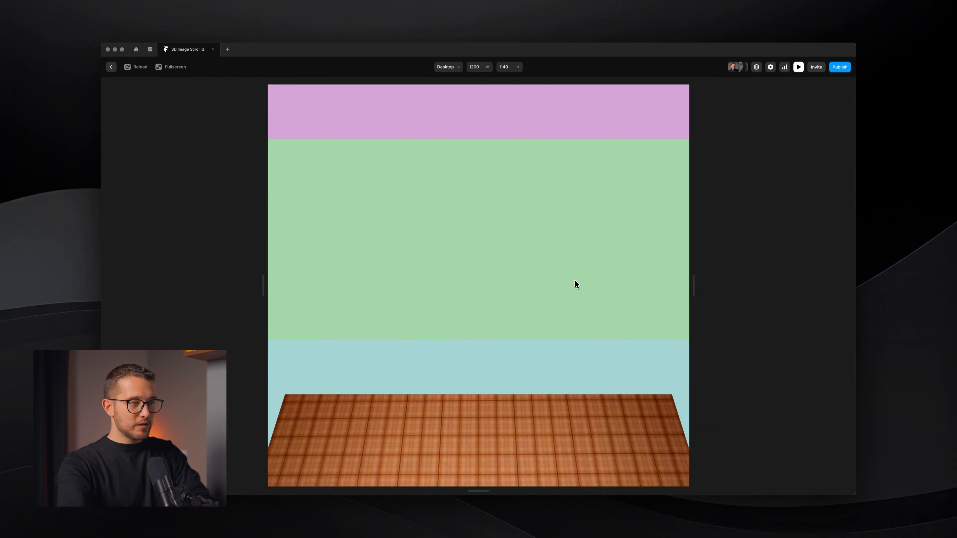
key(Escape)
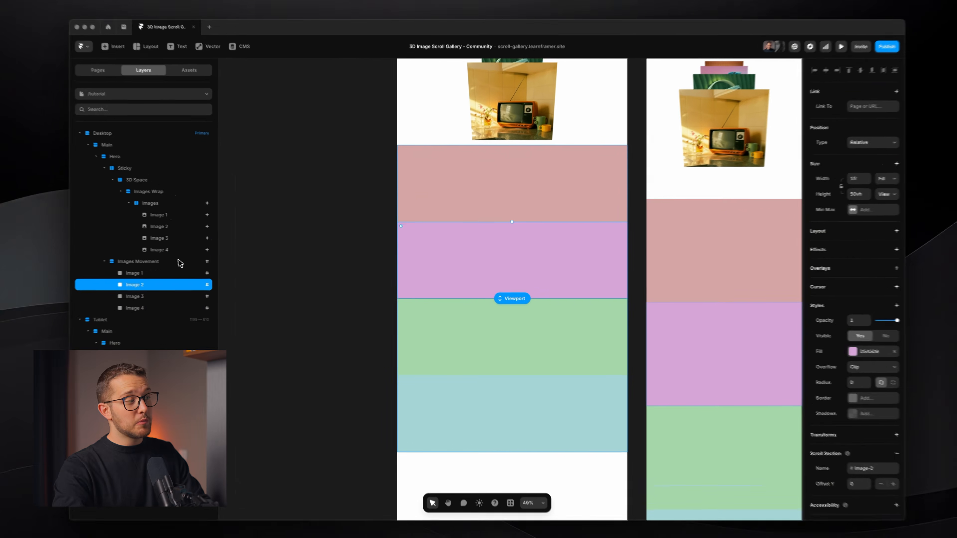
Set the opacity of the desktop Images Movement stack to 0 to hide its coloured sections.
click(180, 262)
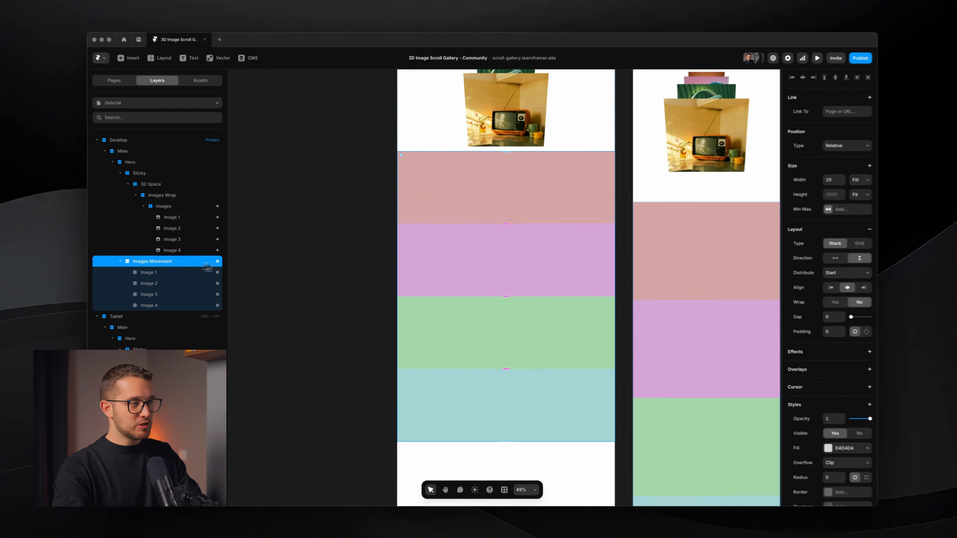
scroll(912, 386, down, 2)
scroll(830, 369, down, 1)
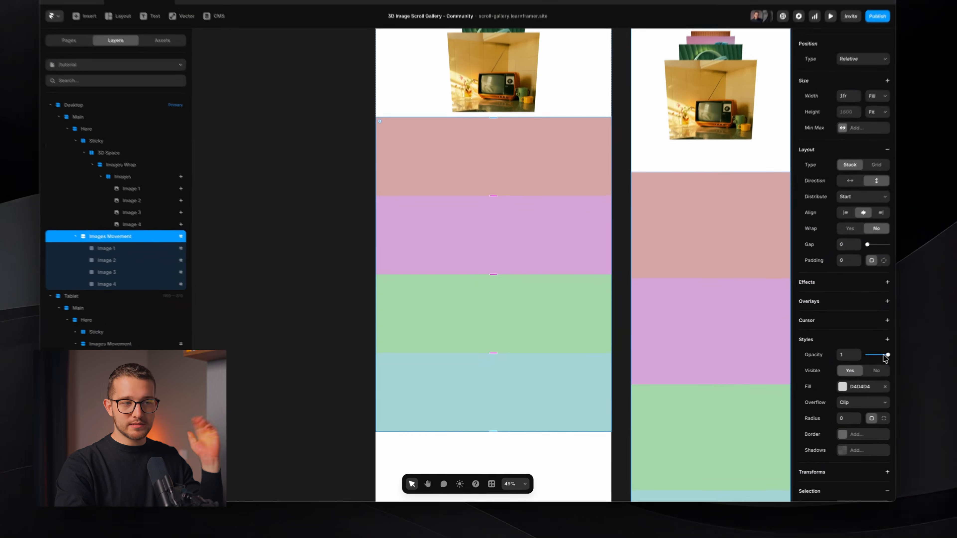
click(829, 366)
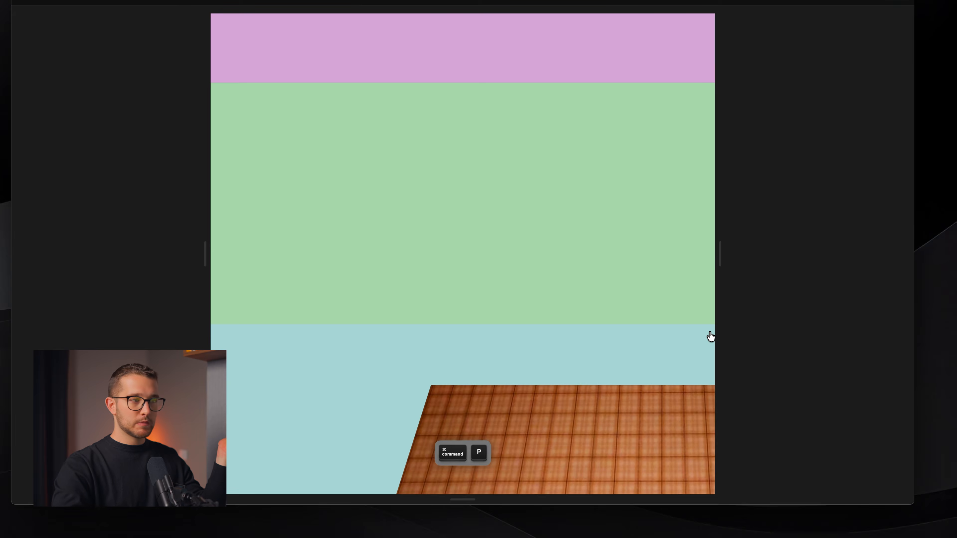
Preview the page with the hidden movement sections, scrolling down and back up to examine how each image tilts away.
scroll(594, 375, down, 5)
scroll(594, 375, down, 10)
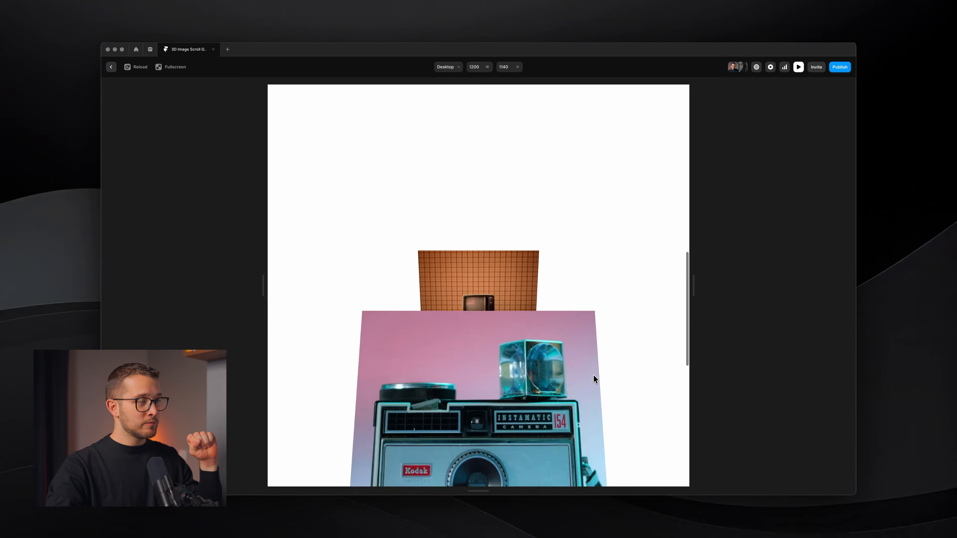
scroll(594, 375, up, 10)
scroll(594, 375, down, 6)
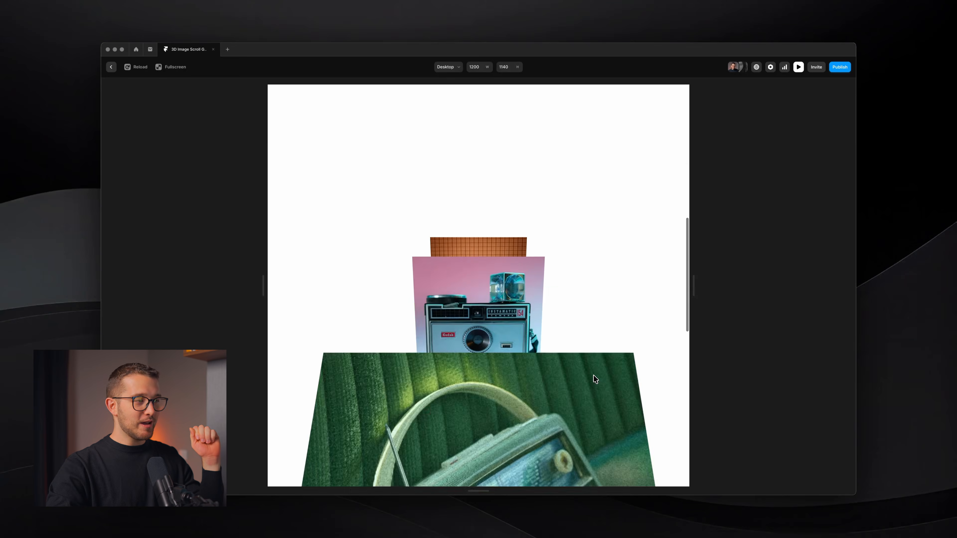
scroll(594, 375, up, 6)
scroll(593, 375, down, 3)
scroll(593, 375, down, 6)
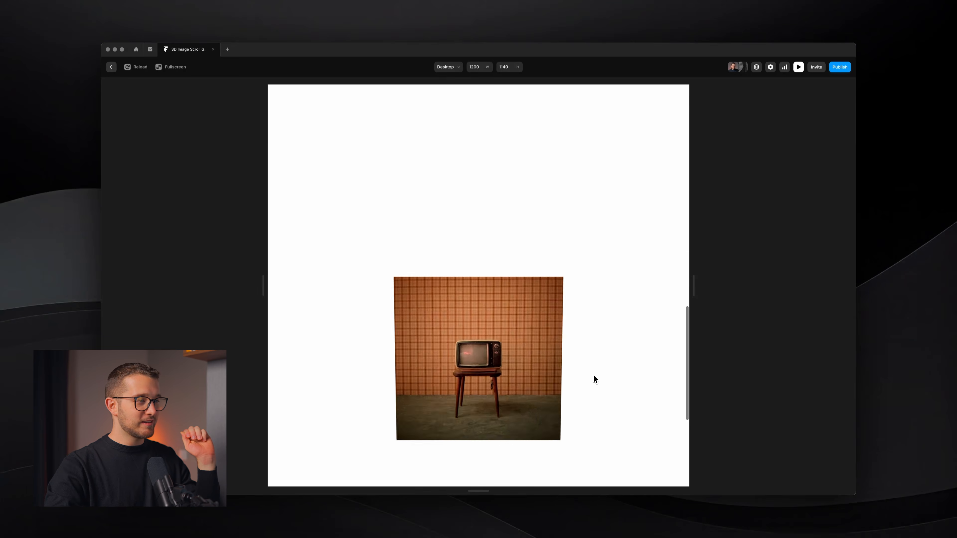
scroll(593, 375, up, 8)
scroll(593, 375, up, 2)
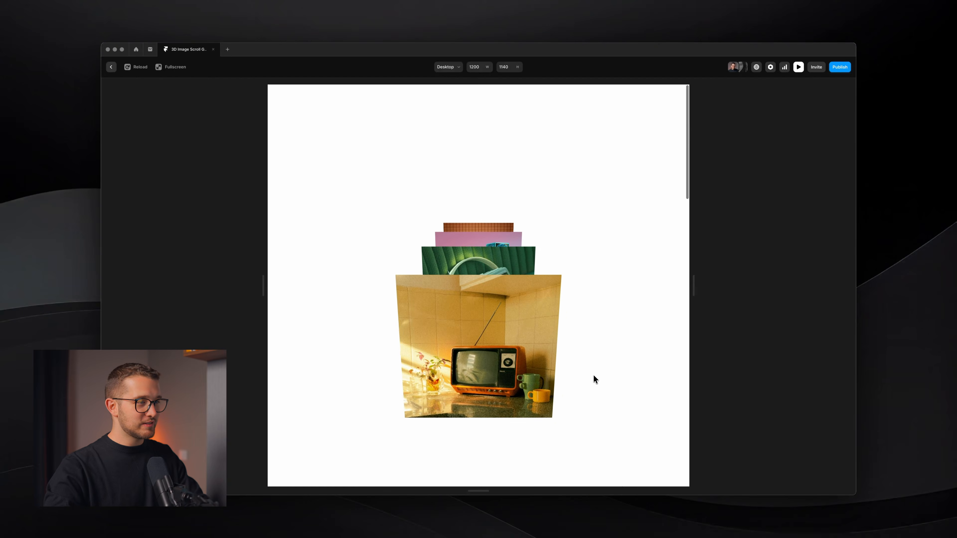
scroll(594, 375, down, 5)
scroll(593, 375, up, 5)
key(Escape)
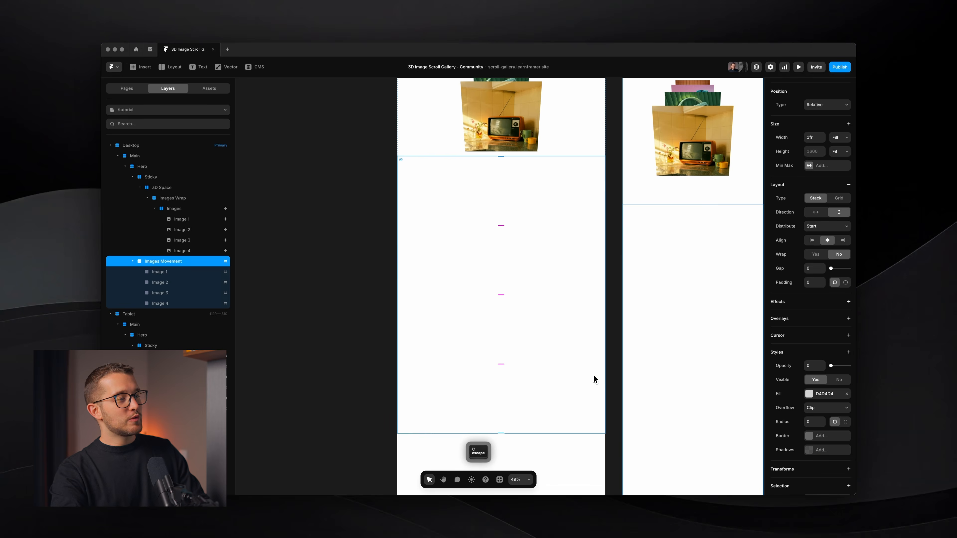
Draw a frame about 712 × 659 on the empty canvas and move it into the desktop Main stack below Hero.
click(329, 306)
scroll(354, 312, down, 5)
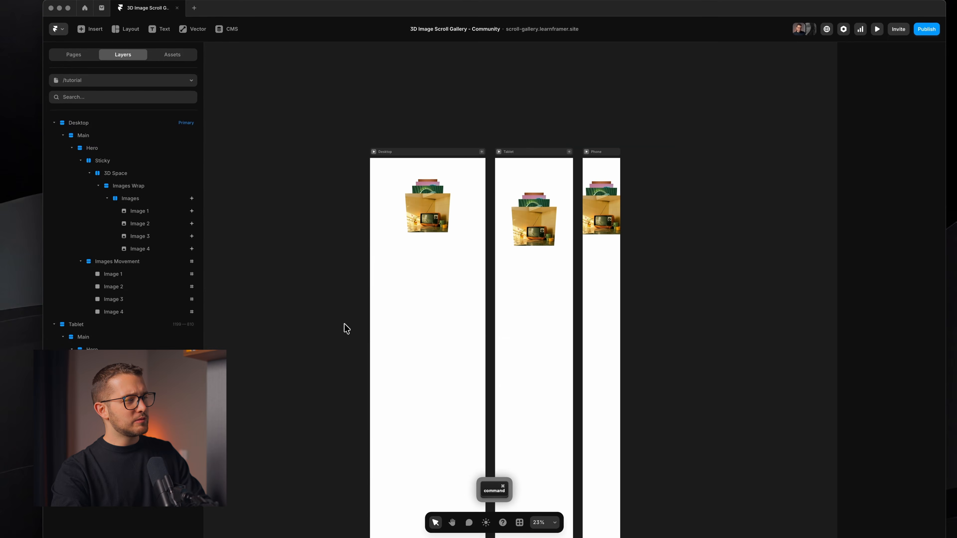
click(67, 148)
click(71, 148)
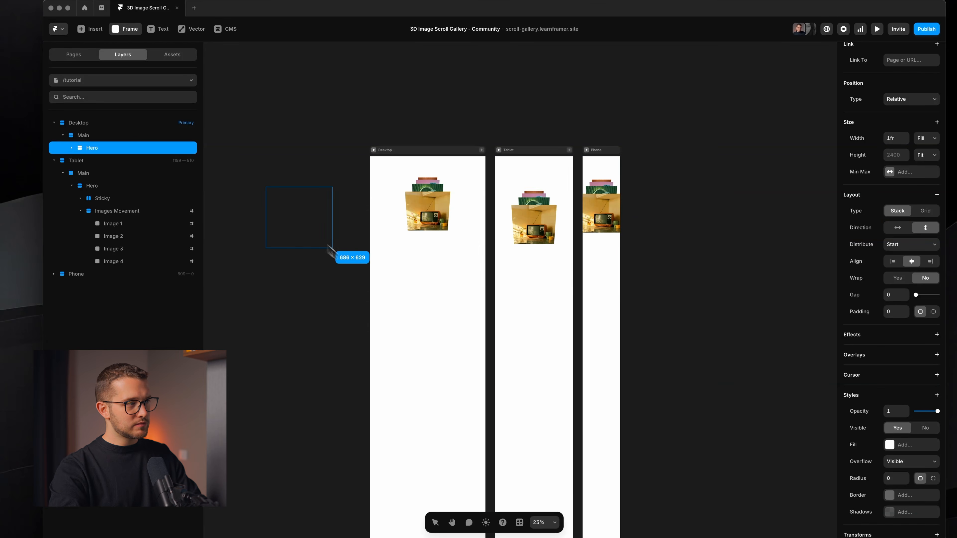
drag(336, 257, 335, 256)
key(super+x)
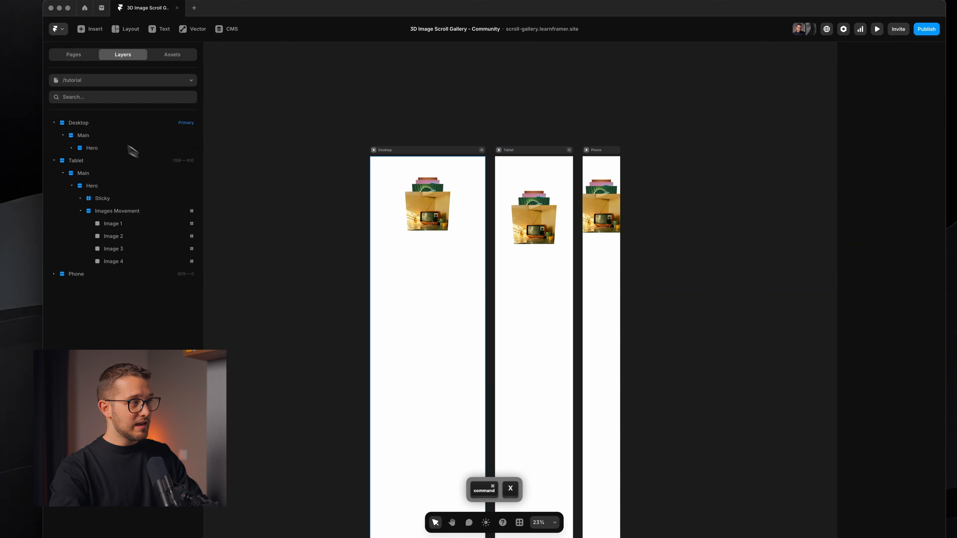
click(89, 134)
key(super+v)
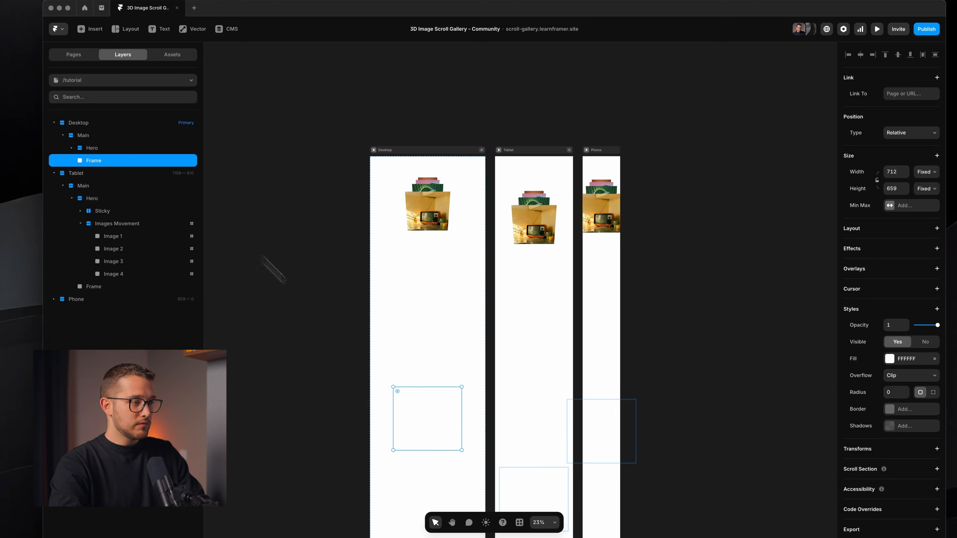
Give the new frame an F2F2F2 fill and size it to Fill width and 100vh Viewport height.
click(921, 361)
click(922, 362)
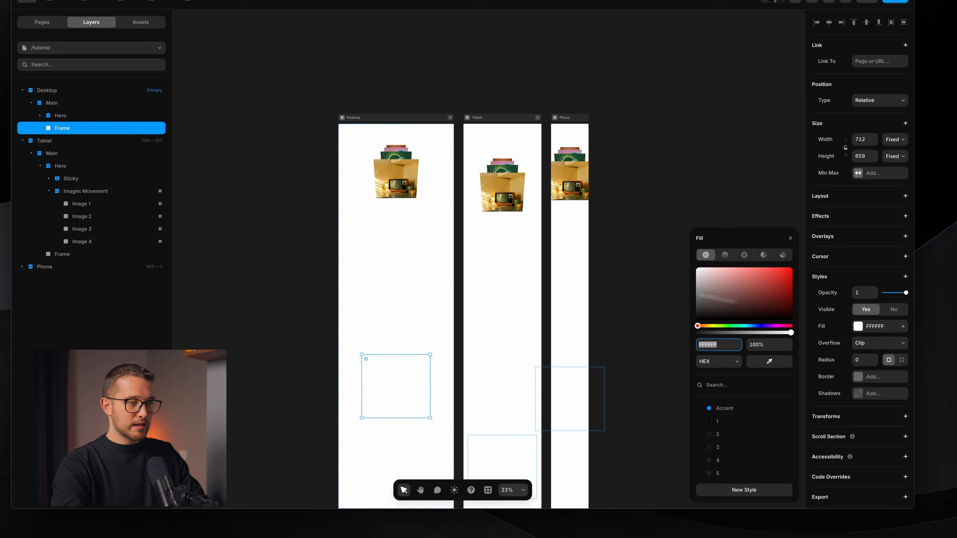
click(688, 290)
super+click(389, 398)
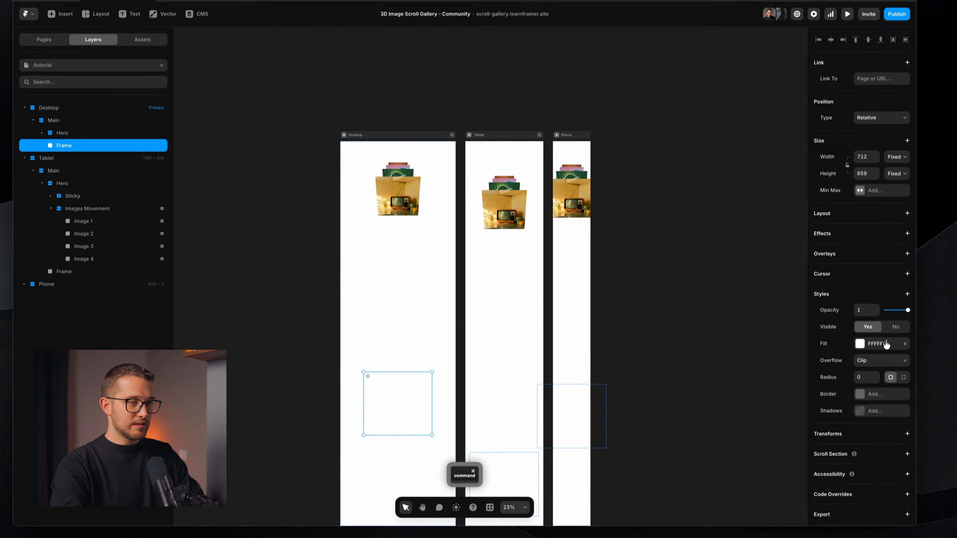
click(887, 342)
drag(728, 301, 692, 288)
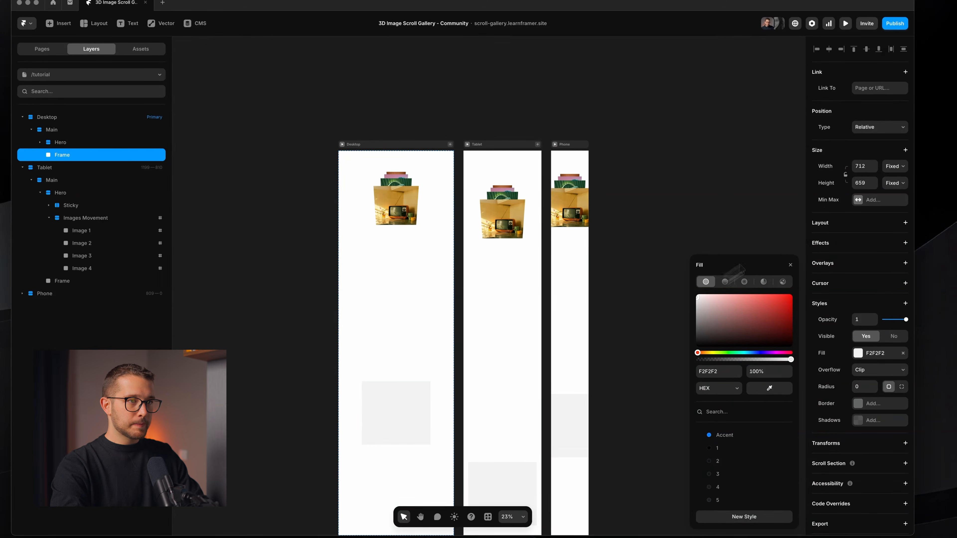
click(895, 167)
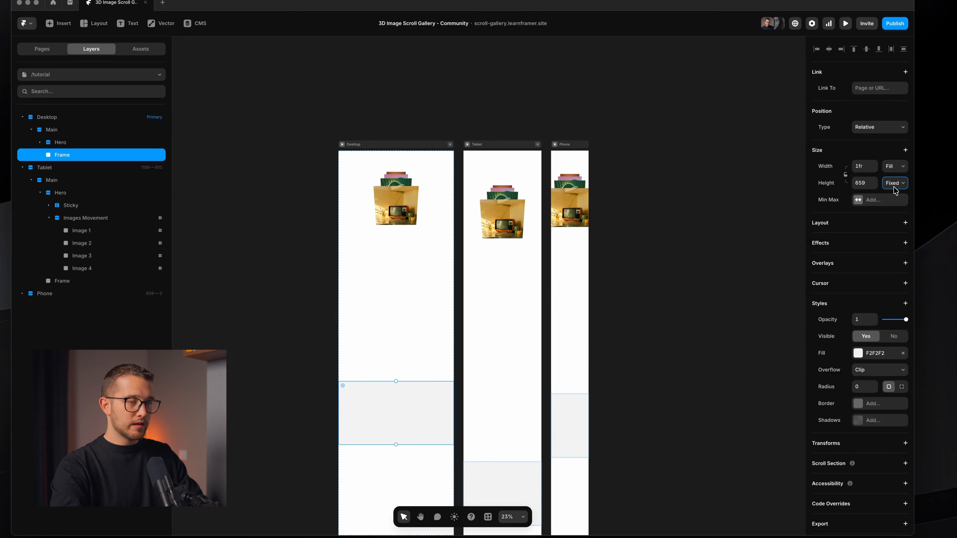
click(900, 221)
Add the text "Cool, huh?" to the centre of the new grey frame and set its size to 29 px.
scroll(398, 407, up, 5)
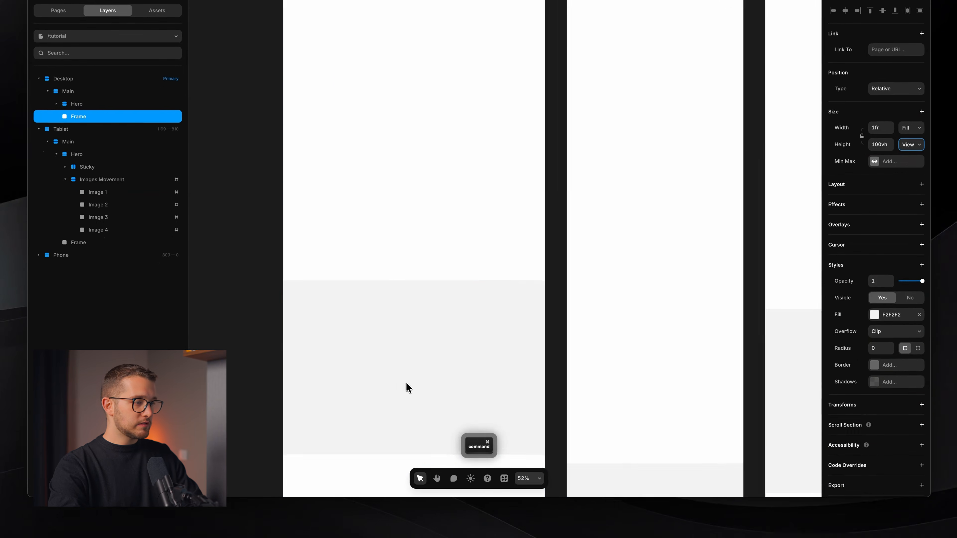
key(t)
click(384, 404)
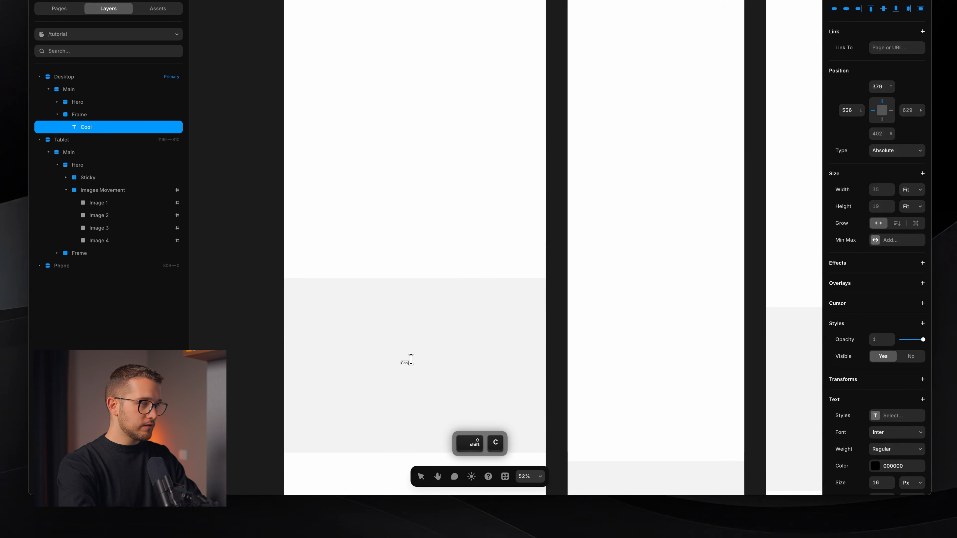
text(Cool, hun)
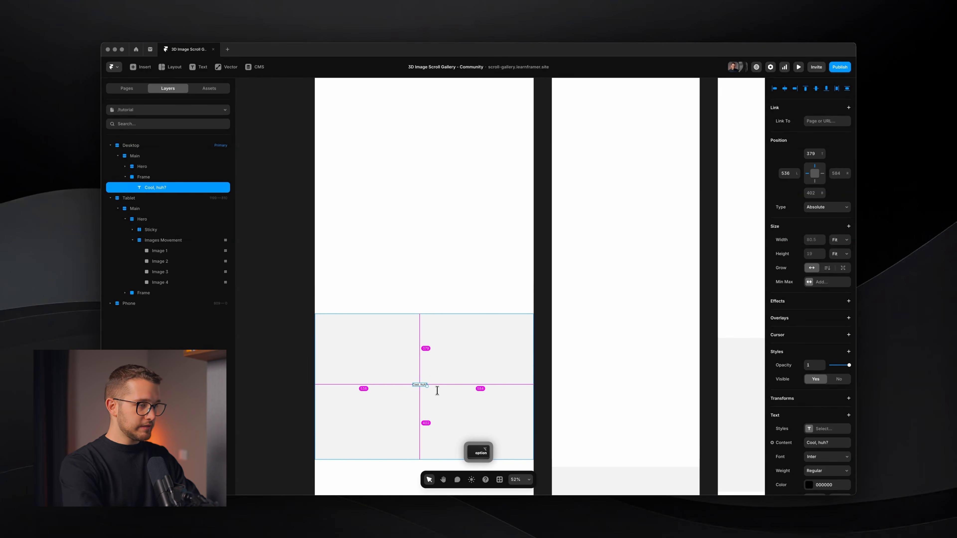
scroll(820, 473, down, 2)
drag(822, 435, 875, 419)
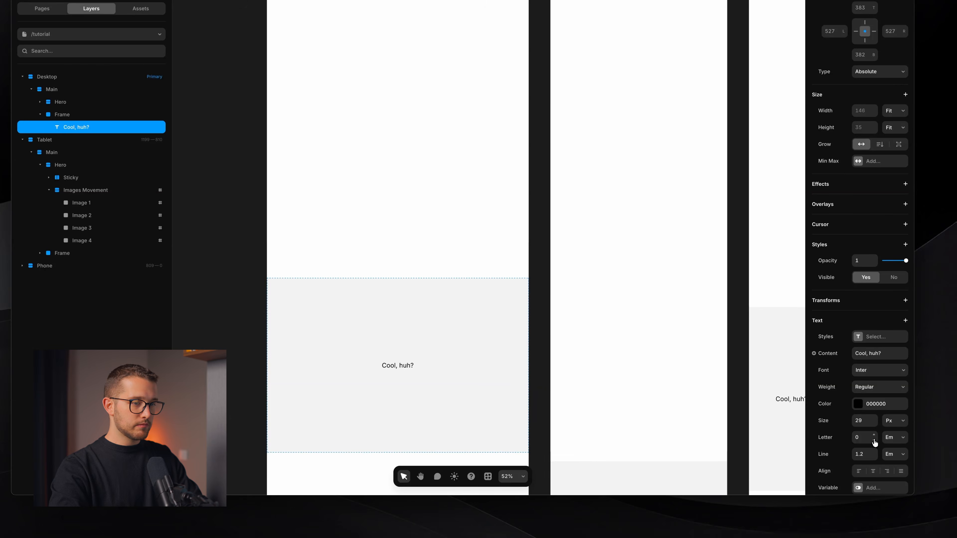
Preview the page in fullscreen and scroll to the end to check the new grey section after the gallery.
click(558, 368)
key(super+p)
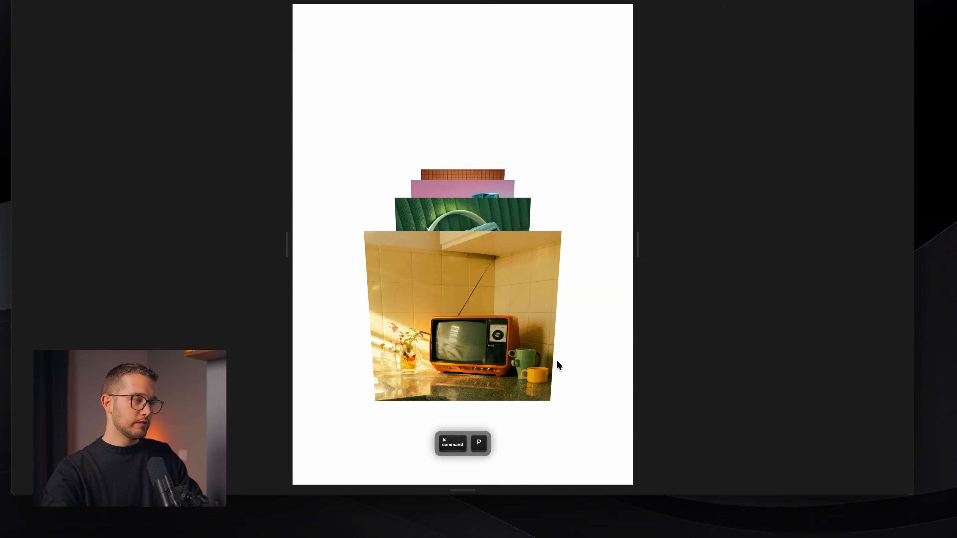
click(114, 30)
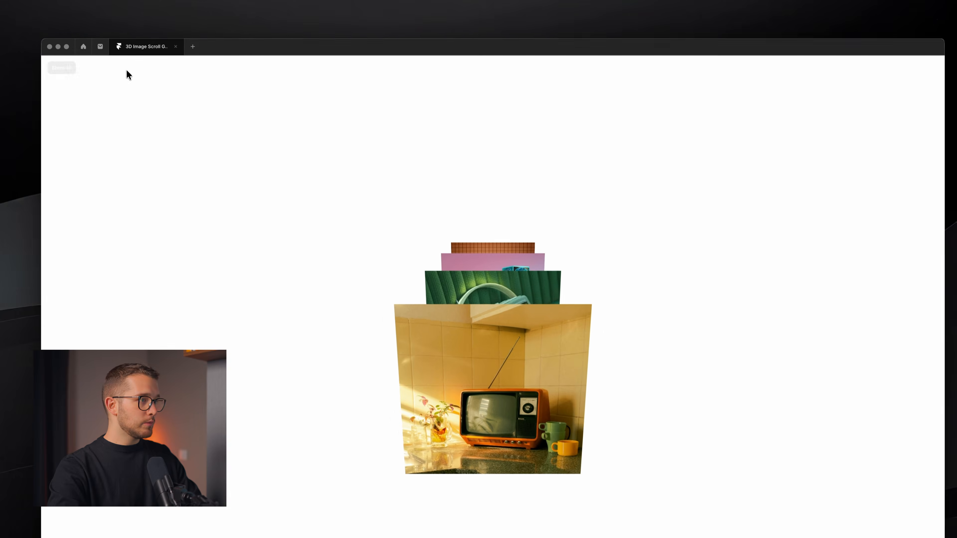
scroll(416, 334, down, 15)
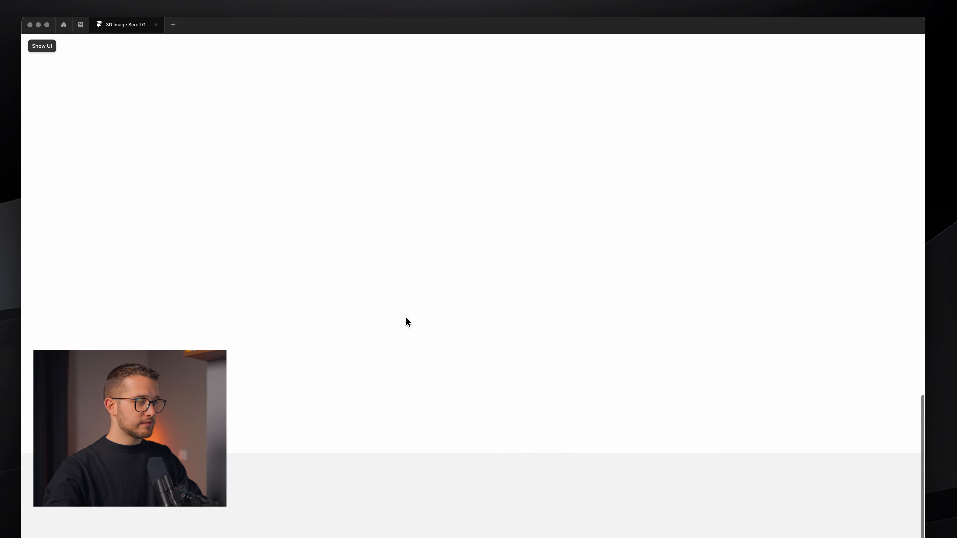
key(Escape)
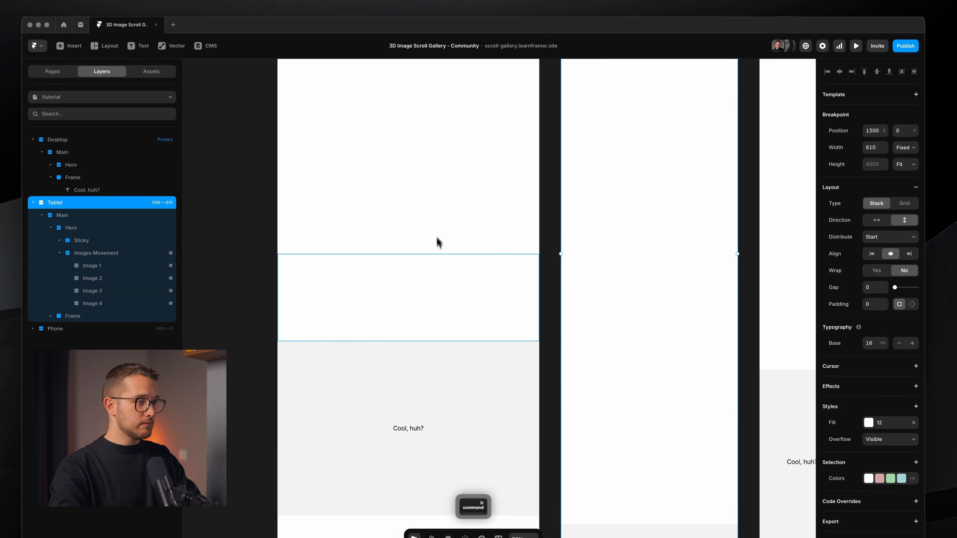
Set the height of the desktop Main stack to Fit Content.
scroll(450, 280, down, 5)
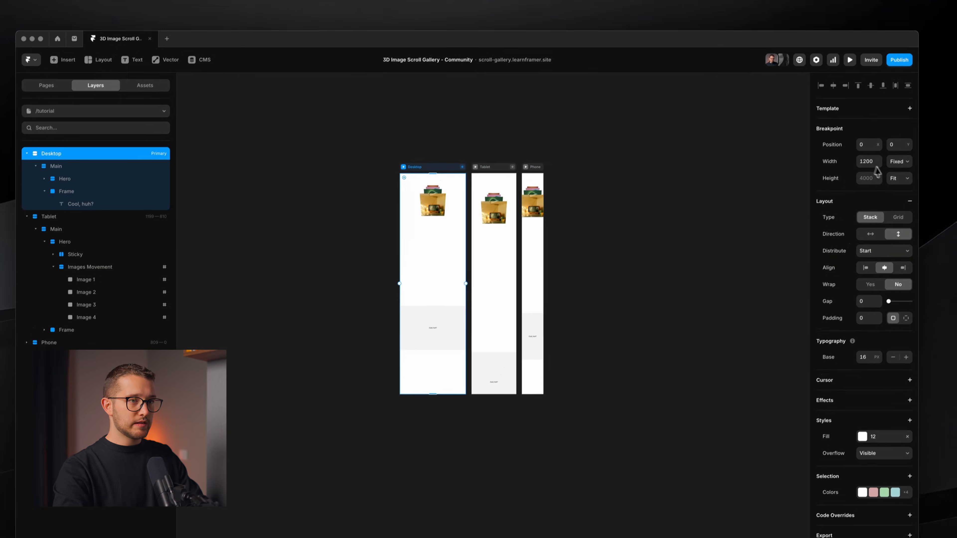
click(92, 155)
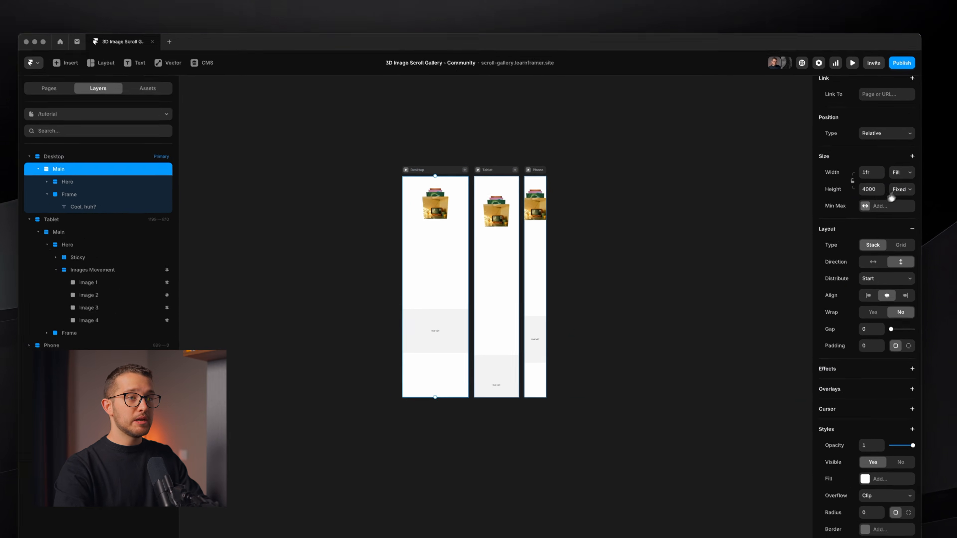
click(923, 199)
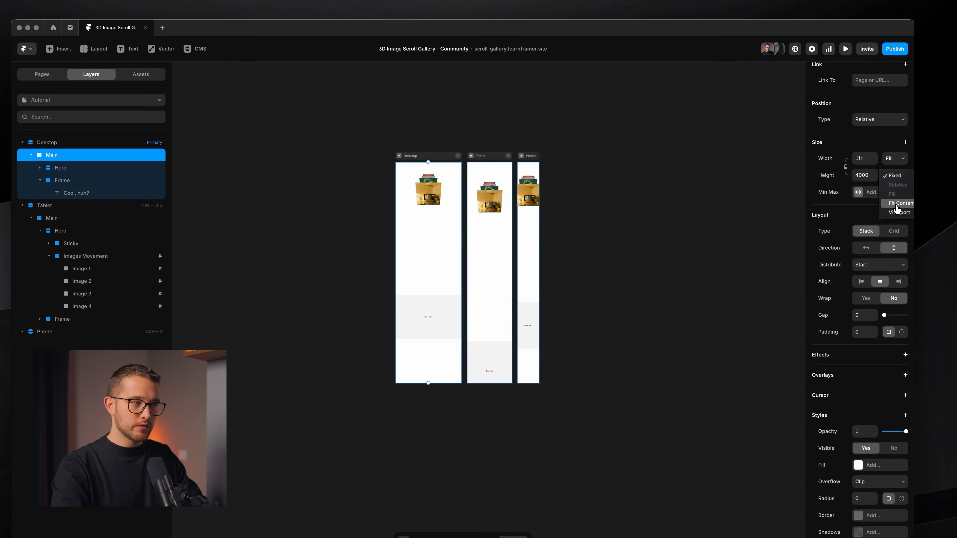
Preview the desktop page in fullscreen and scroll around its end to examine how the last image meets the grey section.
click(399, 157)
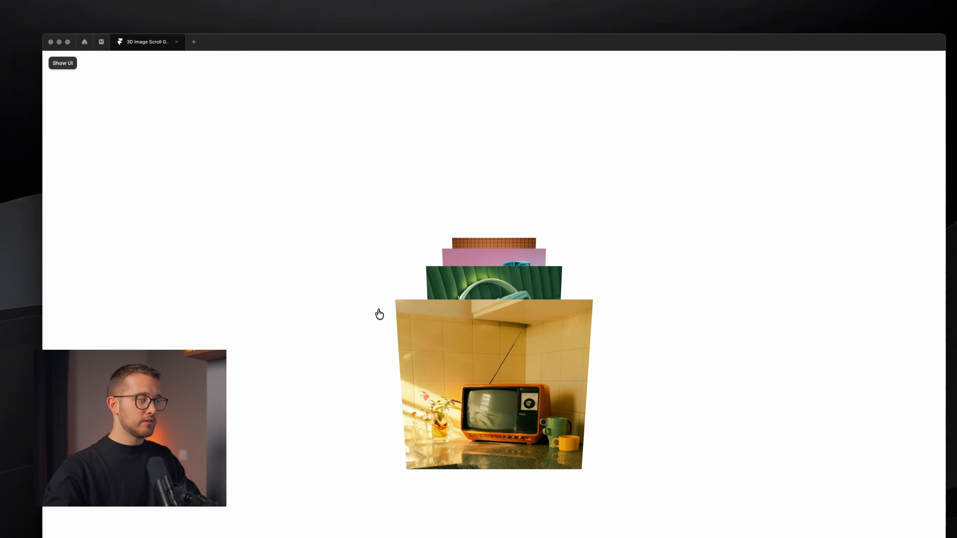
scroll(379, 313, down, 10)
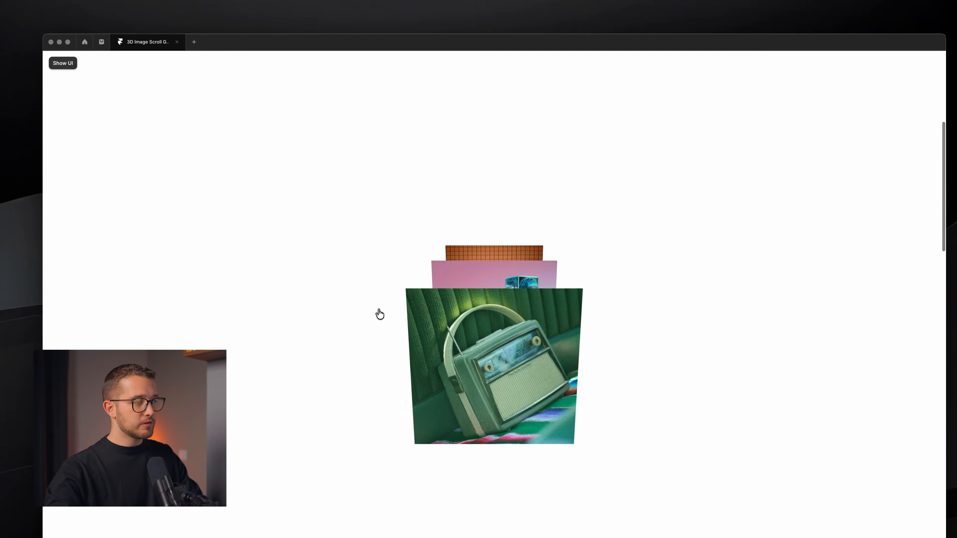
scroll(383, 278, down, 5)
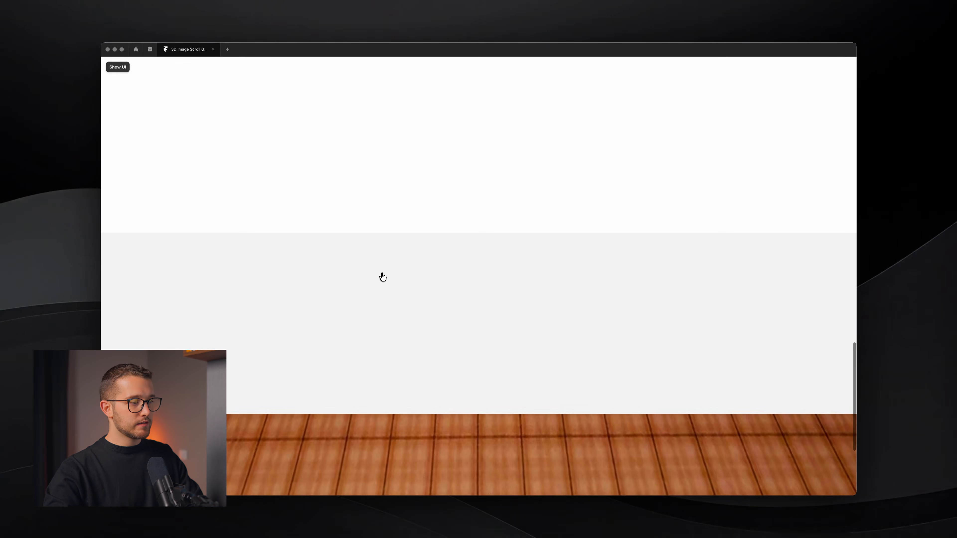
scroll(693, 279, down, 1)
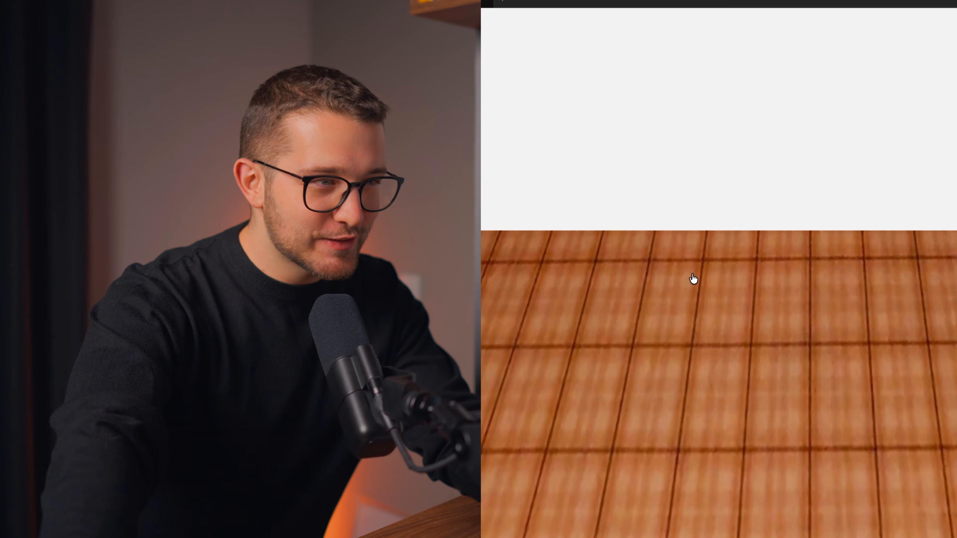
scroll(692, 278, down, 5)
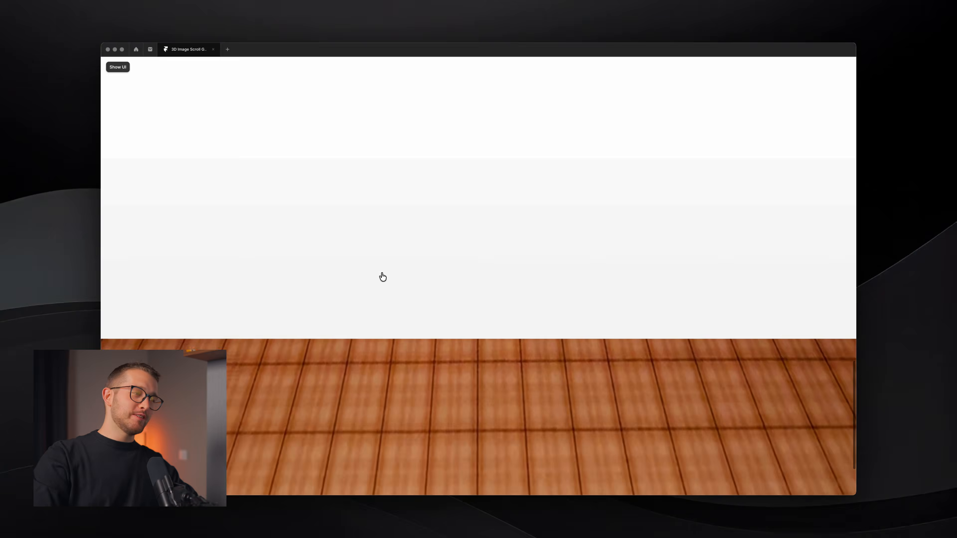
scroll(382, 277, up, 2)
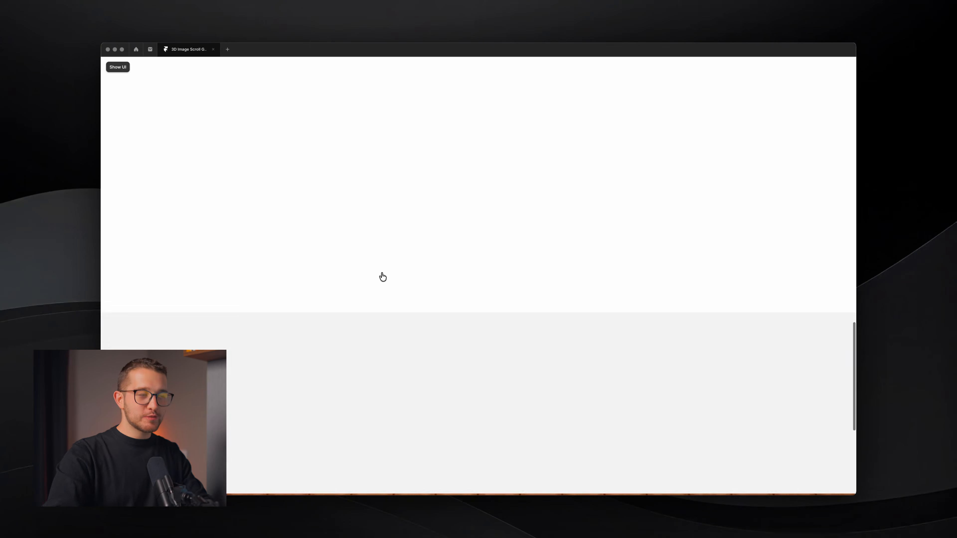
scroll(382, 277, down, 3)
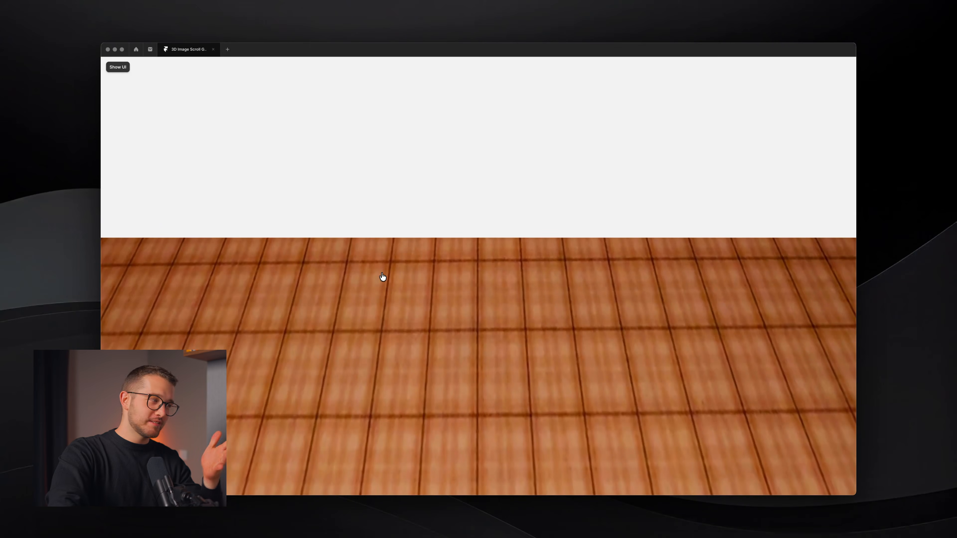
scroll(382, 277, up, 4)
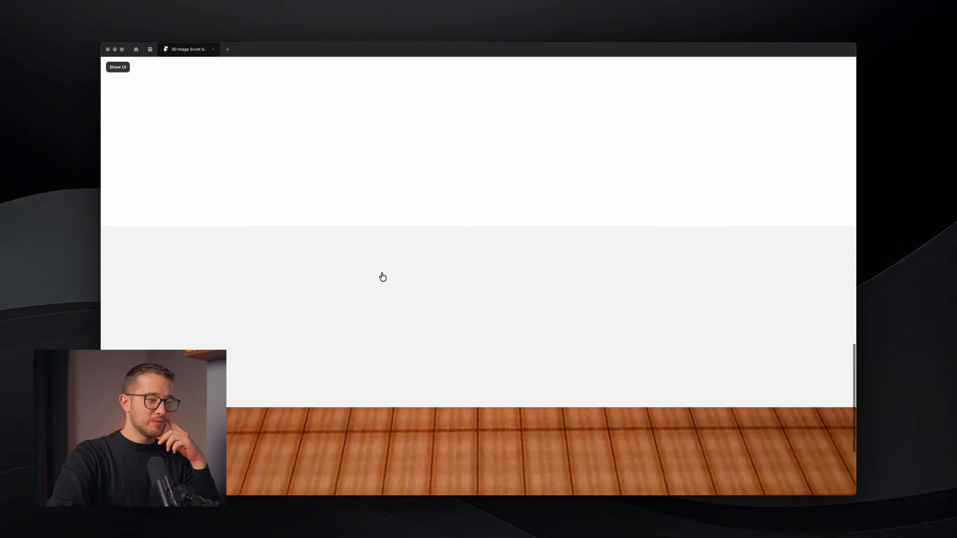
Scroll back and forth between the white hero and the grey section to inspect the last image, and leave the preview.
scroll(382, 277, down, 4)
scroll(382, 277, up, 5)
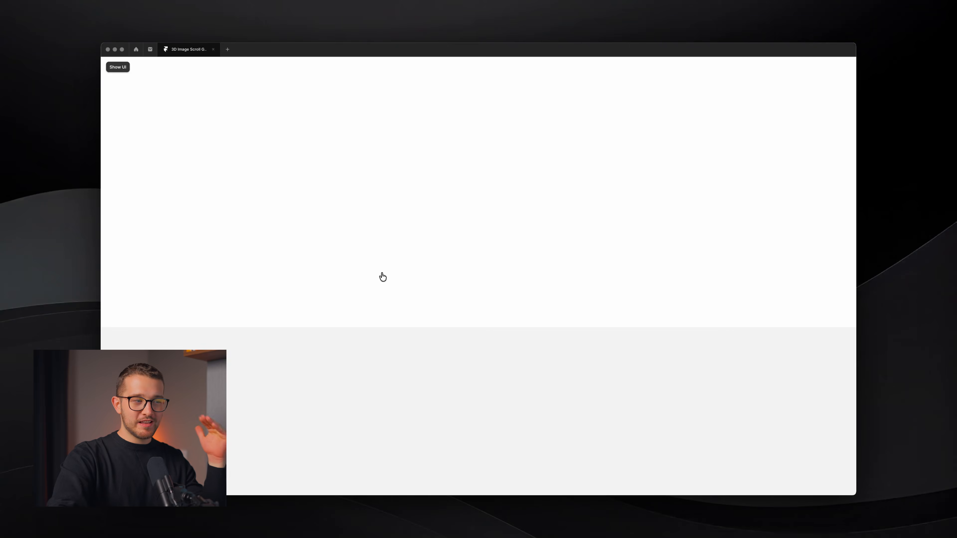
scroll(499, 306, down, 5)
scroll(504, 300, down, 1)
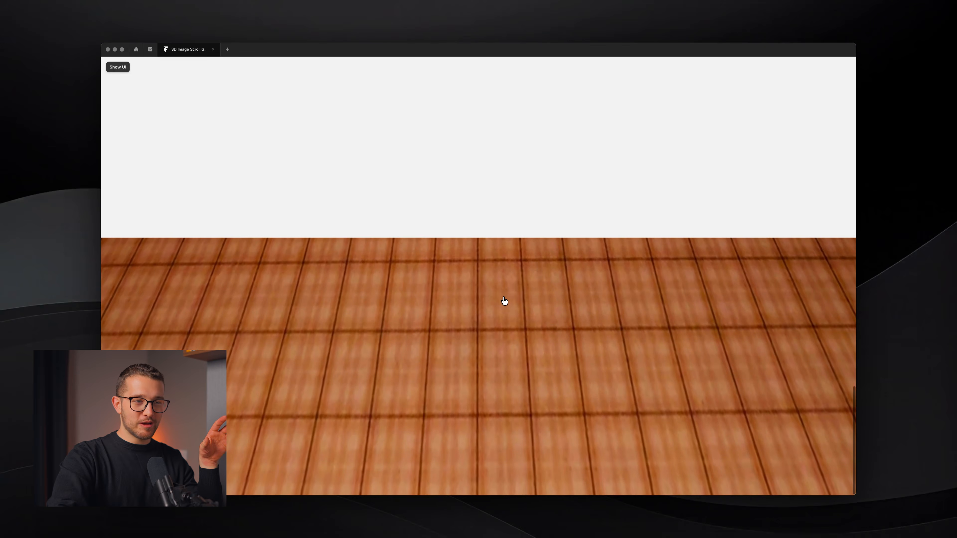
scroll(505, 300, up, 3)
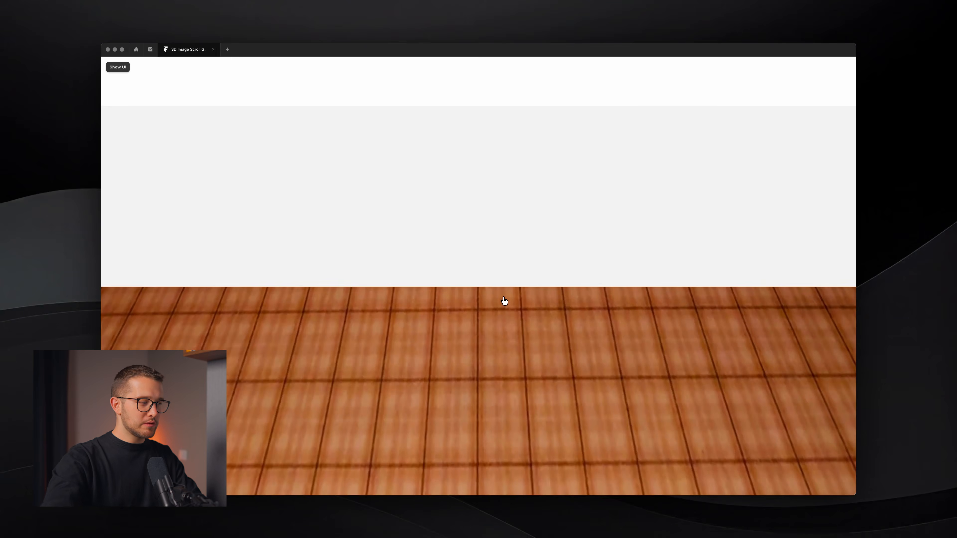
key(Escape)
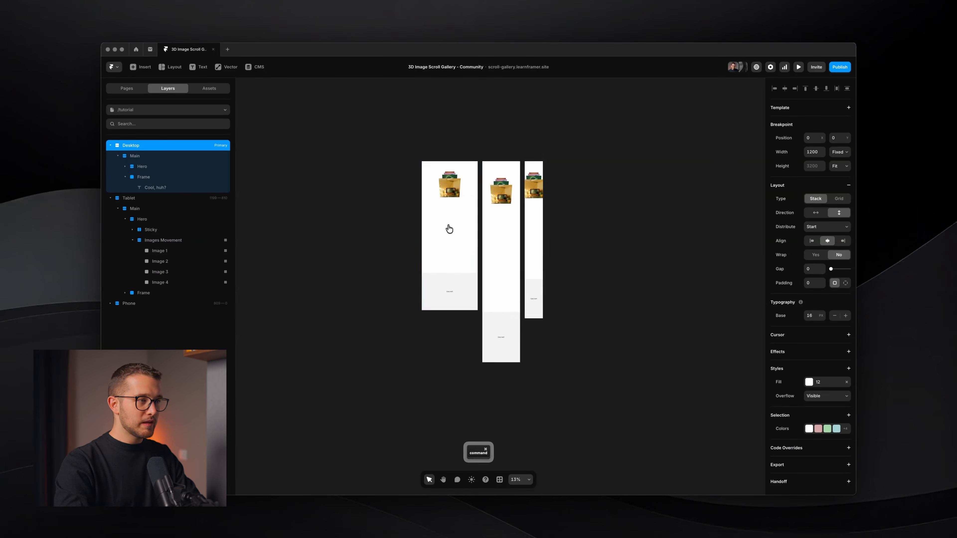
Set the overflow of the Sticky frame inside the desktop Hero to Clip.
scroll(450, 229, up, 5)
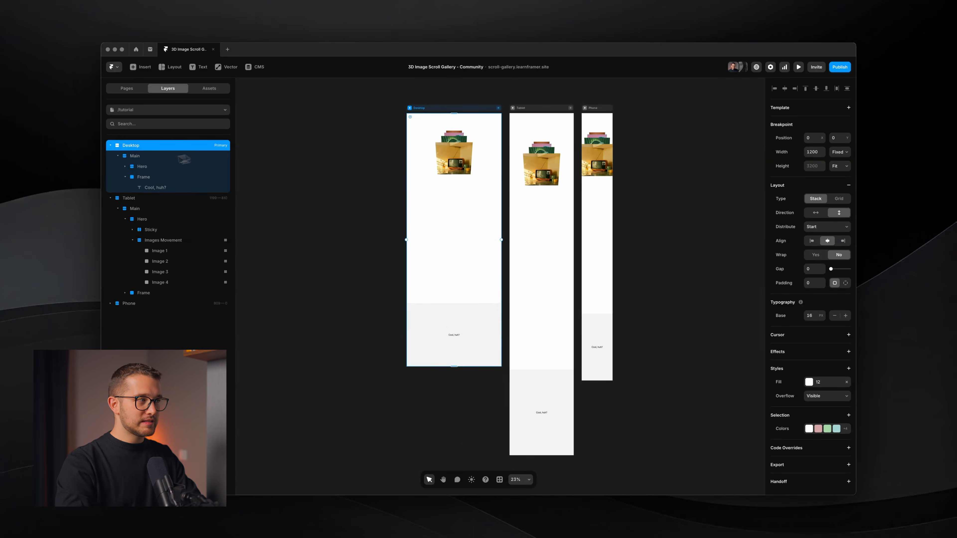
click(169, 157)
click(152, 167)
click(124, 167)
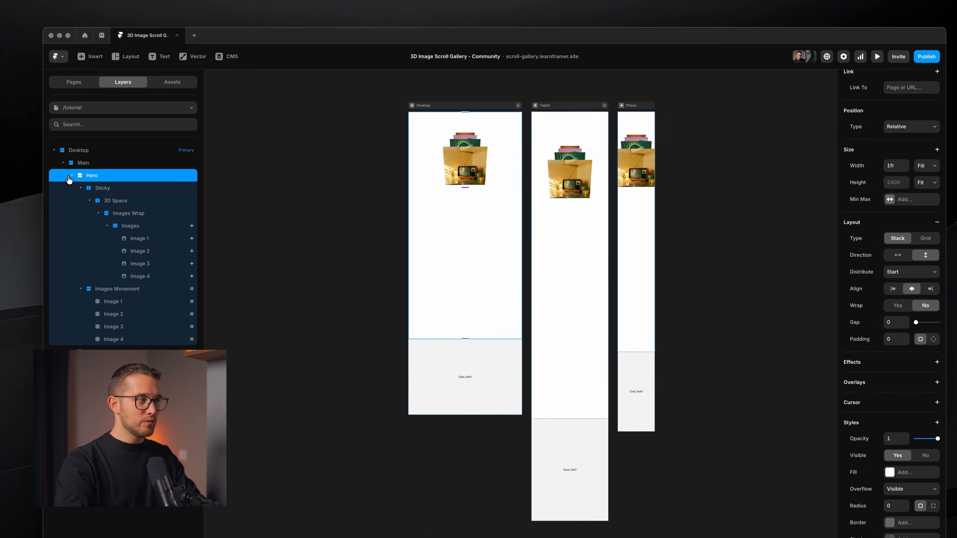
click(92, 192)
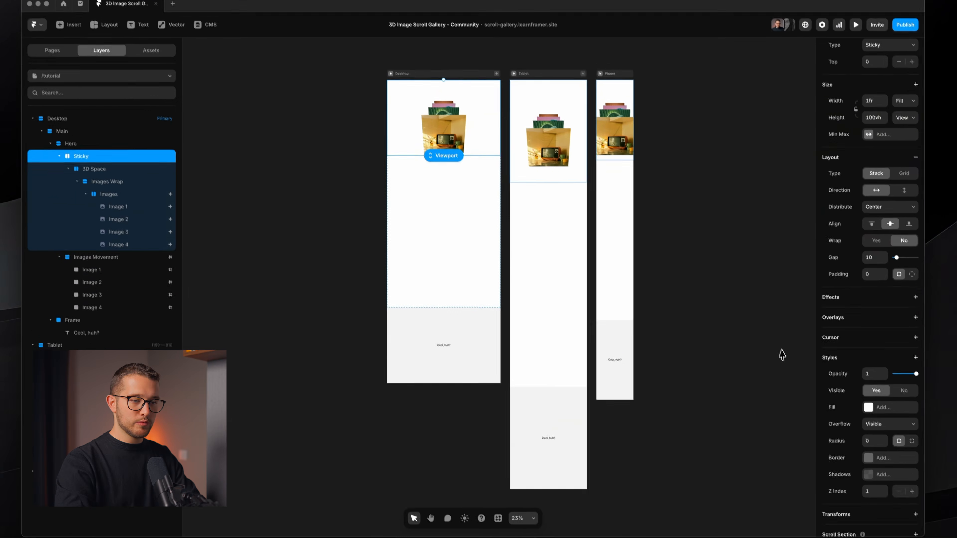
click(912, 456)
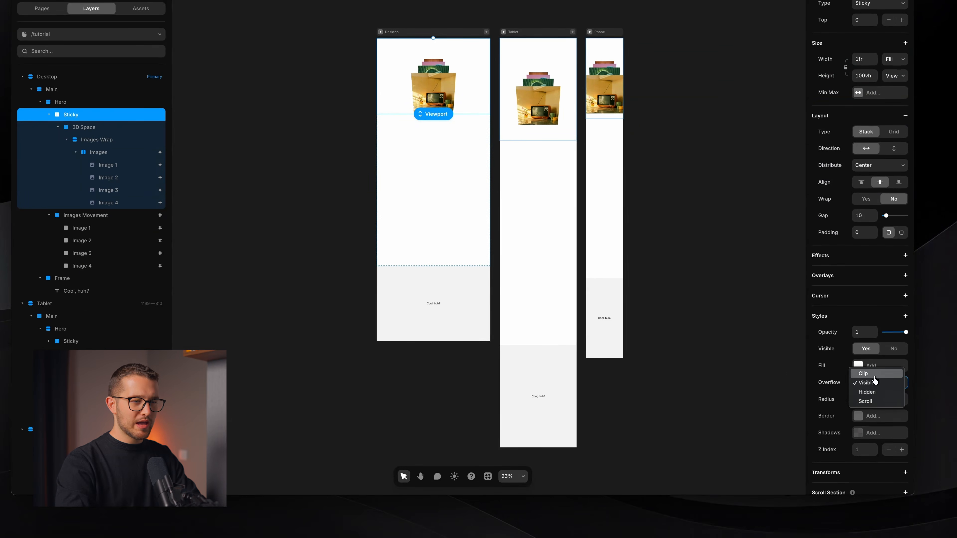
click(696, 415)
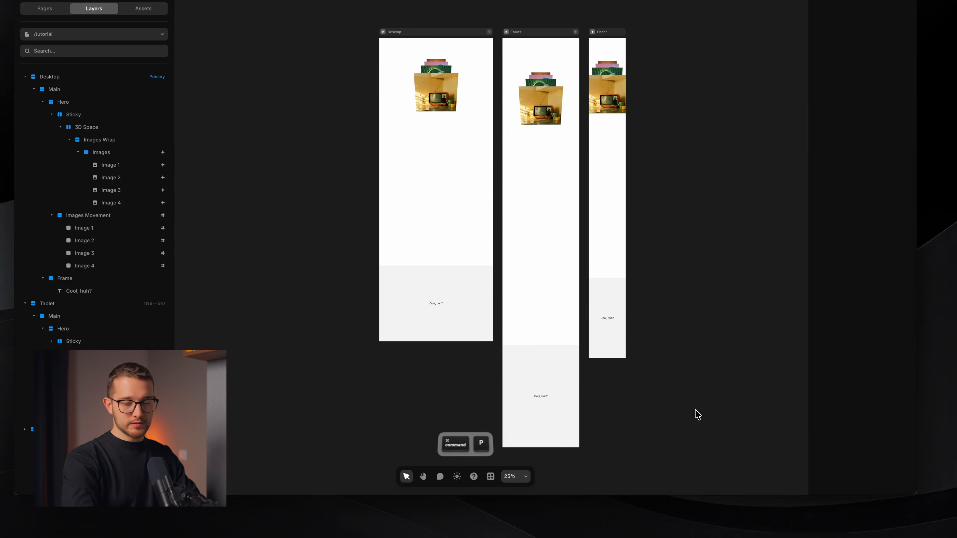
Preview the page in fullscreen and scroll to its end to check the clipped images against the grey section.
key(super+p)
scroll(555, 370, down, 20)
scroll(555, 371, up, 15)
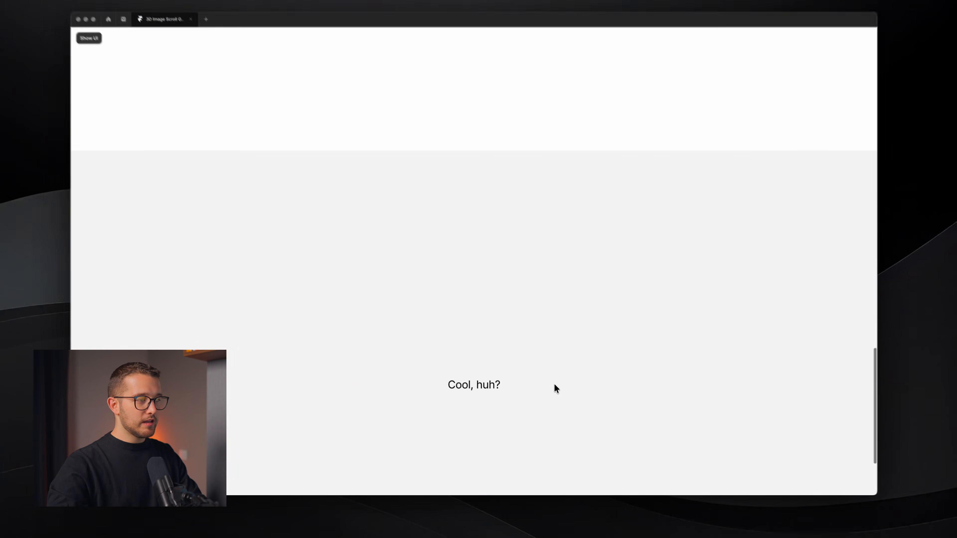
scroll(554, 393, down, 10)
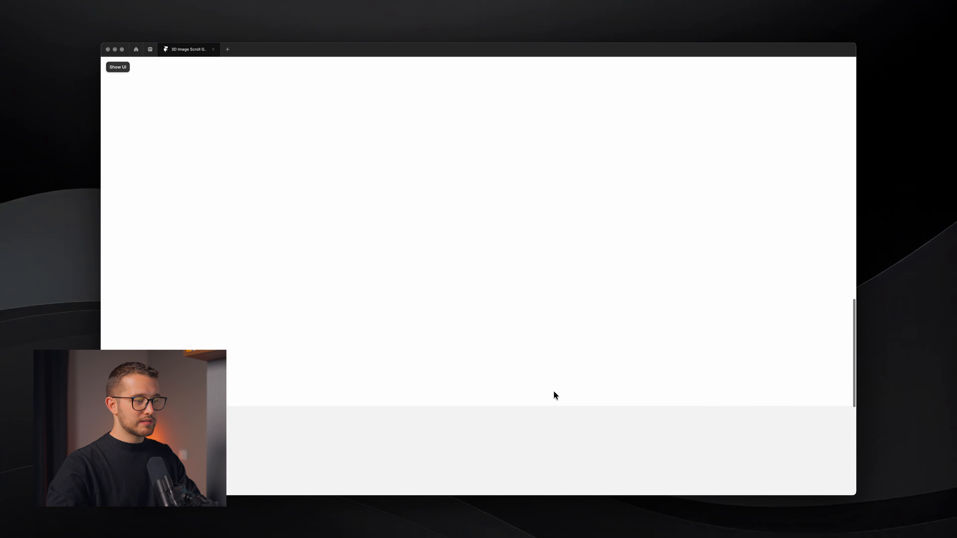
key(super+p)
Give the desktop Images Movement stack individual padding per side, with 400 at the bottom.
super+click(440, 219)
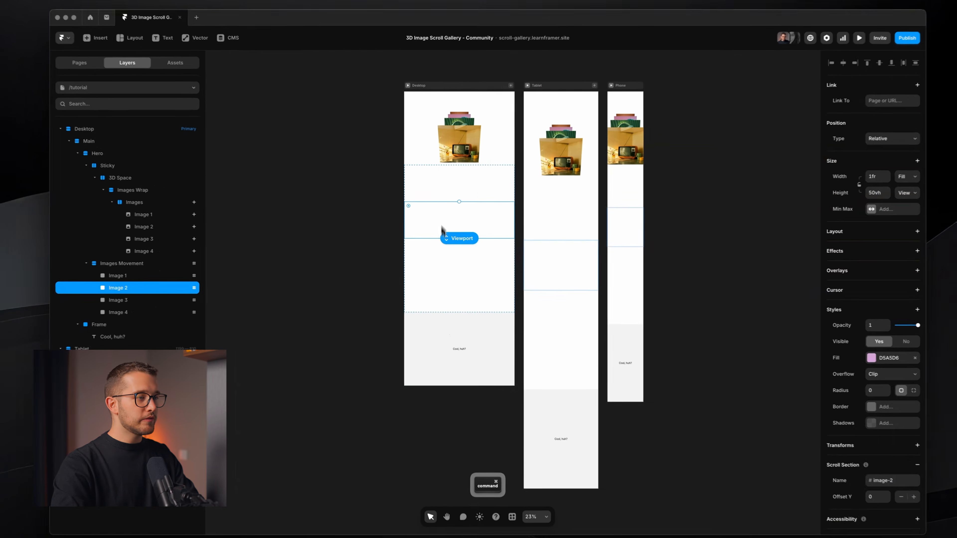
super+click(430, 257)
super+click(422, 306)
click(108, 264)
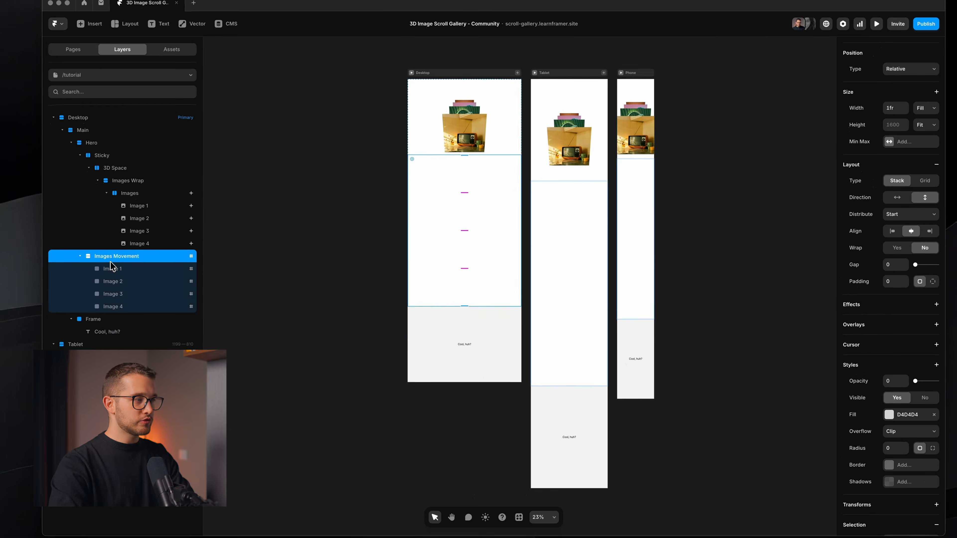
click(933, 280)
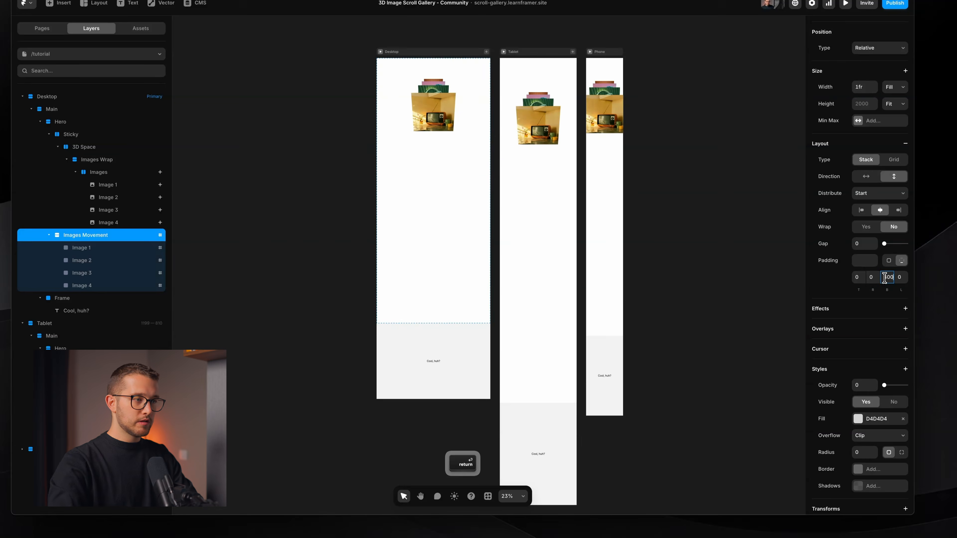
Preview the page in fullscreen and scroll repeatedly through the gallery to judge the spacing between the last image and the grey section.
key(super+p)
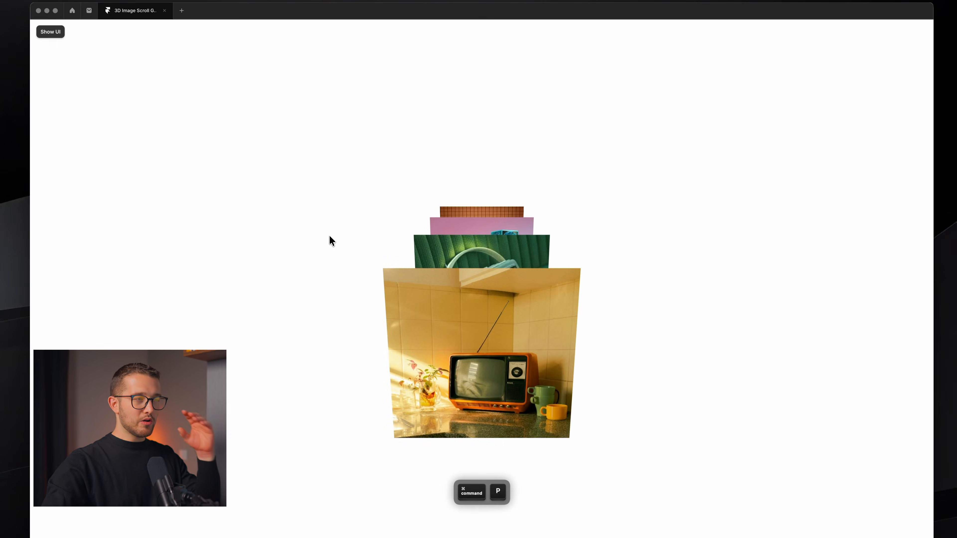
scroll(443, 281, down, 15)
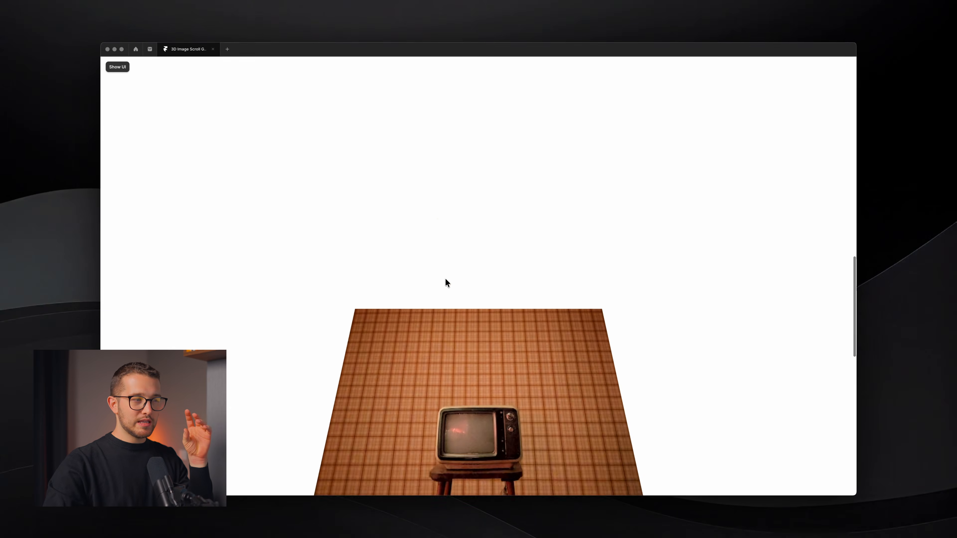
scroll(446, 282, down, 5)
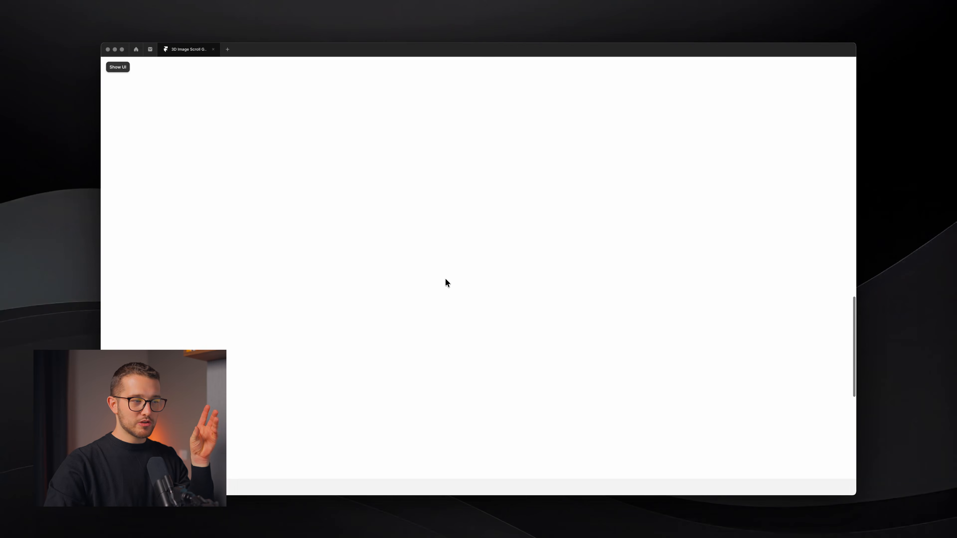
scroll(445, 278, down, 3)
scroll(445, 278, up, 15)
scroll(445, 278, down, 8)
scroll(445, 278, down, 8)
scroll(445, 278, up, 15)
scroll(445, 278, down, 3)
scroll(445, 279, down, 8)
scroll(445, 279, up, 15)
scroll(445, 278, down, 5)
scroll(445, 279, down, 8)
scroll(445, 278, up, 15)
scroll(445, 278, down, 10)
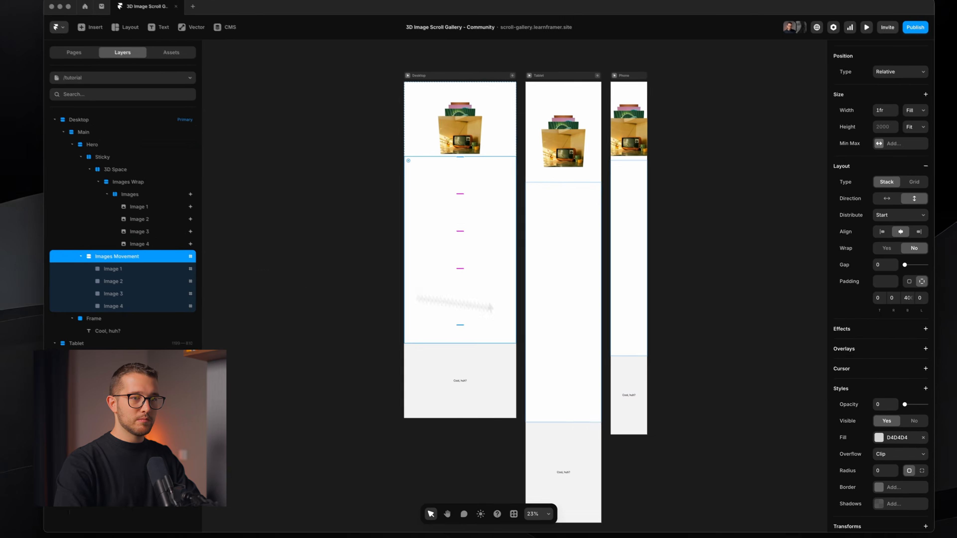
Raise the bottom padding of Images Movement above 400 and scroll through the fullscreen preview to check how the last image exits.
click(889, 284)
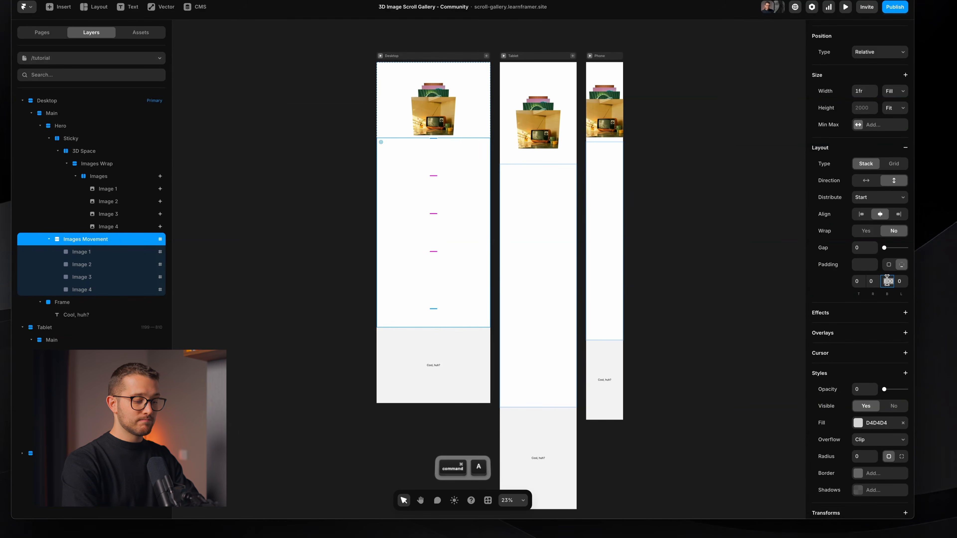
key(super+p)
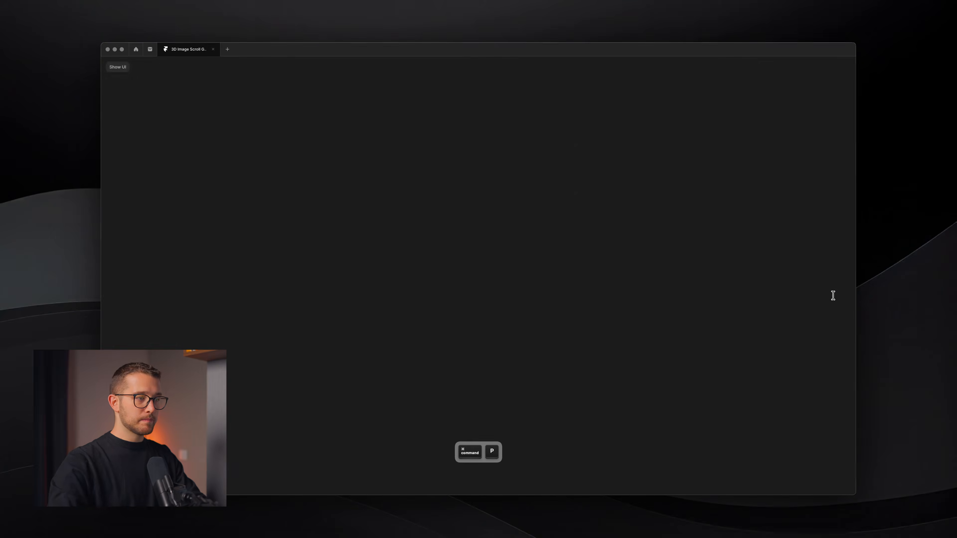
scroll(671, 434, down, 15)
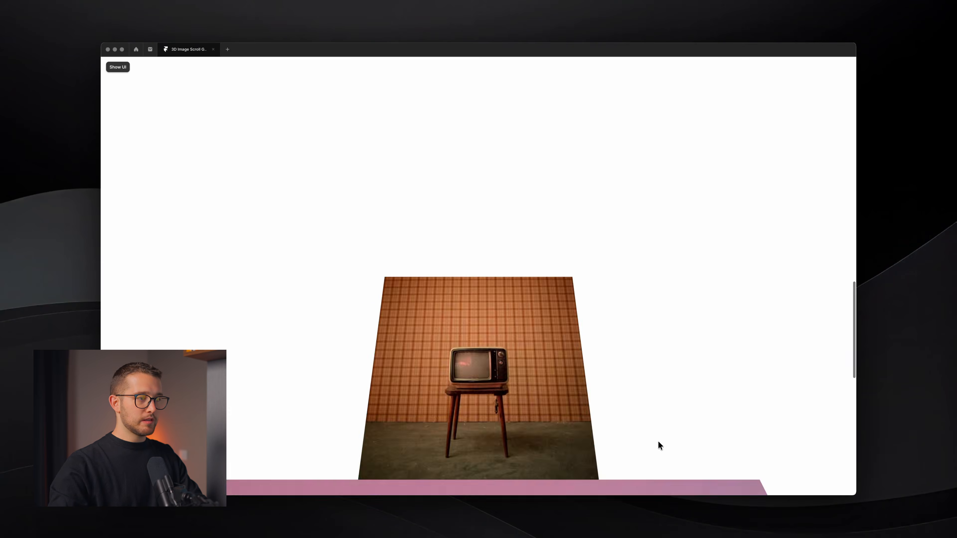
scroll(659, 446, up, 10)
scroll(659, 445, down, 5)
scroll(659, 444, up, 10)
scroll(660, 443, down, 8)
scroll(659, 439, down, 5)
scroll(659, 439, up, 8)
scroll(659, 438, down, 10)
scroll(659, 439, up, 6)
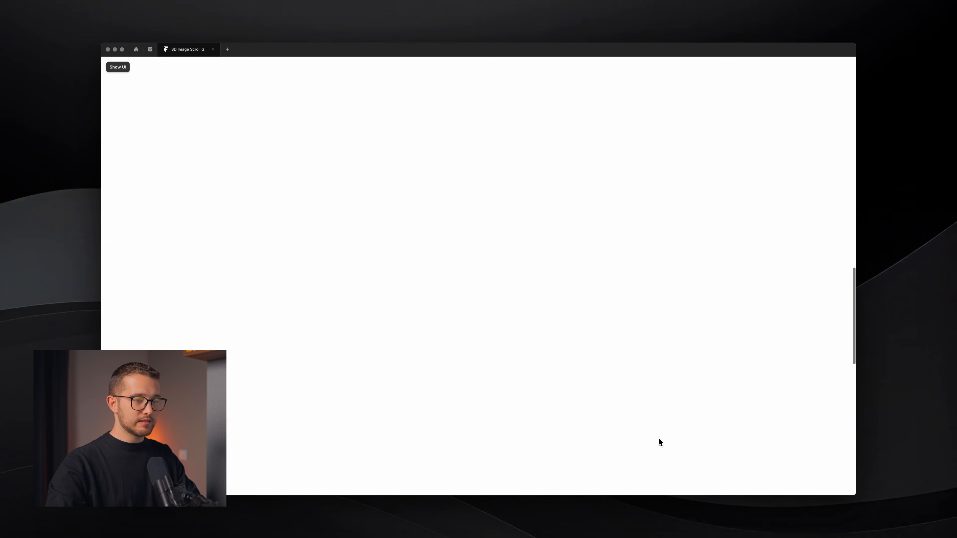
key(Escape)
Select Image 1 to Image 4 inside Images and change the X offset in their scroll transform's To state.
super+click(462, 173)
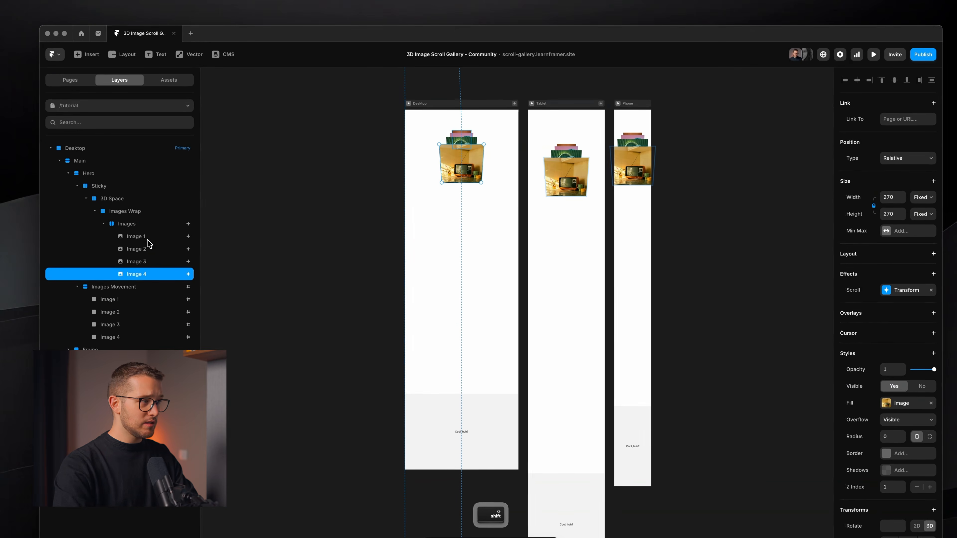
shift+click(147, 244)
click(904, 226)
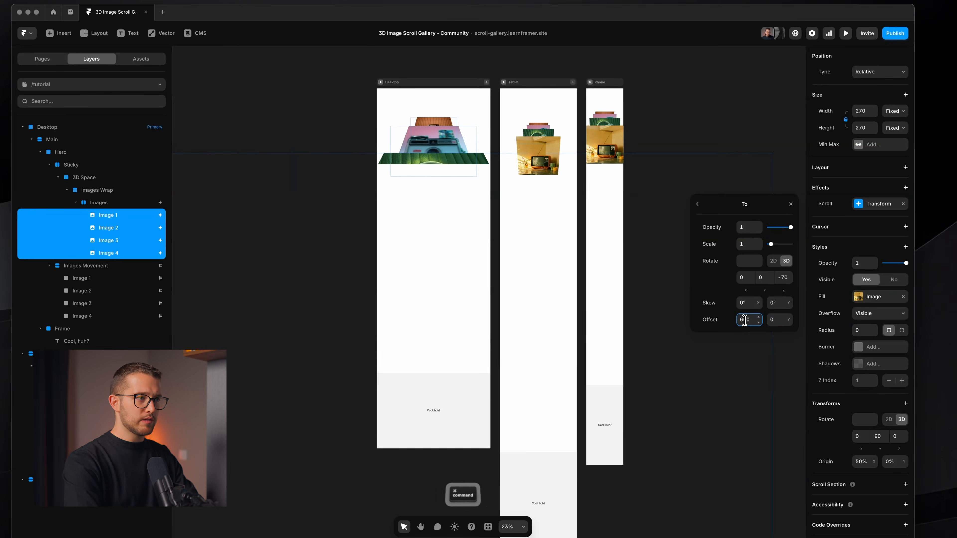
Preview the page in fullscreen and scroll through the whole gallery to check the image motion and the transition to "Cool, huh?".
key(super+p)
scroll(618, 327, down, 10)
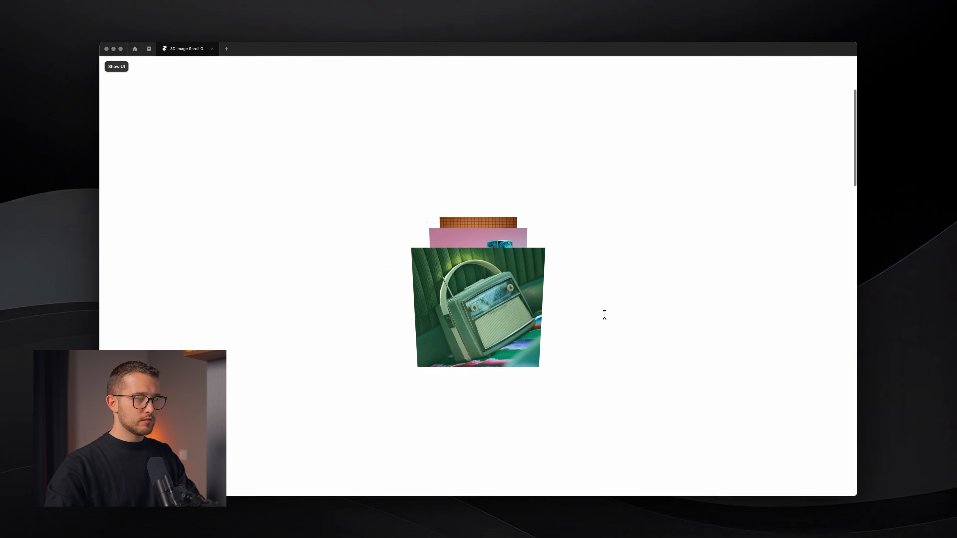
scroll(604, 314, down, 5)
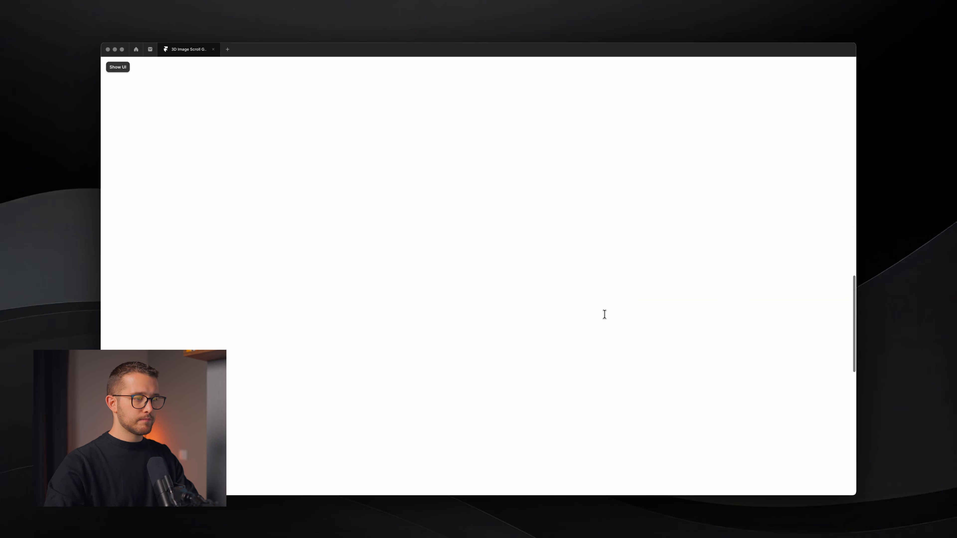
scroll(605, 314, up, 5)
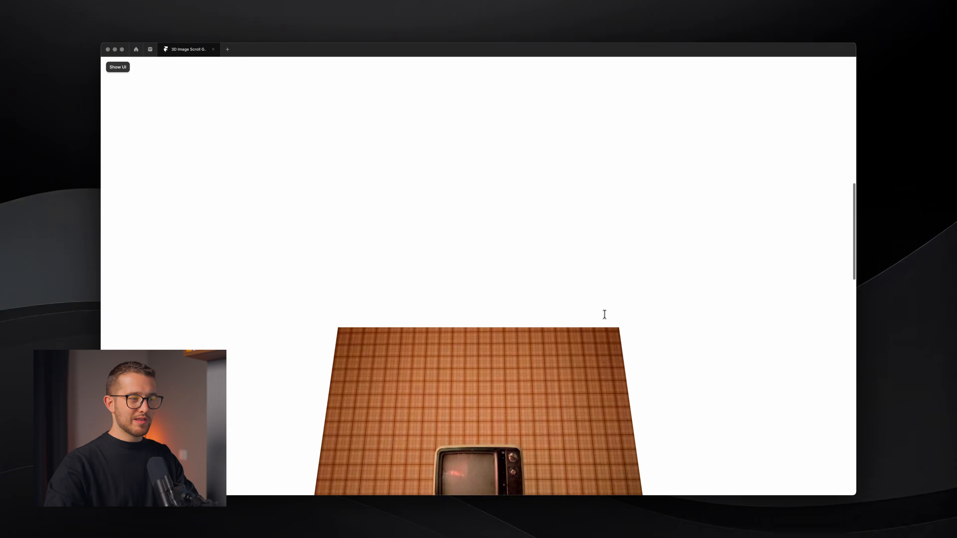
scroll(605, 314, down, 10)
scroll(604, 314, down, 5)
scroll(605, 314, down, 10)
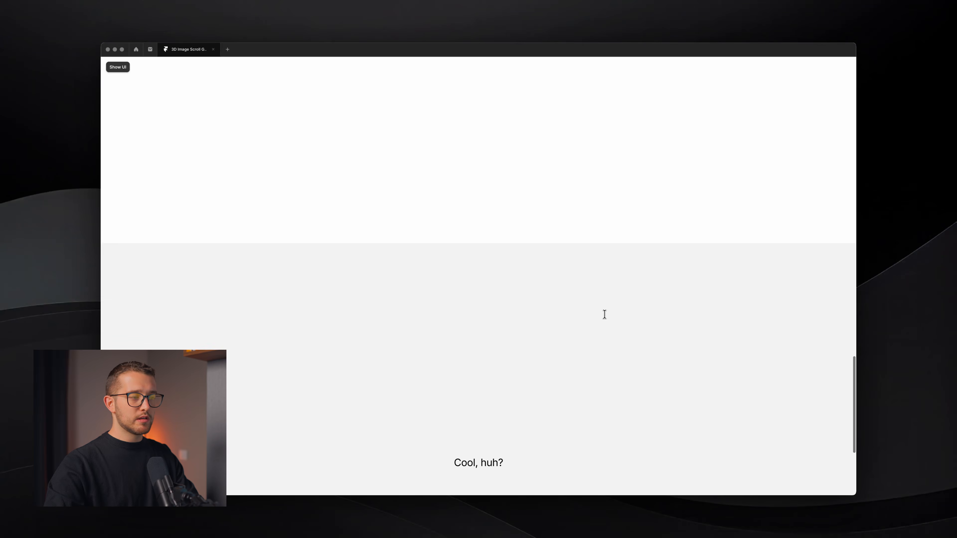
scroll(604, 315, up, 10)
scroll(604, 314, up, 10)
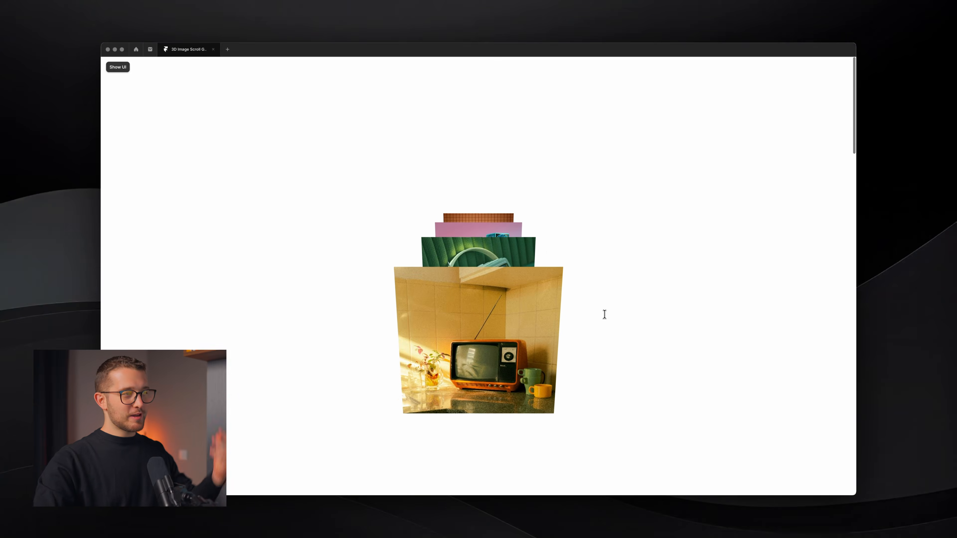
scroll(604, 314, down, 10)
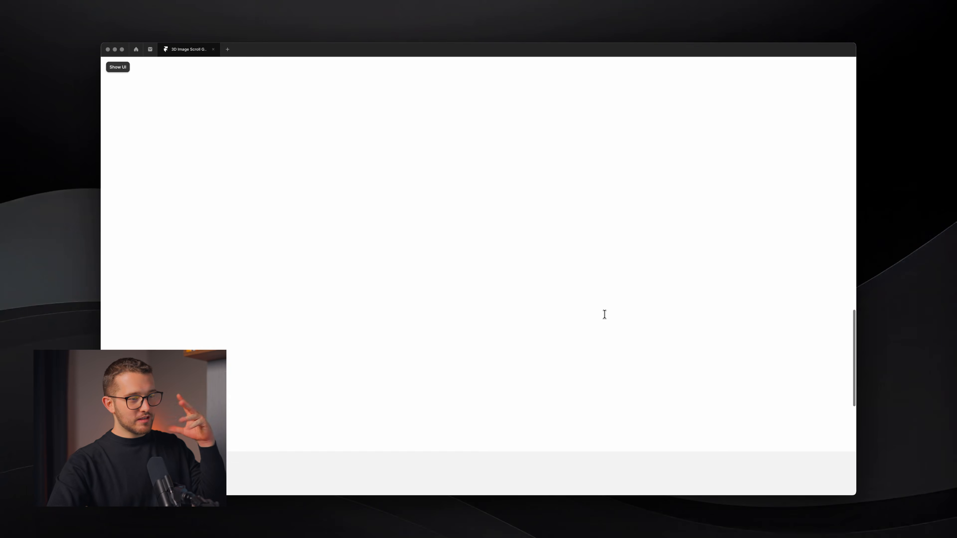
scroll(604, 315, down, 3)
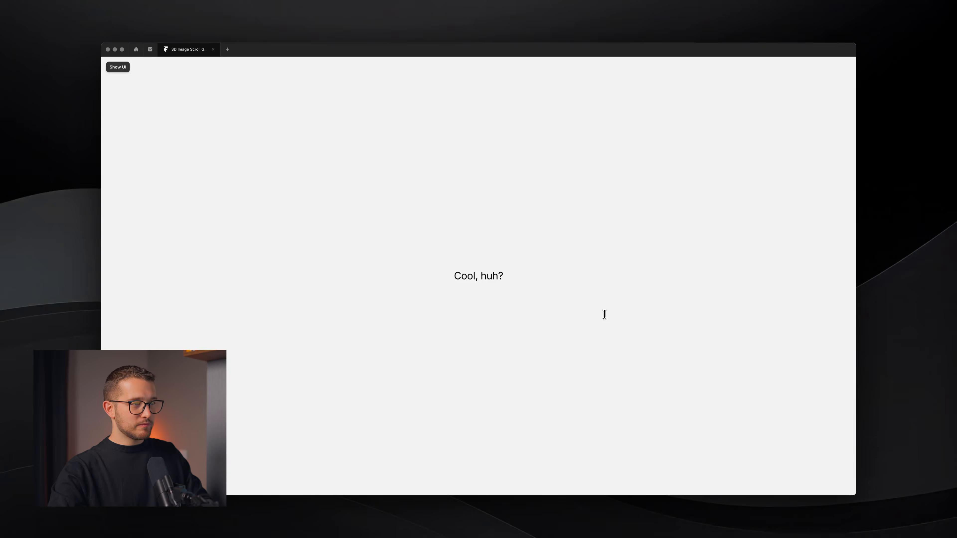
scroll(604, 314, up, 13)
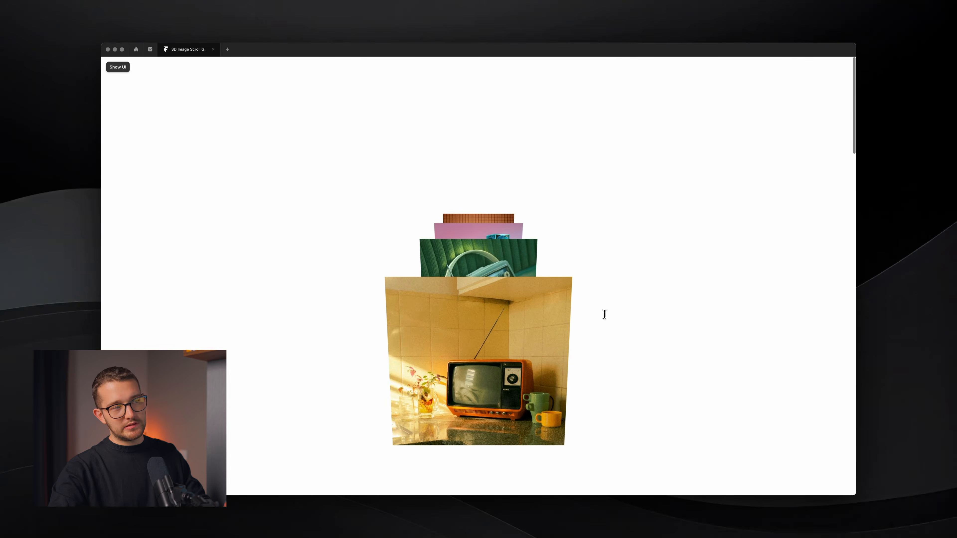
scroll(604, 314, down, 4)
scroll(604, 314, down, 3)
scroll(604, 314, up, 5)
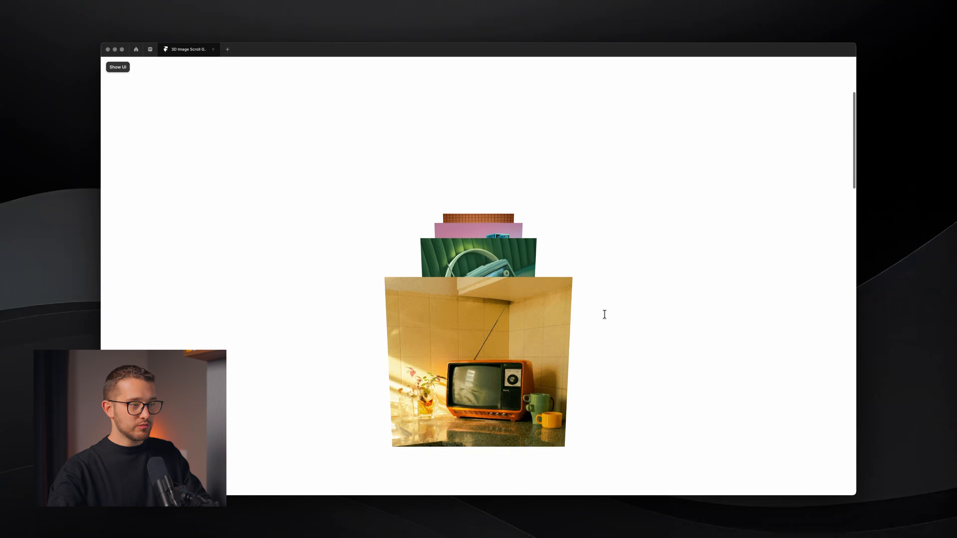
scroll(605, 314, down, 10)
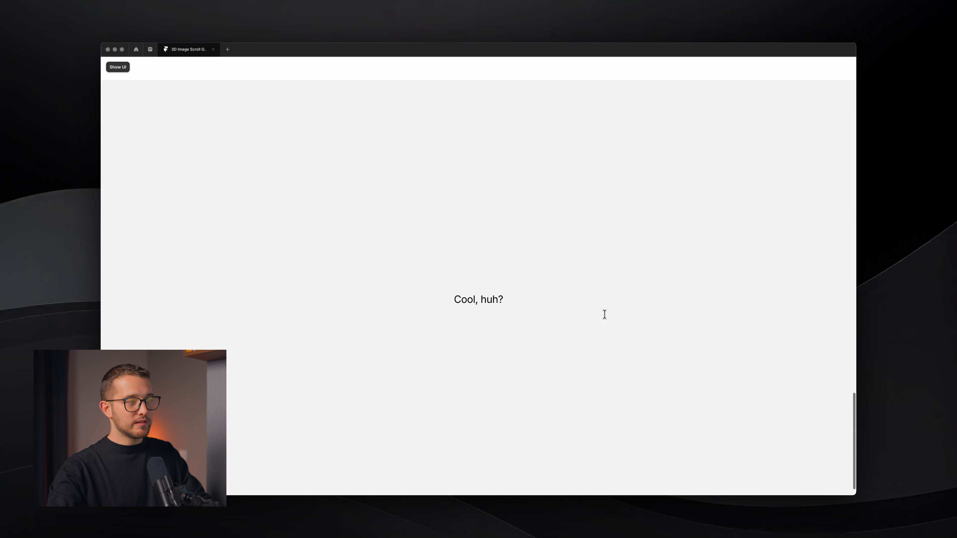
key(Escape)
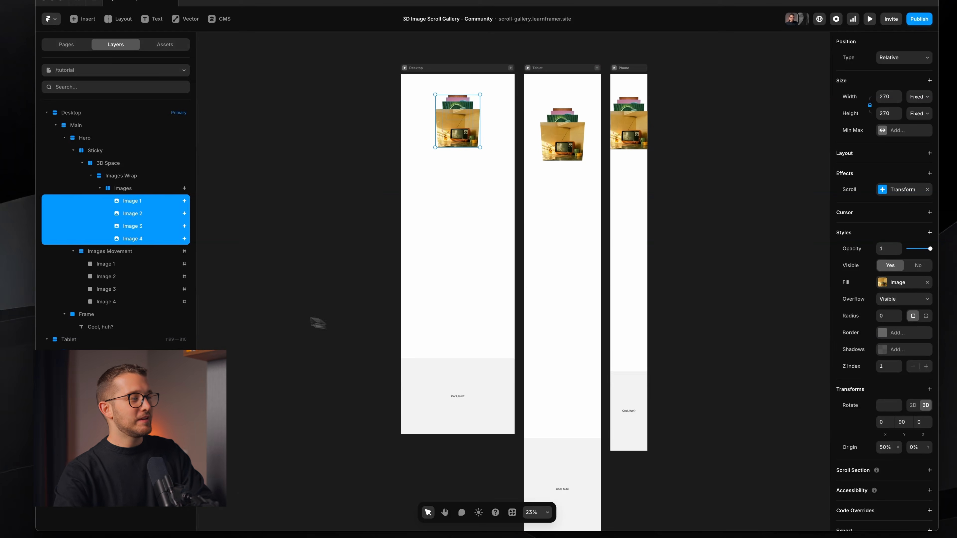
click(113, 316)
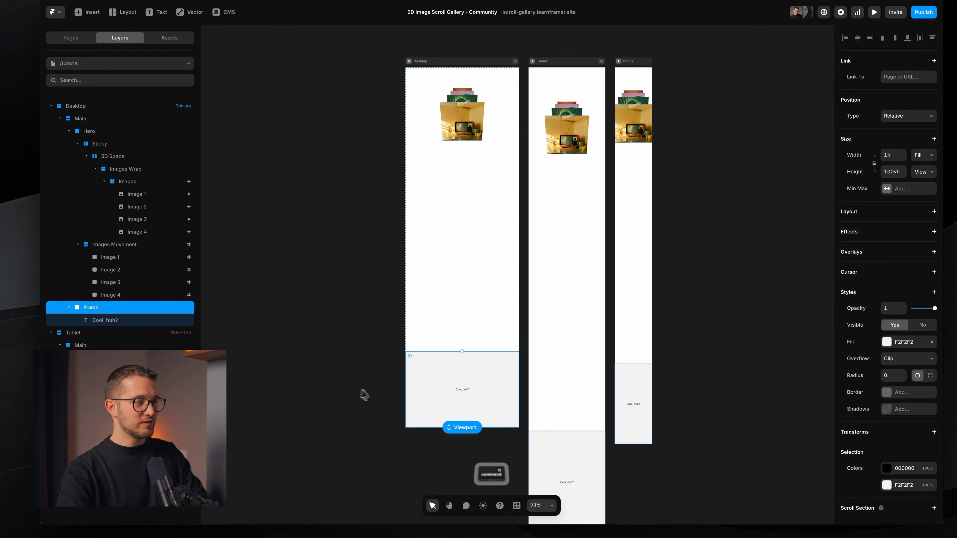
scroll(416, 384, up, 5)
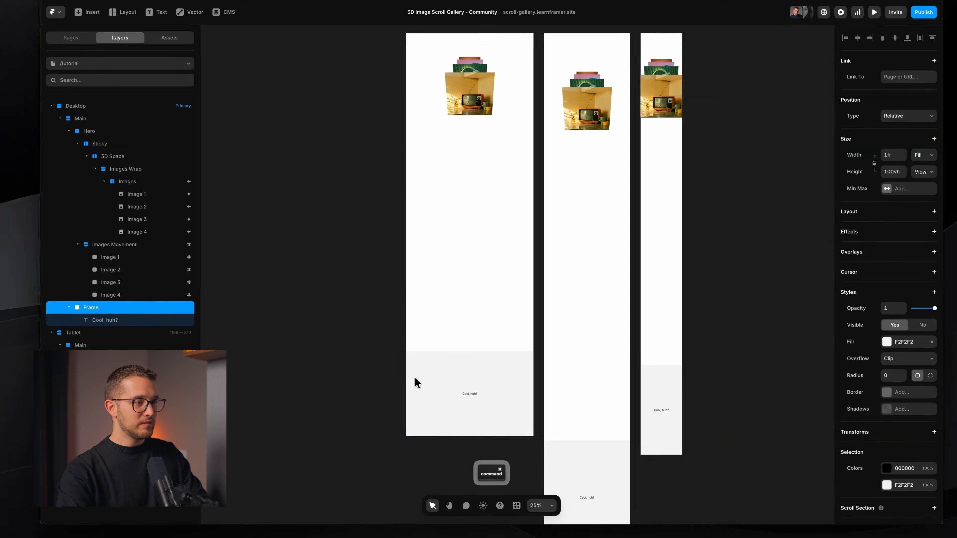
click(370, 392)
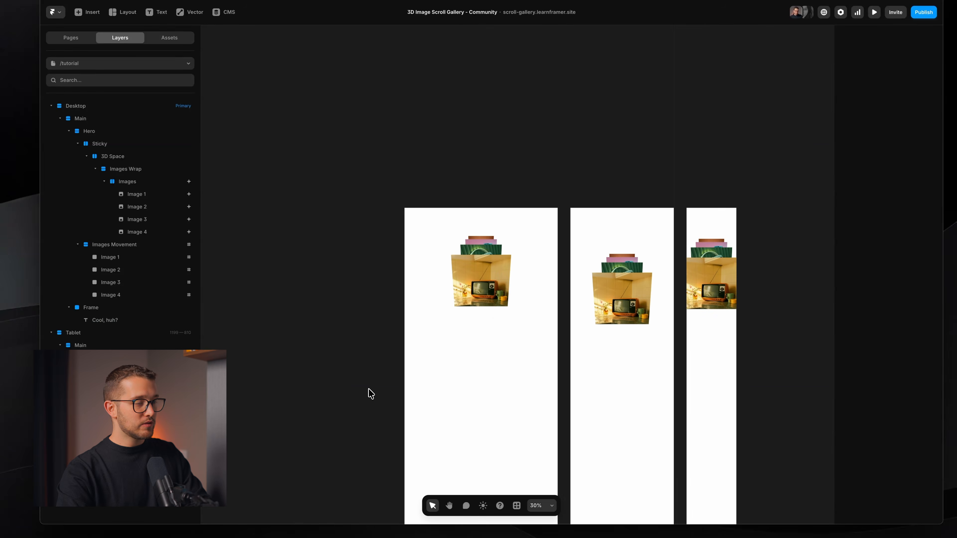
scroll(493, 332, up, 5)
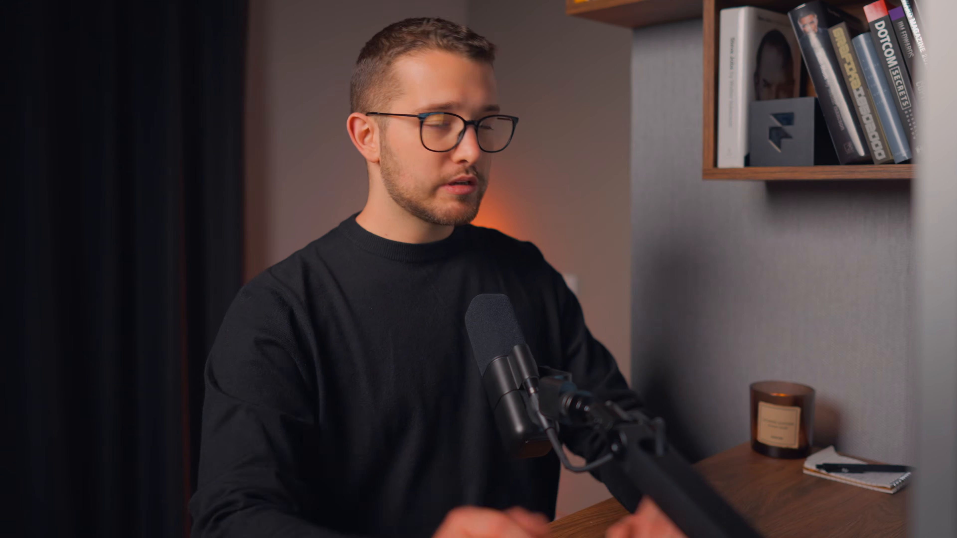